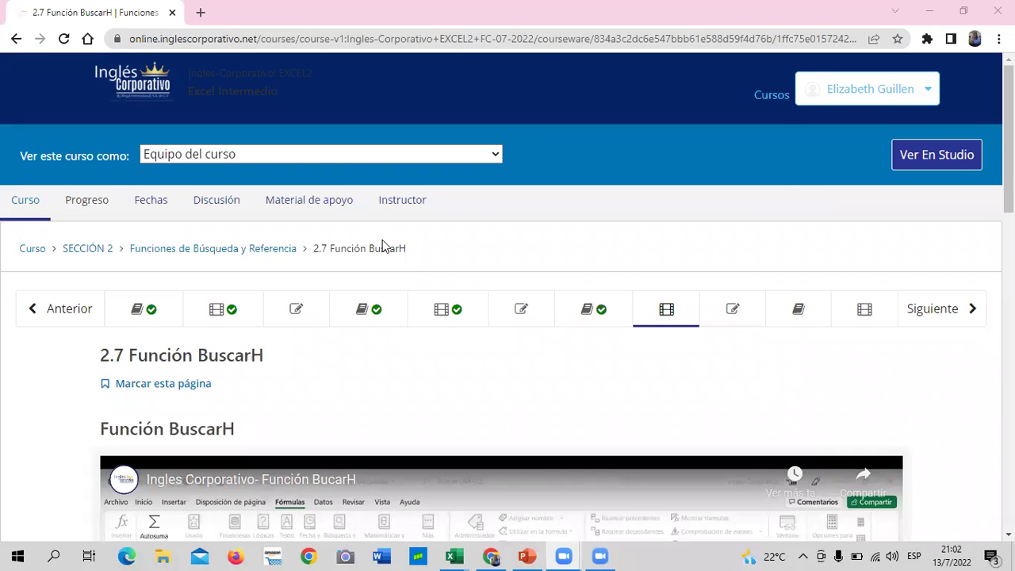
Look over the 2.7 Función BuscarH page, then return to lesson 2.6 Objetivo de la lección.
{"action": "scroll", "coordinate": [383, 243], "scroll_direction": "down", "scroll_amount": 4}
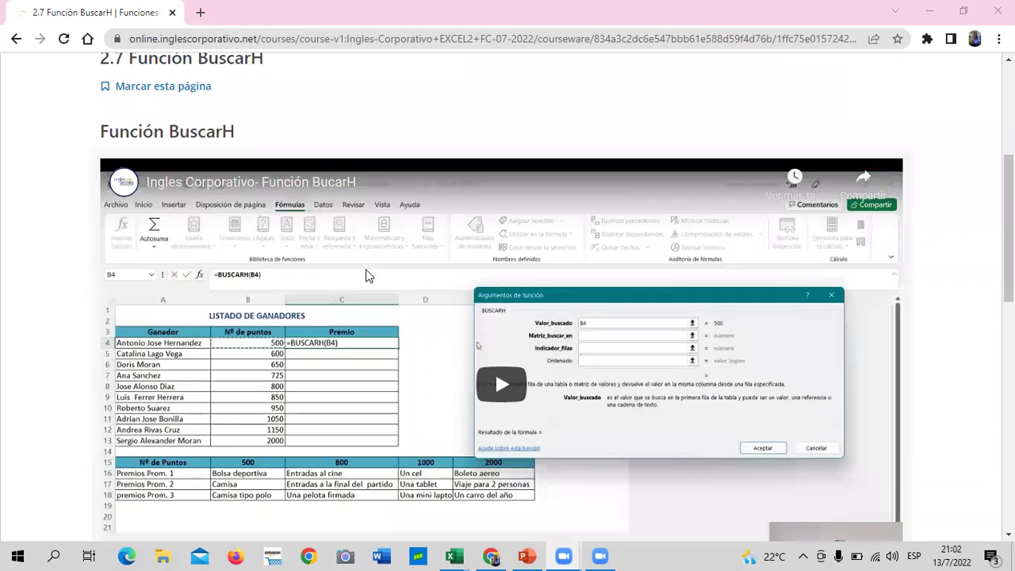
{"action": "scroll", "coordinate": [231, 287], "scroll_direction": "up", "scroll_amount": 3}
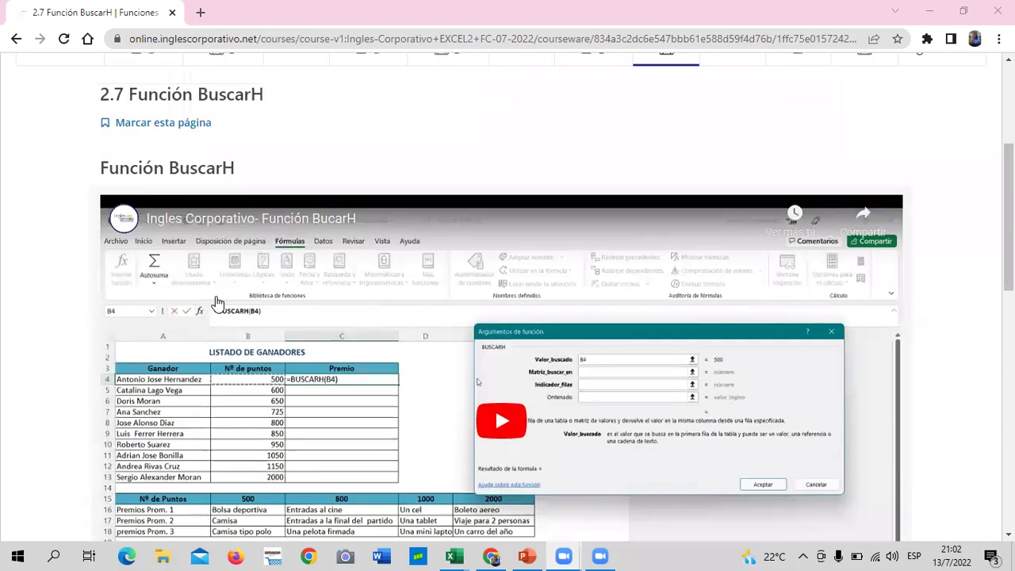
{"action": "left_click", "coordinate": [605, 237]}
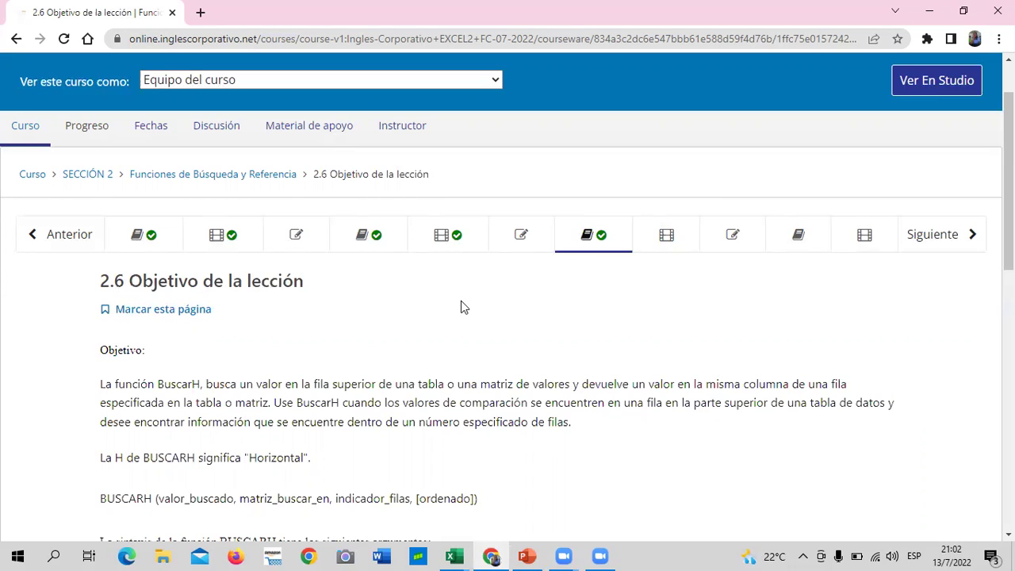
Read the BUSCARH syntax and four arguments on lesson 2.6, then switch to the BUSCARH PowerPoint deck.
{"action": "scroll", "coordinate": [385, 376], "scroll_direction": "down", "scroll_amount": 3}
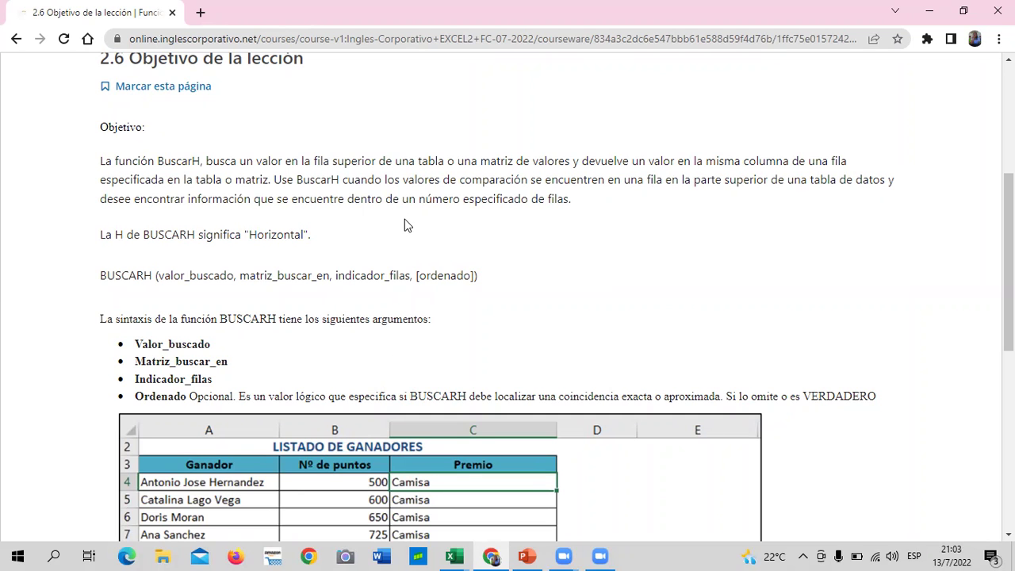
{"action": "scroll", "coordinate": [404, 210], "scroll_direction": "up", "scroll_amount": 2}
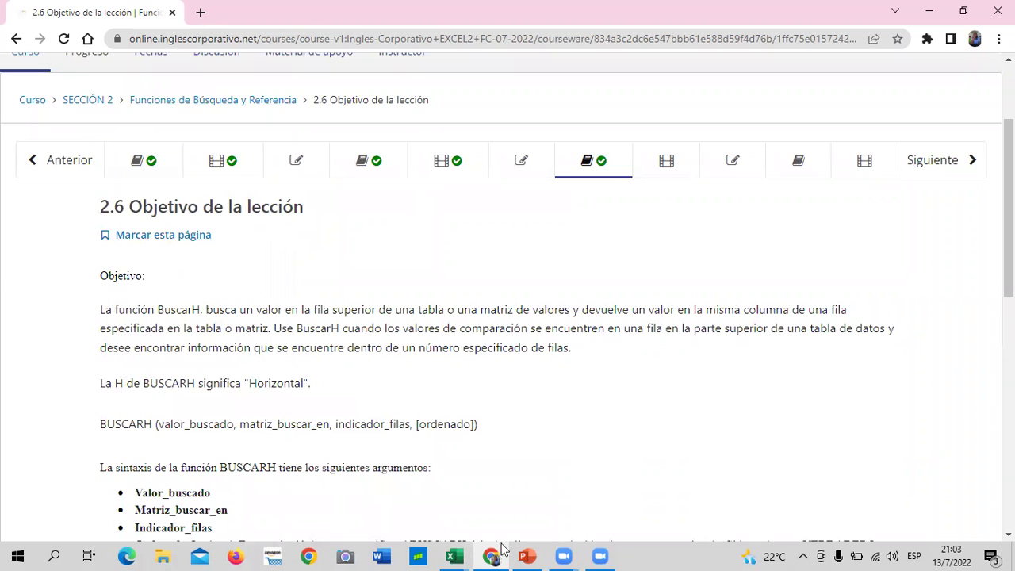
{"action": "left_click", "coordinate": [529, 555]}
{"action": "mouse_move", "coordinate": [492, 554]}
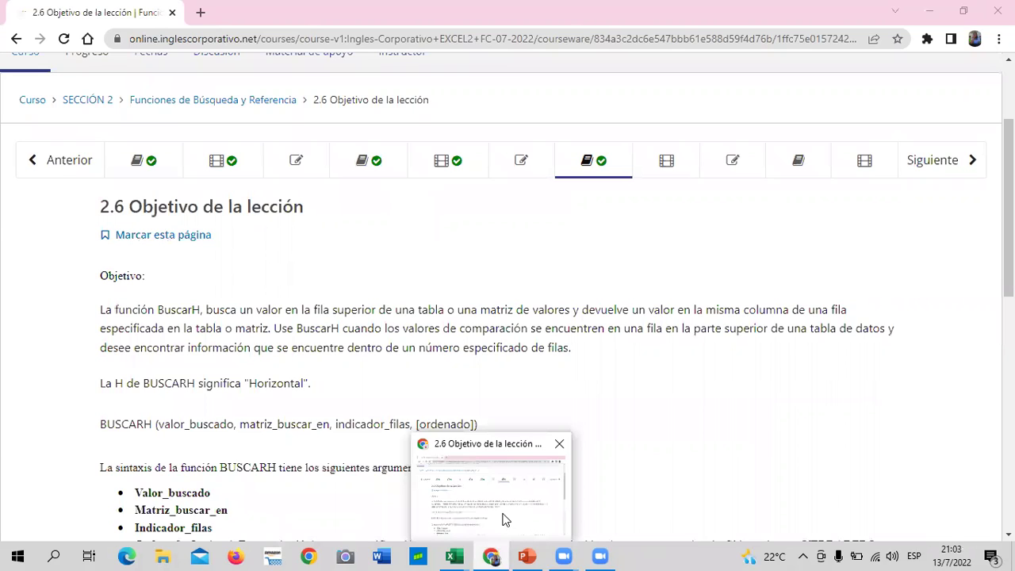
{"action": "left_click", "coordinate": [504, 520]}
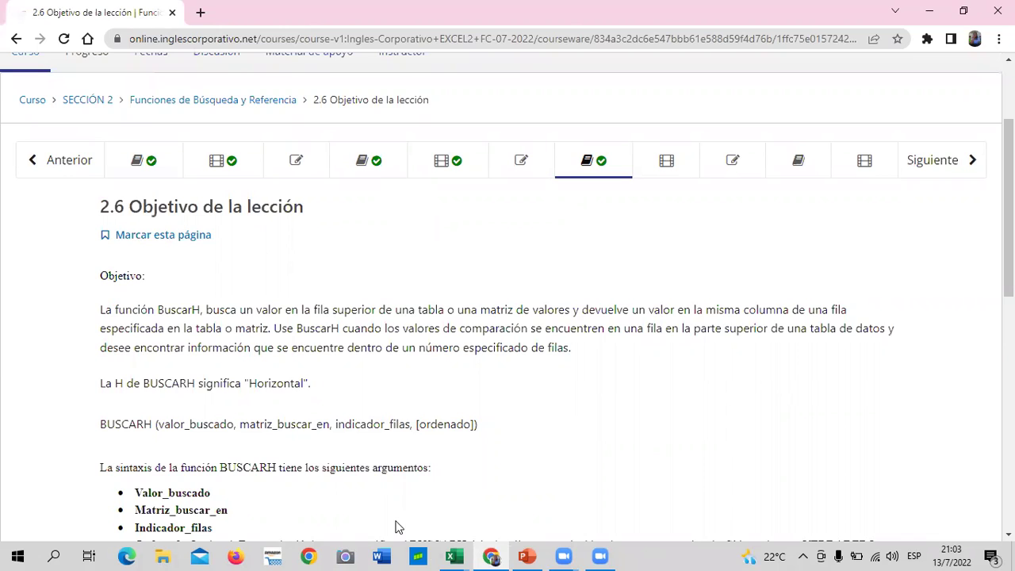
{"action": "left_click", "coordinate": [525, 555]}
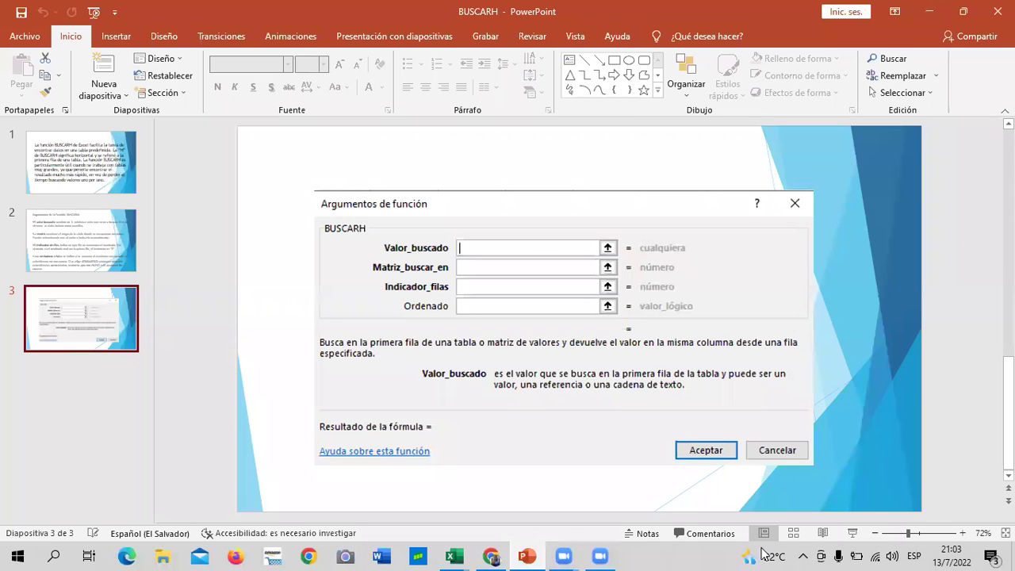
Start the BUSCARH slideshow full screen from slide 1 with F5.
{"action": "left_click", "coordinate": [854, 533]}
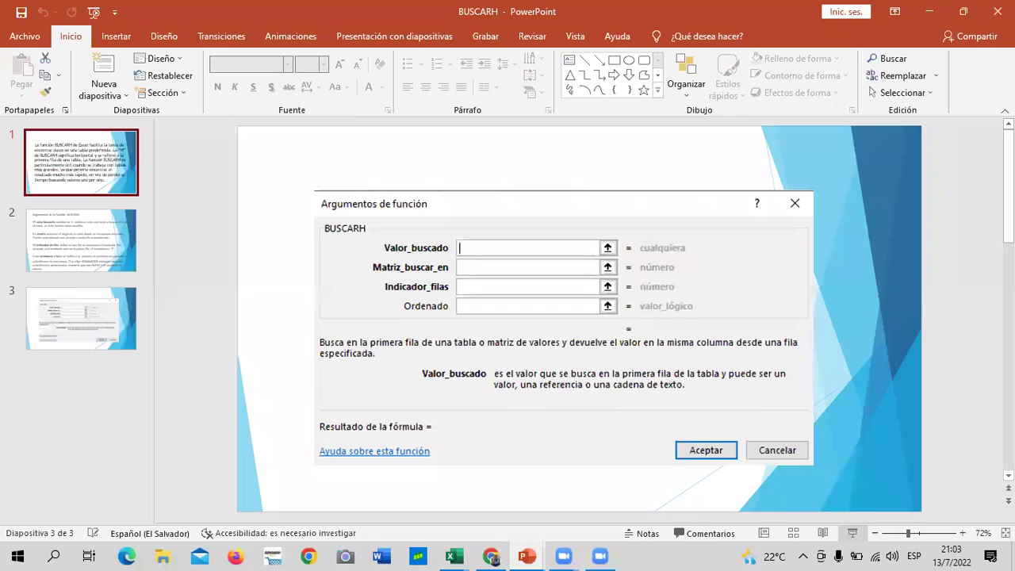
{"action": "key", "text": "F5"}
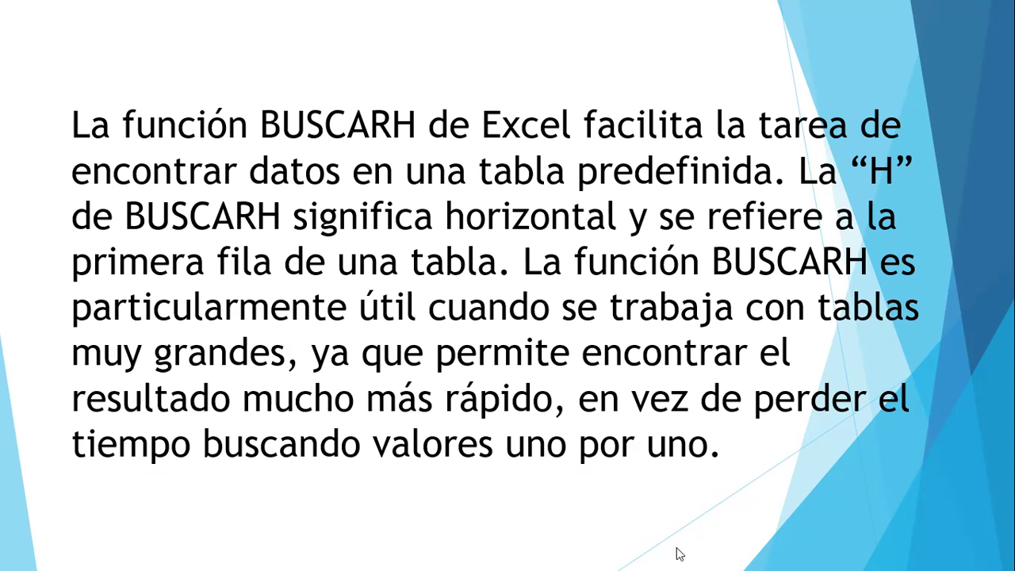
Advance the slideshow to the 'Argumentos de la función BUSCARH' slide.
{"action": "left_click", "coordinate": [590, 503]}
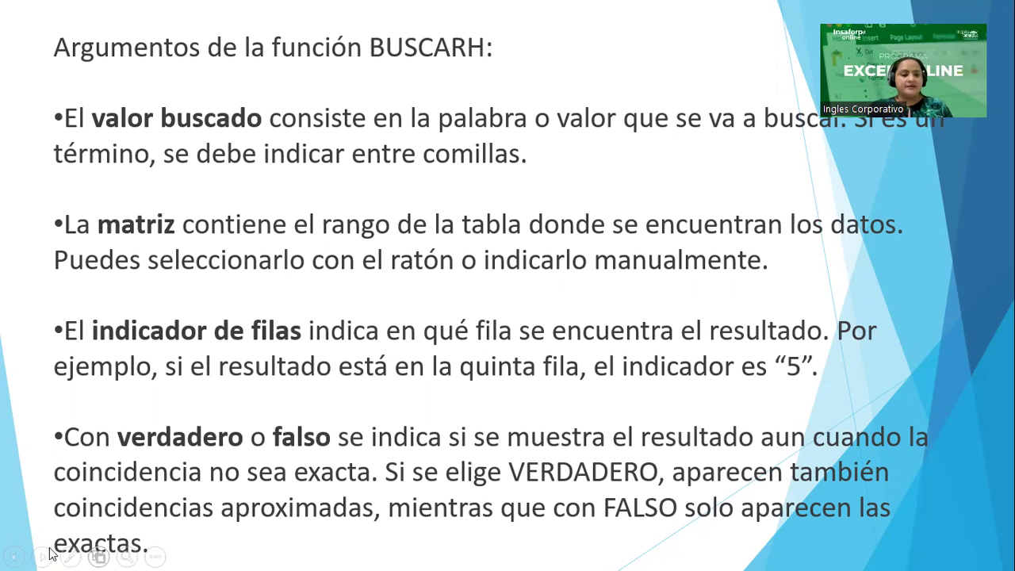
Show the Argumentos de función screenshot slide, reach the end screen, and exit the slideshow.
{"action": "left_click", "coordinate": [358, 554]}
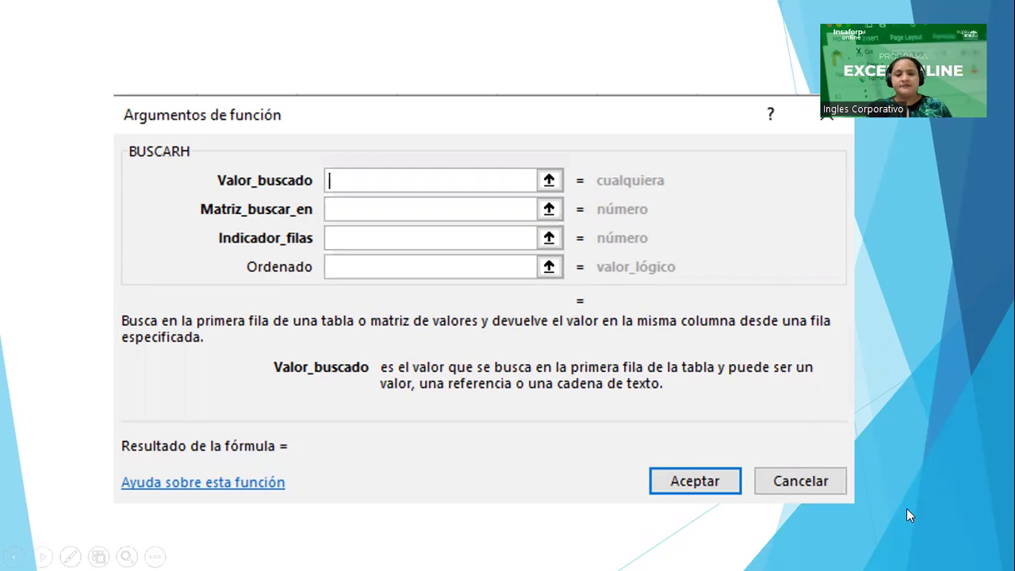
{"action": "left_click", "coordinate": [302, 535]}
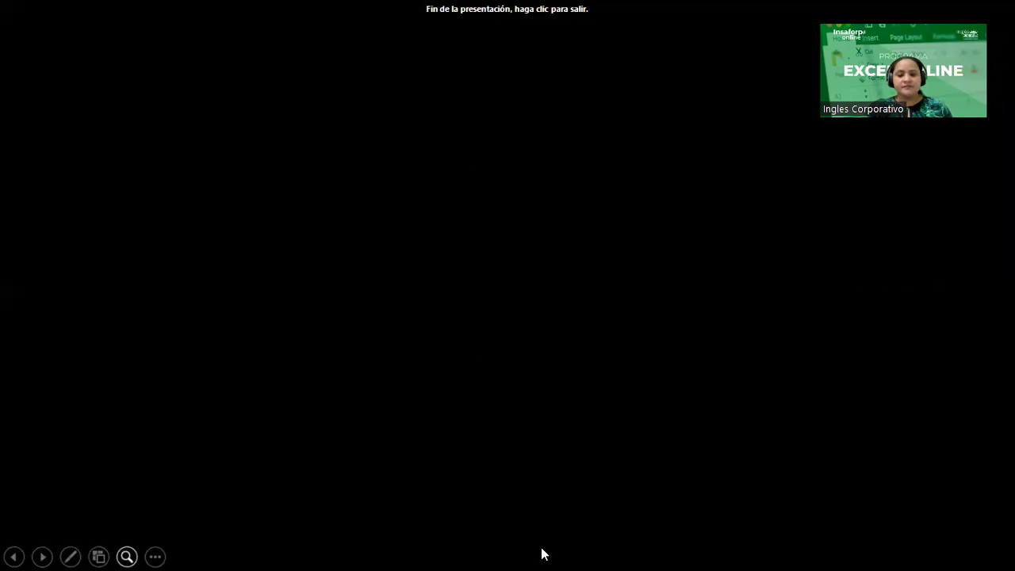
{"action": "left_click", "coordinate": [482, 553]}
Back in the course, review the LISTADO DE GANADORES prize example, then continue to lesson 2.7.
{"action": "left_click", "coordinate": [491, 555]}
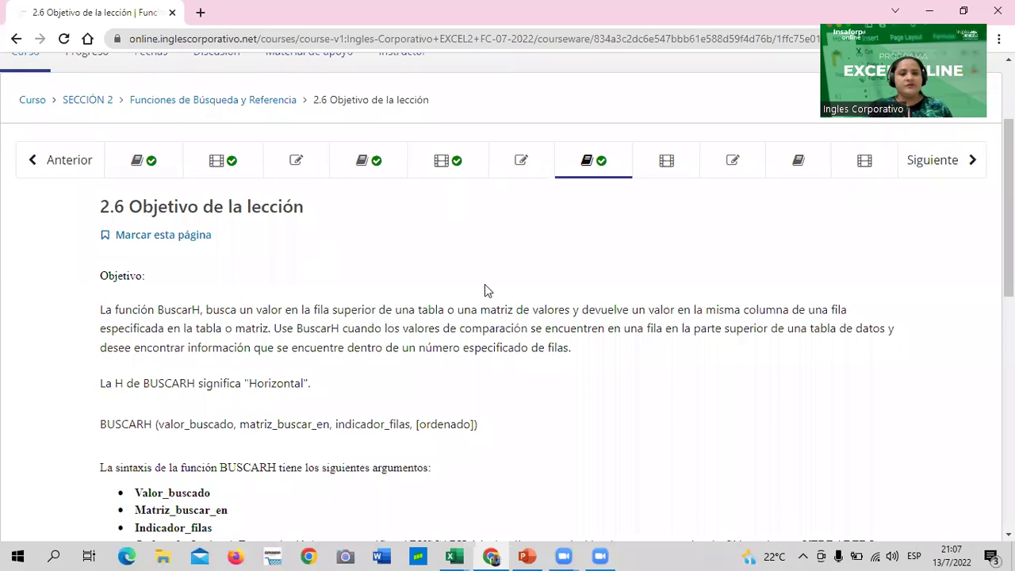
{"action": "scroll", "coordinate": [485, 290], "scroll_direction": "down", "scroll_amount": 1}
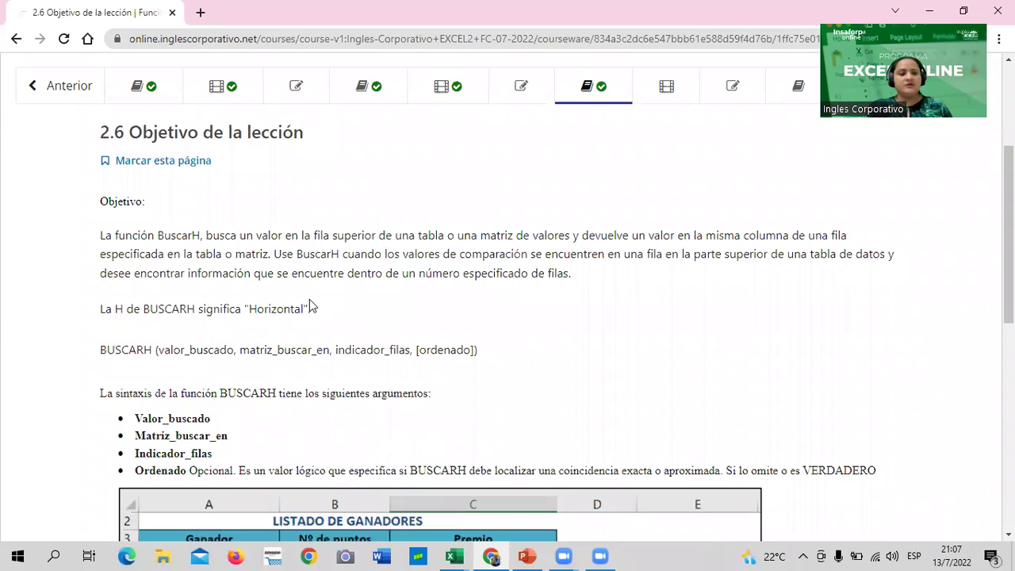
{"action": "scroll", "coordinate": [309, 305], "scroll_direction": "down", "scroll_amount": 1}
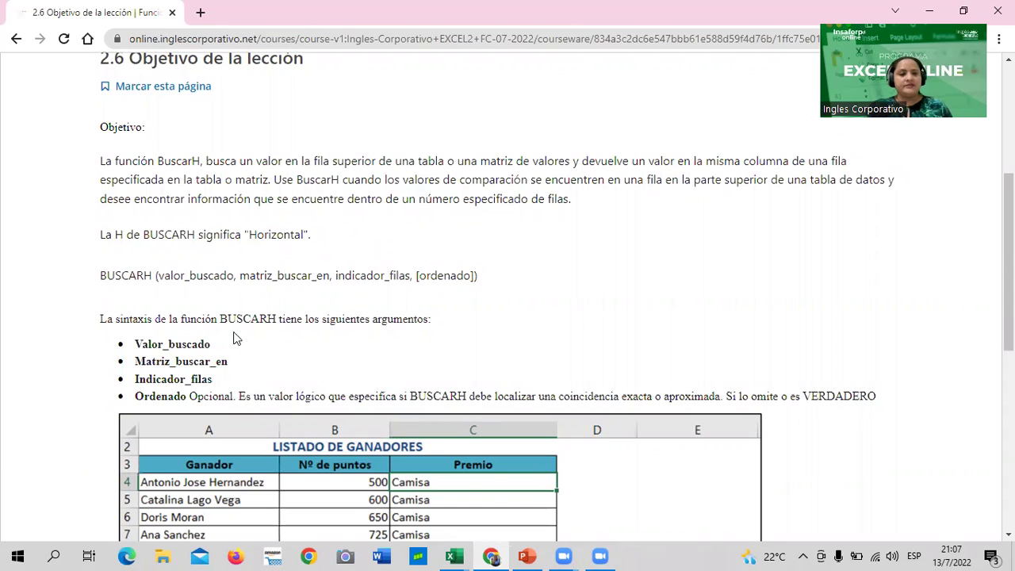
{"action": "scroll", "coordinate": [234, 338], "scroll_direction": "down", "scroll_amount": 1}
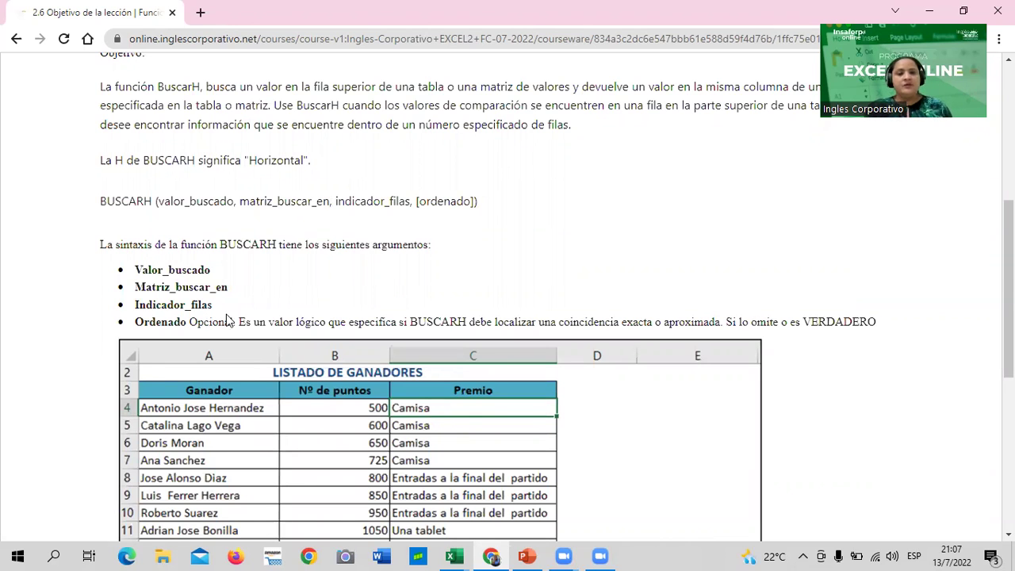
{"action": "scroll", "coordinate": [224, 309], "scroll_direction": "down", "scroll_amount": 3}
{"action": "scroll", "coordinate": [222, 300], "scroll_direction": "down", "scroll_amount": 2}
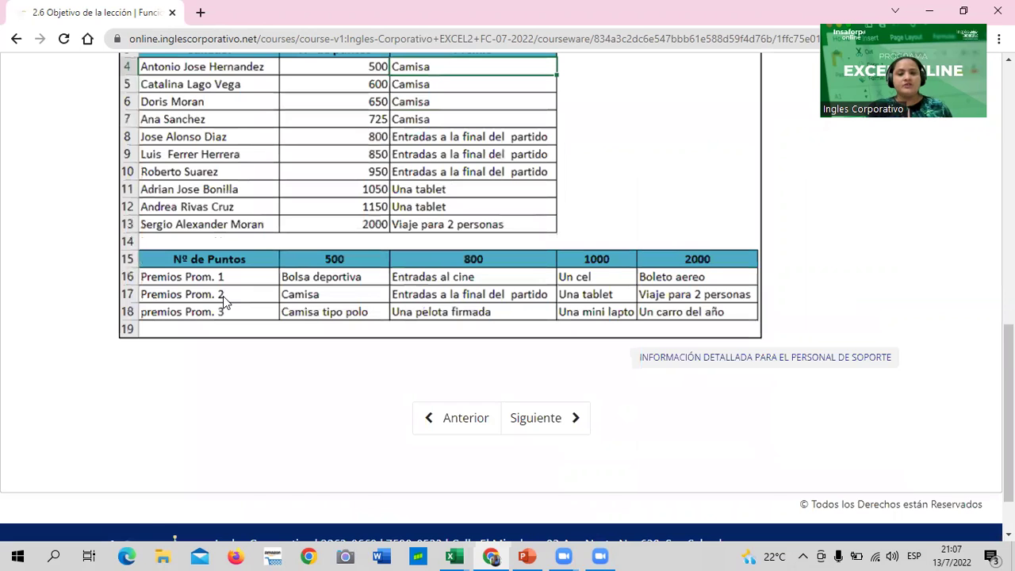
{"action": "scroll", "coordinate": [223, 299], "scroll_direction": "down", "scroll_amount": 1}
{"action": "scroll", "coordinate": [202, 312], "scroll_direction": "up", "scroll_amount": 3}
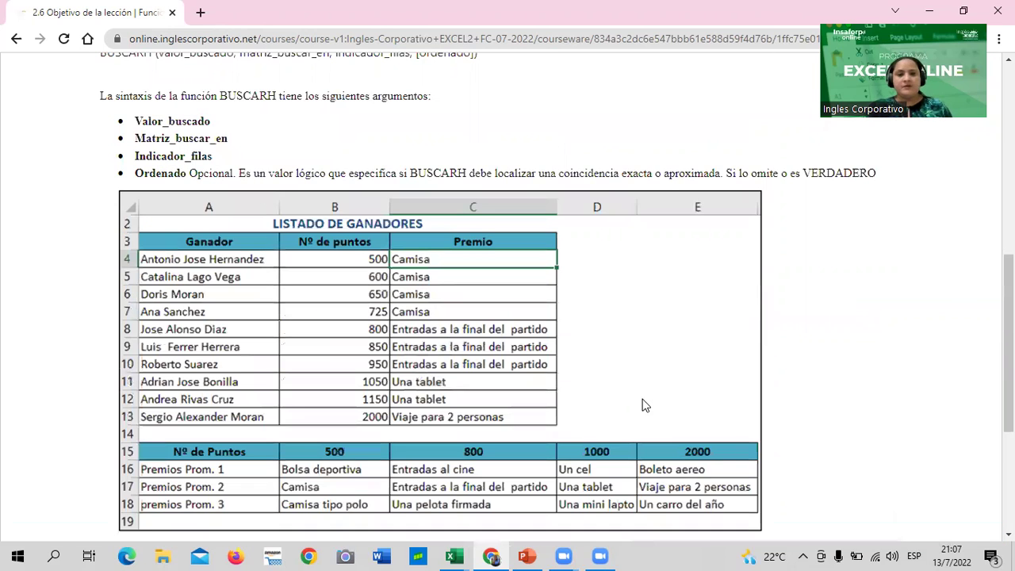
{"action": "scroll", "coordinate": [619, 420], "scroll_direction": "down", "scroll_amount": 1}
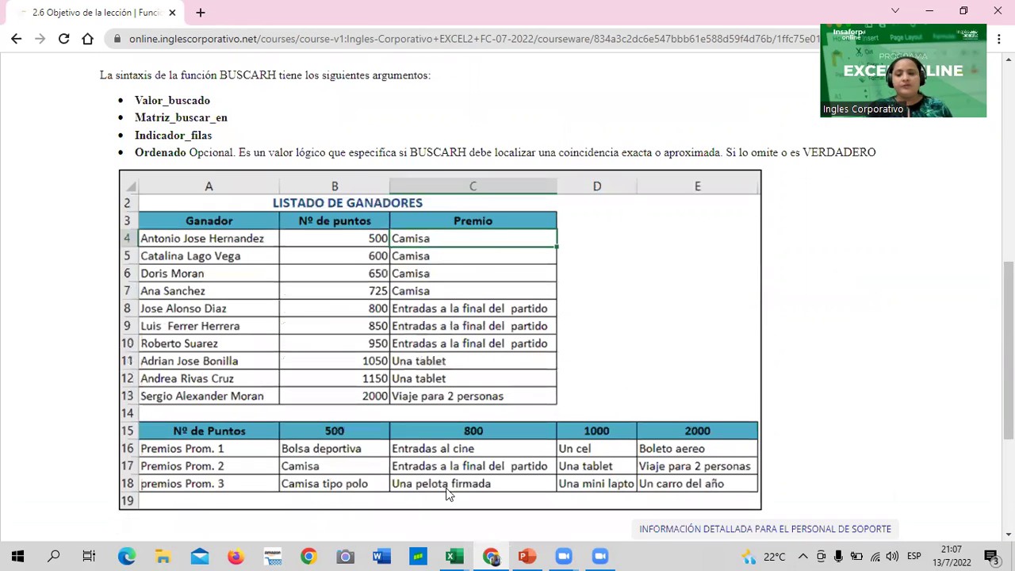
{"action": "scroll", "coordinate": [446, 493], "scroll_direction": "down", "scroll_amount": 3}
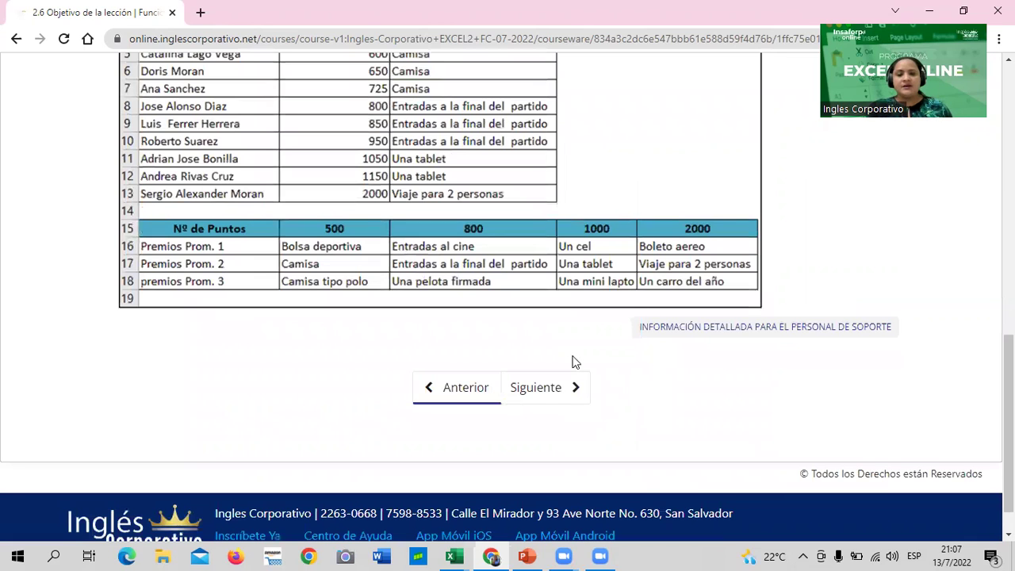
{"action": "left_click", "coordinate": [537, 395]}
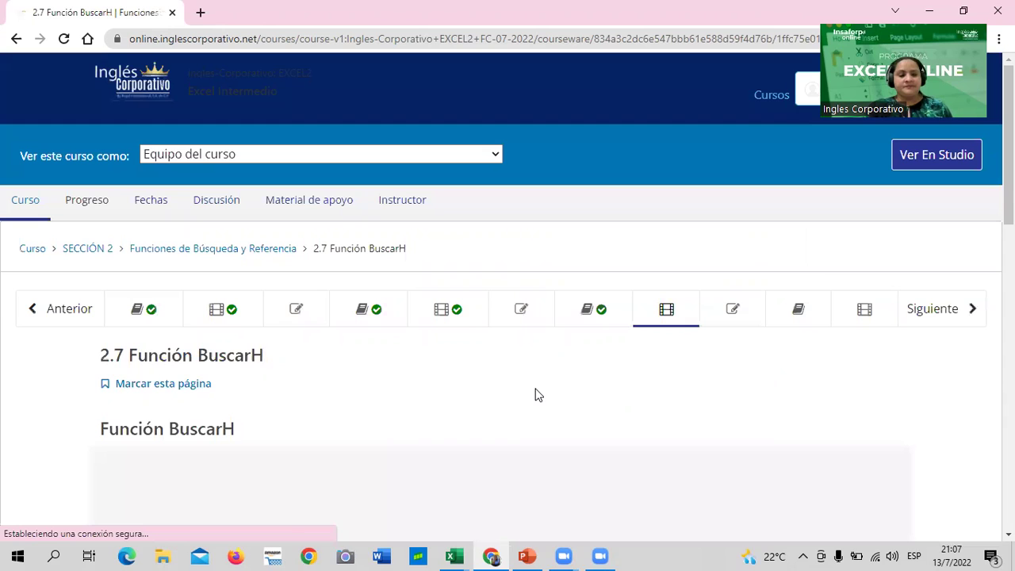
Follow the 'Función BuscarH' practice Excel file link on the 2.7 page.
{"action": "scroll", "coordinate": [535, 393], "scroll_direction": "down", "scroll_amount": 5}
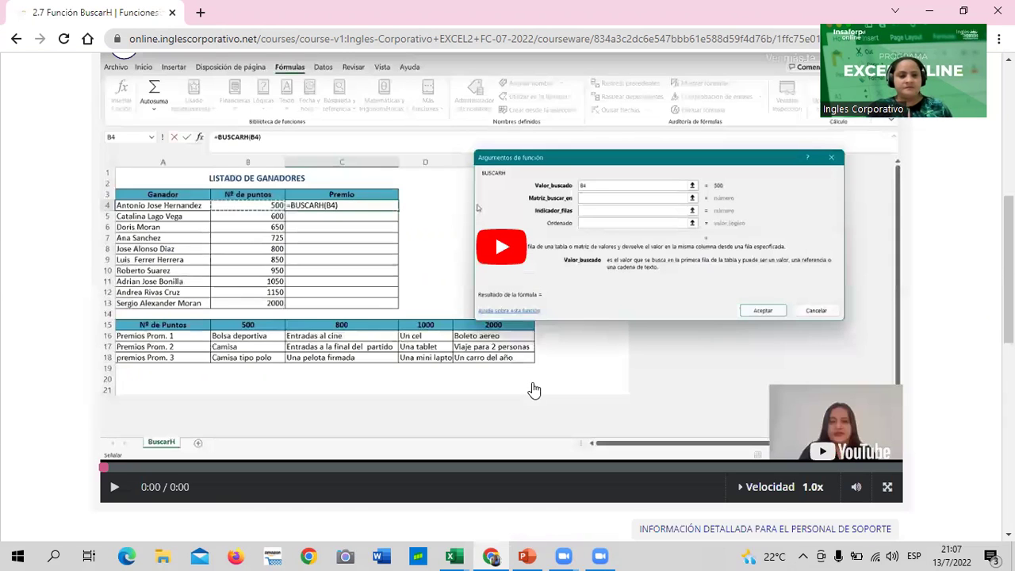
{"action": "scroll", "coordinate": [533, 390], "scroll_direction": "down", "scroll_amount": 3}
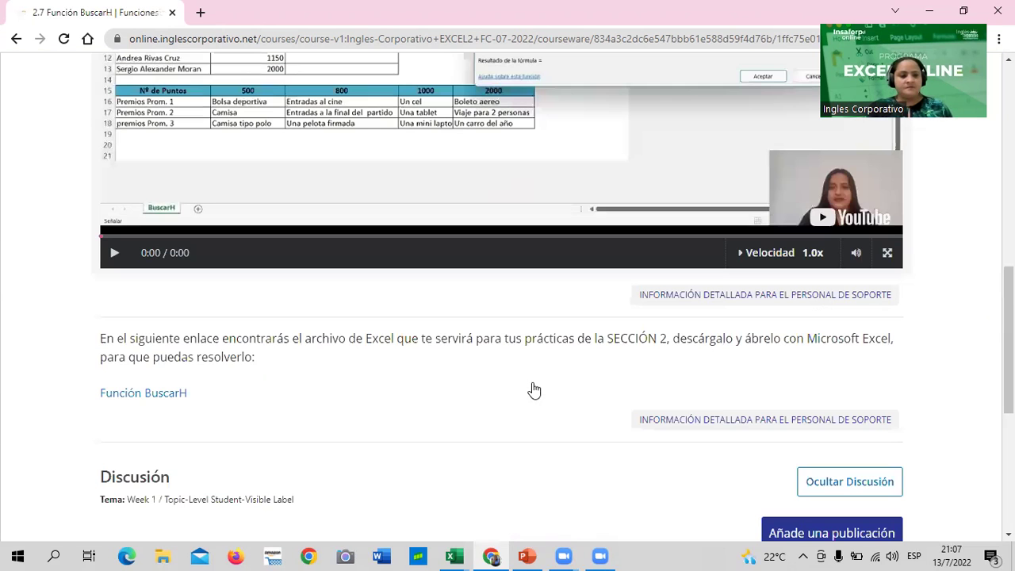
{"action": "left_click", "coordinate": [169, 397]}
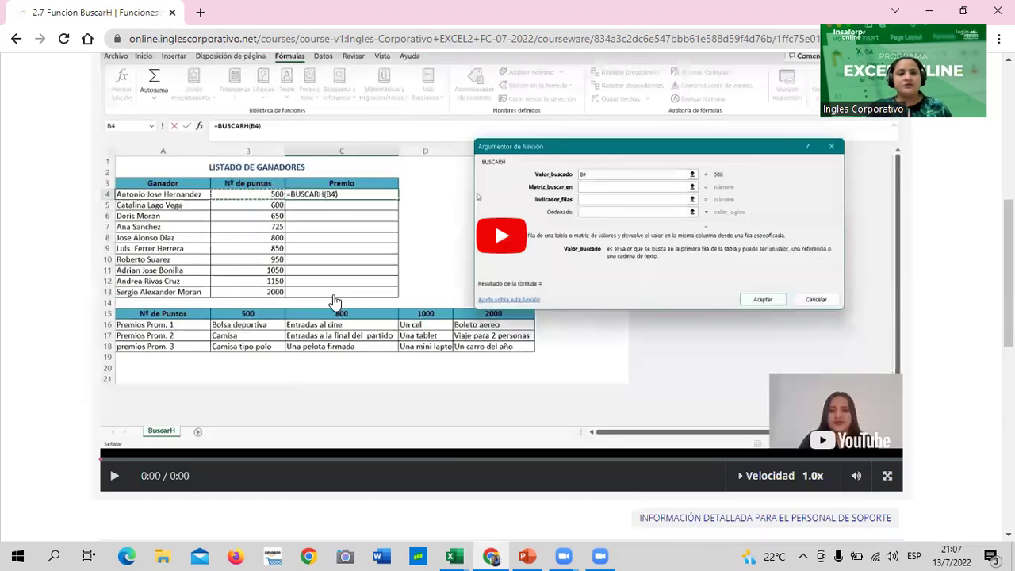
{"action": "scroll", "coordinate": [304, 191], "scroll_direction": "up", "scroll_amount": 2}
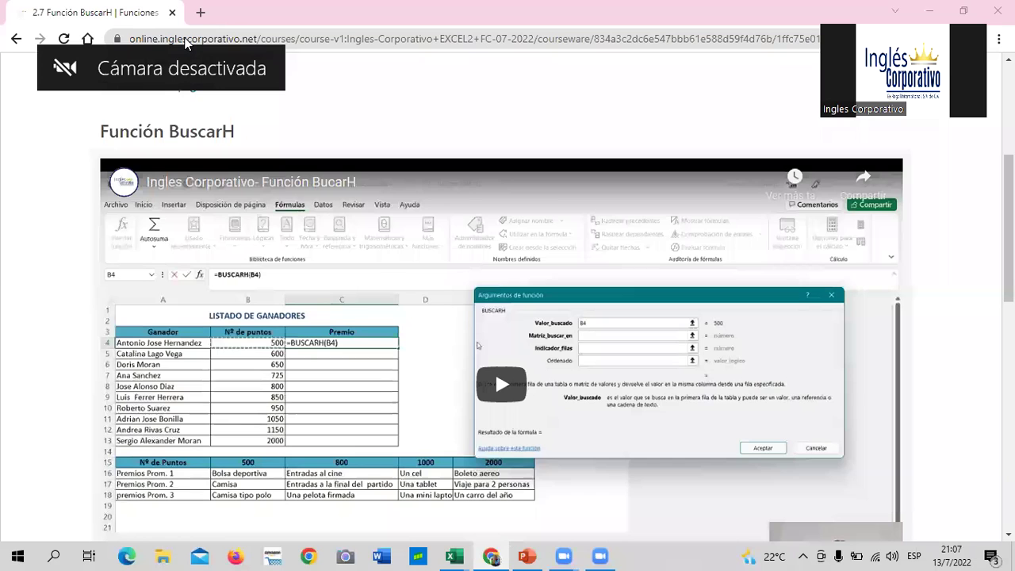
Play the Función BuscarH tutorial video through to 5:07, then scroll down to the practice-file link.
{"action": "left_click", "coordinate": [501, 313]}
{"action": "scroll", "coordinate": [502, 318], "scroll_direction": "down", "scroll_amount": 1}
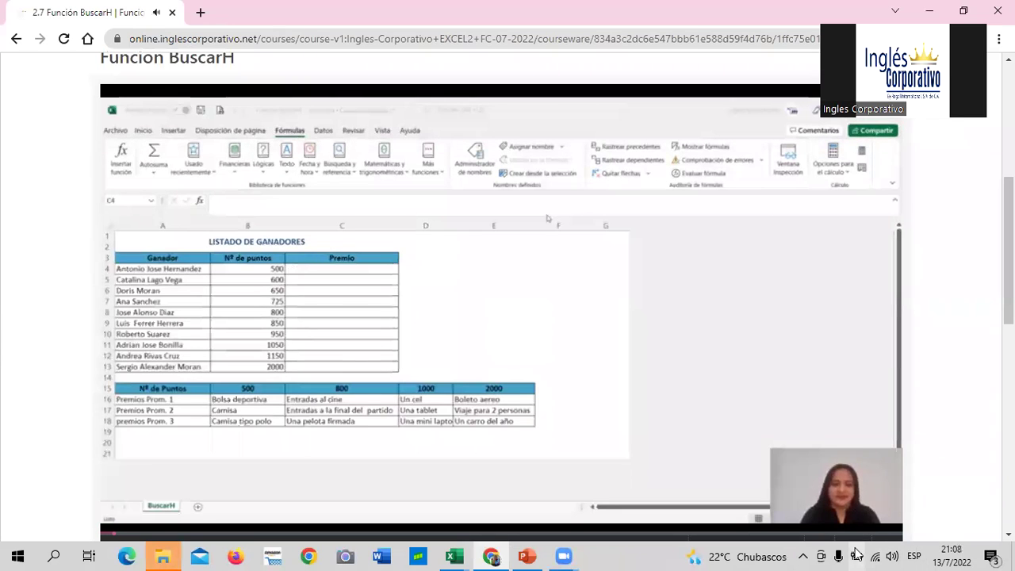
{"action": "mouse_move", "coordinate": [855, 547]}
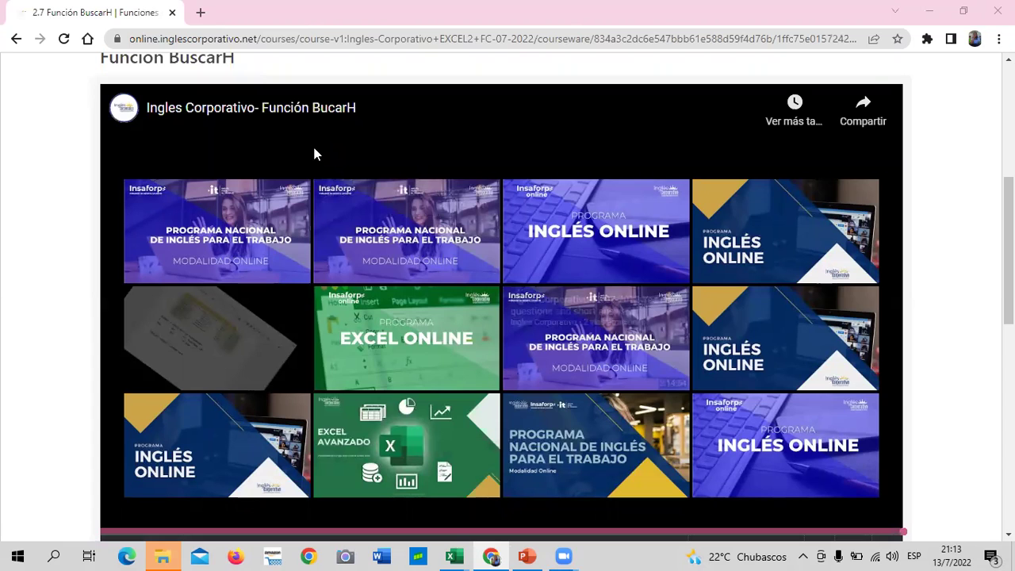
{"action": "scroll", "coordinate": [351, 175], "scroll_direction": "down", "scroll_amount": 4}
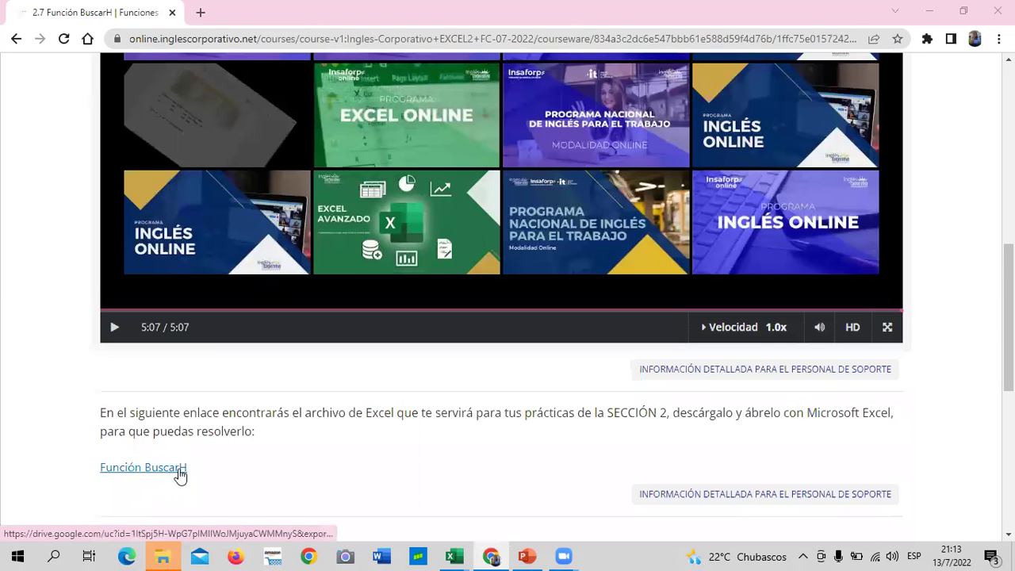
{"action": "scroll", "coordinate": [337, 471], "scroll_direction": "down", "scroll_amount": 1}
{"action": "mouse_move", "coordinate": [454, 555]}
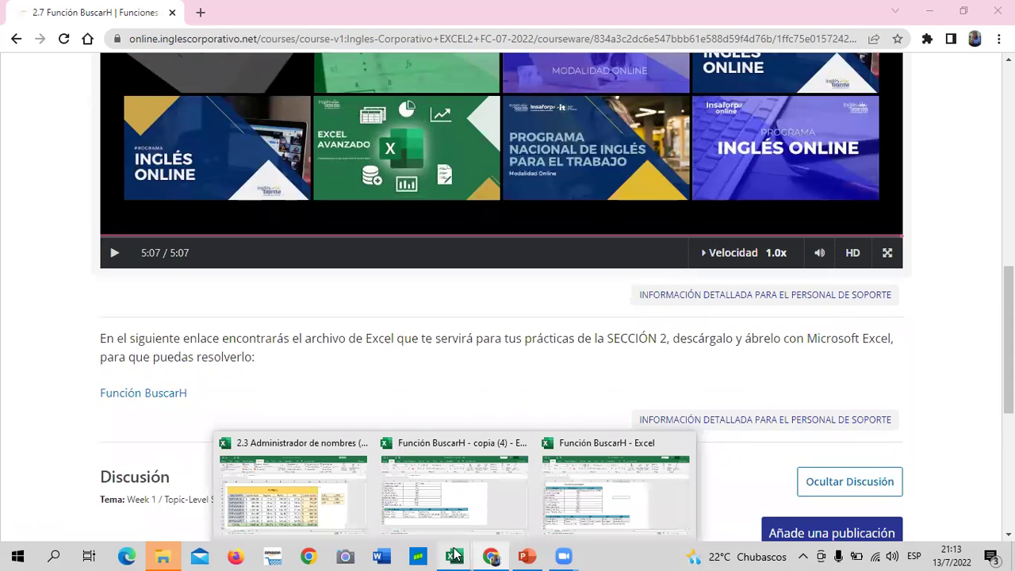
Bring up the Función BuscarH workbook on its BuscarH sheet at 100% zoom.
{"action": "left_click", "coordinate": [631, 499]}
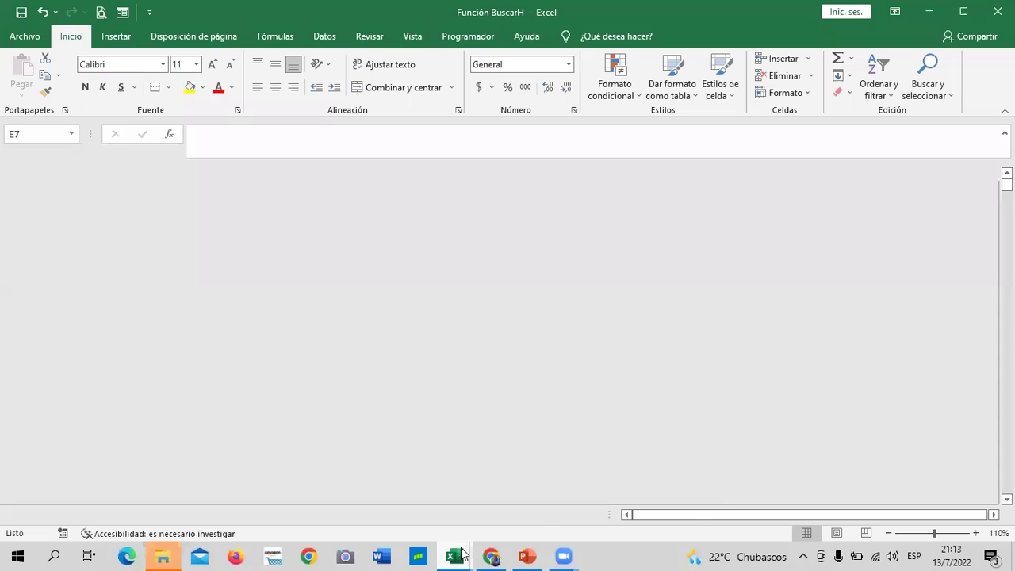
{"action": "left_click", "coordinate": [626, 242]}
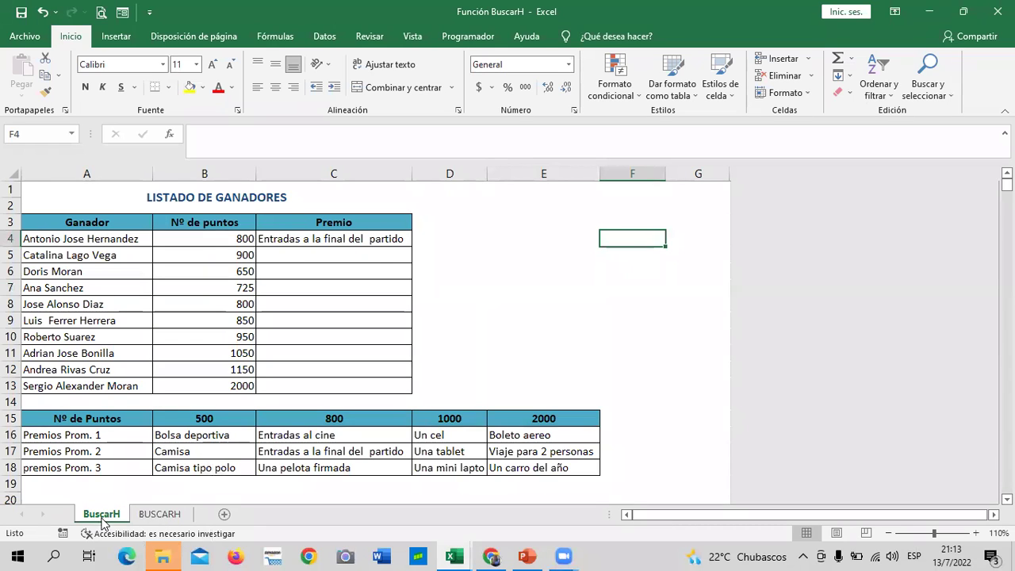
{"action": "left_click", "coordinate": [159, 514]}
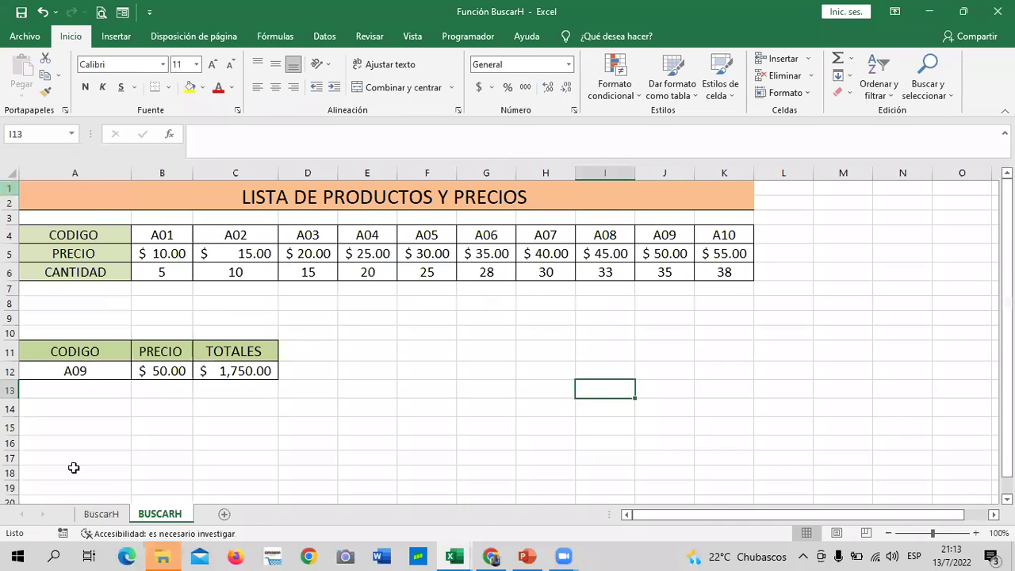
{"action": "left_click", "coordinate": [101, 514]}
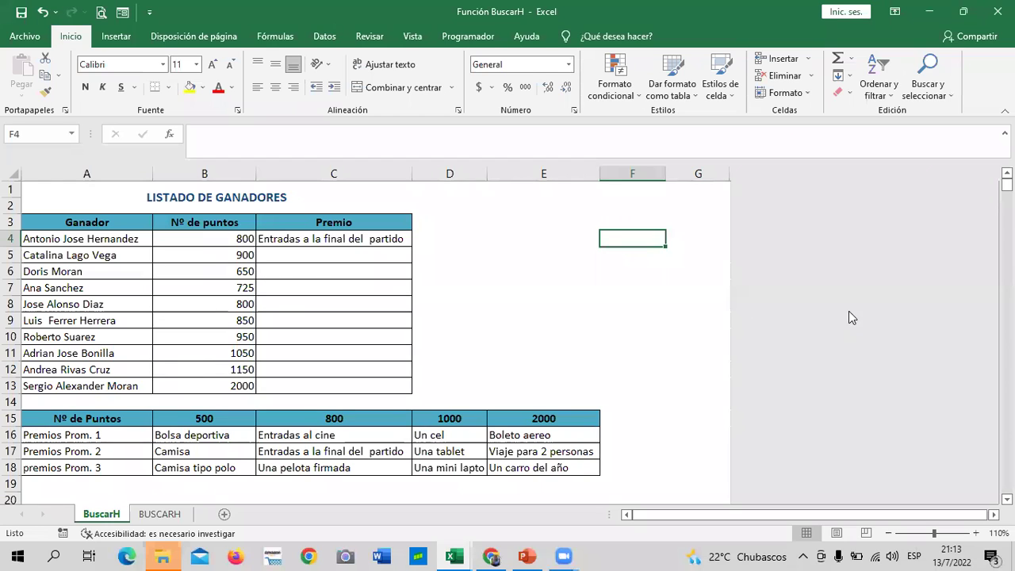
{"action": "scroll", "coordinate": [444, 321], "scroll_direction": "down", "scroll_amount": 2}
{"action": "scroll", "coordinate": [438, 357], "scroll_direction": "up", "scroll_amount": 2}
{"action": "left_click", "coordinate": [888, 532]}
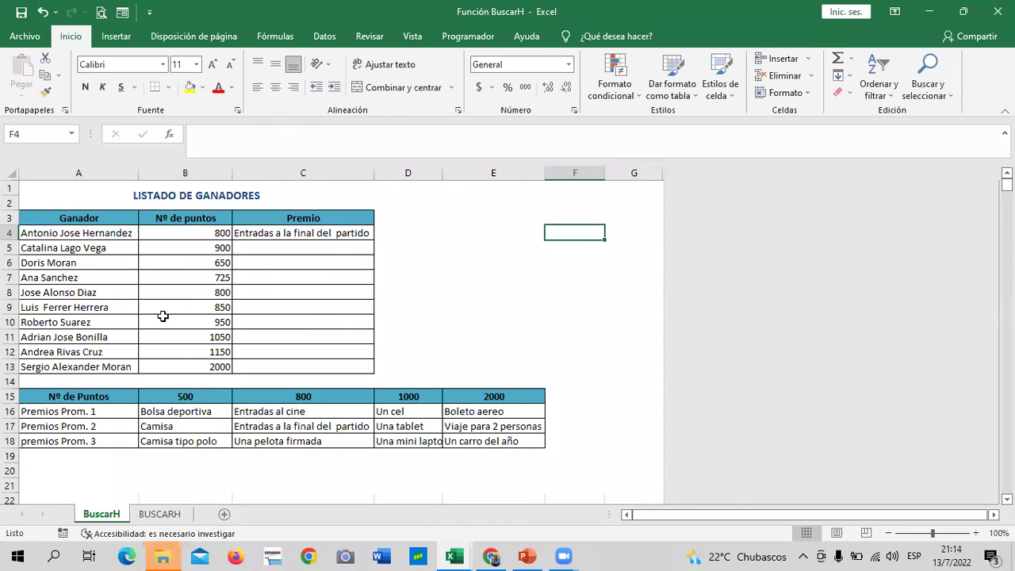
Delete the existing BUSCARH formula from cell C4 in the Premio column.
{"action": "left_click", "coordinate": [471, 262]}
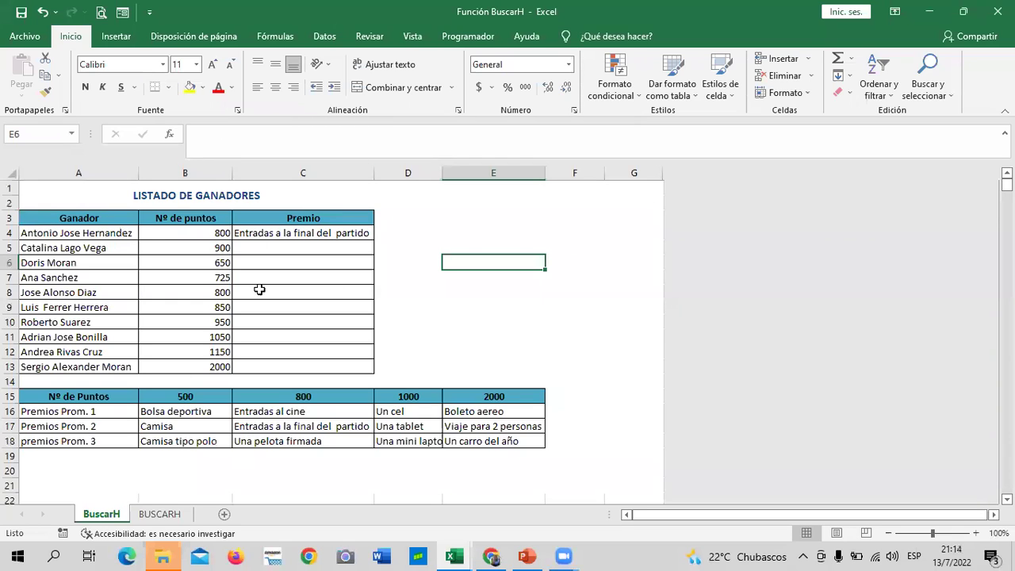
{"action": "left_click", "coordinate": [464, 317]}
{"action": "left_click", "coordinate": [303, 230]}
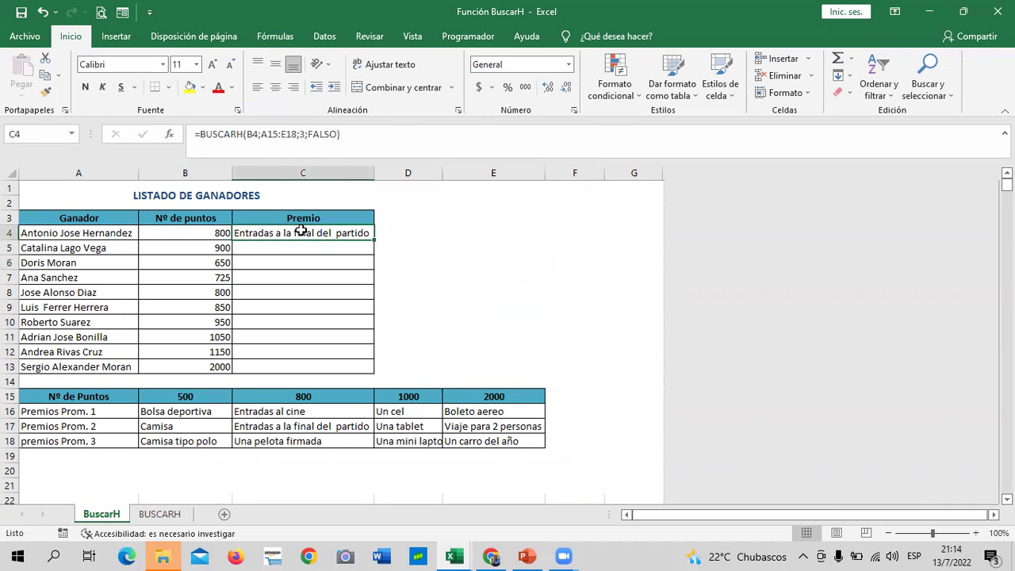
{"action": "key", "text": "Delete"}
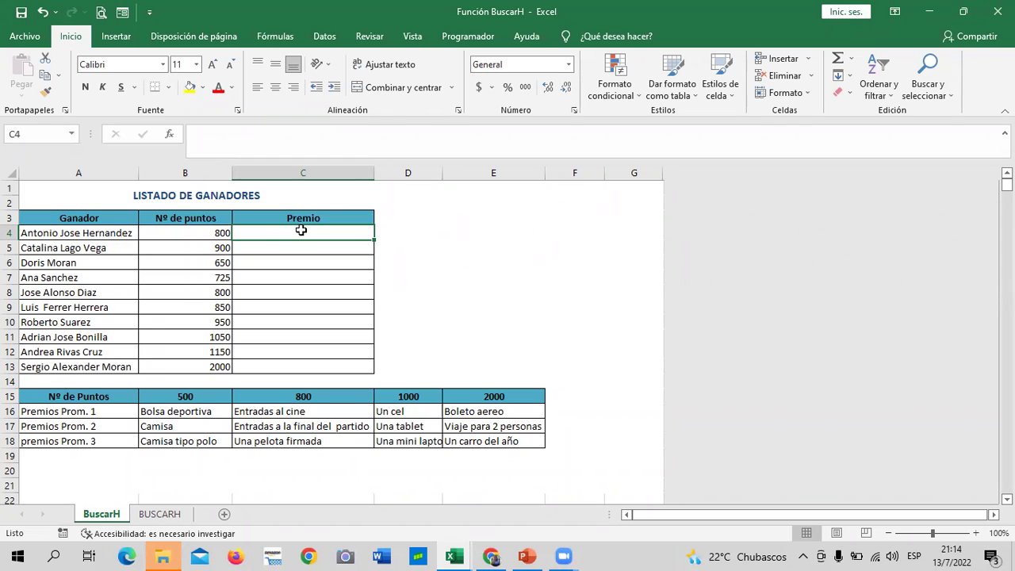
Restore the sheet to 110% zoom, select C4 and bring up the Fórmulas tools.
{"action": "left_click", "coordinate": [460, 263]}
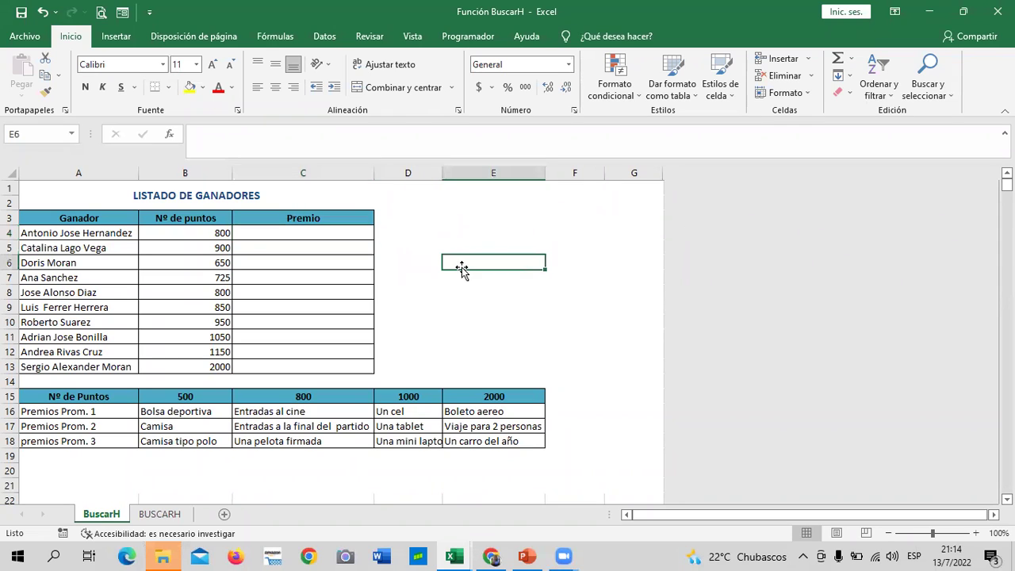
{"action": "left_click", "coordinate": [340, 240]}
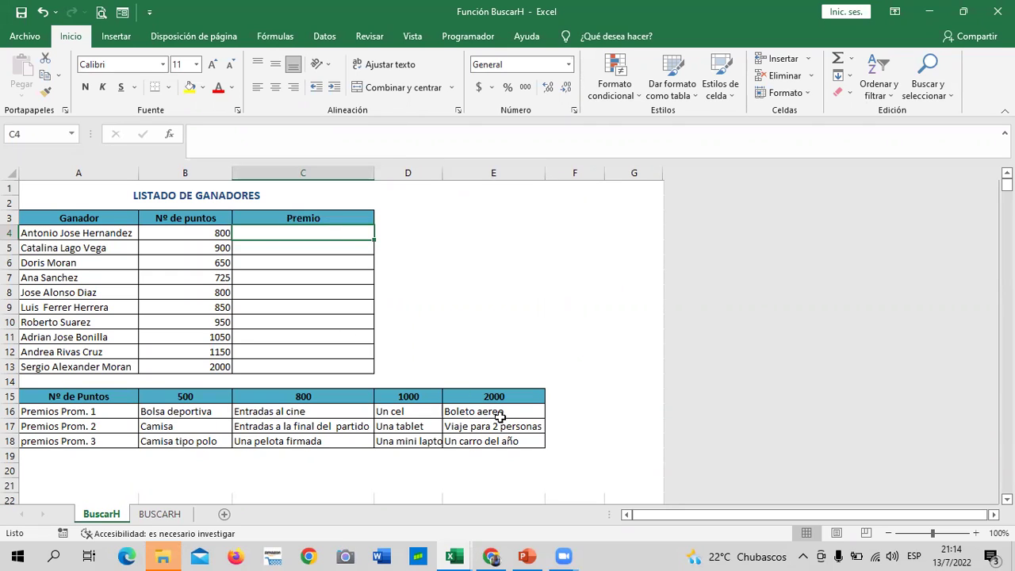
{"action": "left_click", "coordinate": [490, 295]}
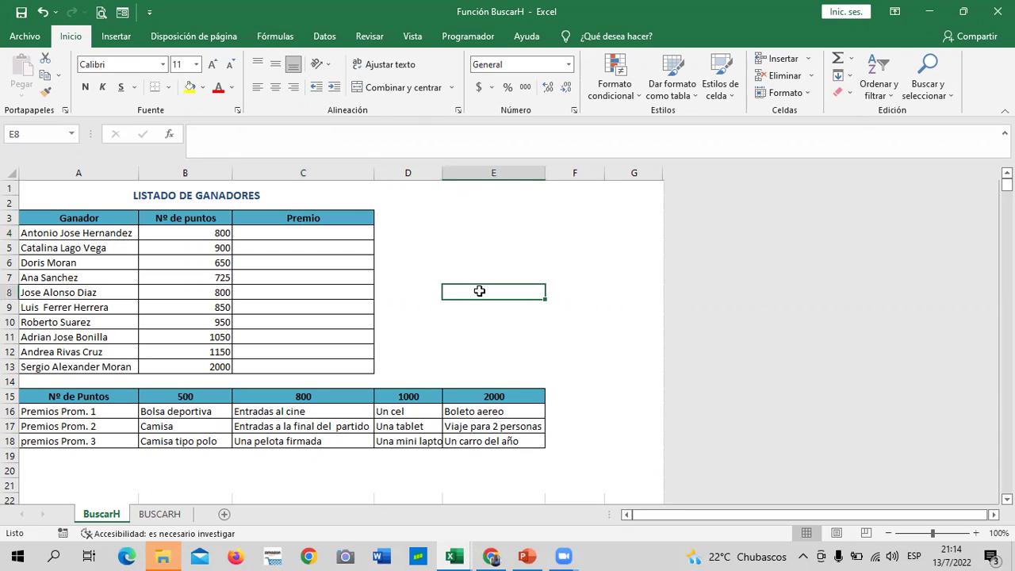
{"action": "left_click", "coordinate": [340, 234]}
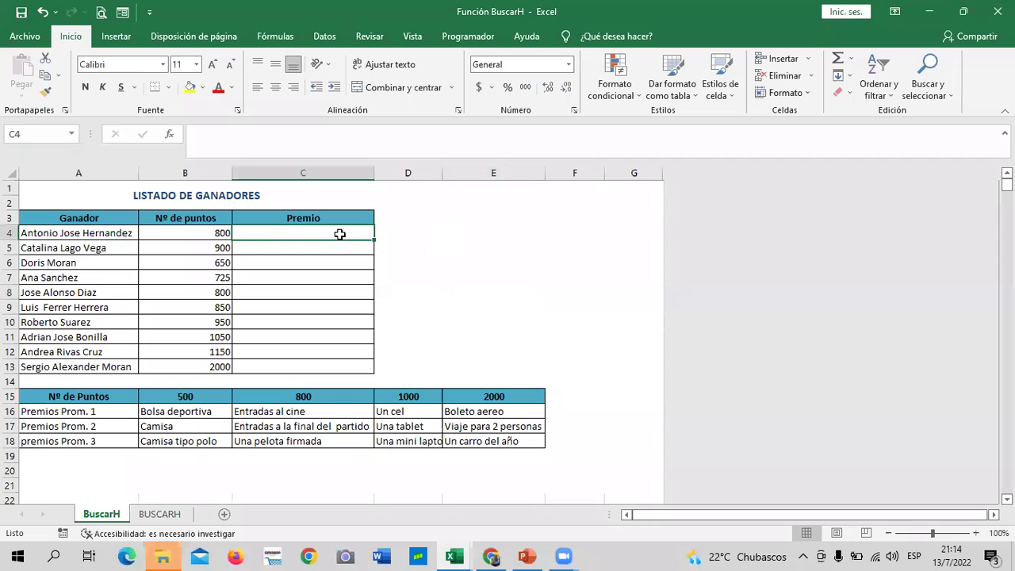
{"action": "left_click", "coordinate": [976, 532]}
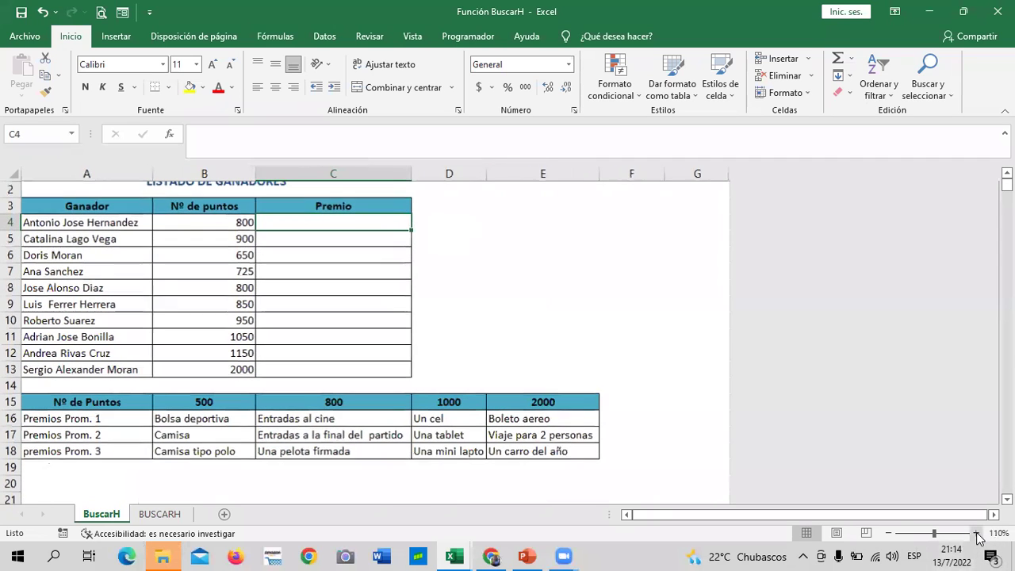
{"action": "left_click", "coordinate": [558, 350]}
{"action": "scroll", "coordinate": [564, 356], "scroll_direction": "up", "scroll_amount": 1}
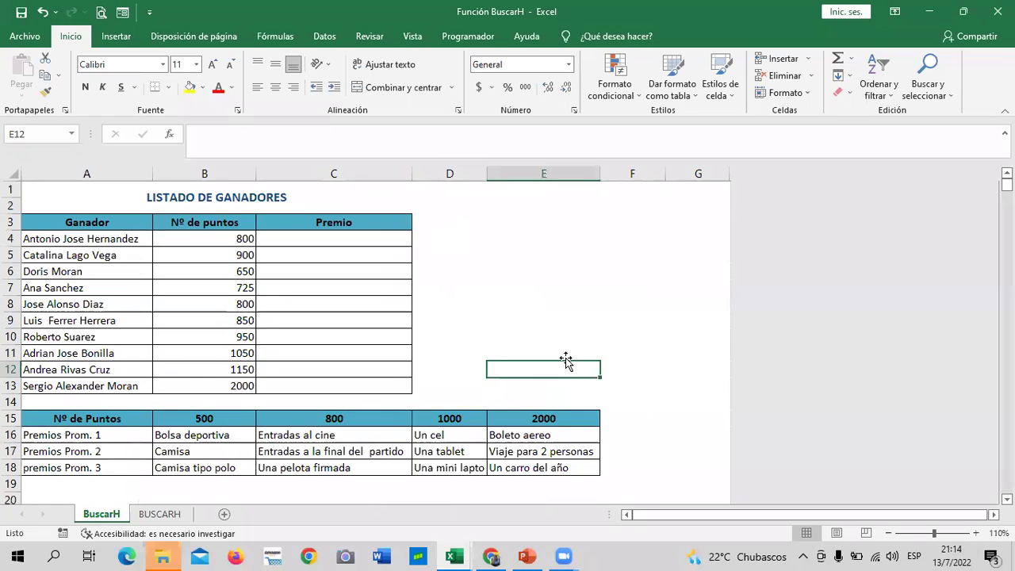
{"action": "left_click_drag", "start_coordinate": [479, 270], "coordinate": [479, 257]}
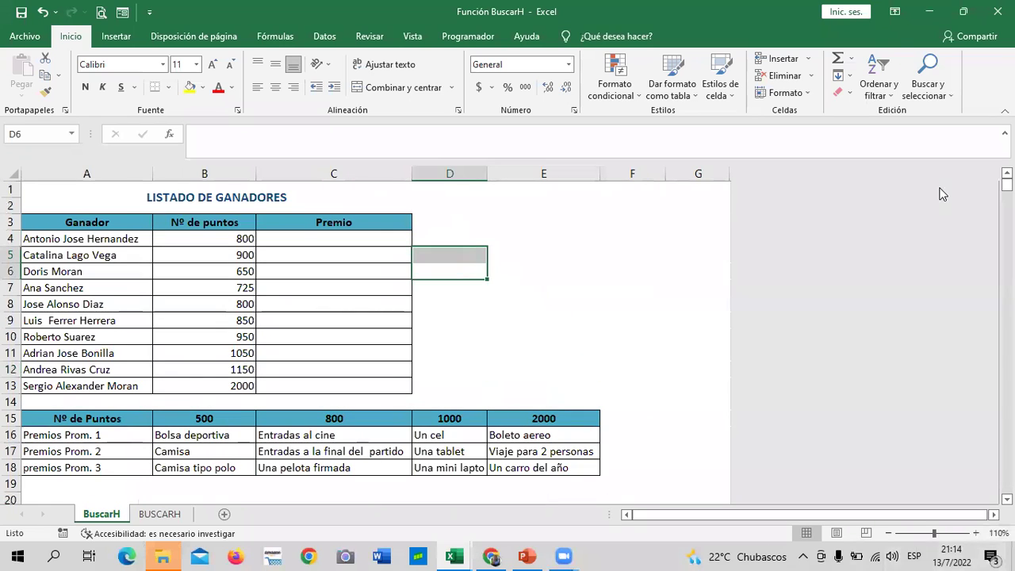
{"action": "left_click", "coordinate": [291, 241]}
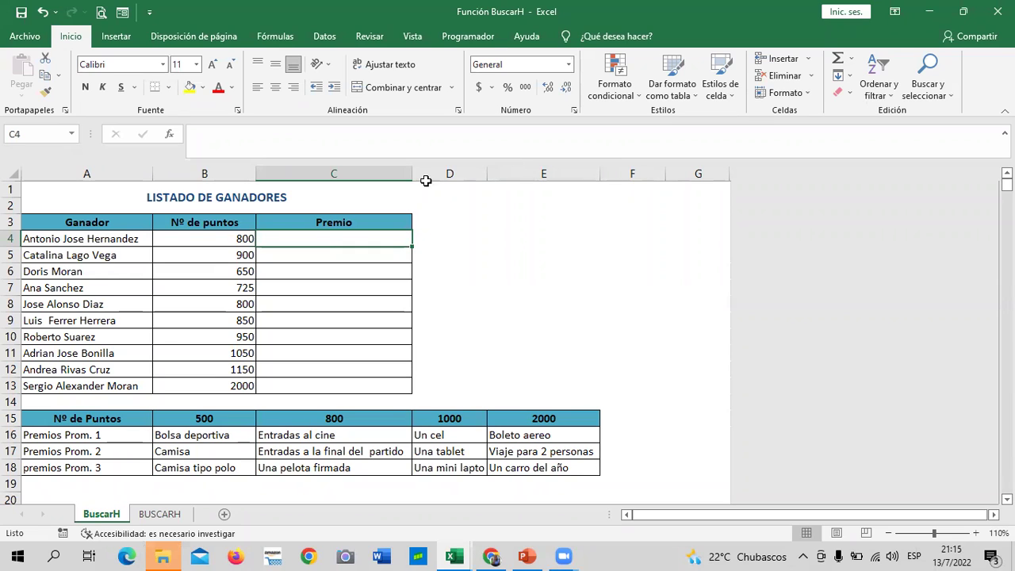
{"action": "left_click", "coordinate": [277, 41]}
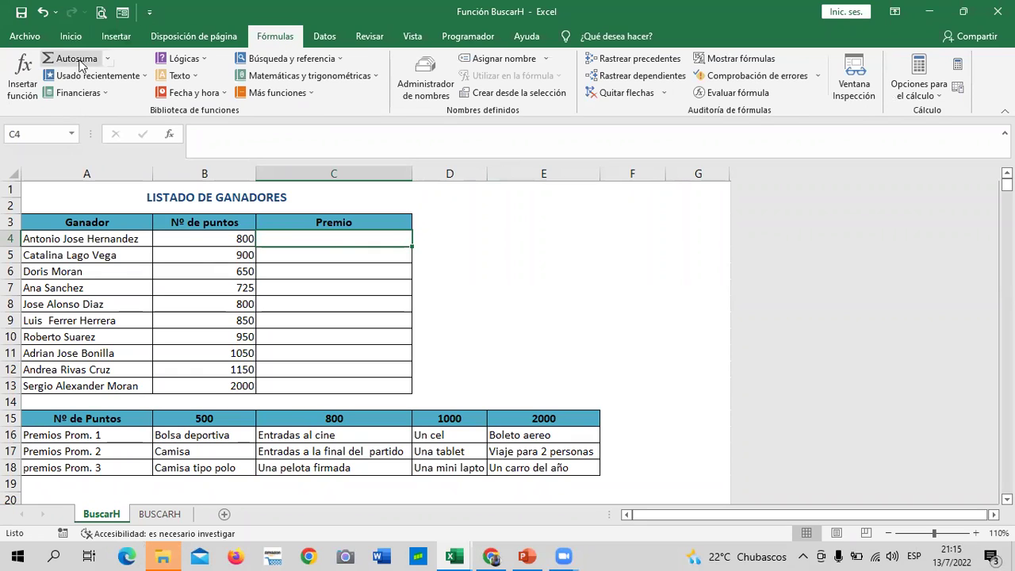
Insert BUSCARH into C4 from the Búsqueda y referencia function list.
{"action": "left_click", "coordinate": [309, 93]}
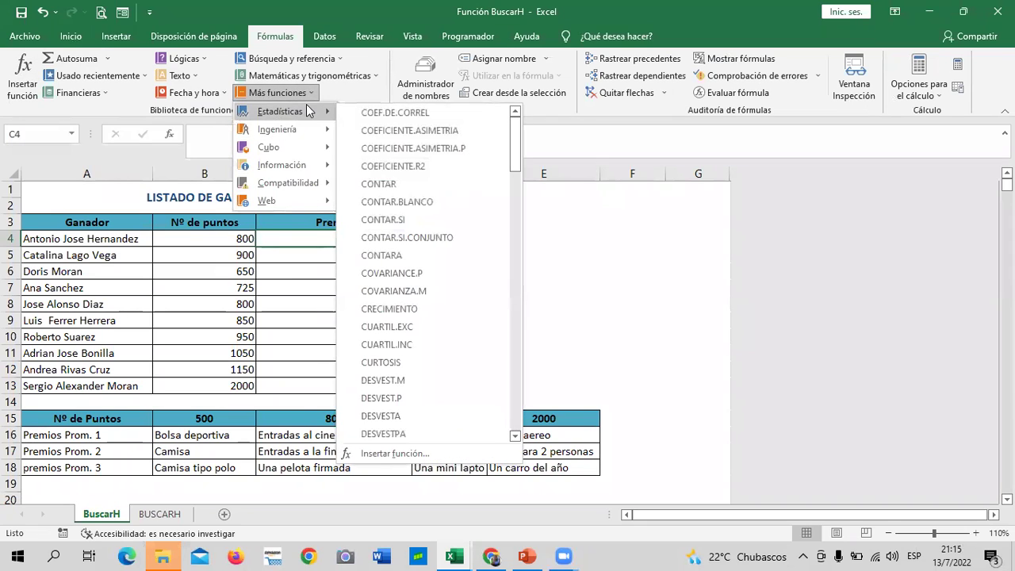
{"action": "left_click", "coordinate": [342, 58]}
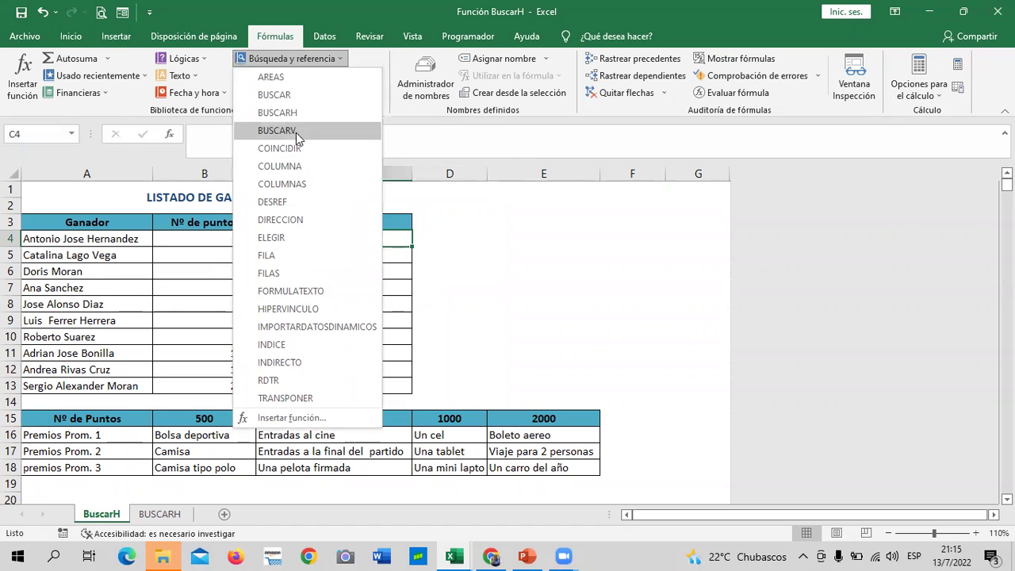
{"action": "left_click", "coordinate": [328, 113]}
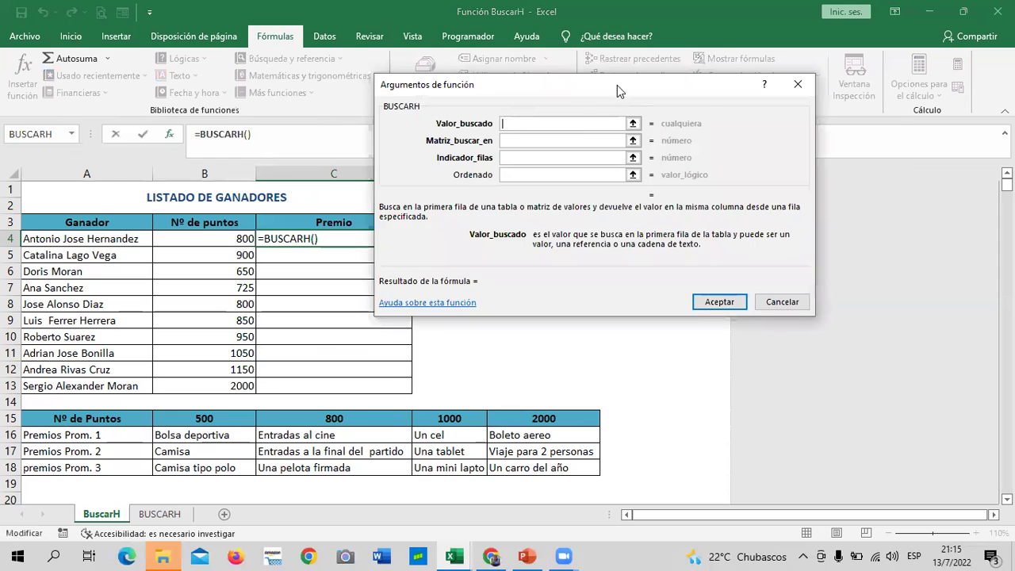
{"action": "left_click_drag", "start_coordinate": [616, 85], "coordinate": [719, 138]}
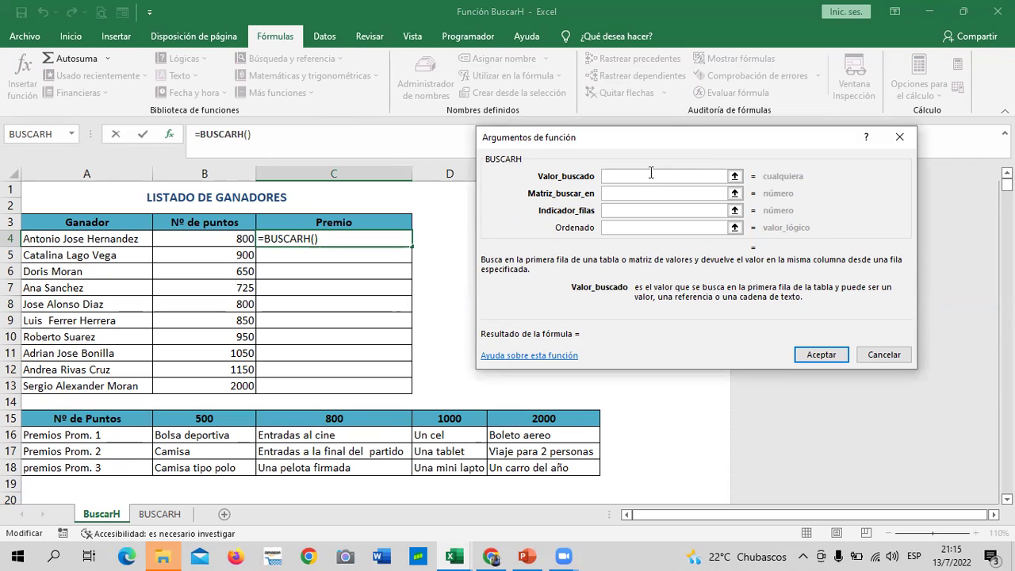
Set B4 as the lookup value and A15:E18 as the table range.
{"action": "left_click", "coordinate": [219, 240]}
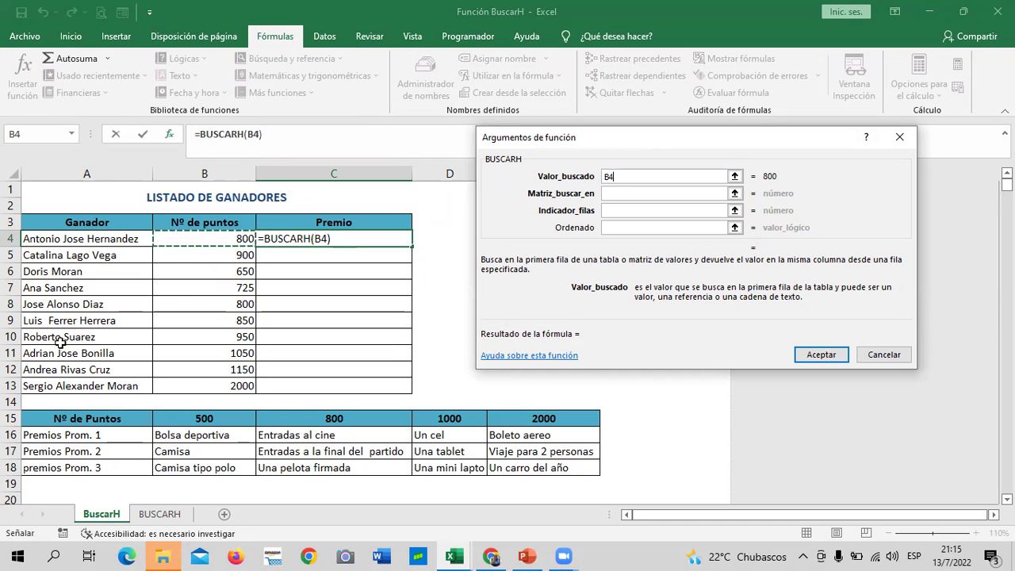
{"action": "left_click", "coordinate": [675, 193]}
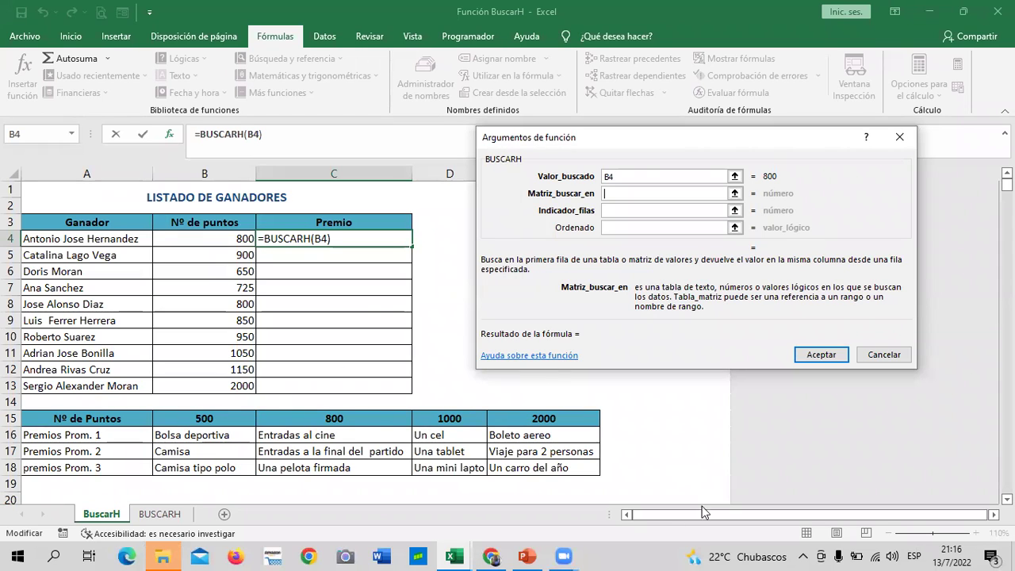
{"action": "left_click_drag", "start_coordinate": [90, 422], "coordinate": [546, 465]}
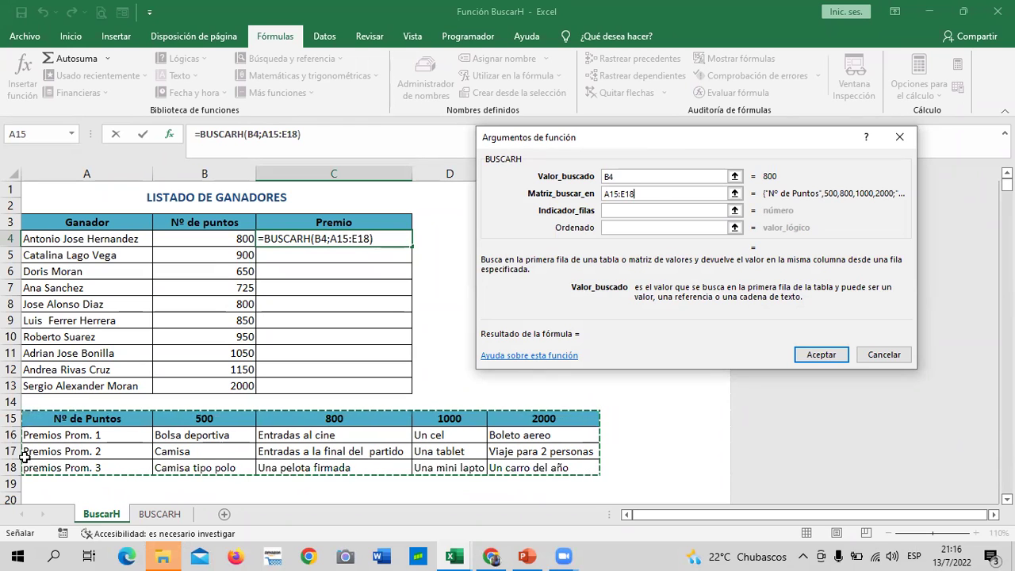
Replace A18 with 4 as the row index, previewing Una pelota firmada.
{"action": "left_click", "coordinate": [680, 210]}
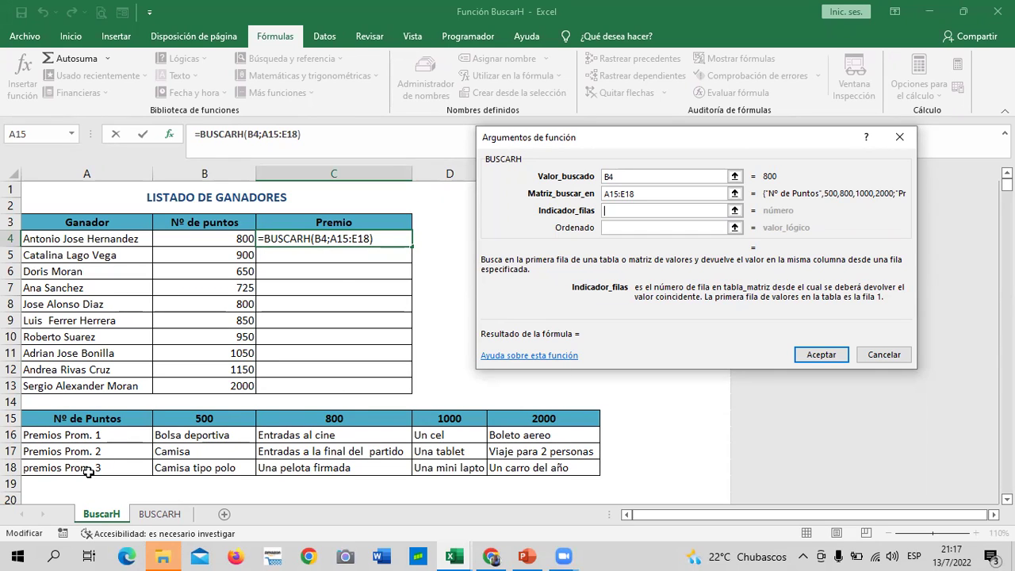
{"action": "left_click", "coordinate": [88, 468]}
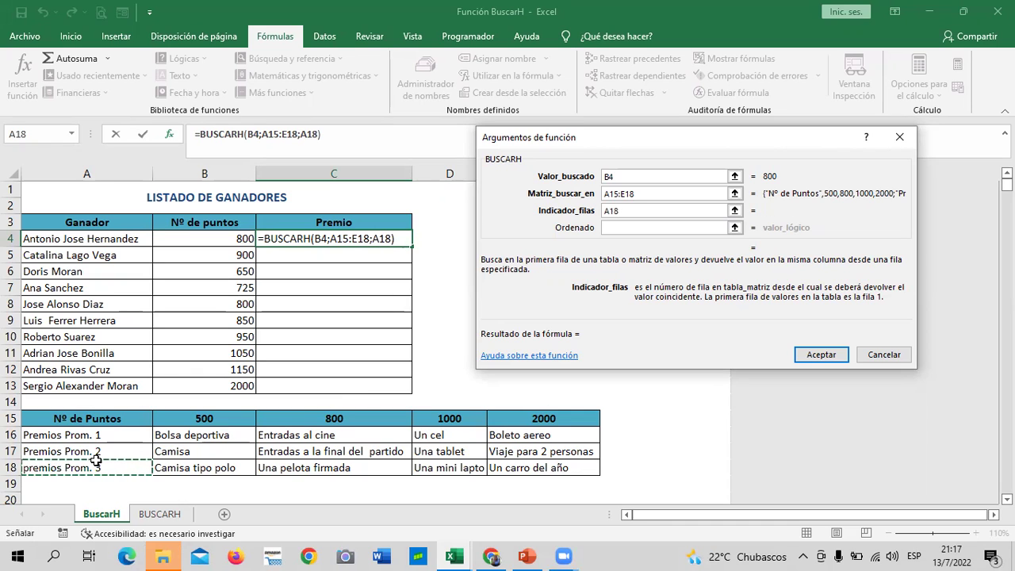
{"action": "key", "text": "BackSpace"}
{"action": "key", "text": "BackSpace"}
{"action": "key", "text": "BackSpace"}
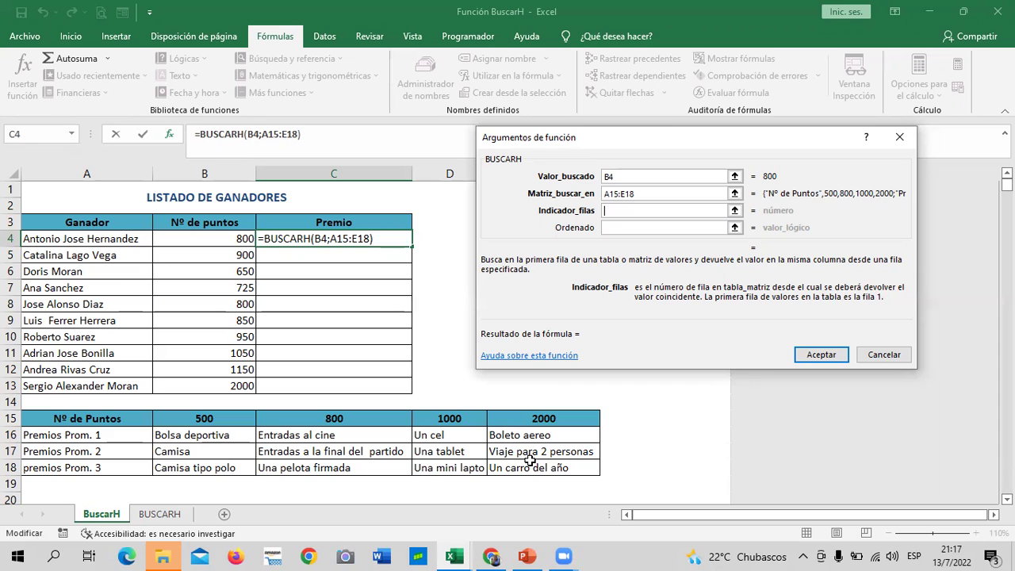
{"action": "type", "text": "4"}
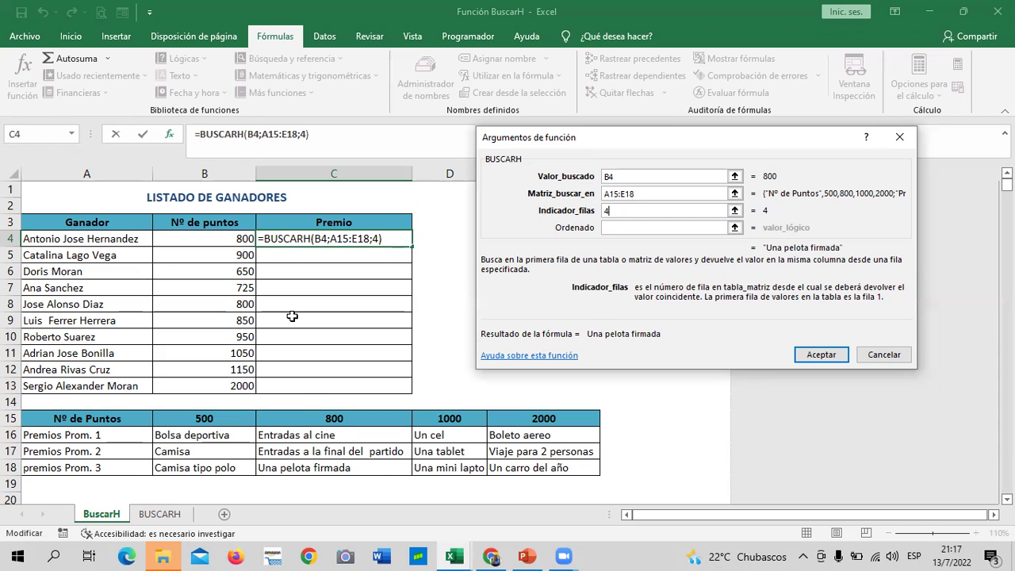
{"action": "left_click", "coordinate": [638, 229]}
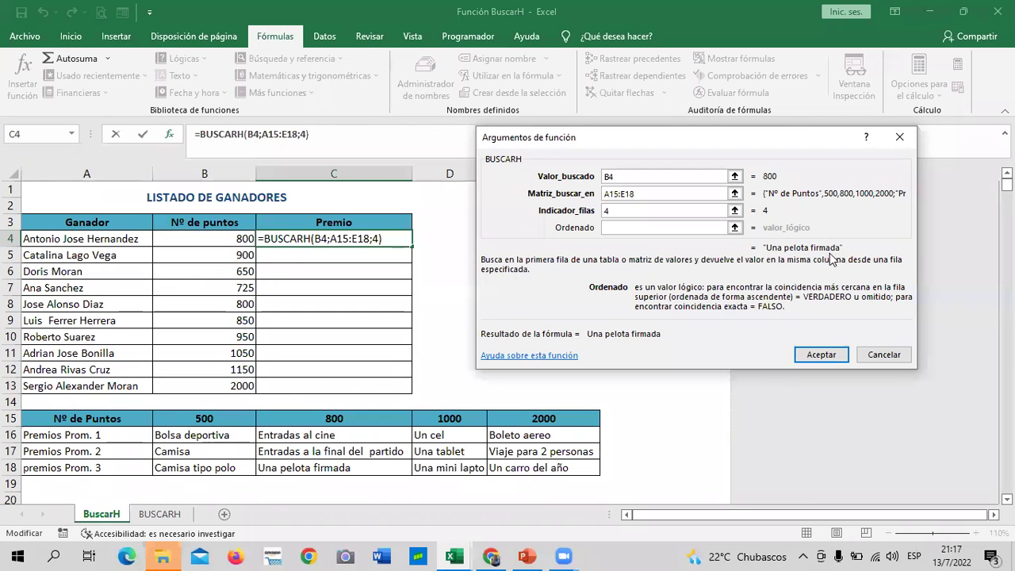
{"action": "left_click", "coordinate": [659, 212]}
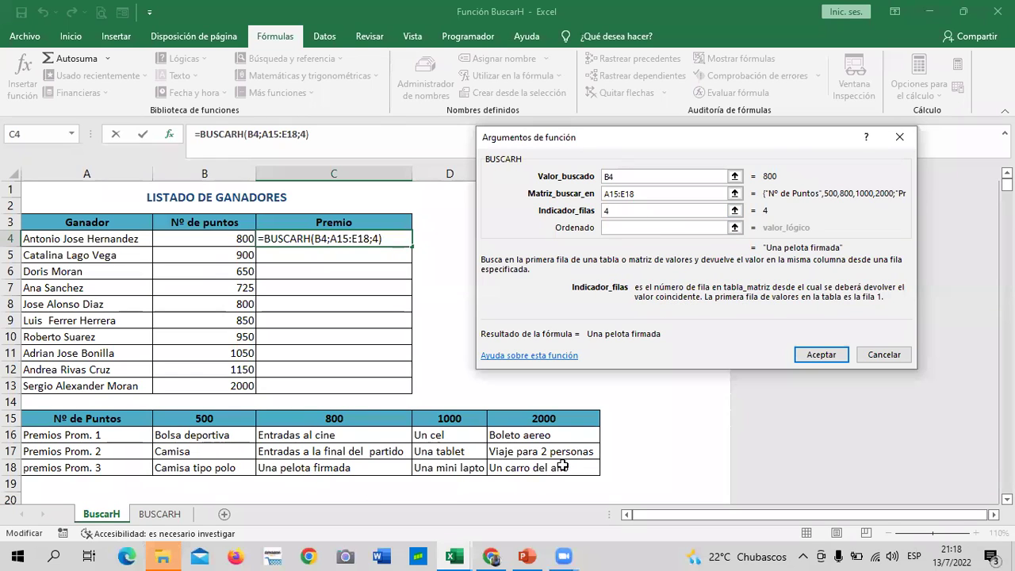
Try row indexes 1 and 2, finally settling on row 3.
{"action": "key", "text": "BackSpace"}
{"action": "type", "text": "1"}
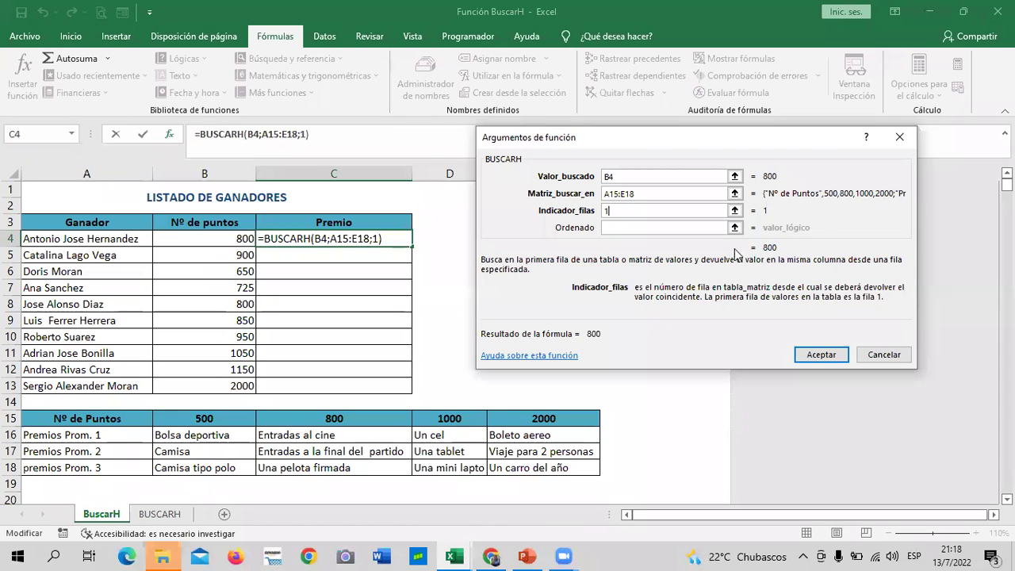
{"action": "key", "text": "BackSpace"}
{"action": "type", "text": "2"}
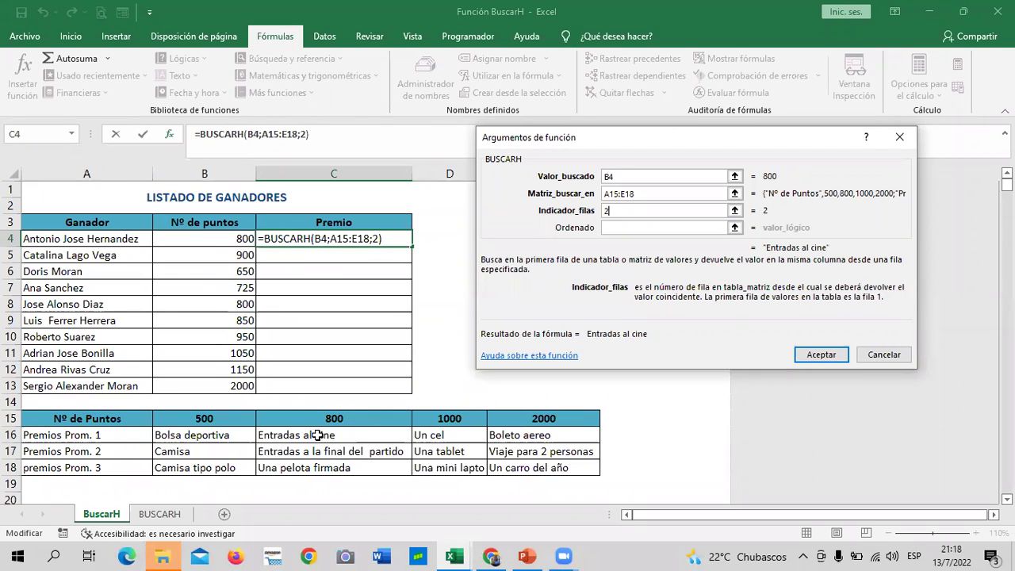
{"action": "key", "text": "BackSpace"}
{"action": "type", "text": "3"}
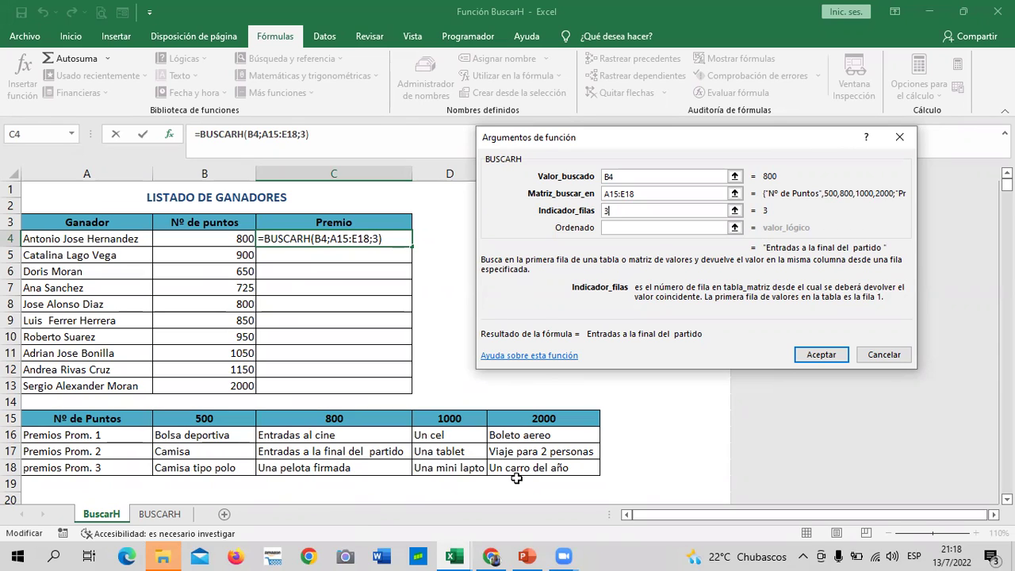
Set Ordenado to FALSO and accept, giving =BUSCARH(B4;A15:E18;3;FALSO).
{"action": "left_click", "coordinate": [683, 227]}
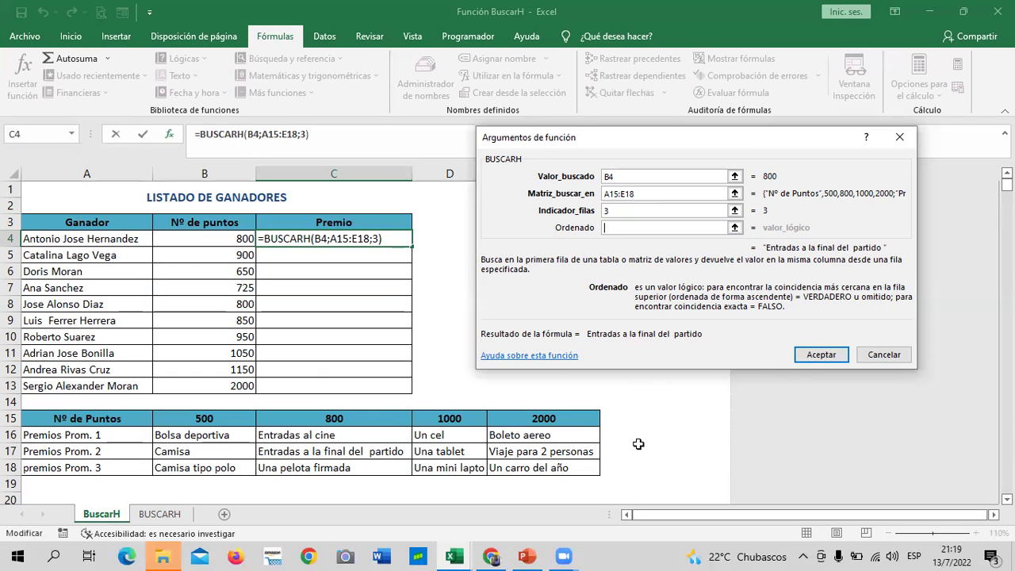
{"action": "type", "text": "FALSO"}
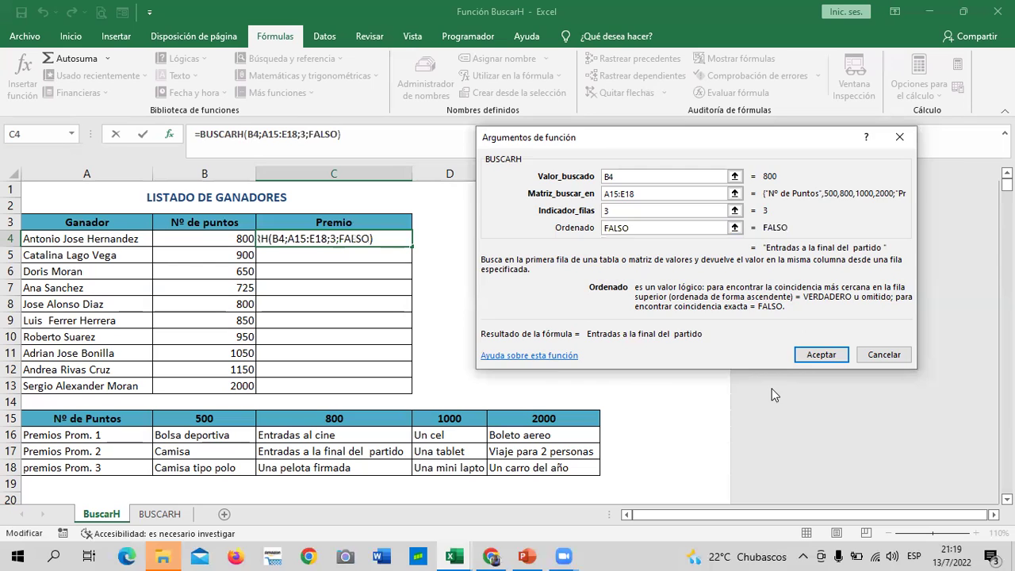
{"action": "left_click", "coordinate": [809, 355]}
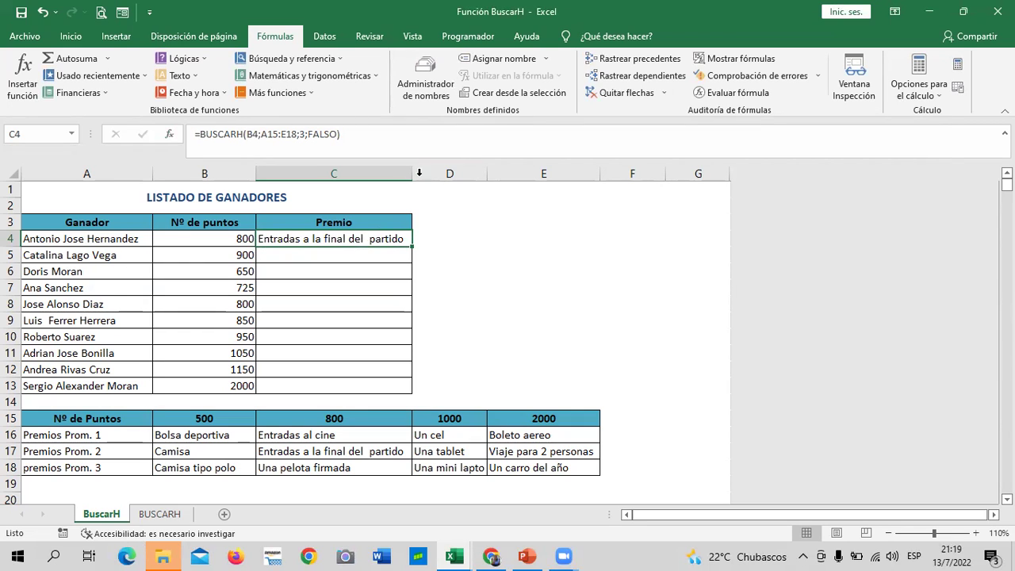
Widen column C to fit the prize text.
{"action": "left_click_drag", "start_coordinate": [412, 172], "coordinate": [428, 172]}
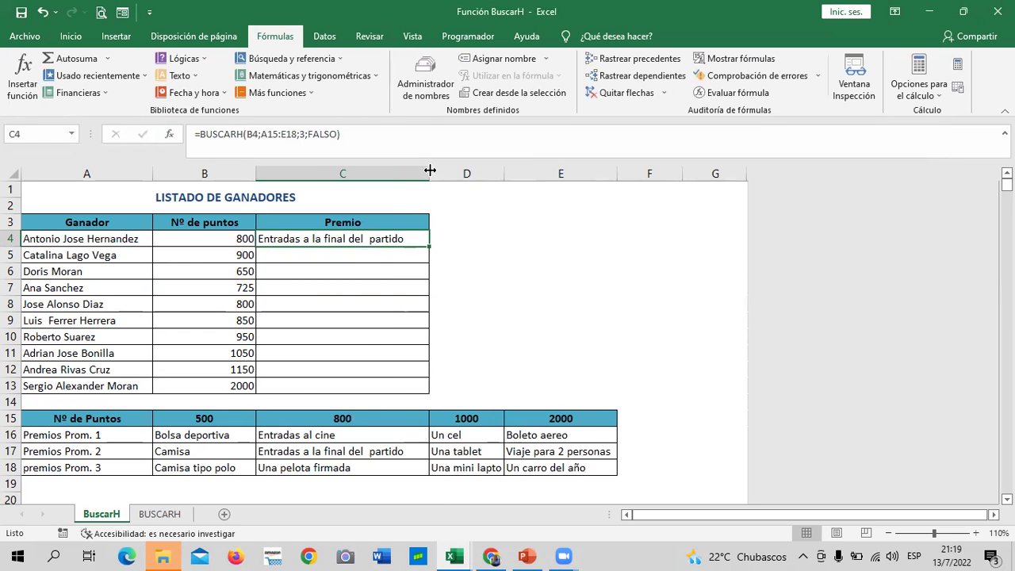
{"action": "left_click", "coordinate": [498, 299]}
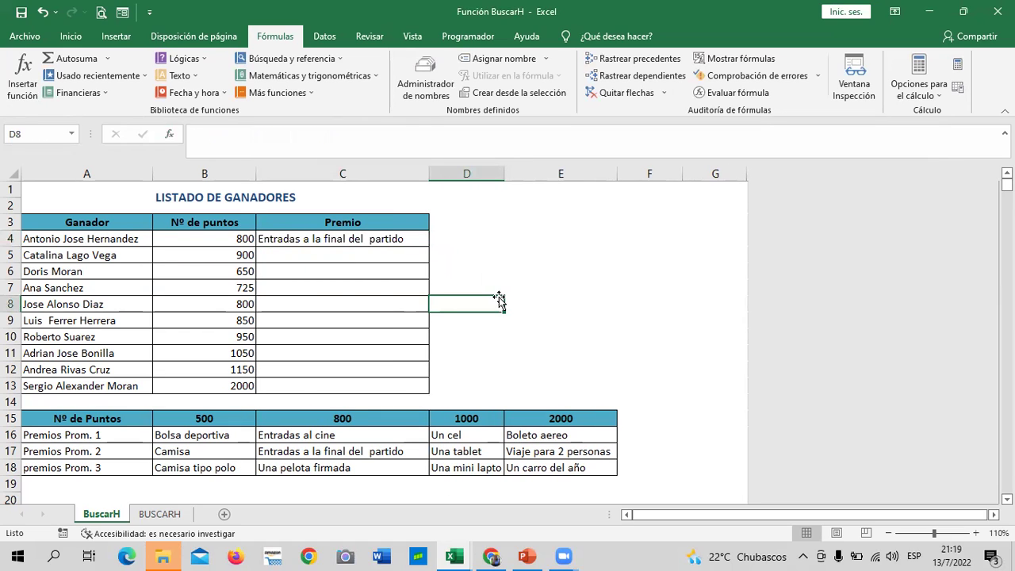
{"action": "left_click", "coordinate": [611, 260]}
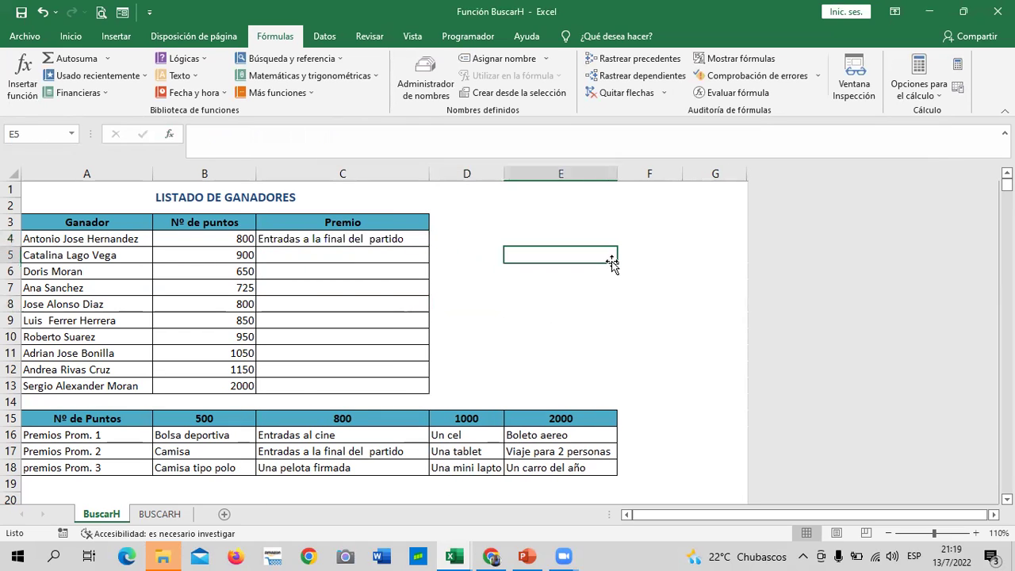
Enter =BUSCARH(B5;A15:E18;3;FALSO) in C5, which returns #N/D.
{"action": "left_click", "coordinate": [322, 251]}
{"action": "double_click", "coordinate": [323, 250]}
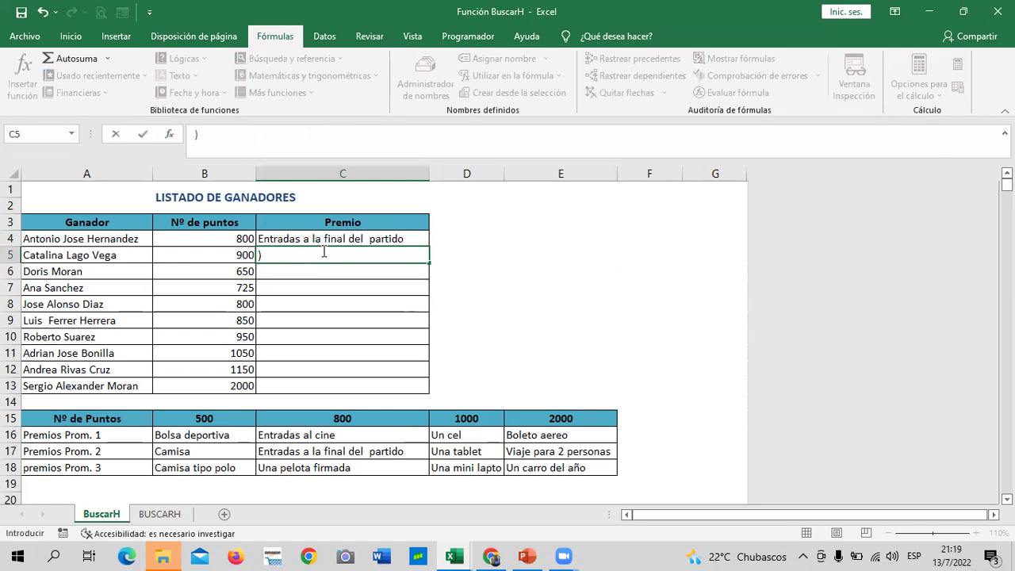
{"action": "type", "text": "="}
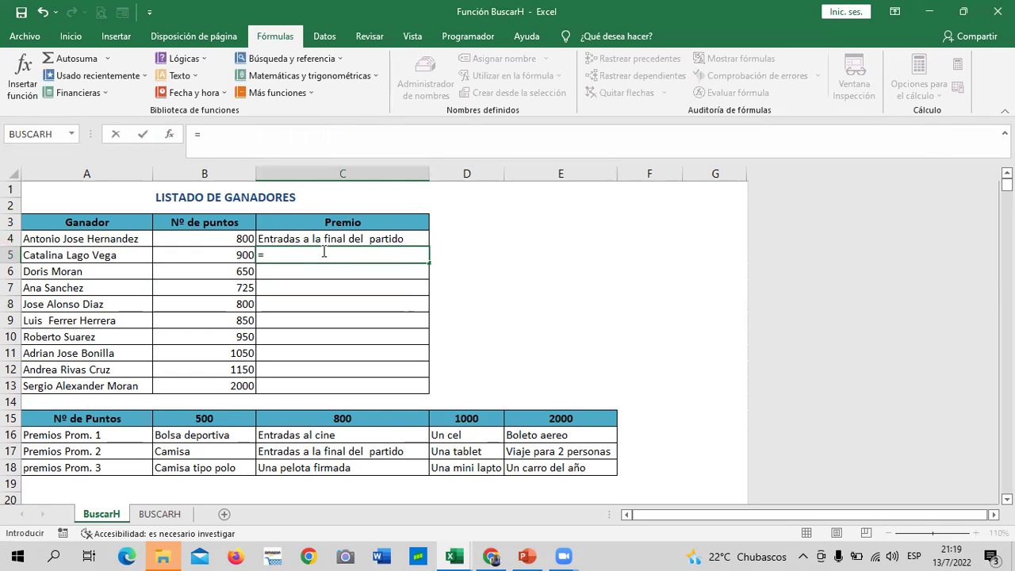
{"action": "type", "text": "BUSCAR"}
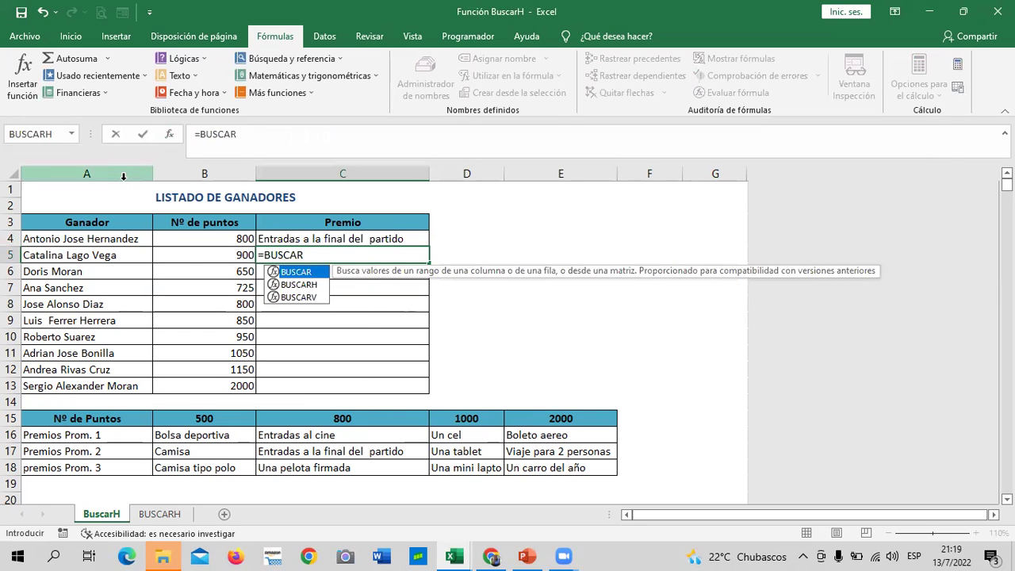
{"action": "double_click", "coordinate": [298, 285]}
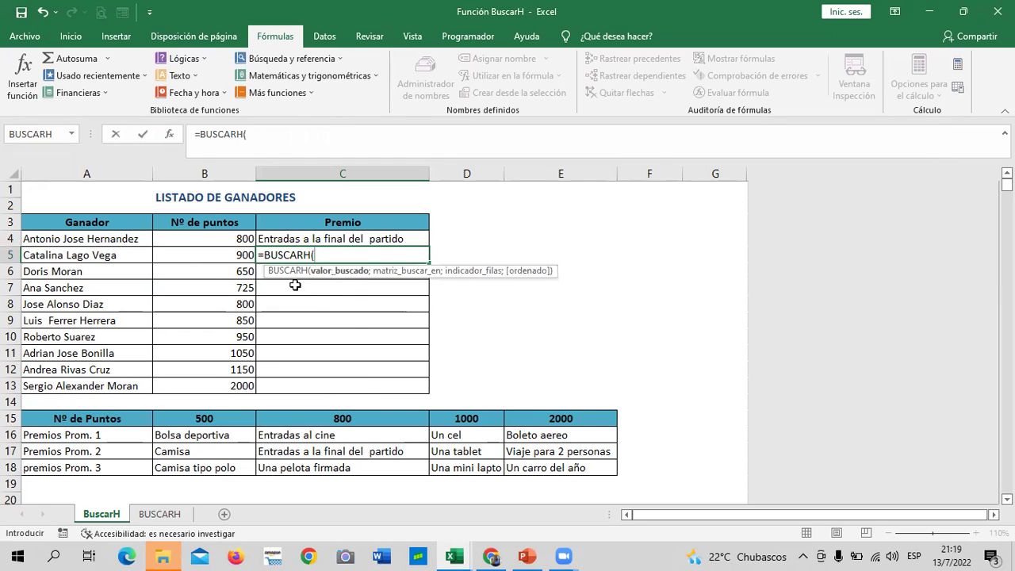
{"action": "left_click", "coordinate": [213, 254]}
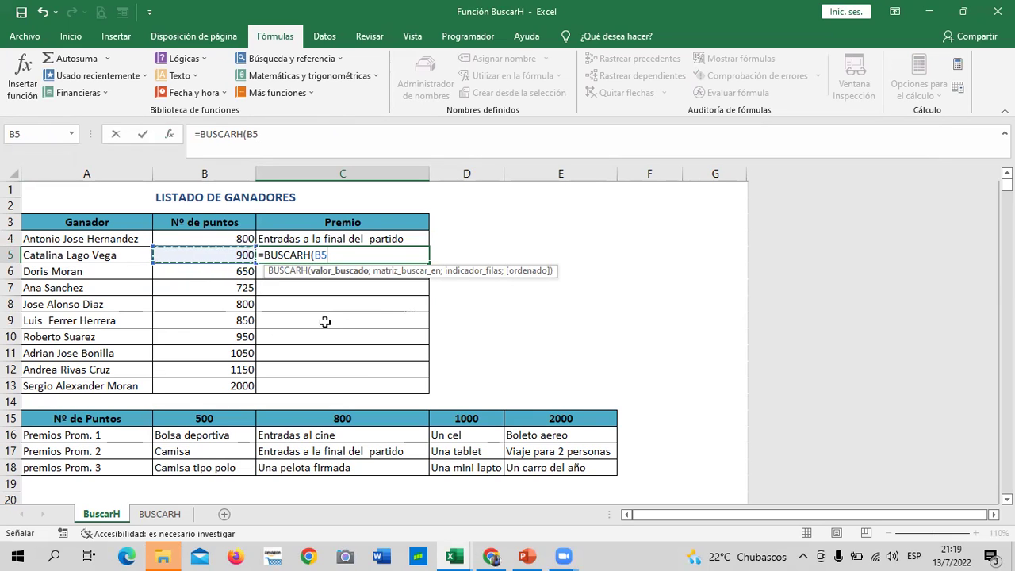
{"action": "type", "text": ";"}
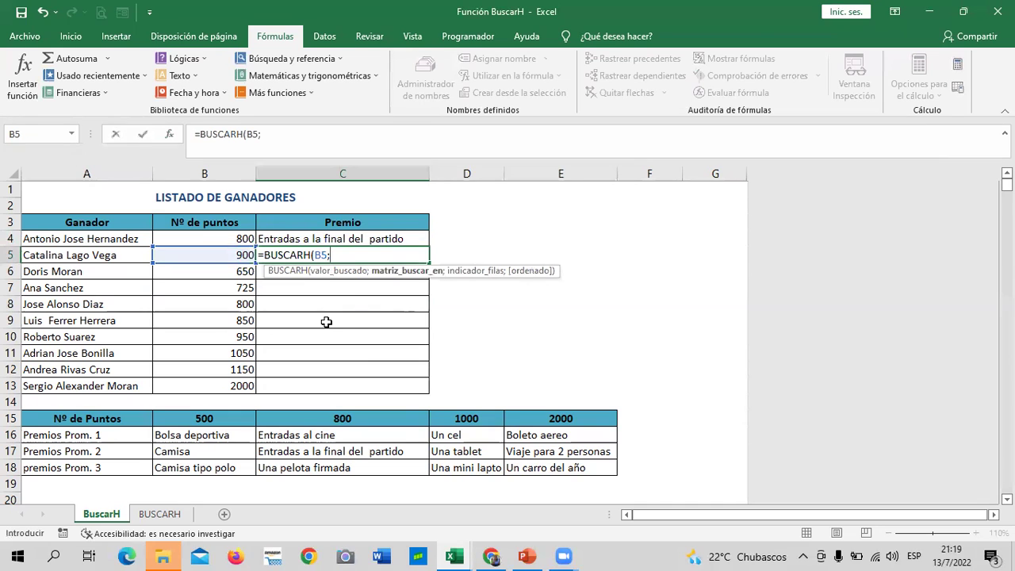
{"action": "left_click_drag", "start_coordinate": [107, 420], "coordinate": [563, 469]}
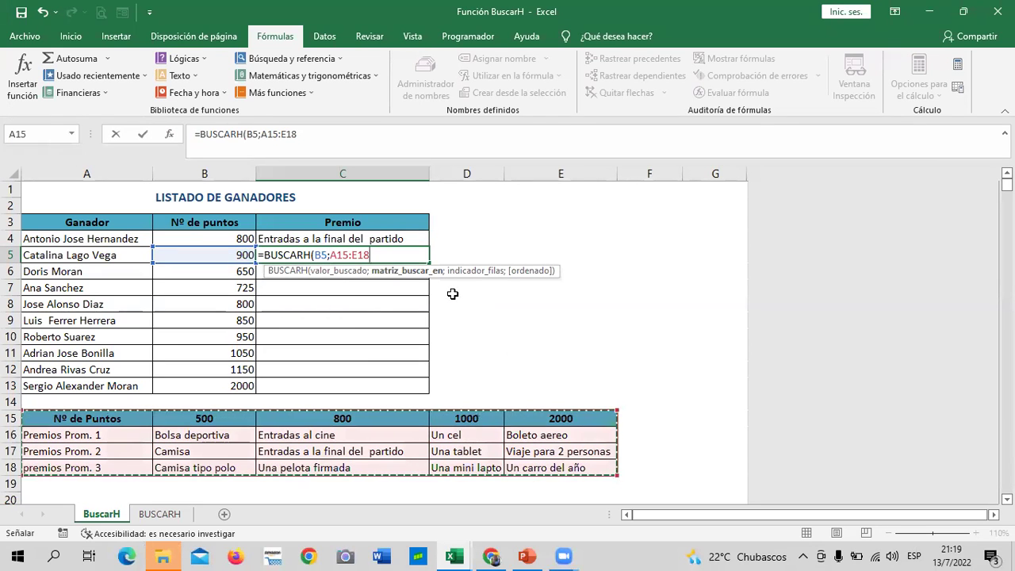
{"action": "type", "text": ";"}
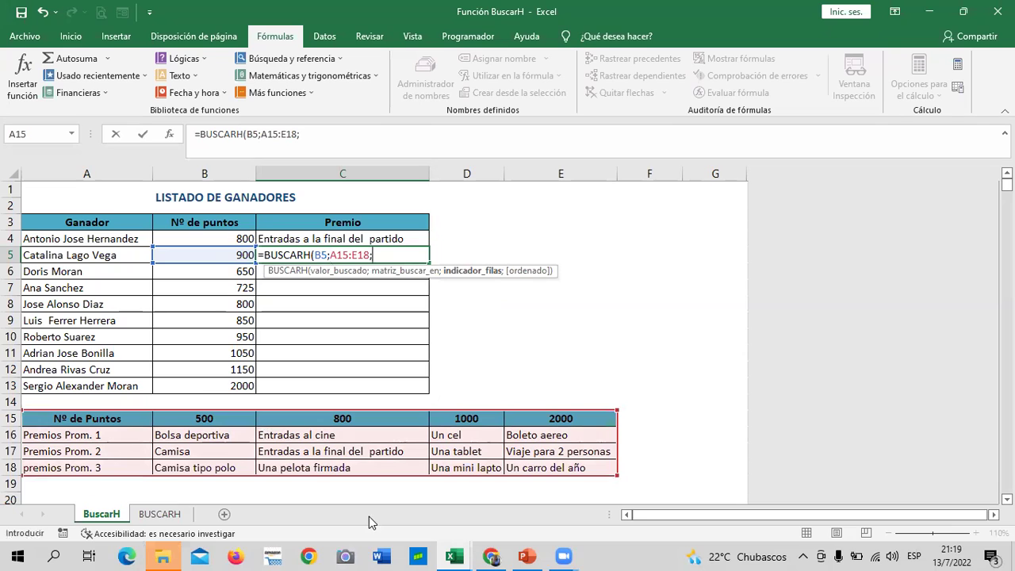
{"action": "type", "text": "3;"}
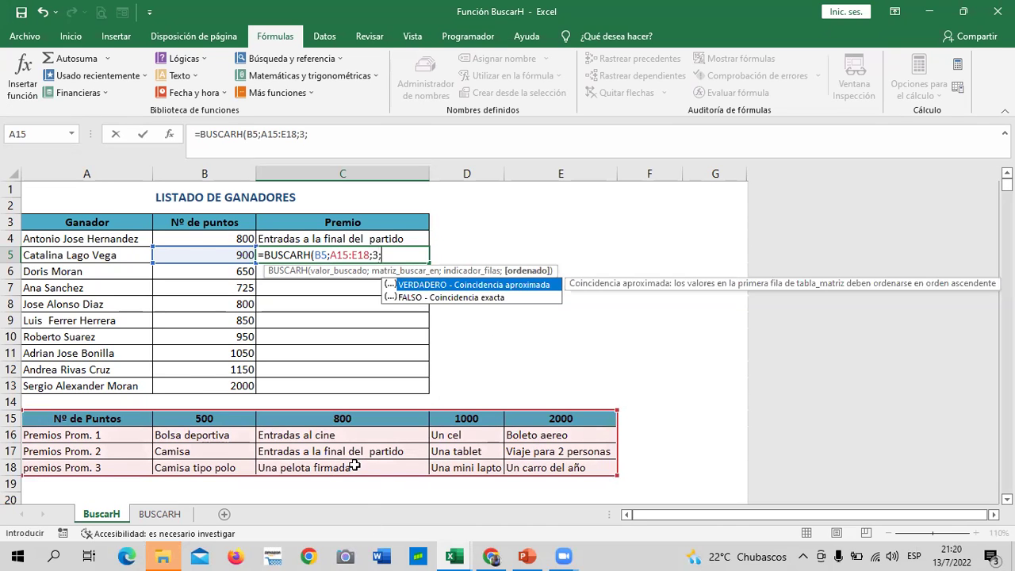
{"action": "double_click", "coordinate": [502, 297]}
{"action": "type", "text": ")"}
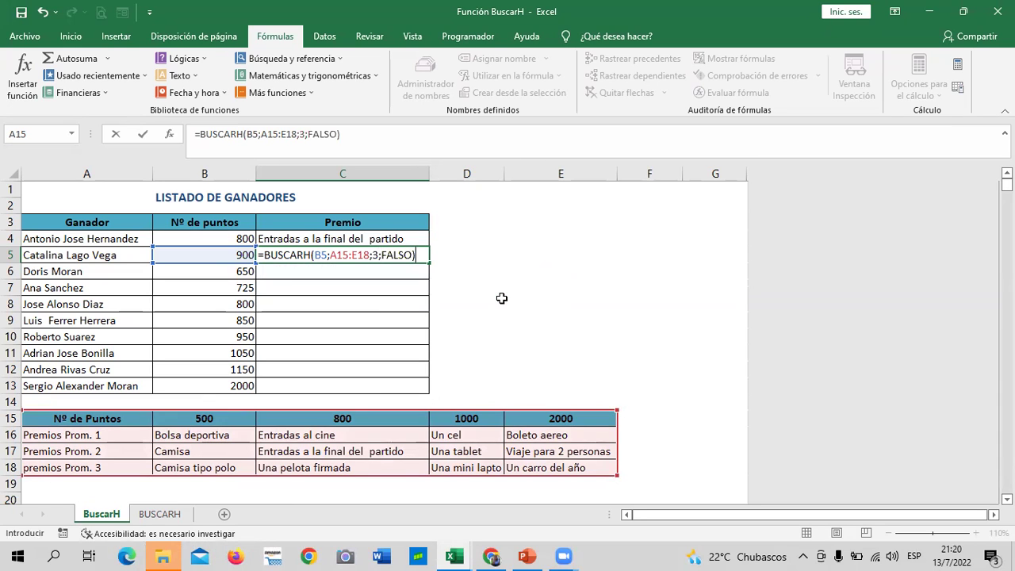
{"action": "key", "text": "Return"}
Inspect C5's #N/D formula and compare it with C4's working formula.
{"action": "left_click", "coordinate": [380, 252]}
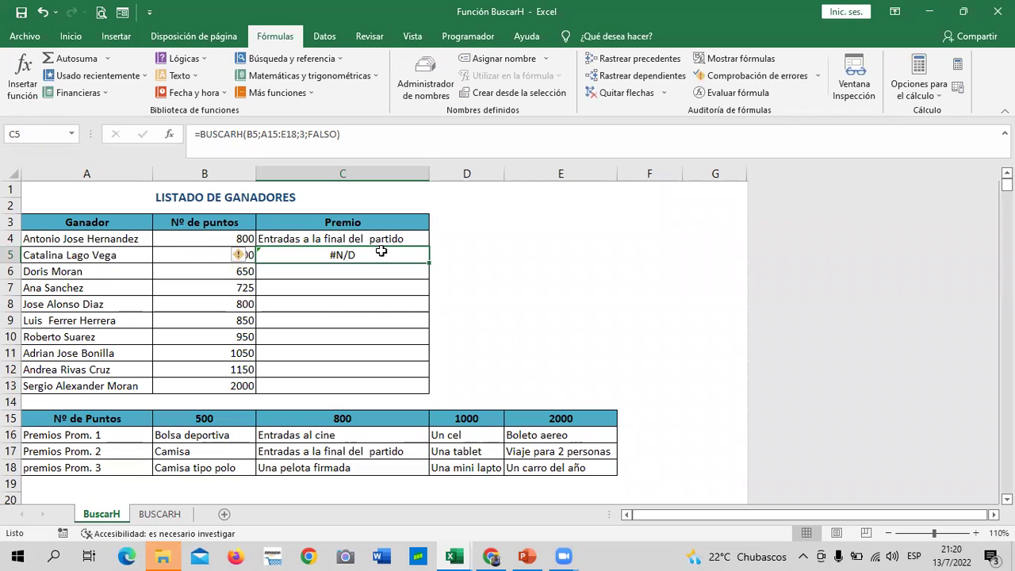
{"action": "left_click", "coordinate": [364, 131]}
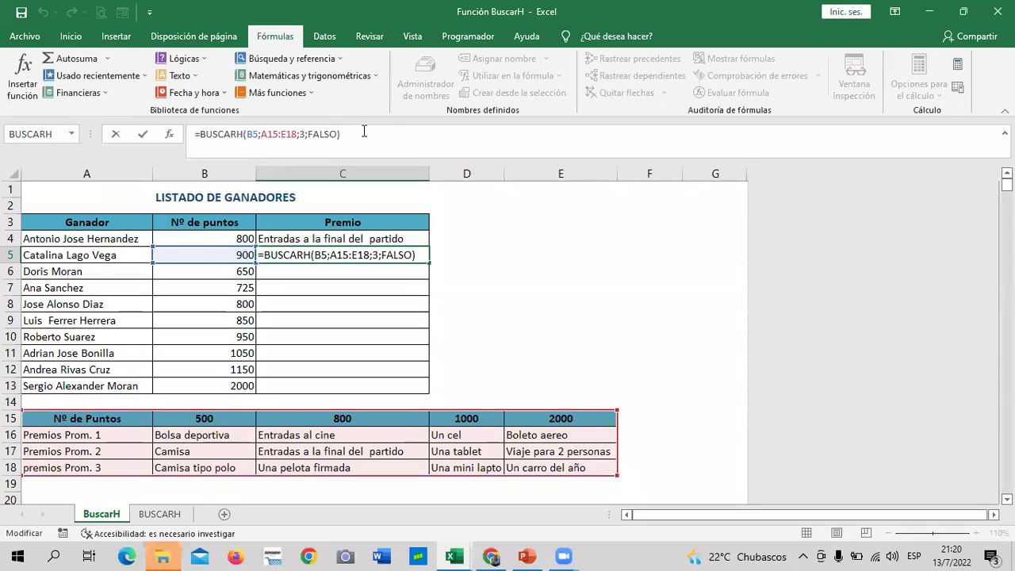
{"action": "key", "text": "Return"}
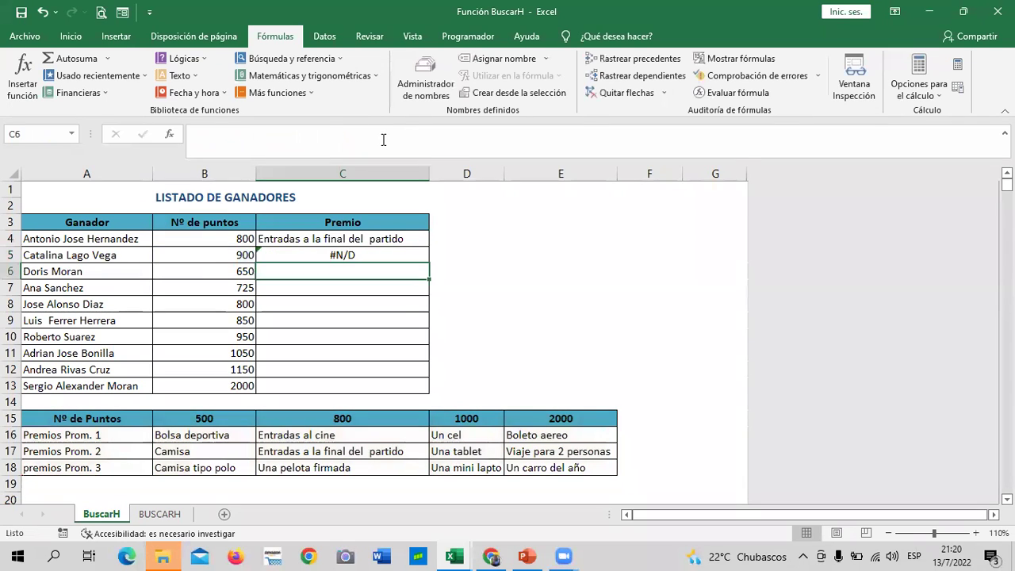
{"action": "left_click", "coordinate": [382, 365]}
{"action": "left_click", "coordinate": [362, 254]}
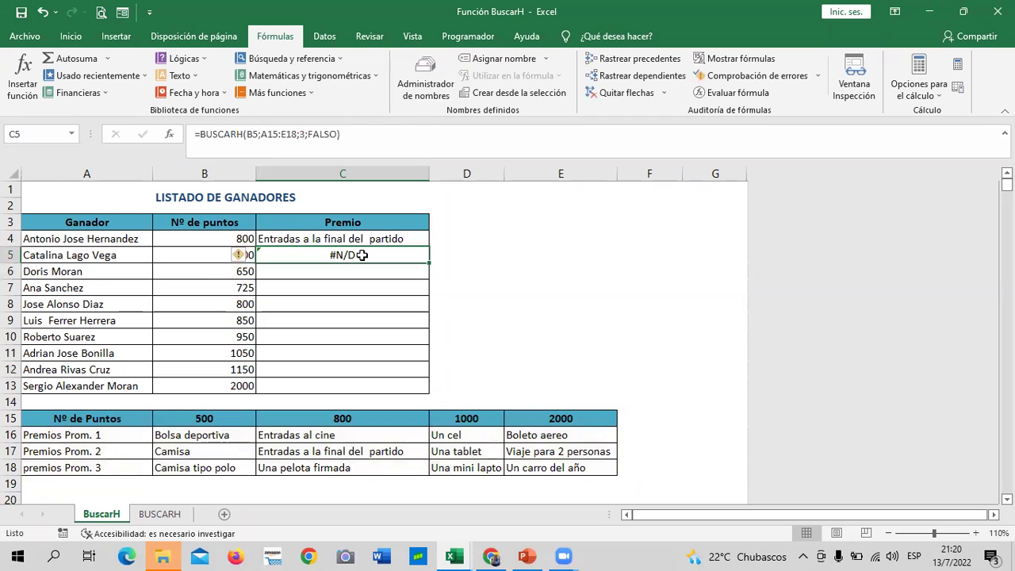
{"action": "left_click", "coordinate": [363, 239]}
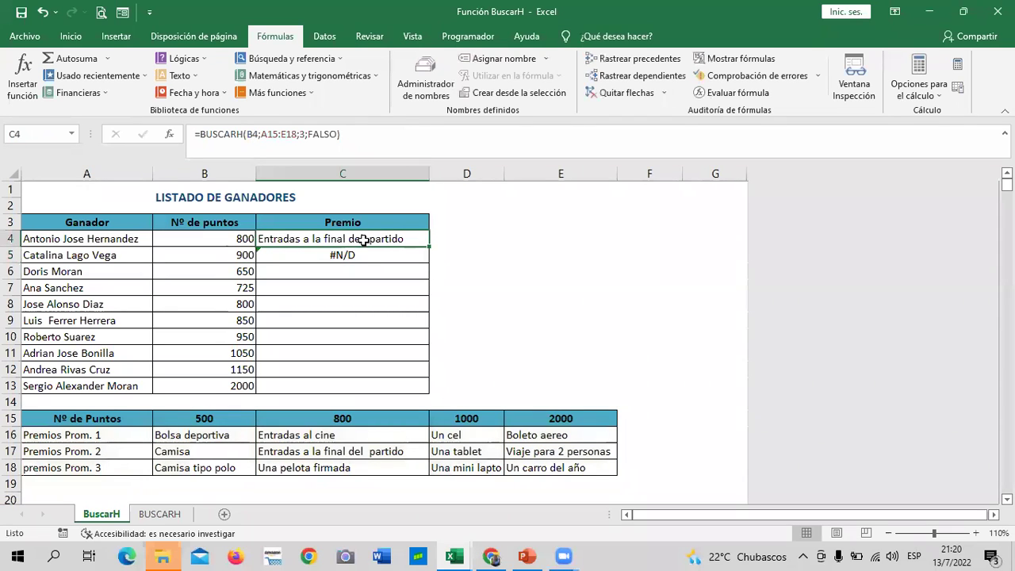
{"action": "left_click", "coordinate": [353, 255]}
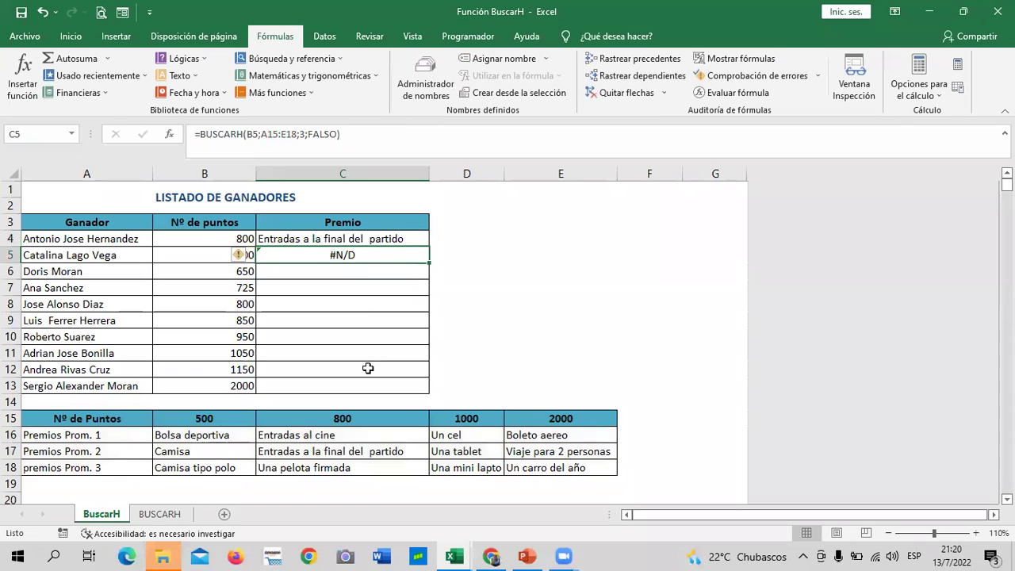
Delete C5's erroring formula and reselect the empty cell.
{"action": "key", "text": "Delete"}
{"action": "left_click", "coordinate": [356, 339]}
{"action": "left_click", "coordinate": [333, 256]}
Retype =BUSCARH(B5;A15:E18;3;FALSO) in C5, which still shows #N/D.
{"action": "type", "text": "="}
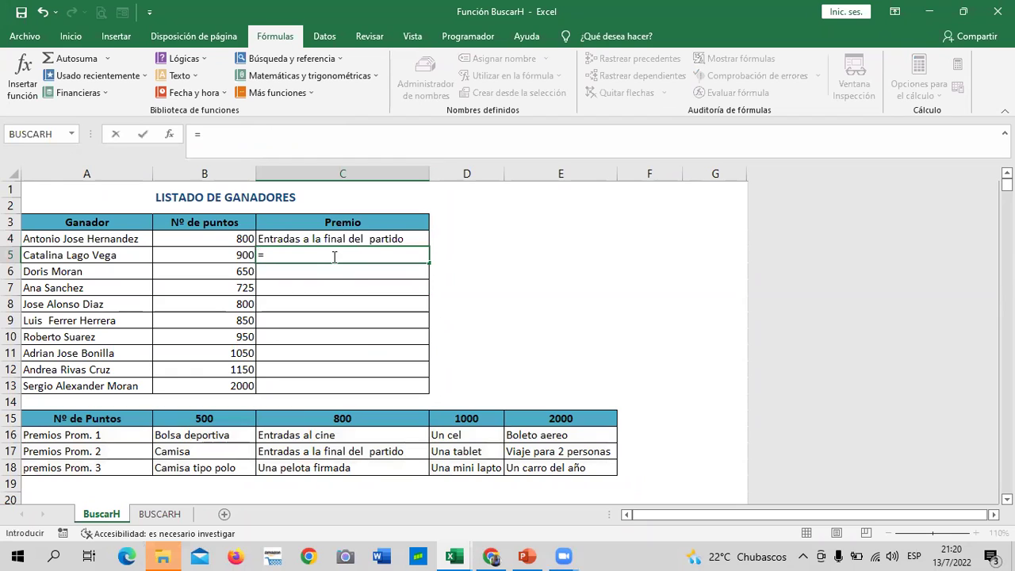
{"action": "type", "text": "BUSCAR"}
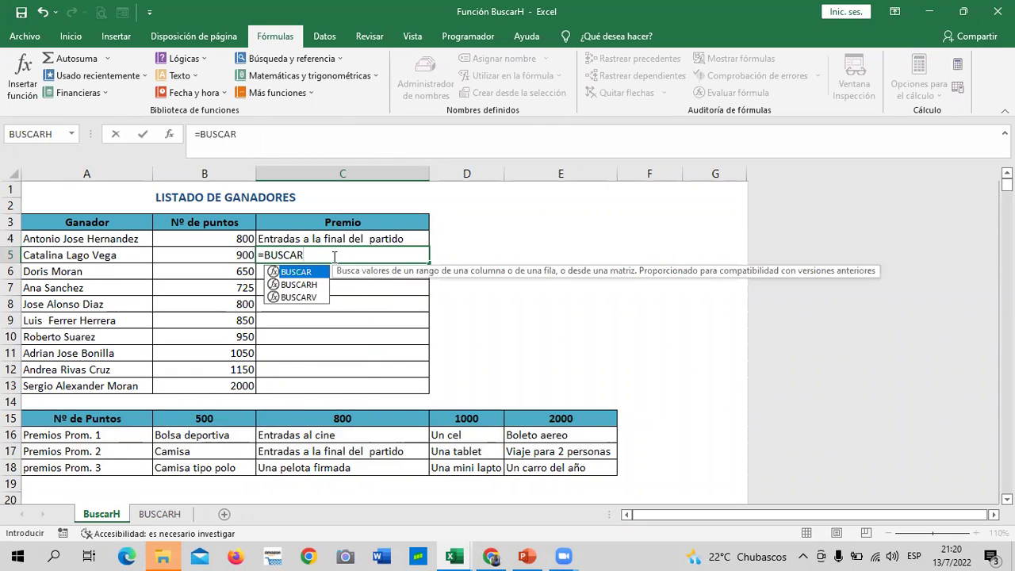
{"action": "double_click", "coordinate": [316, 284]}
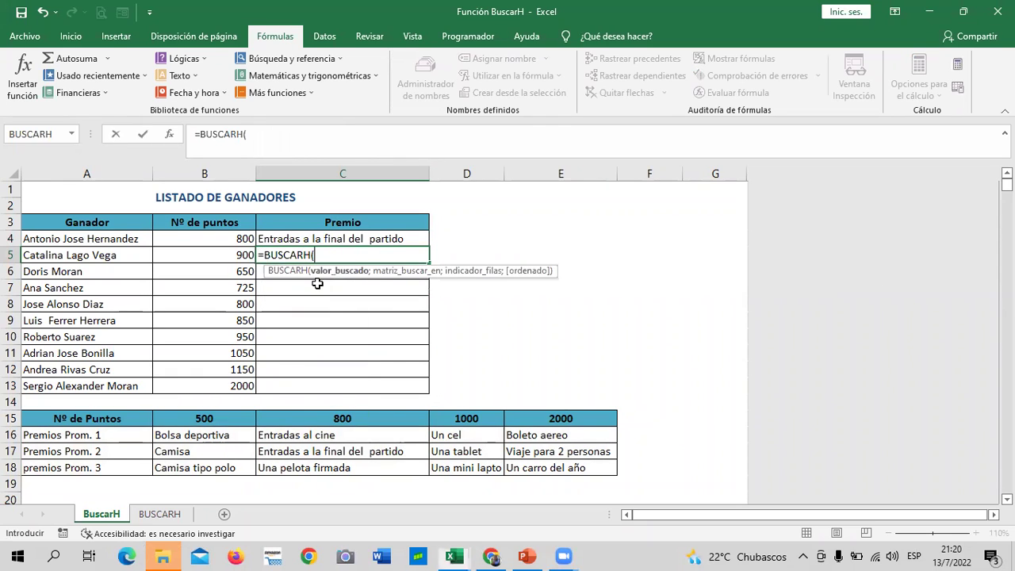
{"action": "left_click", "coordinate": [211, 253]}
{"action": "type", "text": ";"}
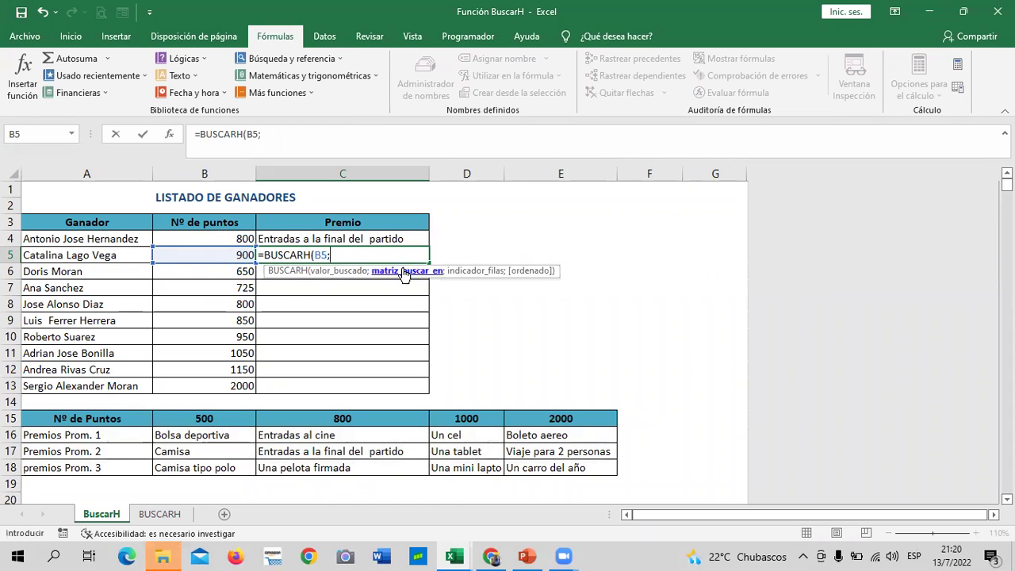
{"action": "left_click", "coordinate": [145, 418]}
{"action": "left_click_drag", "start_coordinate": [145, 418], "coordinate": [555, 466]}
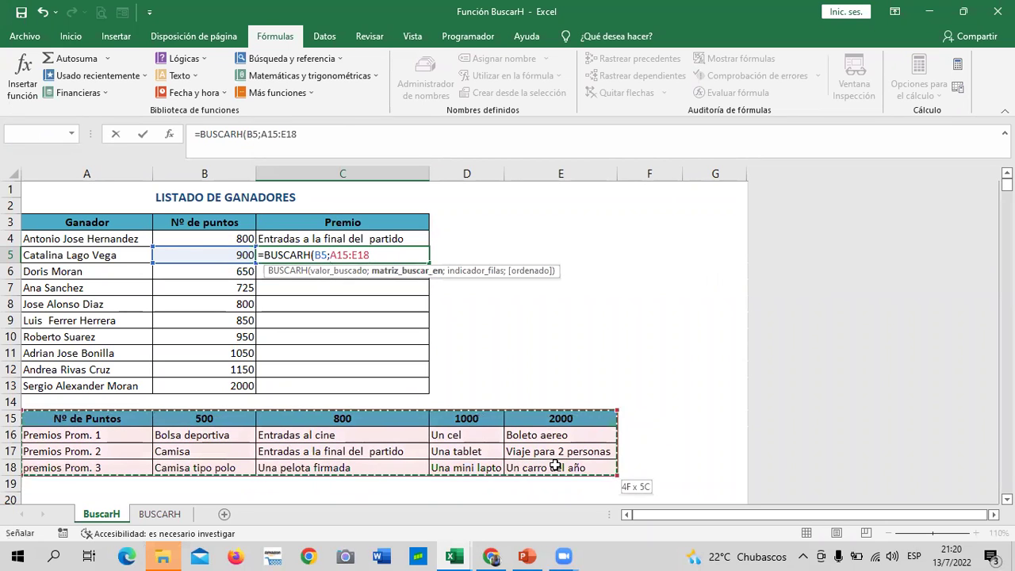
{"action": "type", "text": ";"}
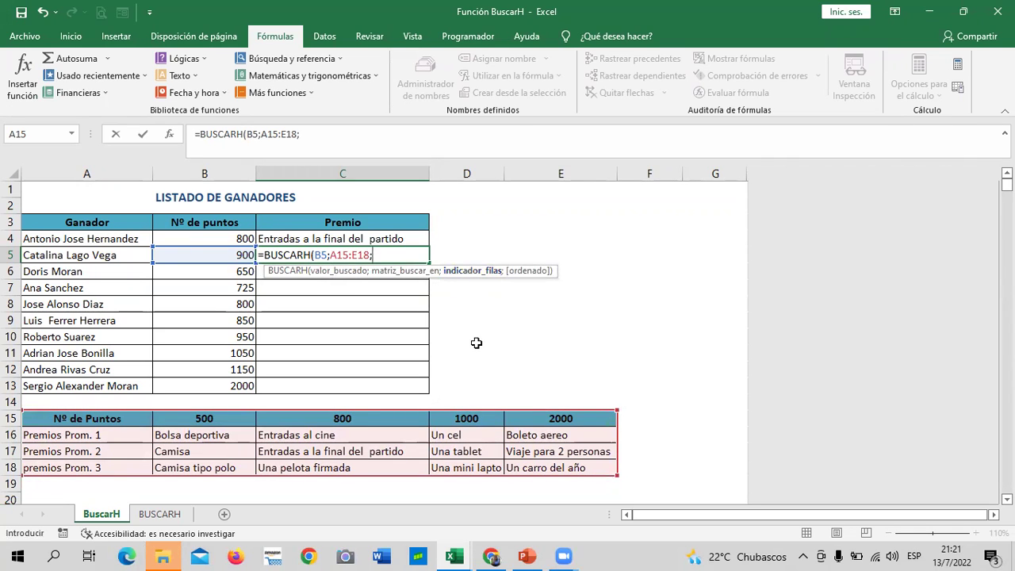
{"action": "type", "text": "3"}
{"action": "type", "text": ";"}
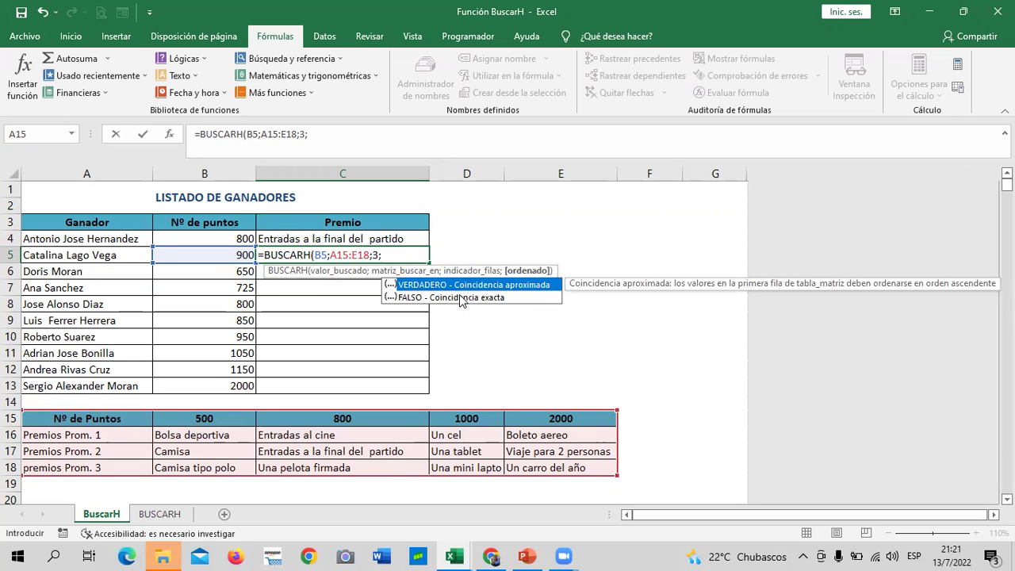
{"action": "double_click", "coordinate": [460, 297]}
{"action": "type", "text": ")"}
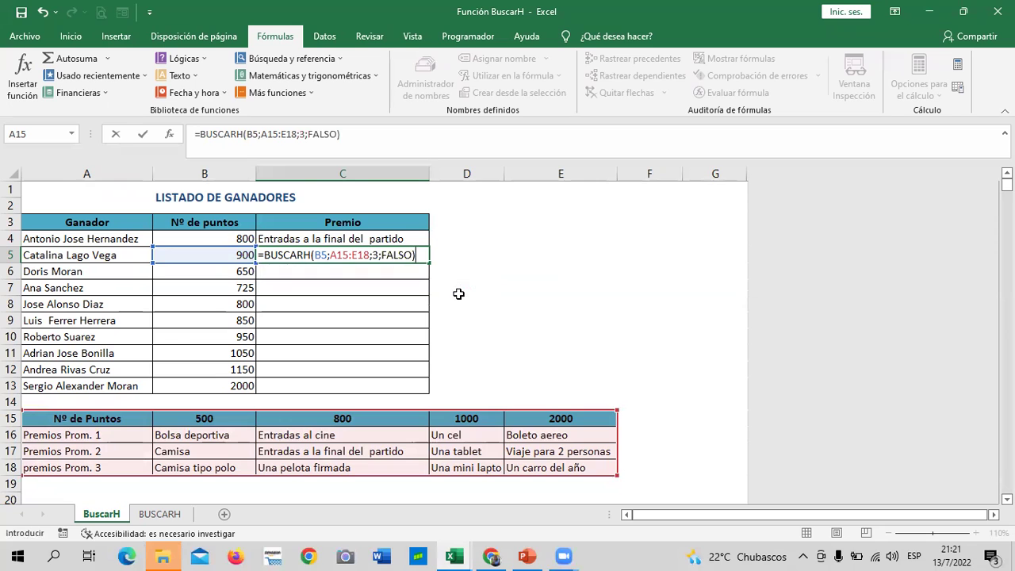
{"action": "key", "text": "Return"}
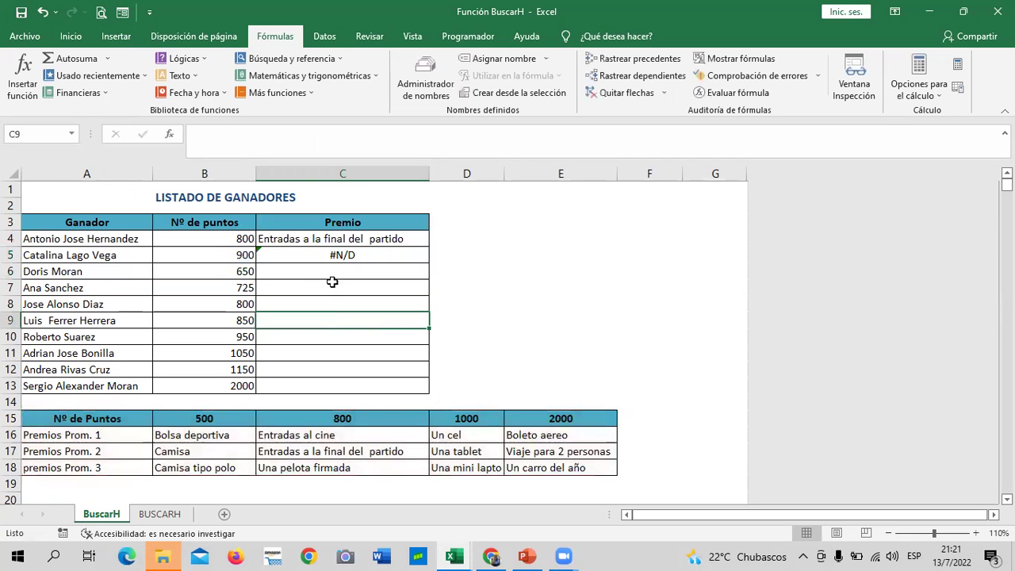
{"action": "left_click", "coordinate": [325, 258]}
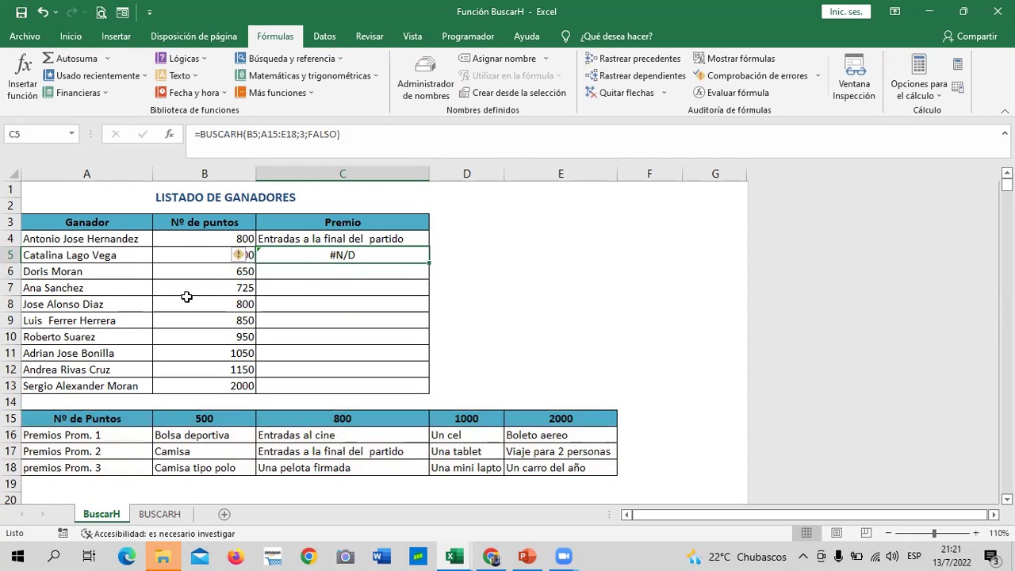
Clear C5 and start a new BUSCARH from the Búsqueda y referencia list.
{"action": "left_click", "coordinate": [188, 255]}
{"action": "left_click", "coordinate": [372, 256]}
{"action": "double_click", "coordinate": [373, 256]}
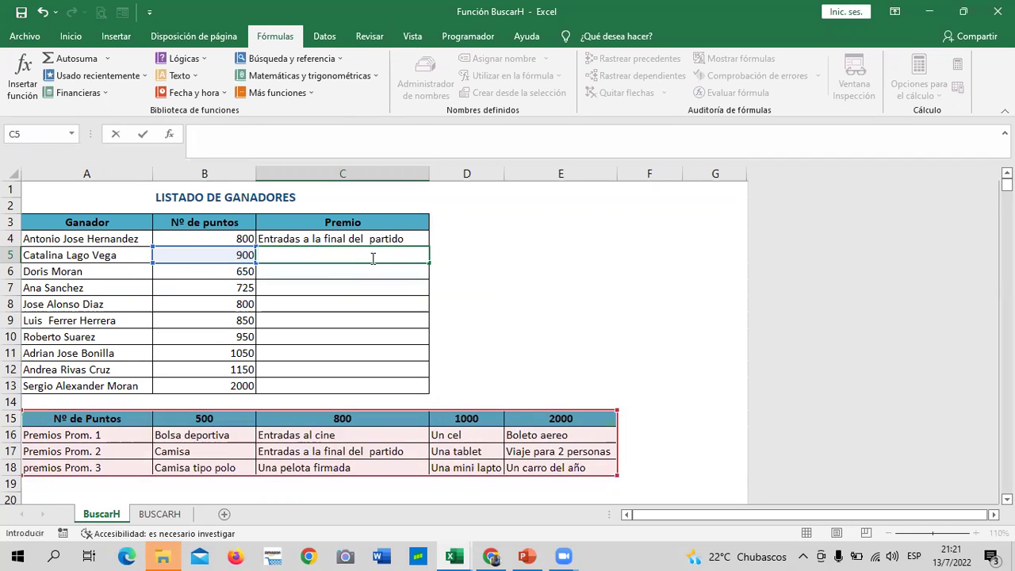
{"action": "left_click", "coordinate": [345, 349]}
{"action": "left_click", "coordinate": [321, 255]}
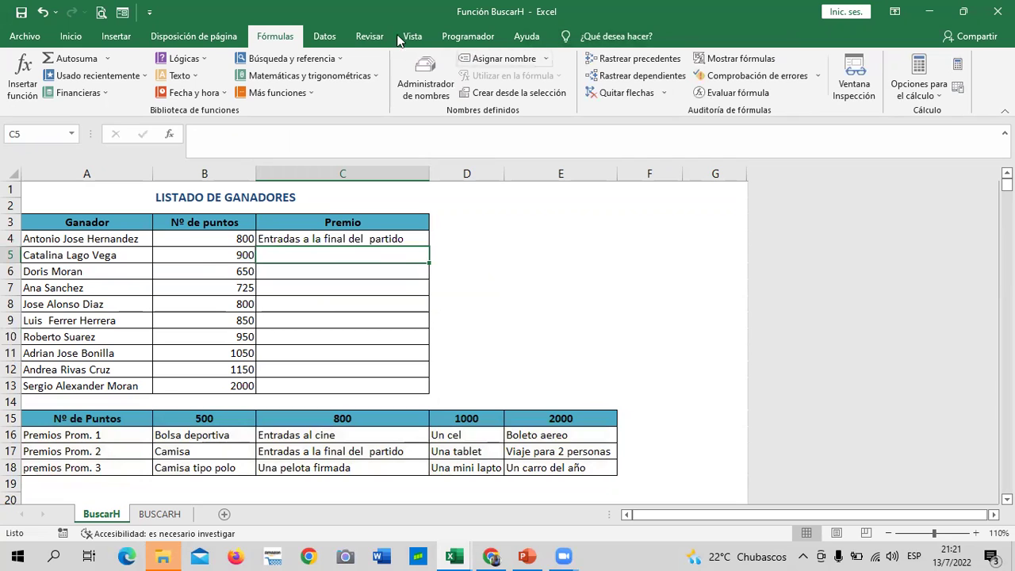
{"action": "left_click", "coordinate": [339, 59]}
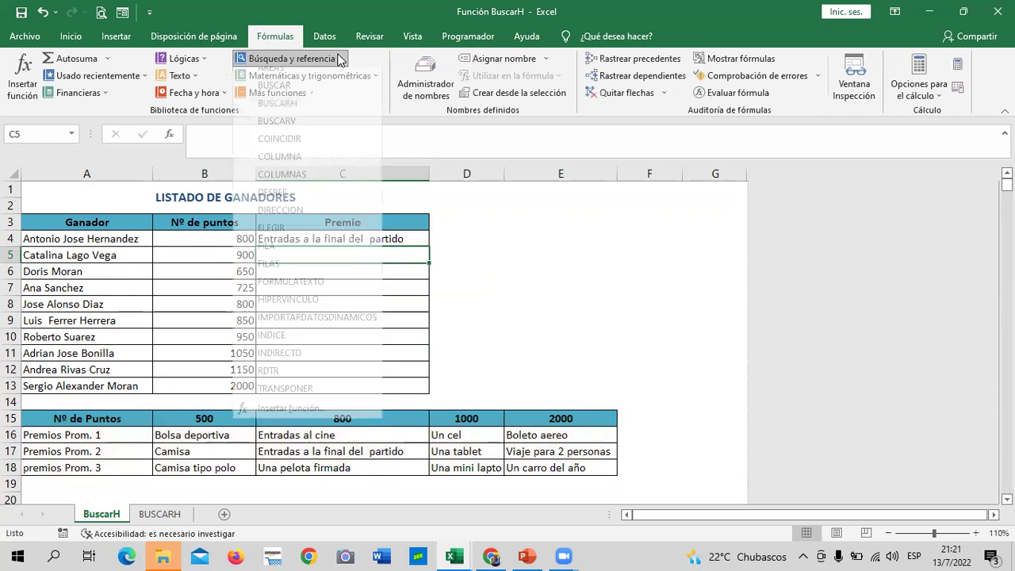
{"action": "left_click", "coordinate": [315, 114]}
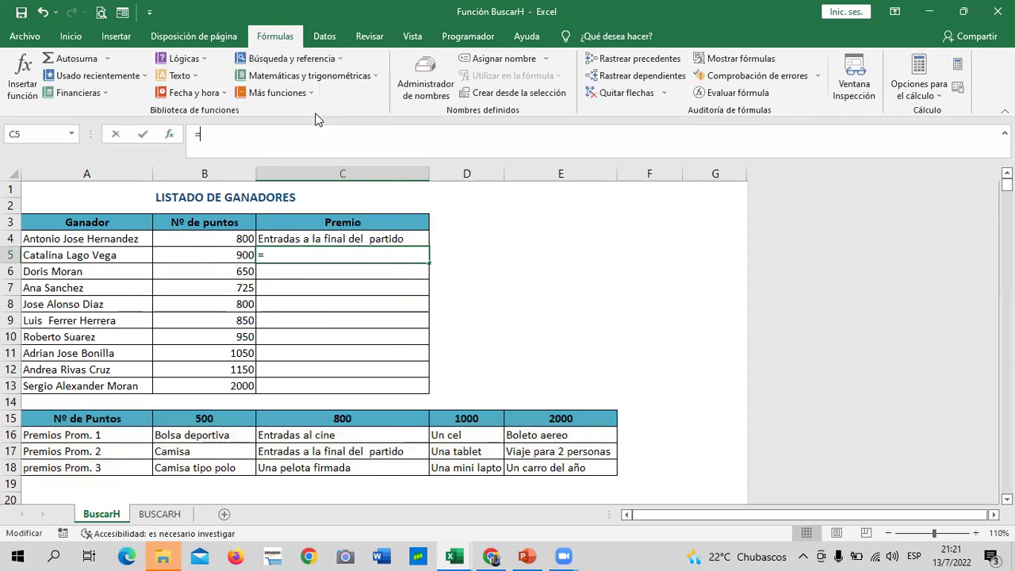
Fill in B5, A15:E18, 3 and FALSO as the arguments and accept.
{"action": "left_click", "coordinate": [214, 253]}
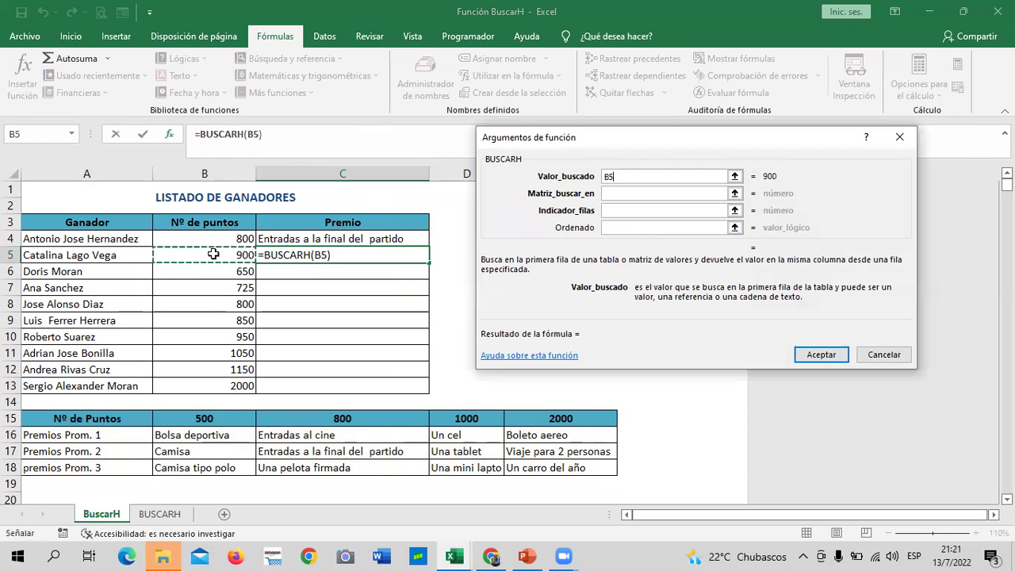
{"action": "left_click", "coordinate": [674, 194]}
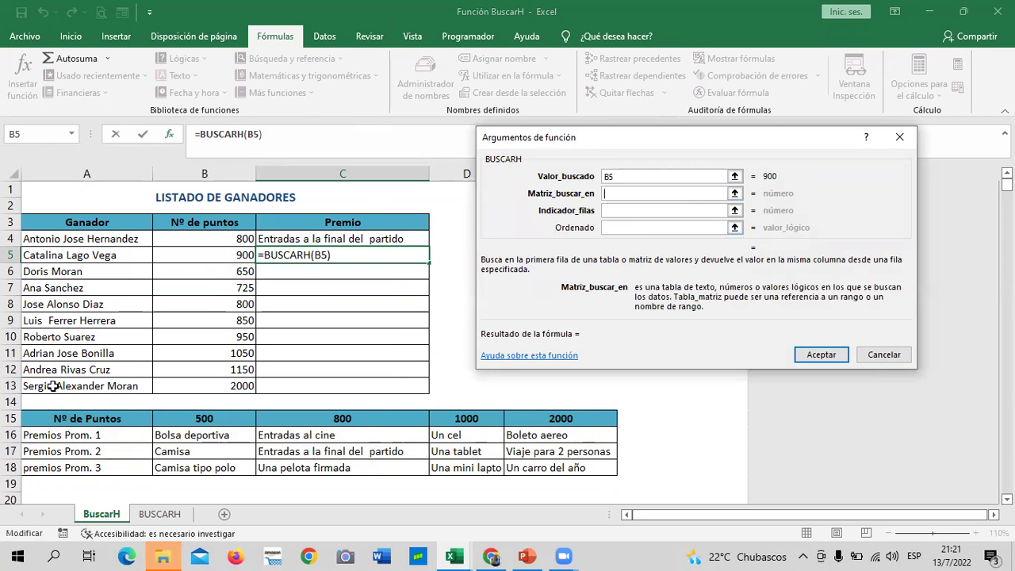
{"action": "left_click_drag", "start_coordinate": [58, 420], "coordinate": [555, 471]}
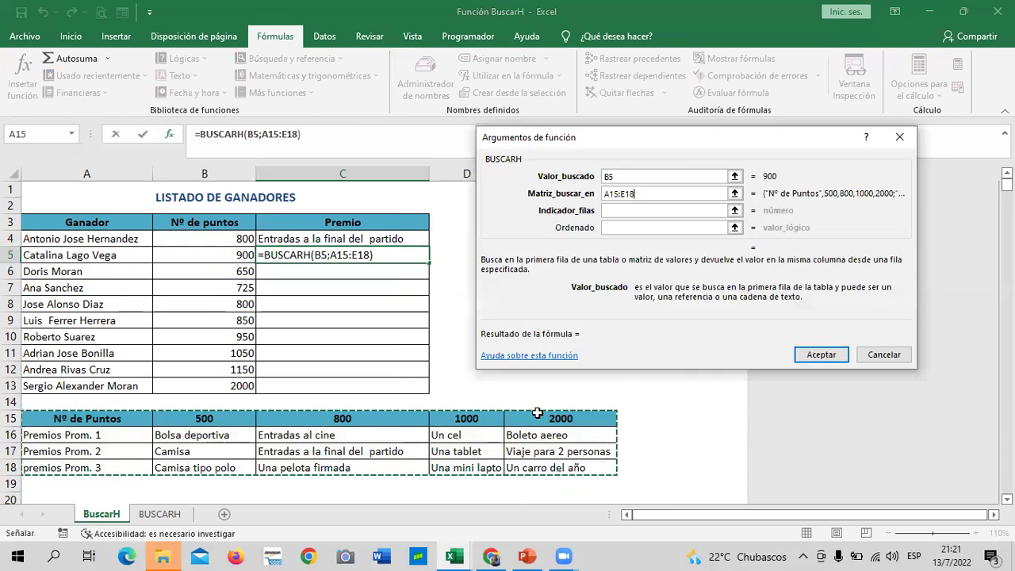
{"action": "left_click", "coordinate": [640, 214]}
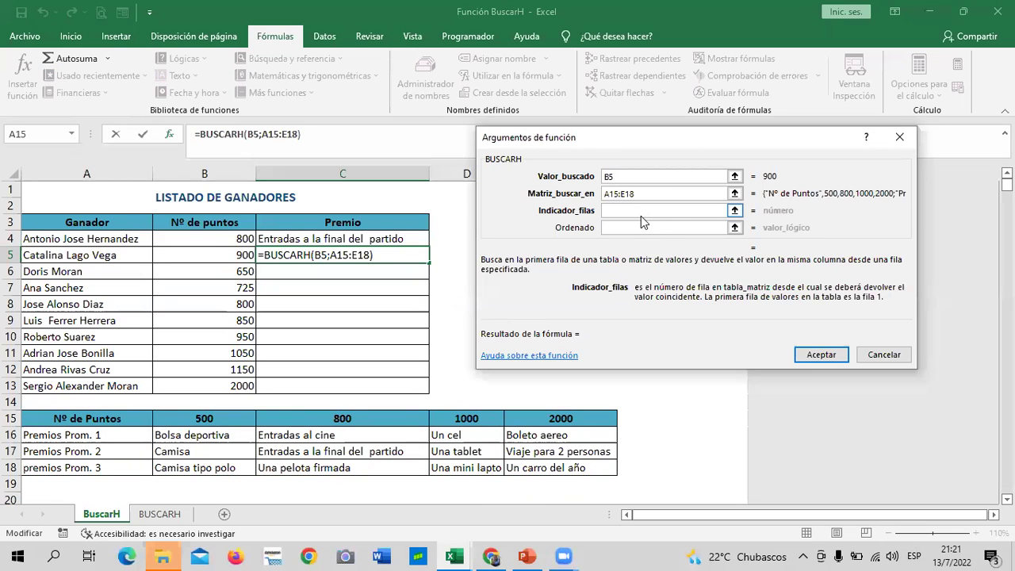
{"action": "type", "text": "3"}
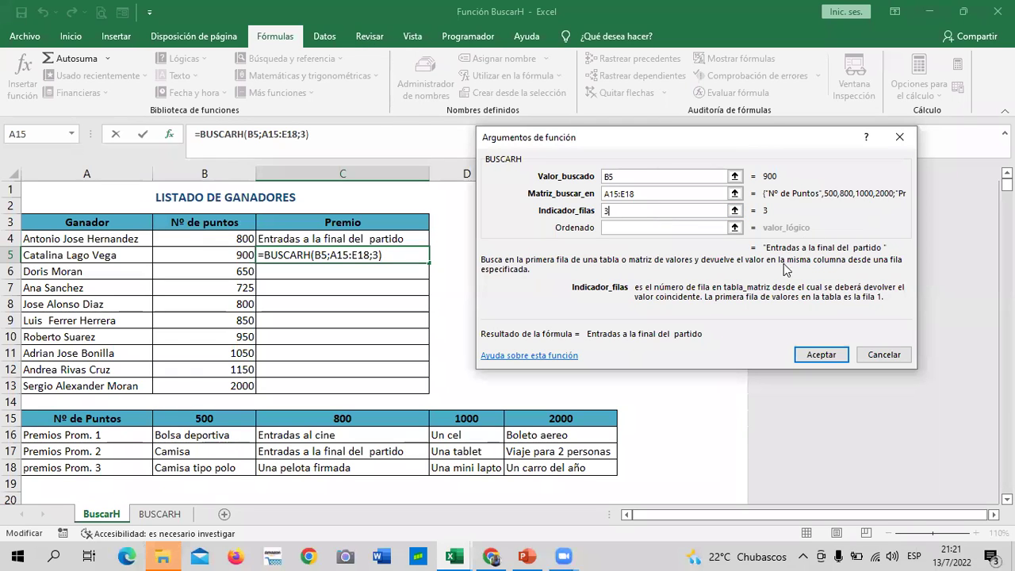
{"action": "left_click", "coordinate": [654, 226]}
{"action": "type", "text": "FAL"}
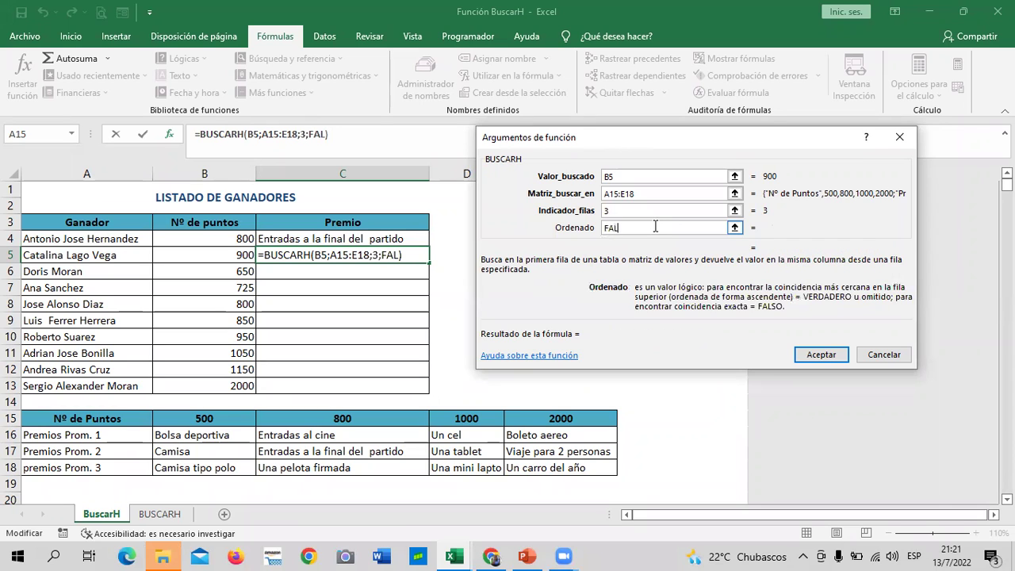
{"action": "type", "text": "SO"}
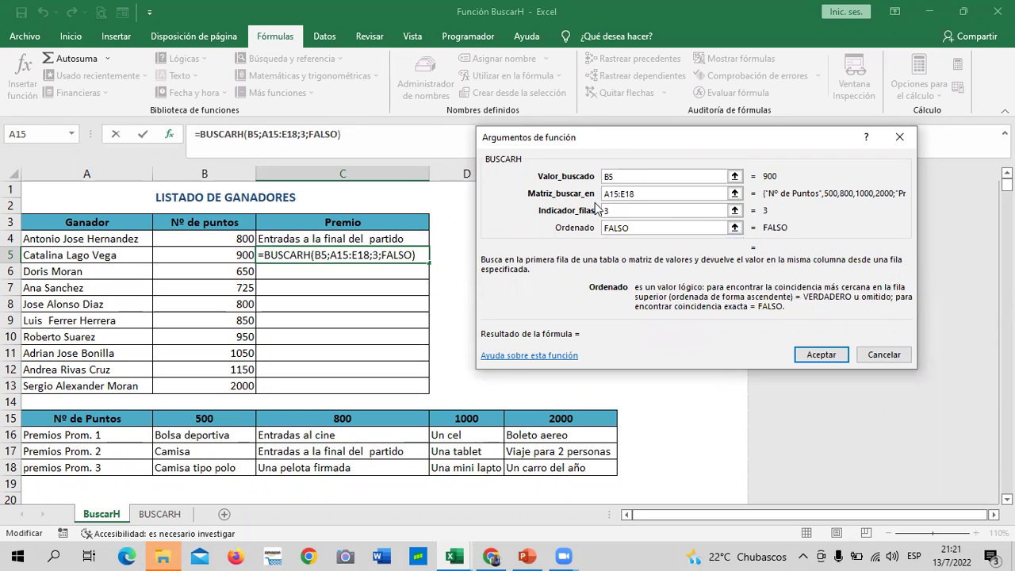
{"action": "left_click", "coordinate": [820, 356]}
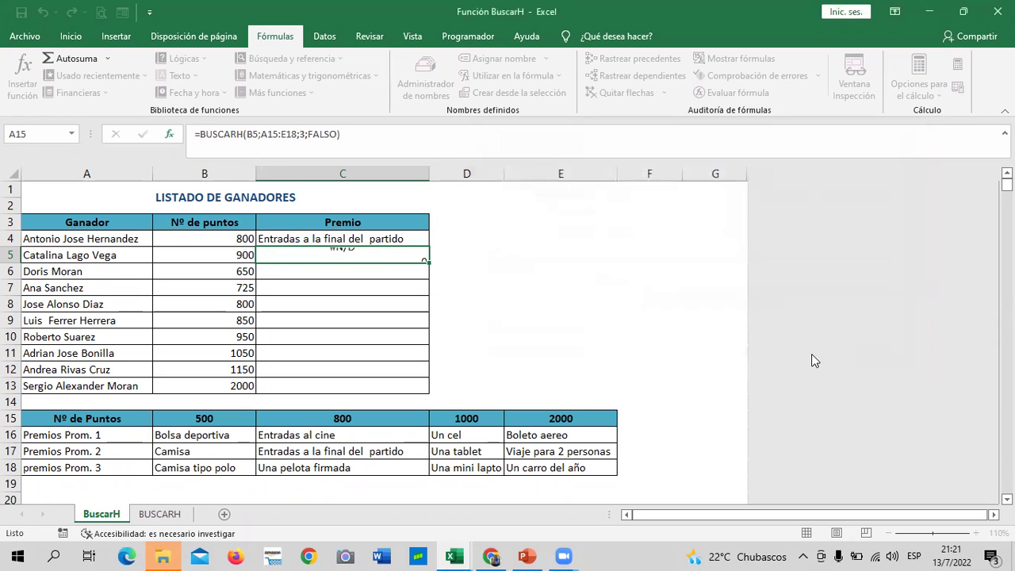
Remove FALSO from C5's formula so it shows Entradas a la final del partido.
{"action": "left_click", "coordinate": [657, 375]}
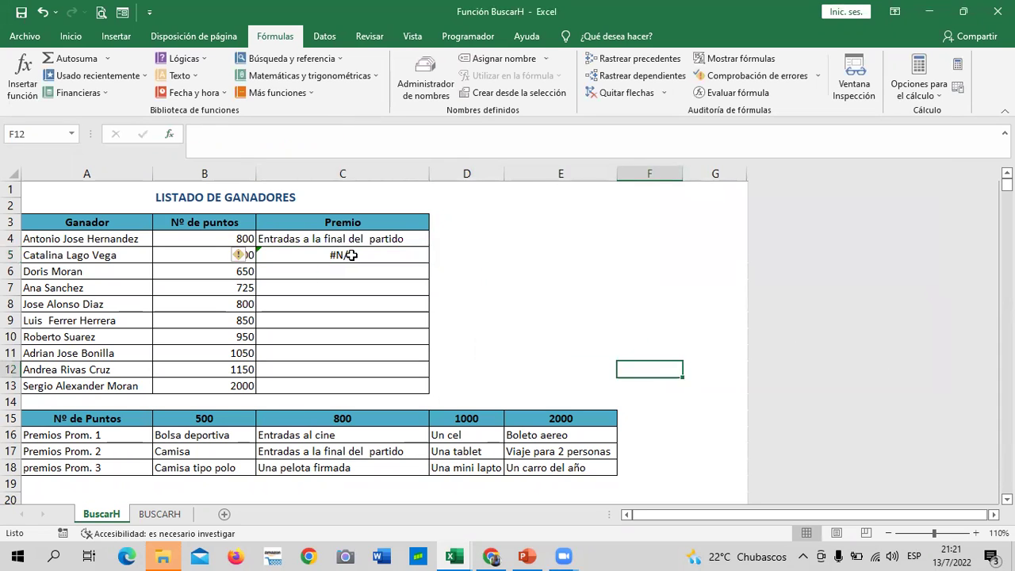
{"action": "left_click", "coordinate": [345, 254]}
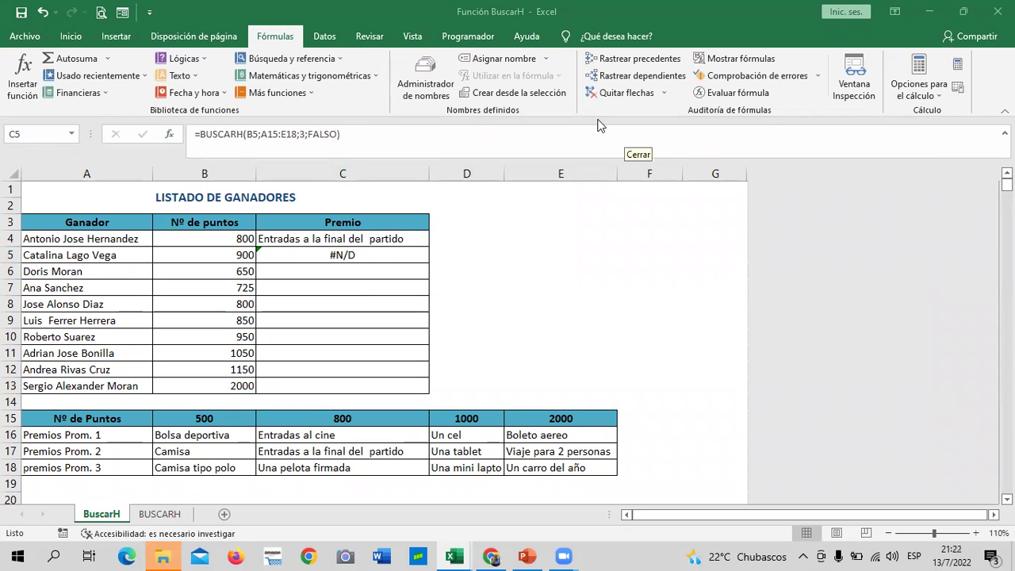
{"action": "left_click", "coordinate": [392, 255]}
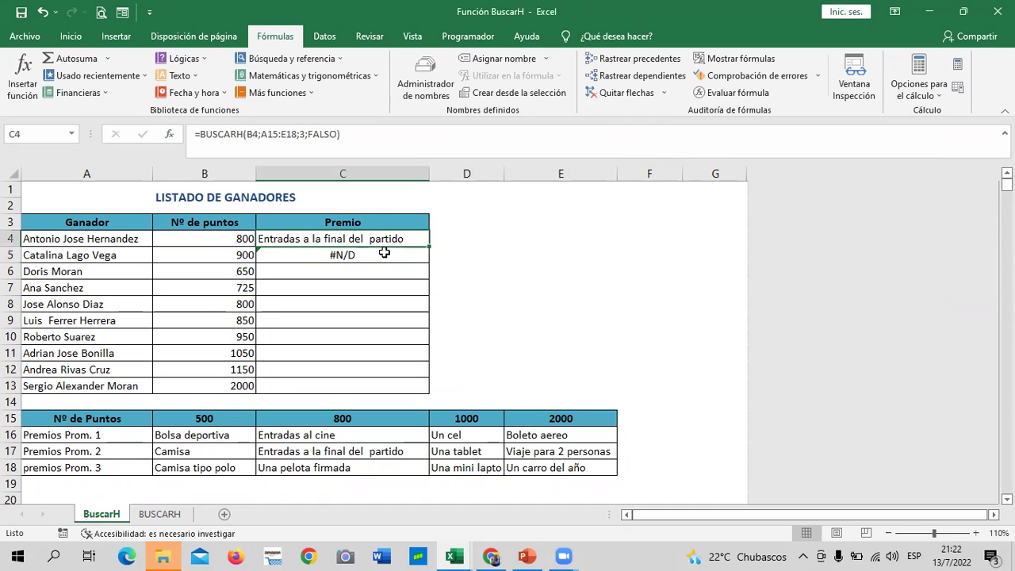
{"action": "left_click", "coordinate": [373, 237]}
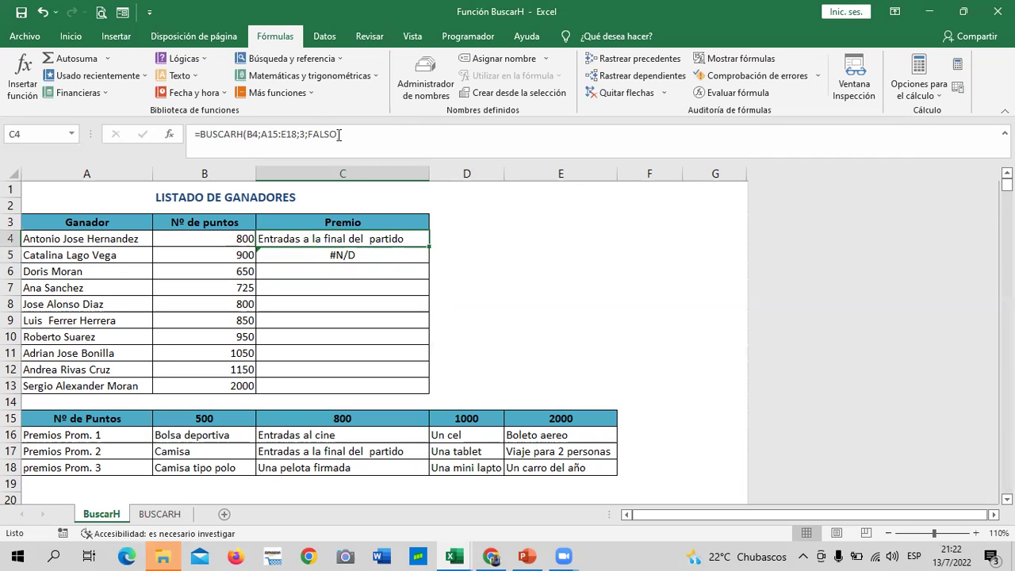
{"action": "double_click", "coordinate": [412, 254]}
{"action": "key", "text": "BackSpace"}
{"action": "key", "text": "BackSpace"}
{"action": "key", "text": "BackSpace"}
{"action": "key", "text": "BackSpace"}
{"action": "key", "text": "BackSpace"}
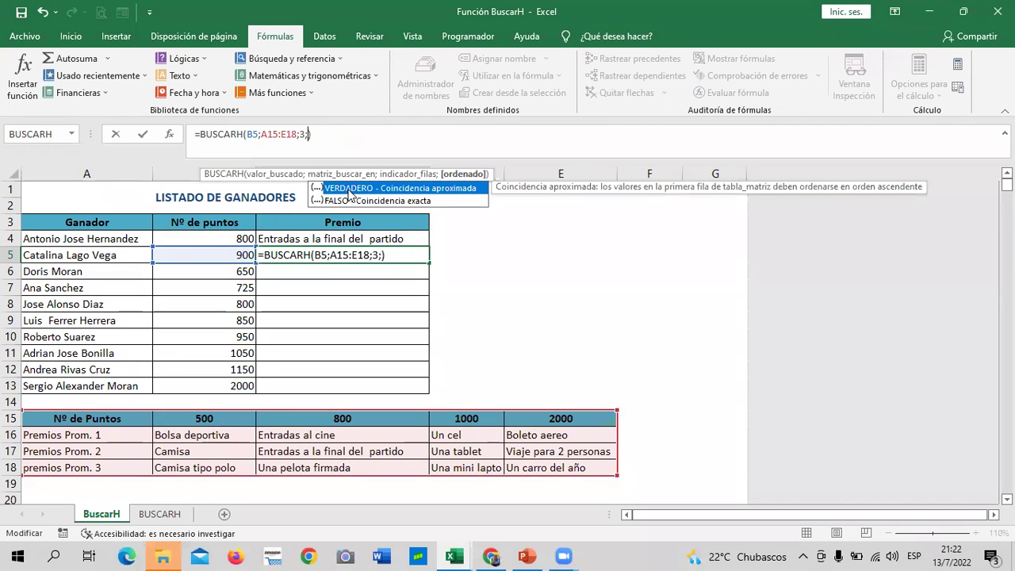
{"action": "double_click", "coordinate": [349, 188]}
{"action": "key", "text": "Return"}
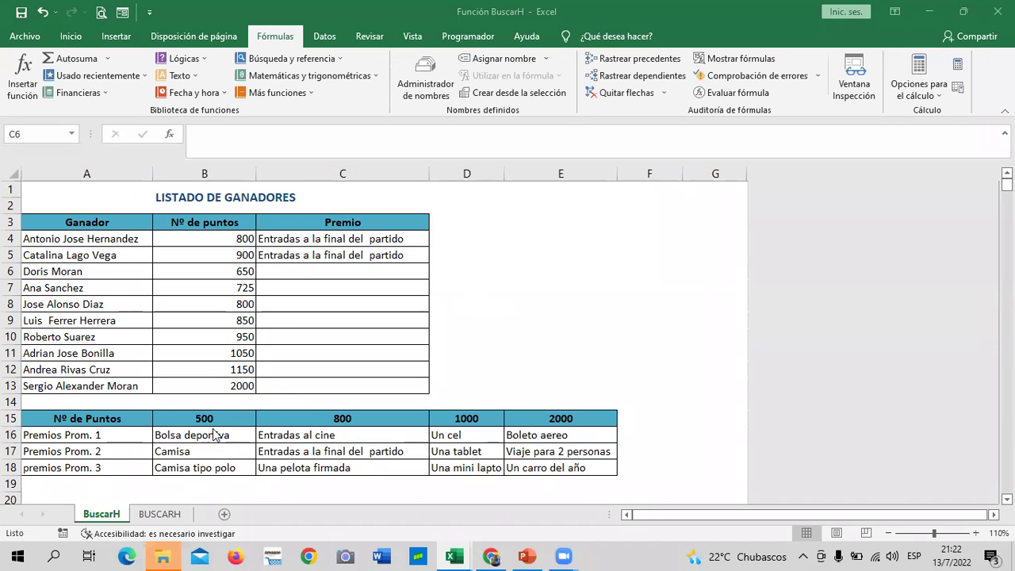
{"action": "left_click", "coordinate": [378, 420]}
Review the prize table's 500, 800, 1000 and 2000 point thresholds.
{"action": "left_click", "coordinate": [459, 418]}
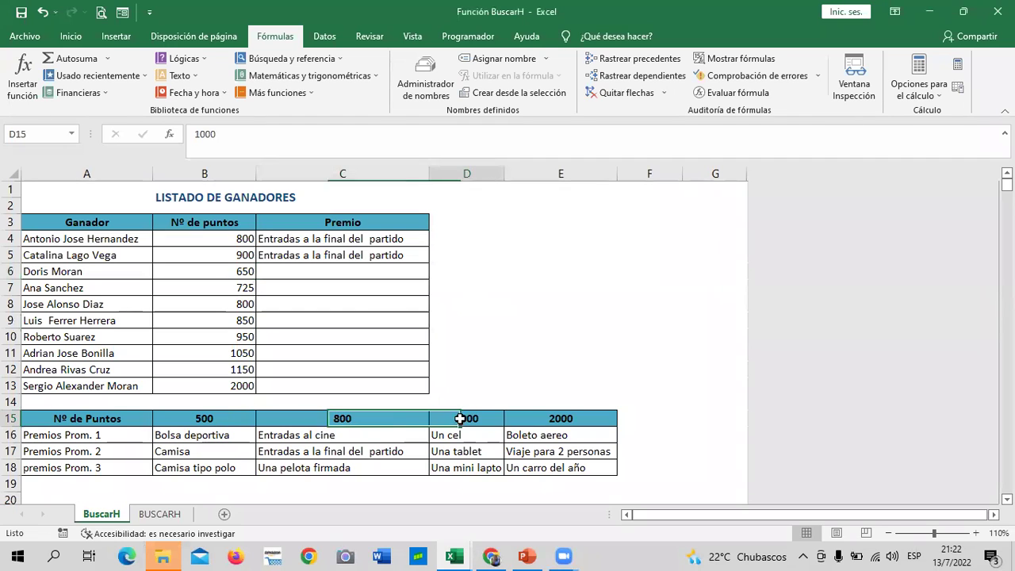
{"action": "left_click", "coordinate": [582, 418]}
{"action": "left_click", "coordinate": [464, 418]}
{"action": "left_click", "coordinate": [364, 425]}
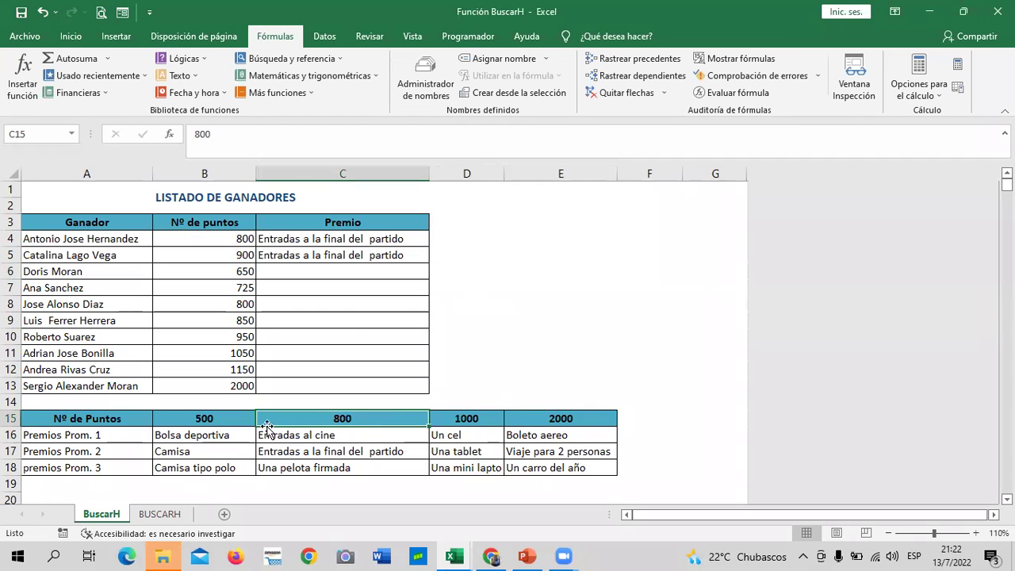
{"action": "left_click", "coordinate": [224, 422]}
Add VERDADERO as C5's match type: =BUSCARH(B5;A15:E18;3;VERDADERO).
{"action": "left_click", "coordinate": [378, 256]}
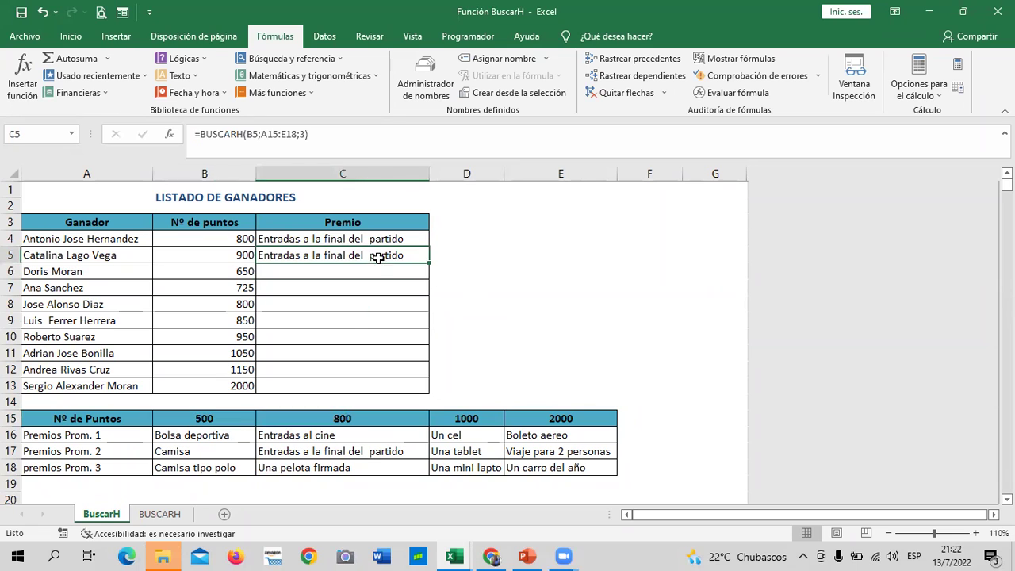
{"action": "left_click", "coordinate": [304, 135]}
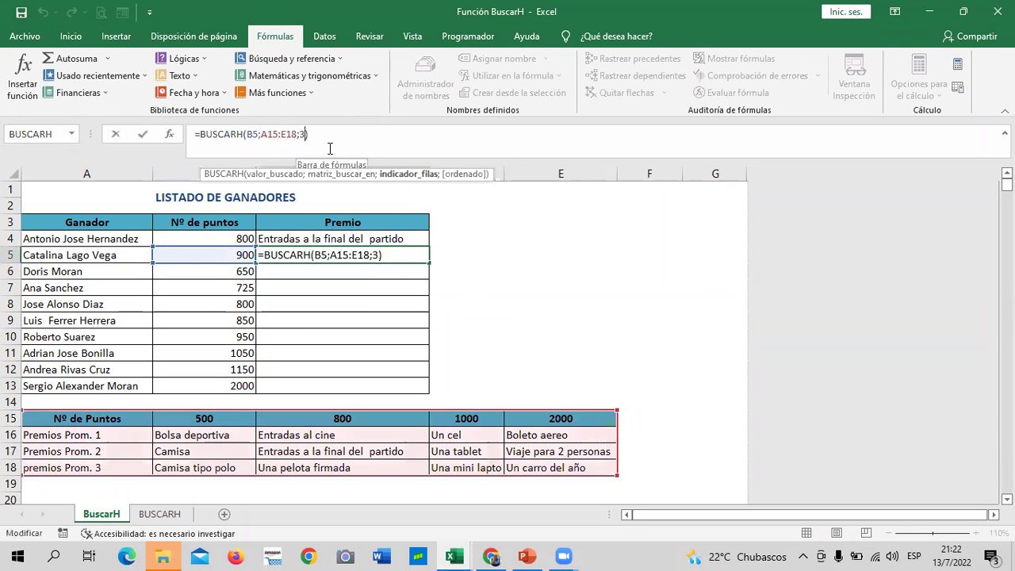
{"action": "type", "text": ";"}
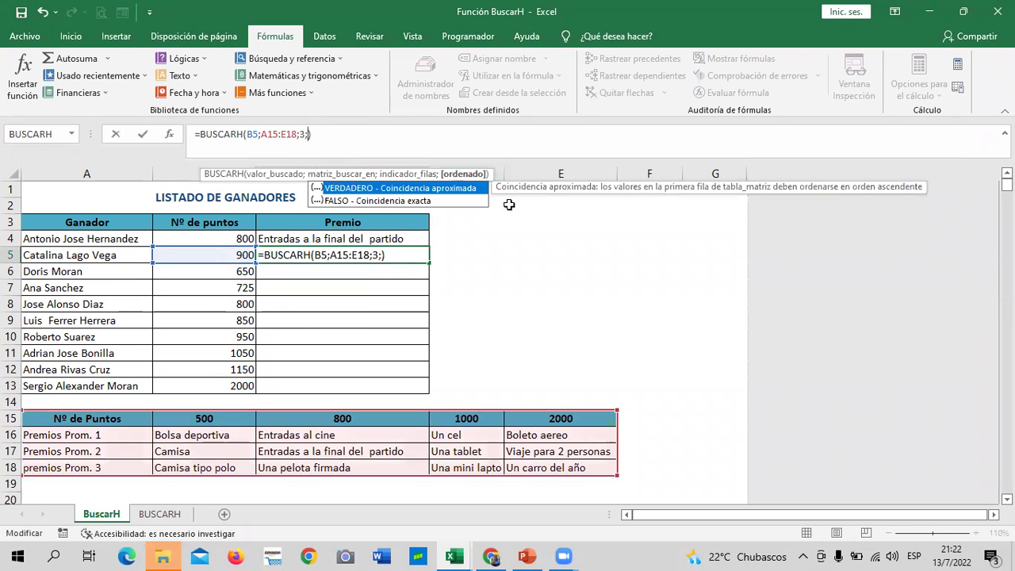
{"action": "double_click", "coordinate": [468, 188]}
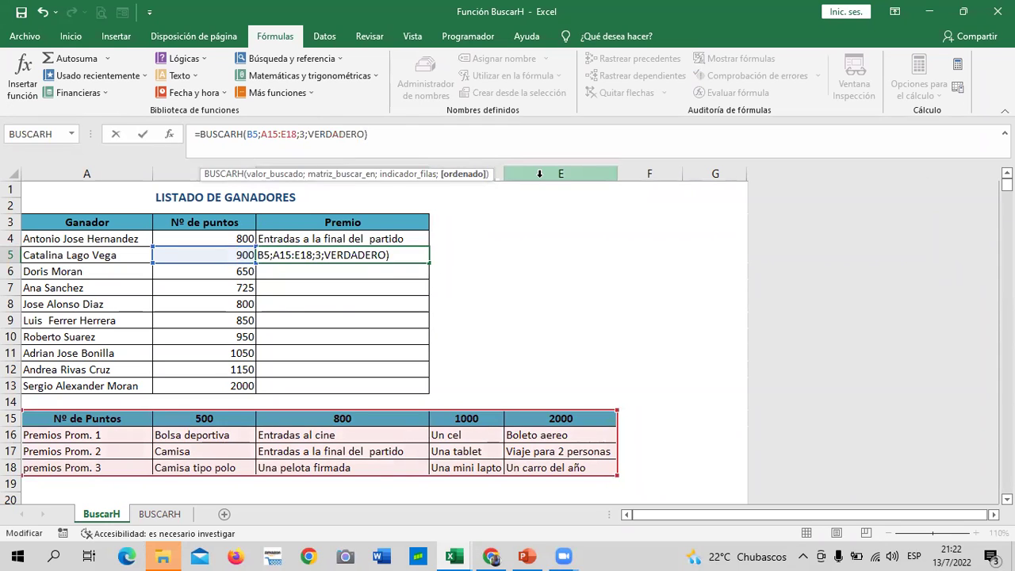
{"action": "key", "text": "Return"}
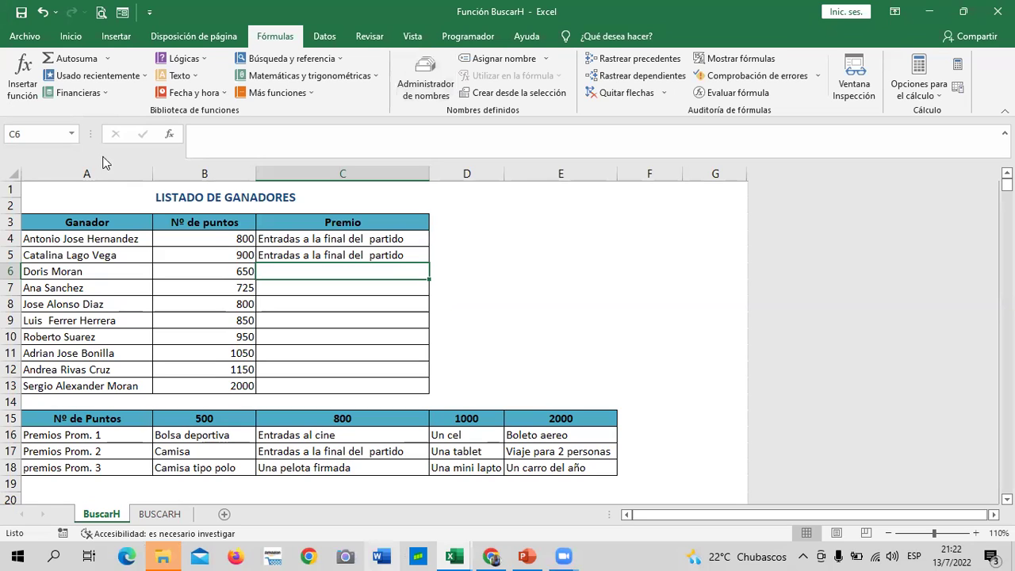
Compare B5's 900 and B6's 650 points with the 500 threshold, then select C6.
{"action": "left_click", "coordinate": [225, 254]}
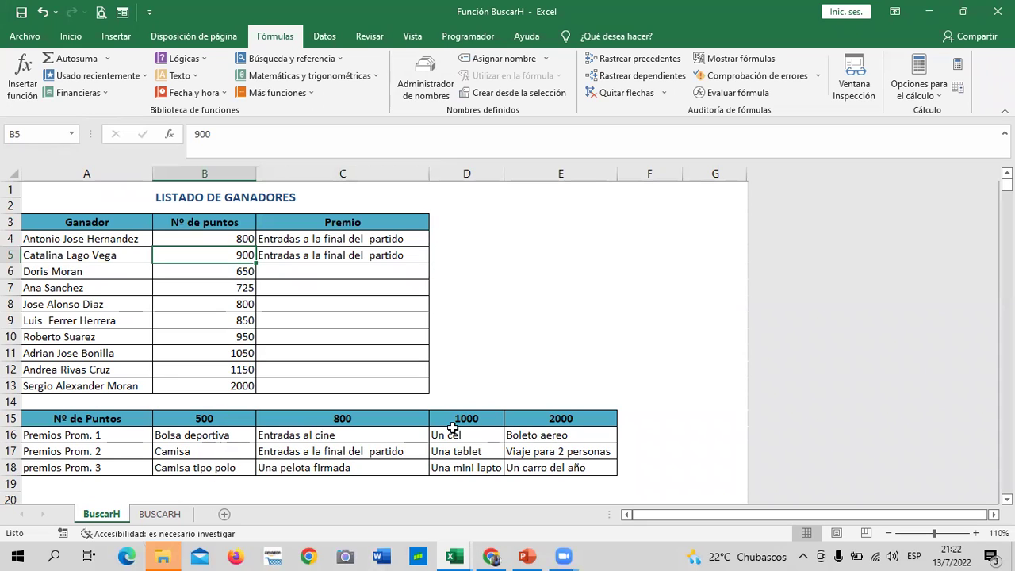
{"action": "left_click", "coordinate": [206, 419]}
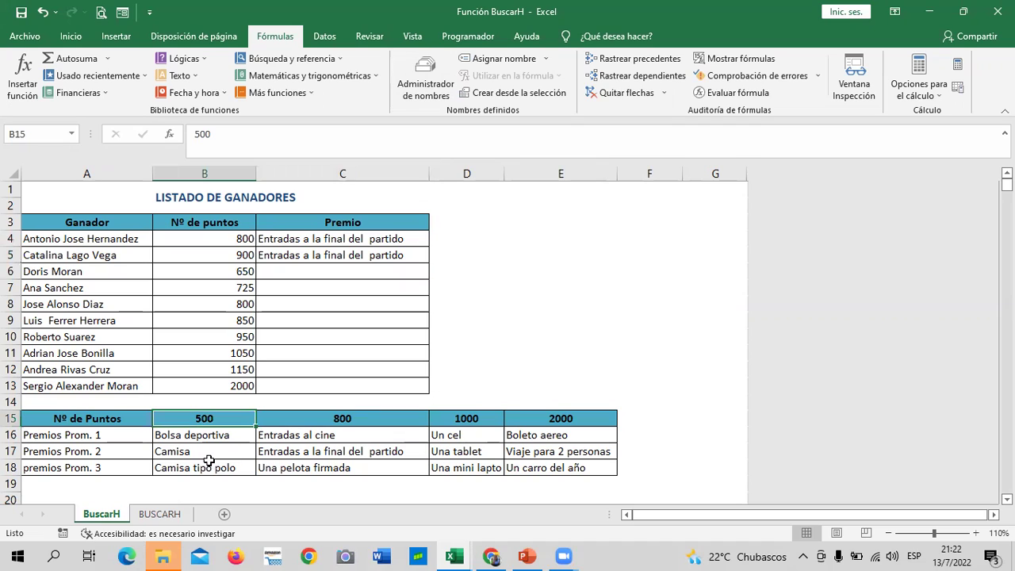
{"action": "left_click", "coordinate": [208, 271]}
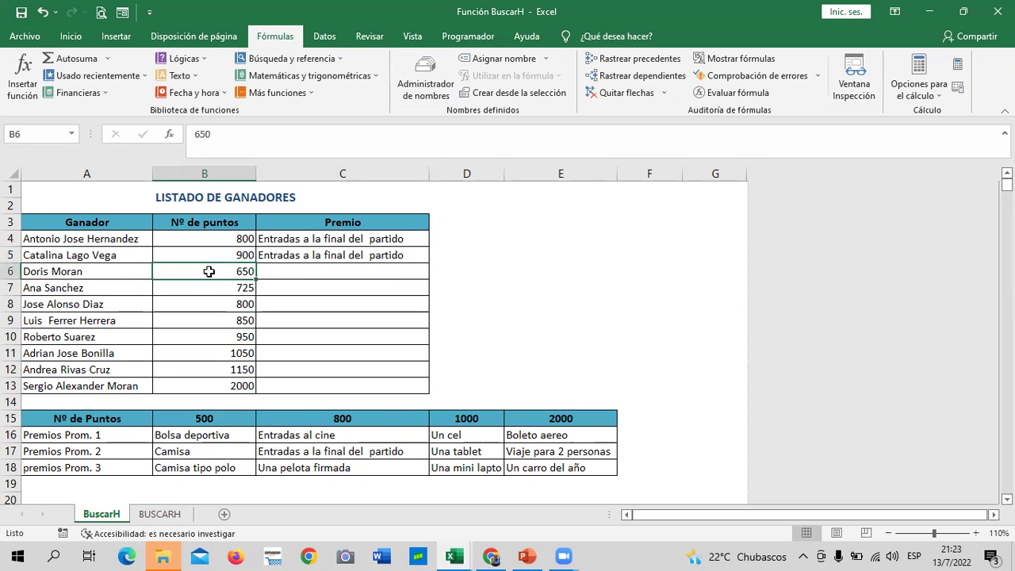
{"action": "left_click", "coordinate": [317, 266]}
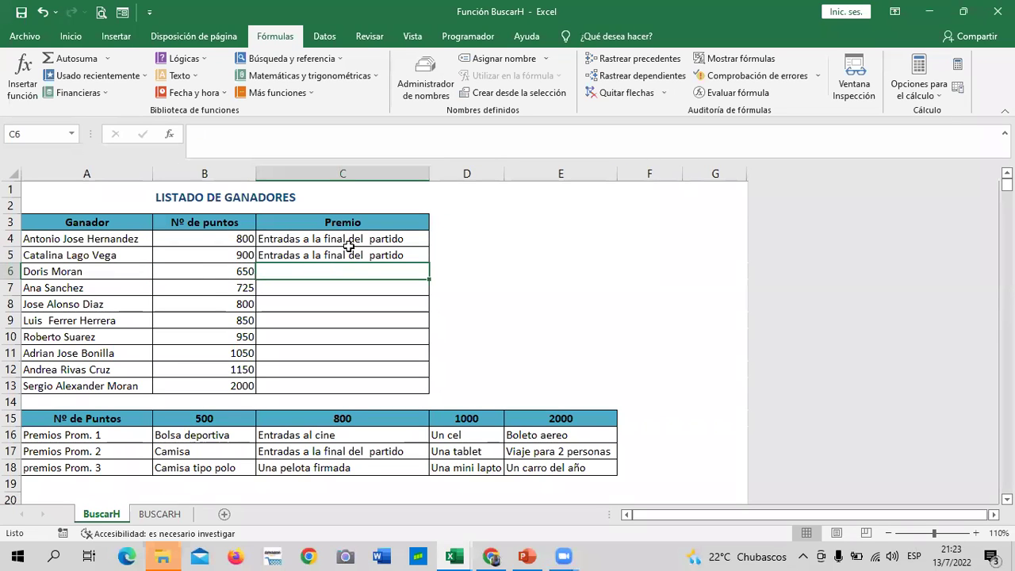
{"action": "left_click", "coordinate": [354, 254]}
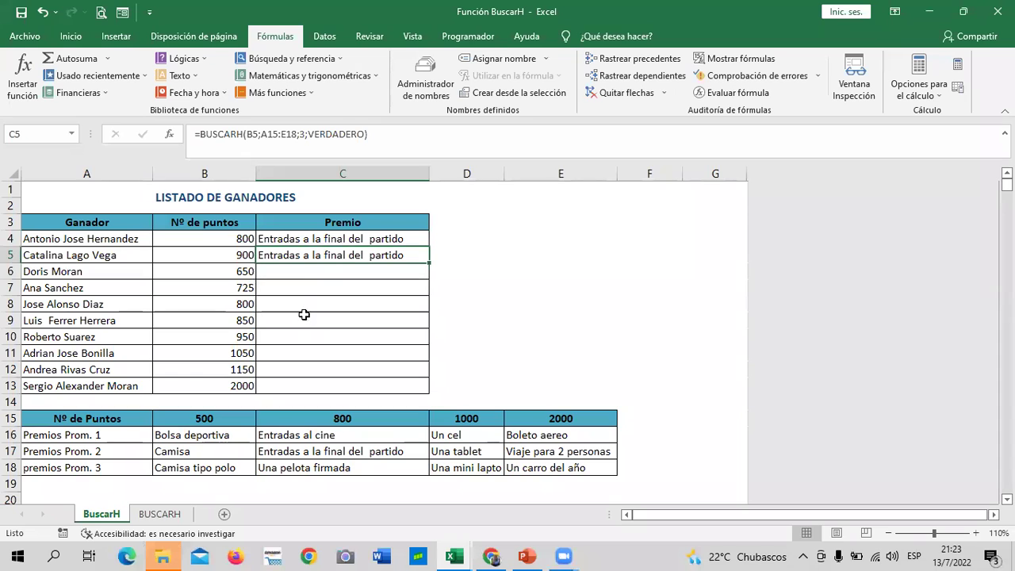
{"action": "left_click", "coordinate": [313, 353]}
{"action": "left_click", "coordinate": [321, 267]}
Enter =BUSCARH(B6;A15:E18;3;FALSO) in C6, which returns #N/D for 650 points.
{"action": "type", "text": "="}
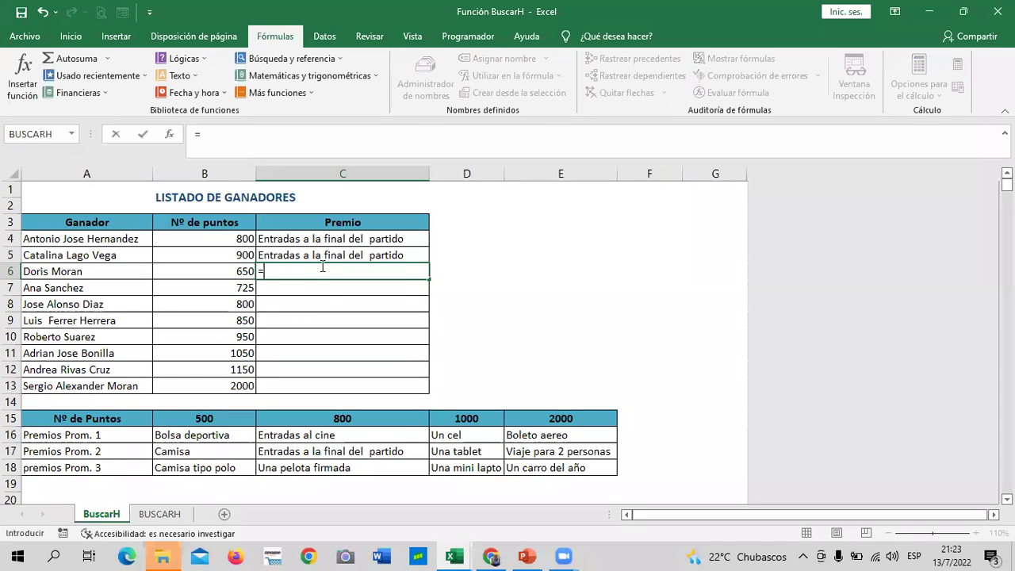
{"action": "type", "text": "BUSCAR"}
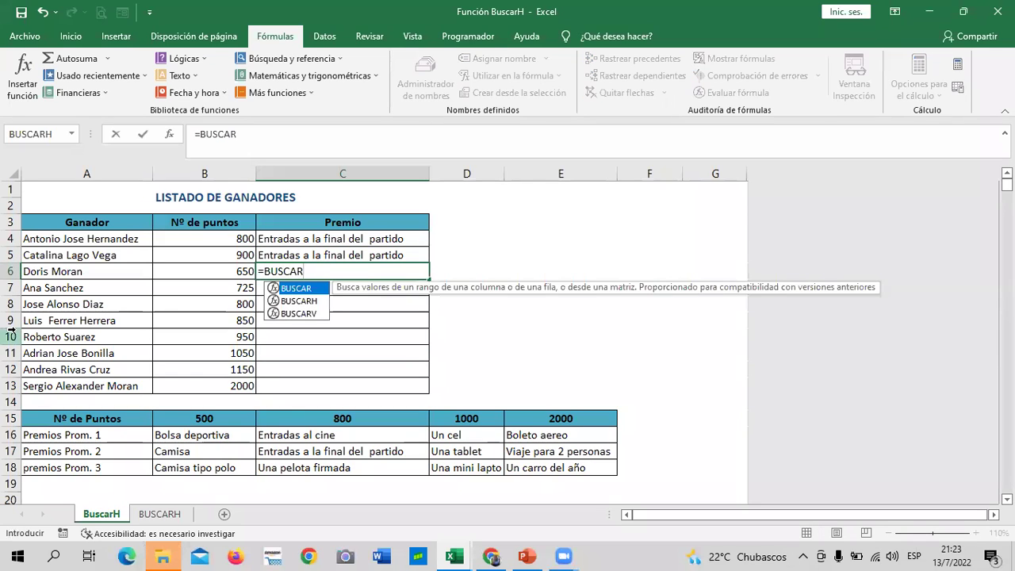
{"action": "double_click", "coordinate": [301, 300]}
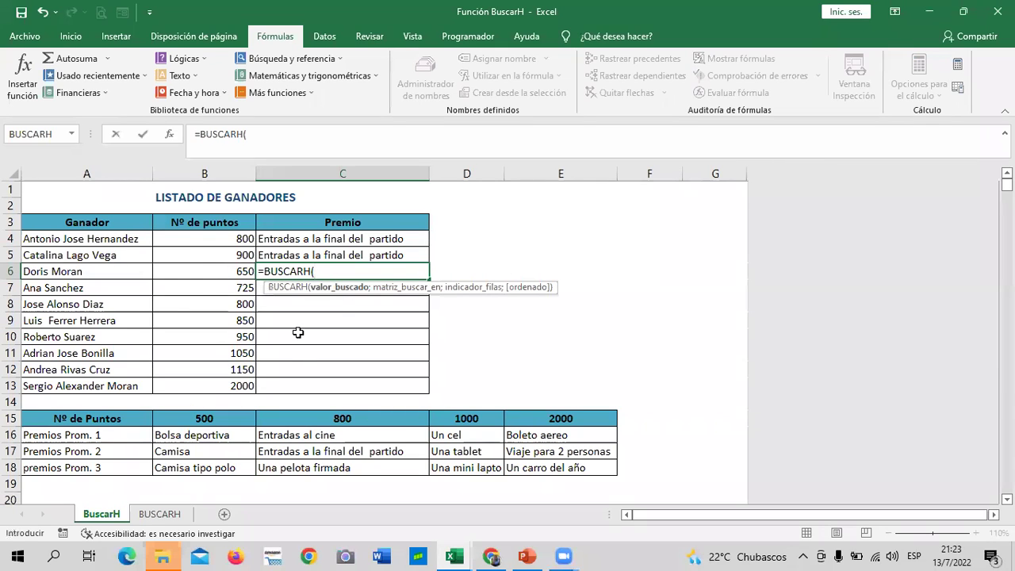
{"action": "left_click", "coordinate": [223, 271]}
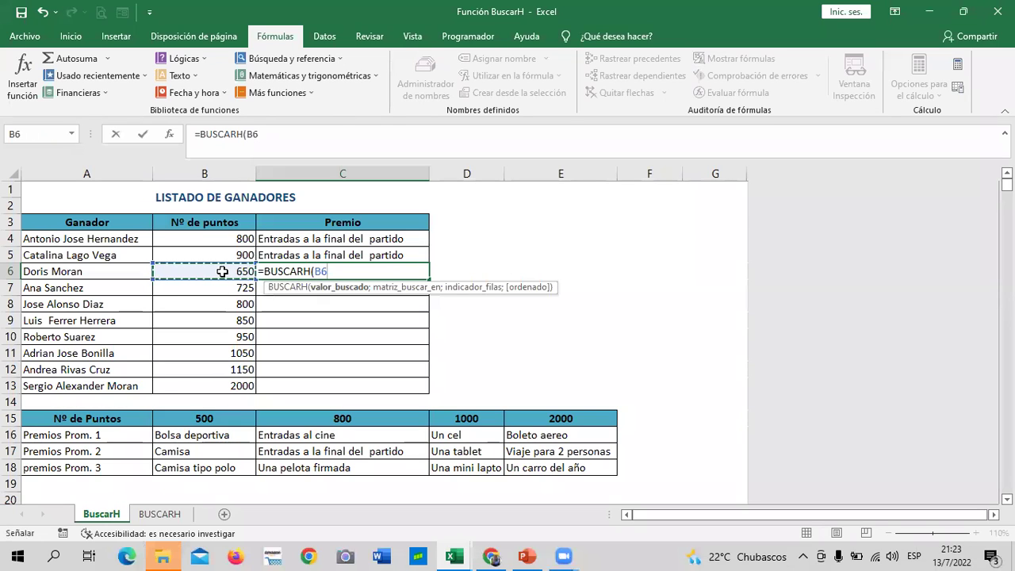
{"action": "type", "text": ";"}
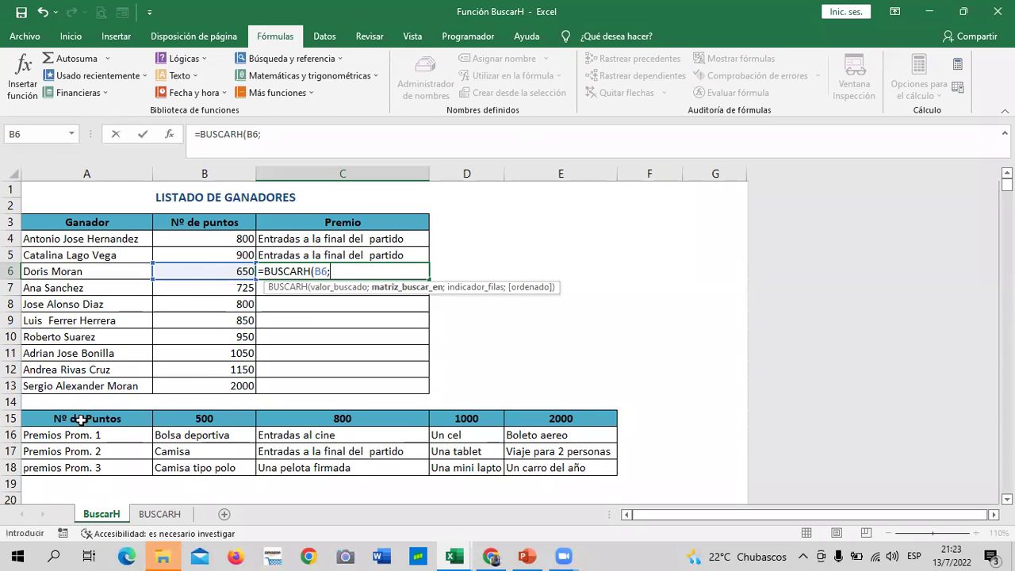
{"action": "left_click_drag", "start_coordinate": [81, 420], "coordinate": [558, 466]}
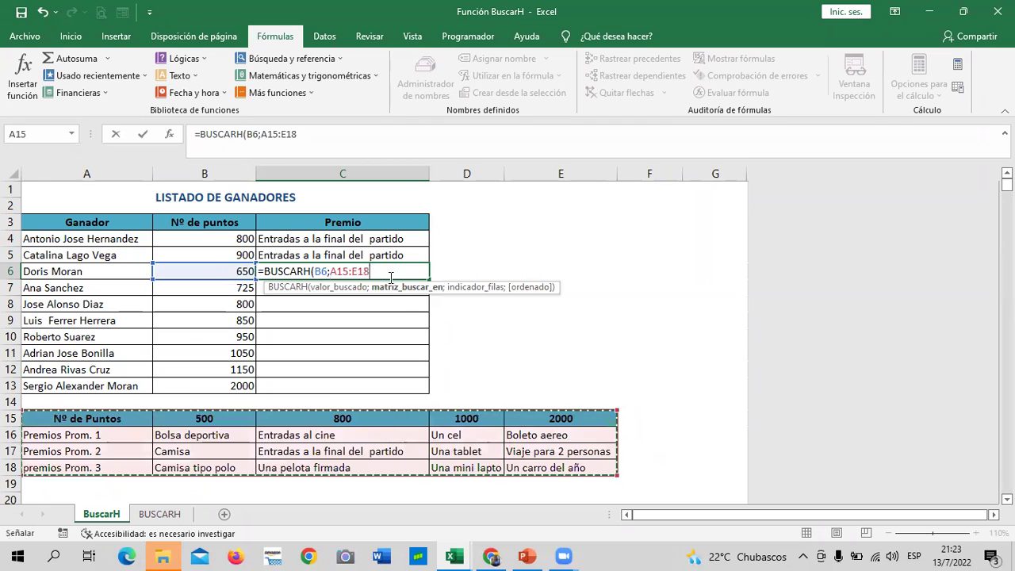
{"action": "type", "text": ";3"}
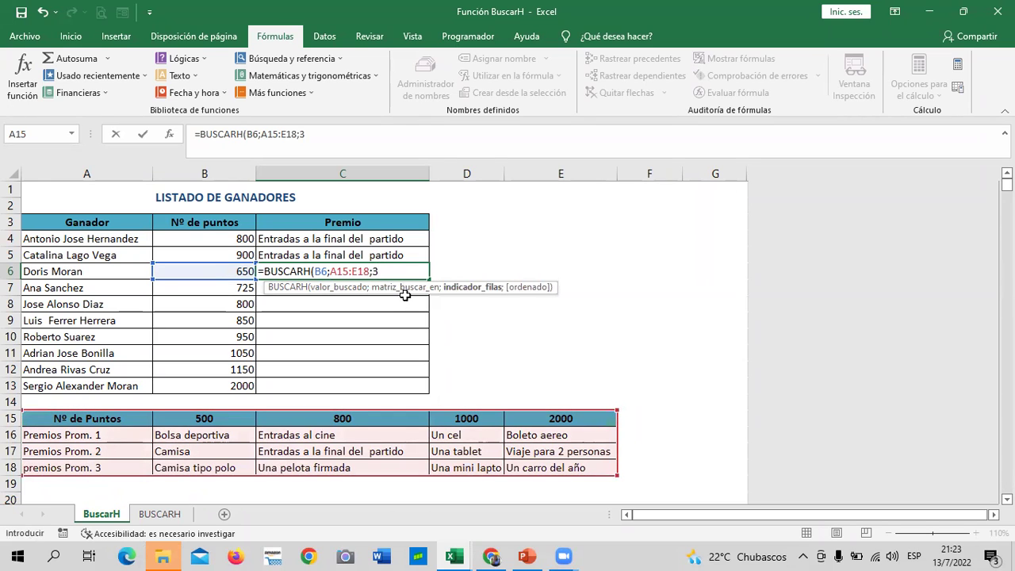
{"action": "type", "text": ";"}
{"action": "double_click", "coordinate": [402, 313]}
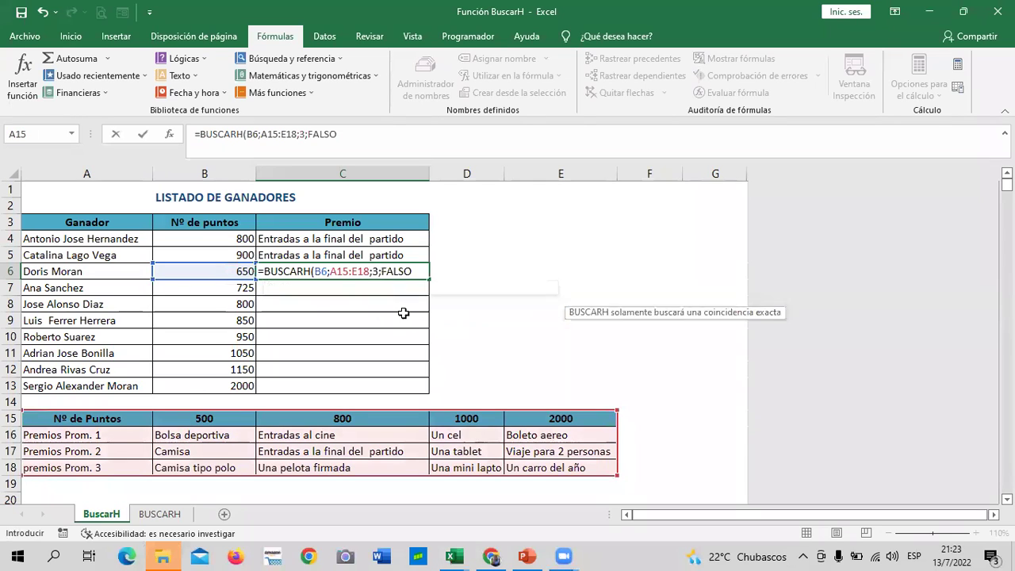
{"action": "key", "text": "Return"}
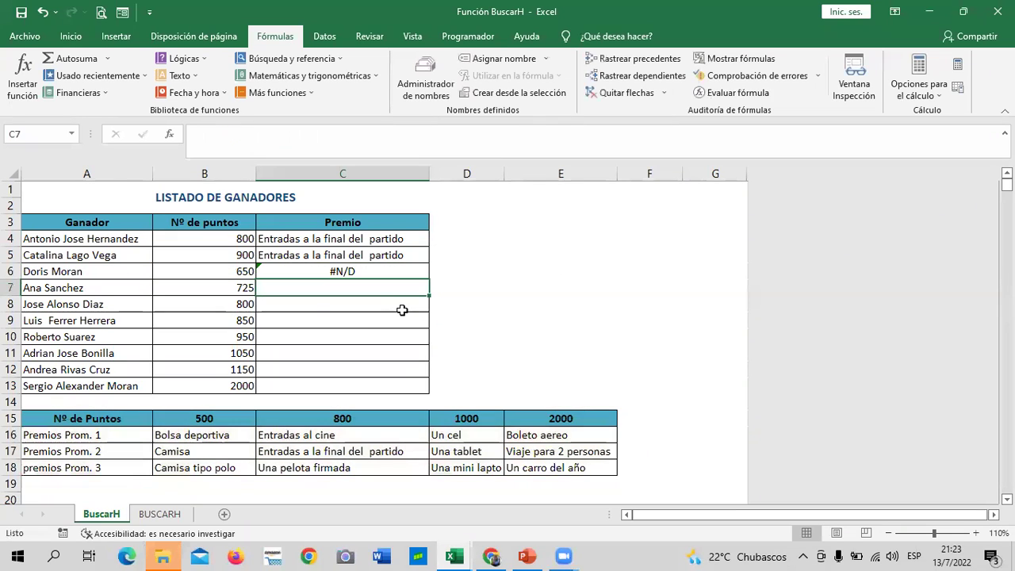
{"action": "left_click", "coordinate": [374, 266]}
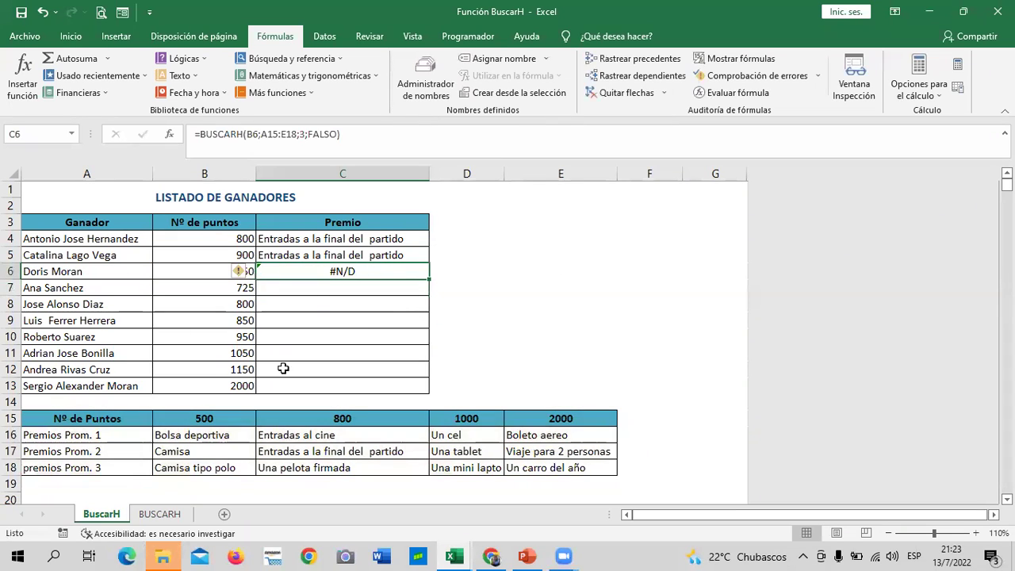
{"action": "left_click", "coordinate": [334, 134]}
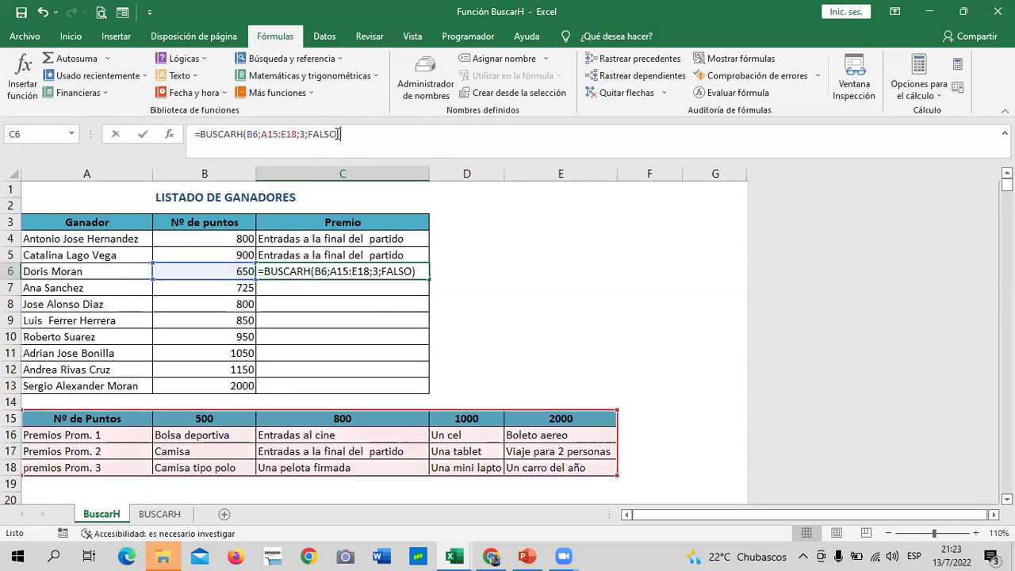
{"action": "key", "text": "BackSpace"}
{"action": "key", "text": "BackSpace"}
{"action": "key", "text": "BackSpace"}
{"action": "key", "text": "BackSpace"}
{"action": "key", "text": "BackSpace"}
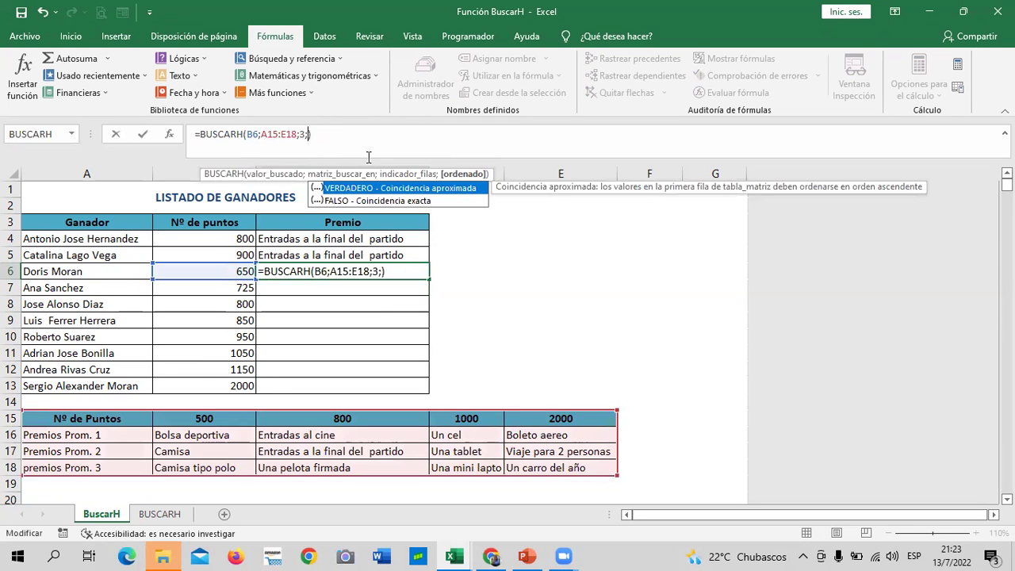
{"action": "double_click", "coordinate": [472, 188]}
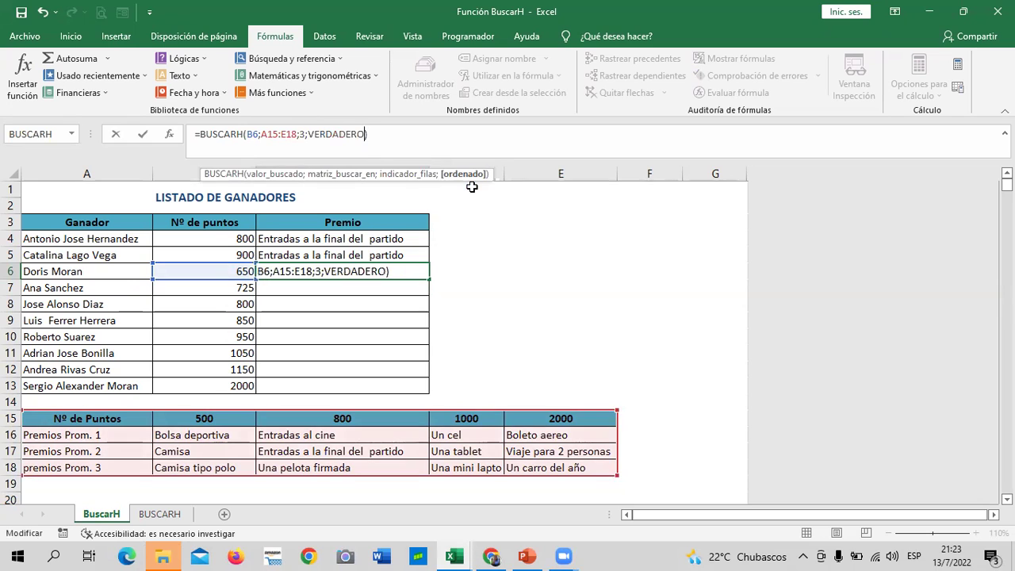
{"action": "key", "text": "Return"}
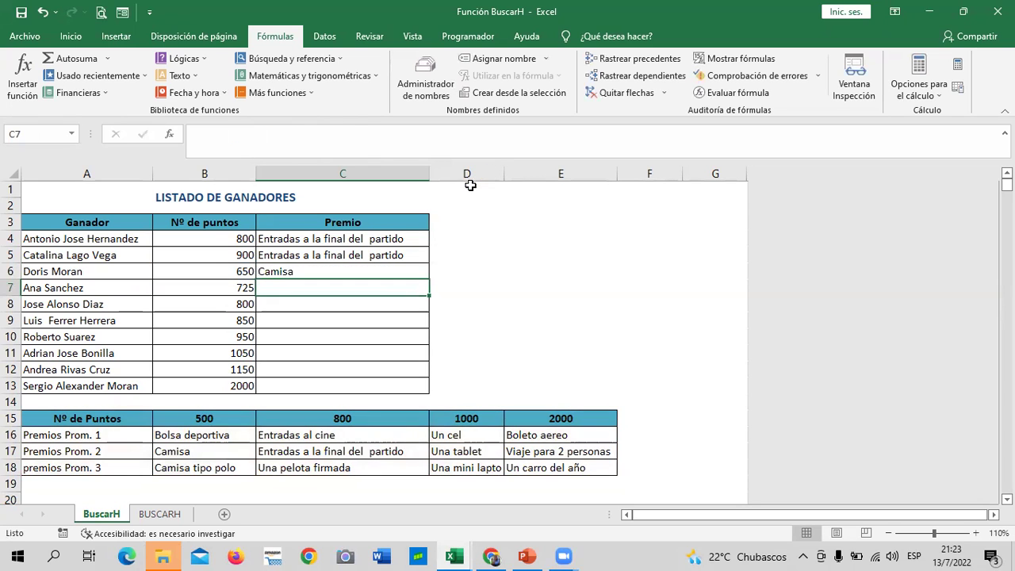
{"action": "left_click", "coordinate": [217, 455]}
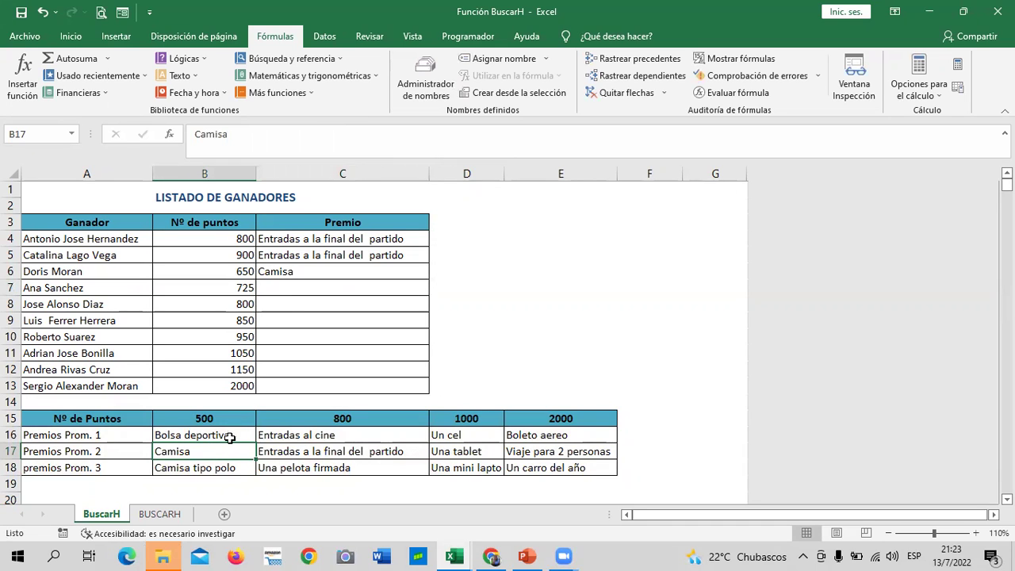
Enter =BUSCARH(B7;A15:E18;3;VERDADERO) in C7, then check the Camisa entries in the prize table.
{"action": "left_click", "coordinate": [338, 333]}
{"action": "left_click", "coordinate": [337, 286]}
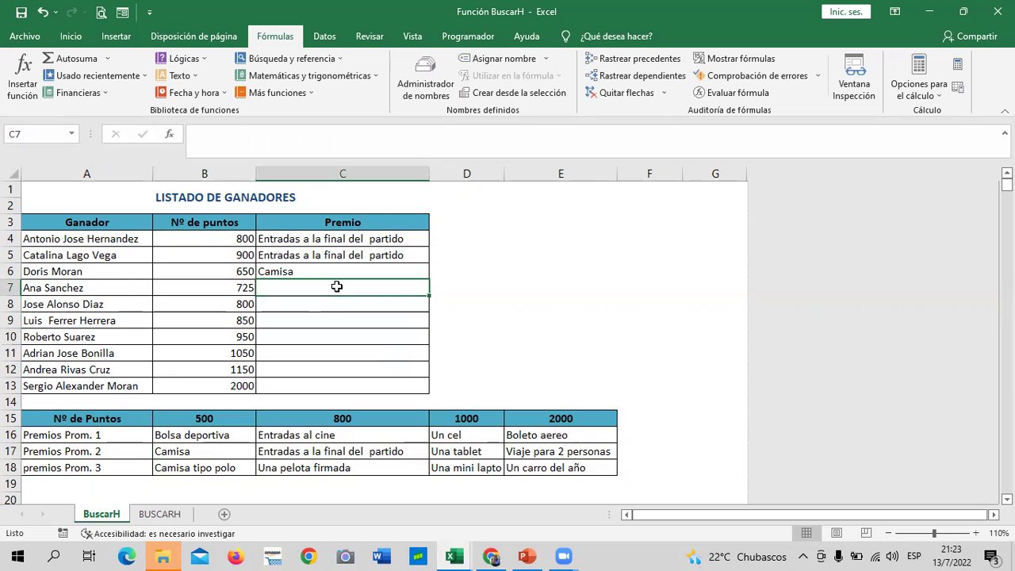
{"action": "type", "text": "=BUSCAR"}
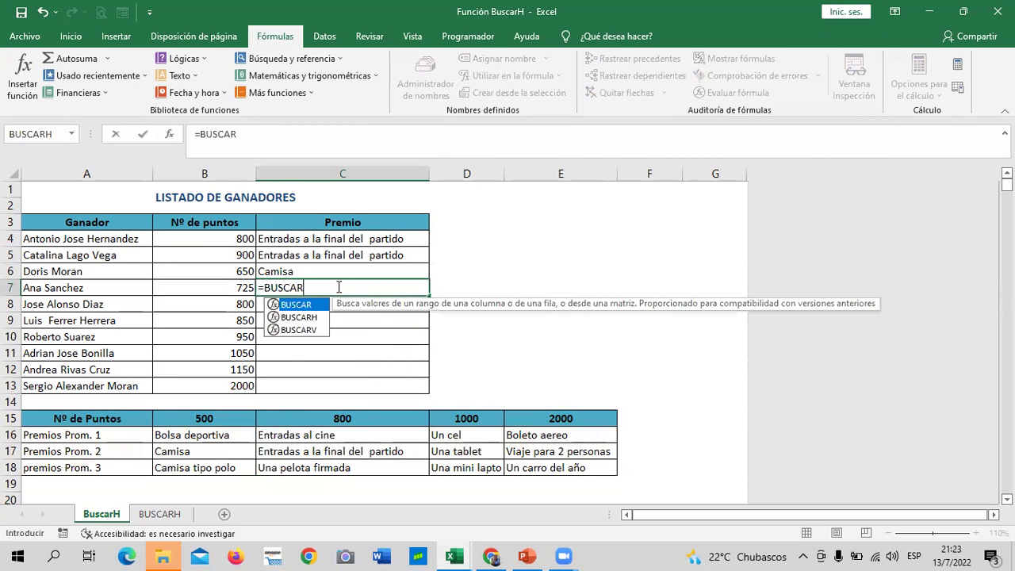
{"action": "double_click", "coordinate": [309, 317]}
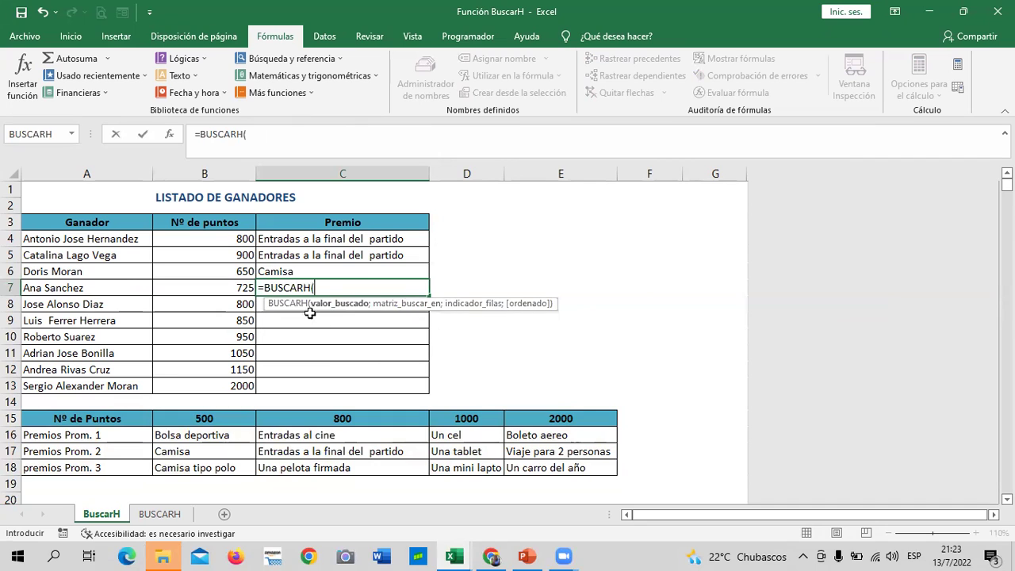
{"action": "left_click", "coordinate": [235, 290]}
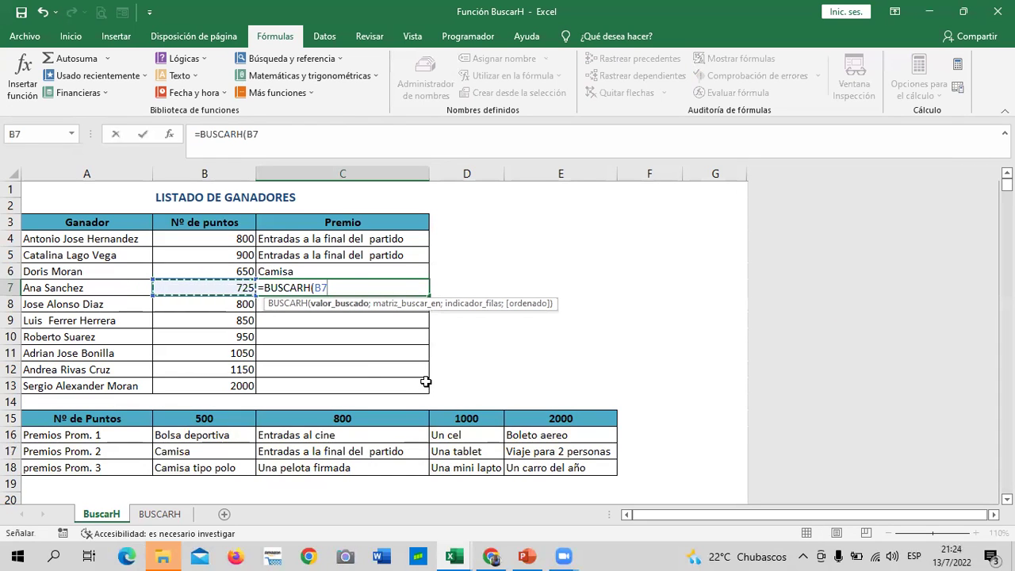
{"action": "type", "text": ";"}
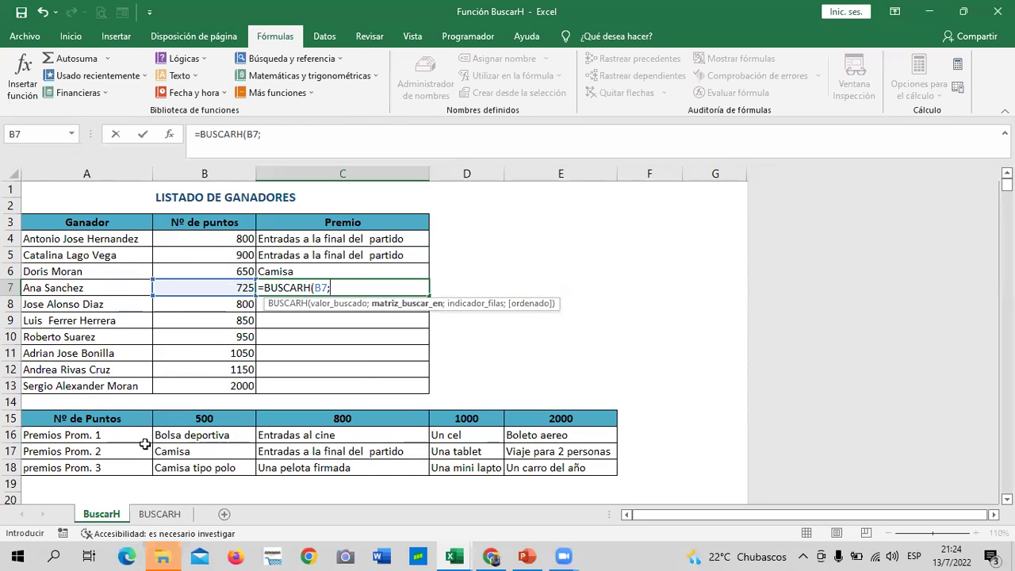
{"action": "mouse_move", "coordinate": [104, 418]}
{"action": "left_mouse_down"}
{"action": "mouse_move", "coordinate": [534, 485]}
{"action": "mouse_move", "coordinate": [560, 466]}
{"action": "left_mouse_up"}
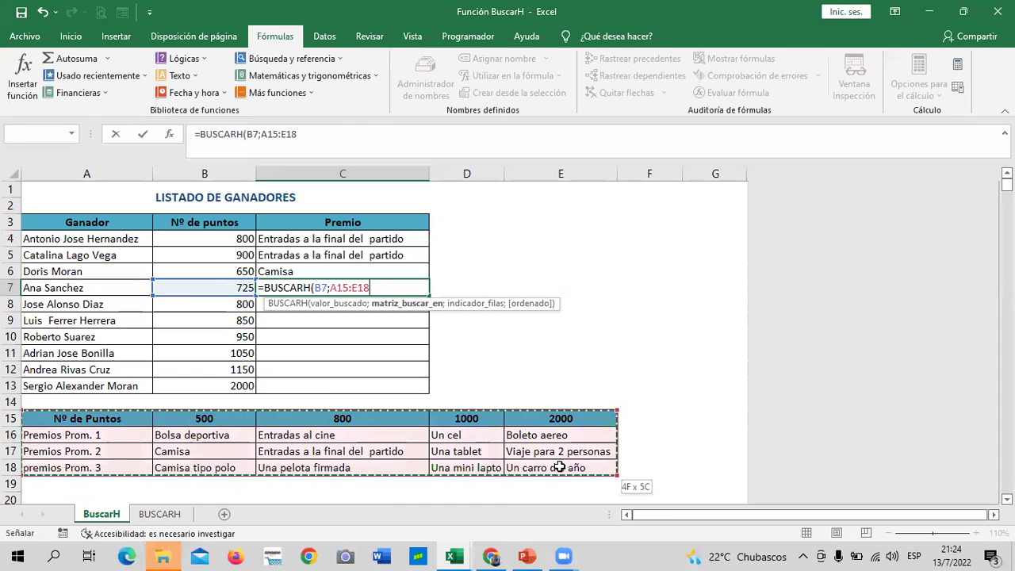
{"action": "type", "text": ";3"}
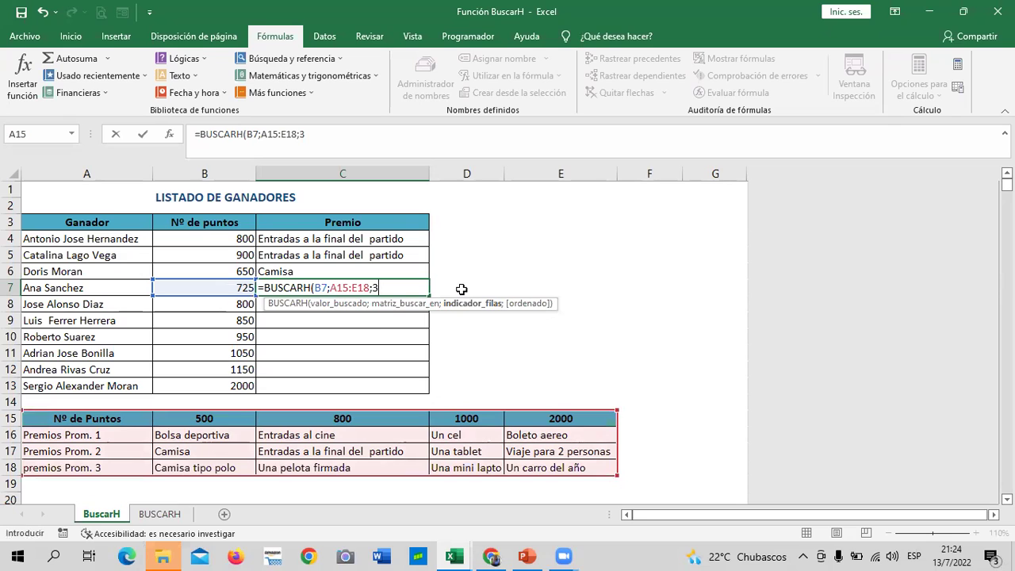
{"action": "type", "text": ";"}
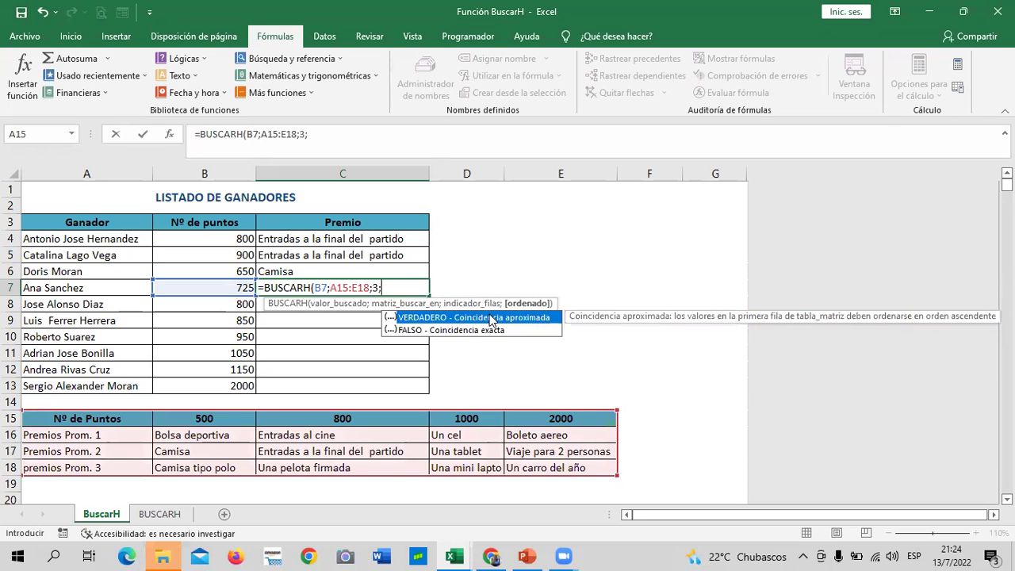
{"action": "double_click", "coordinate": [490, 316]}
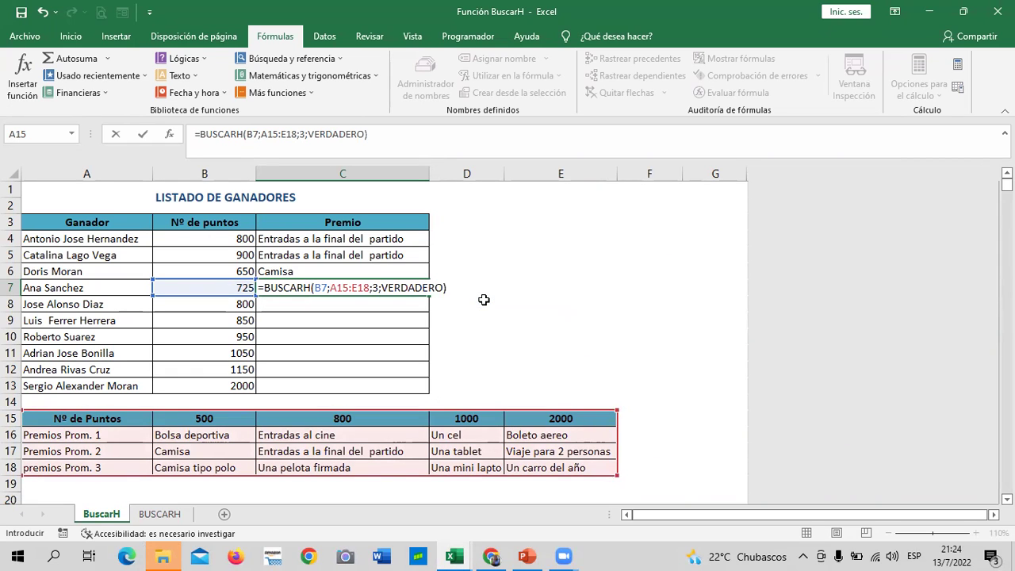
{"action": "key", "text": "Return"}
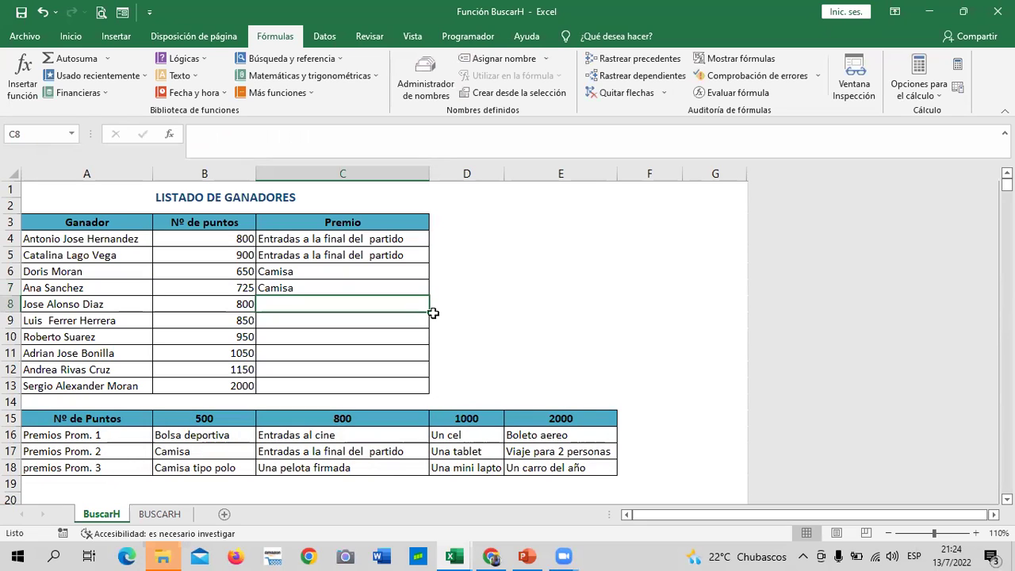
{"action": "left_click", "coordinate": [167, 451]}
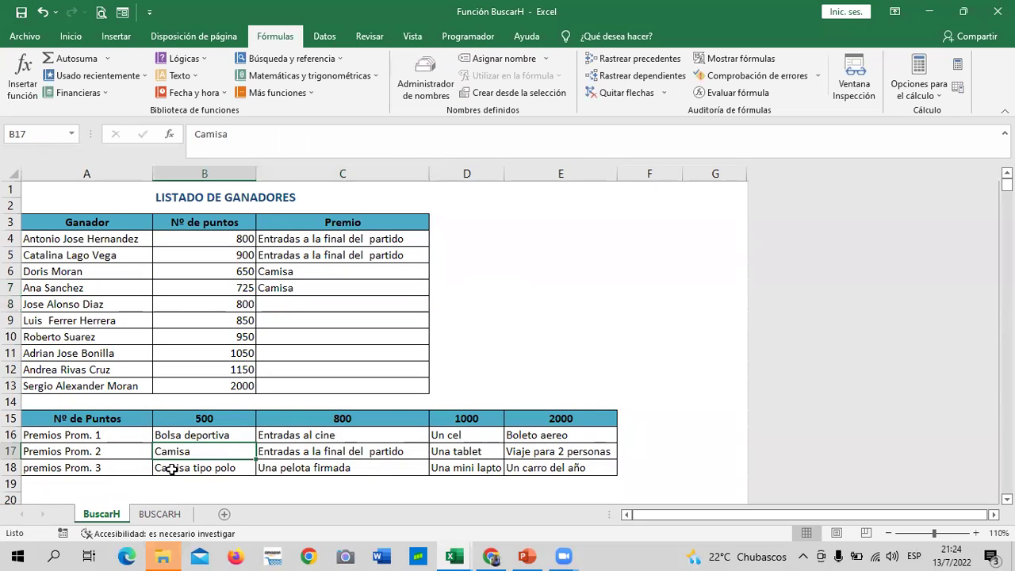
{"action": "left_click", "coordinate": [171, 469]}
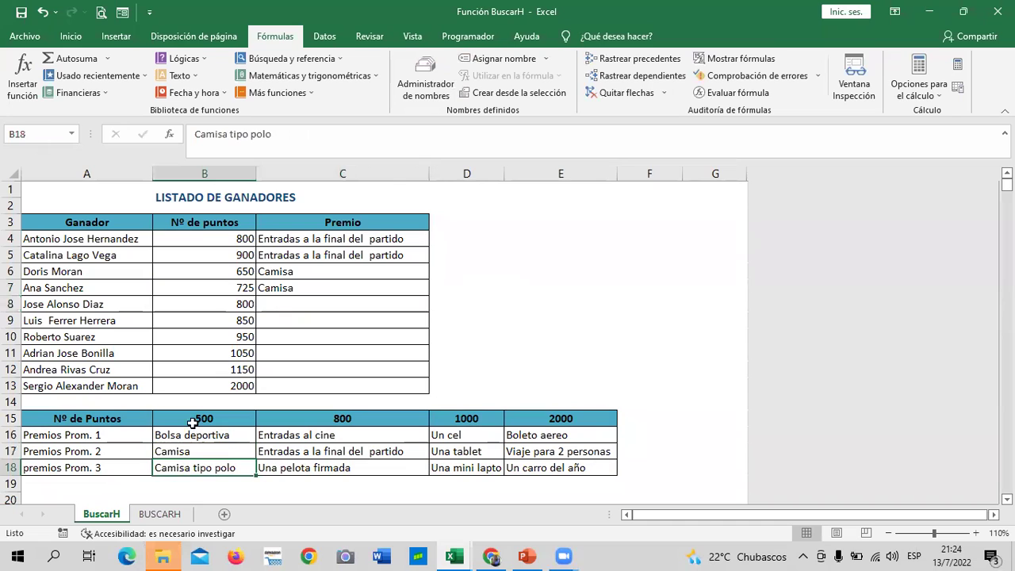
Change C7's lookup row from 3 to 4 so it returns Camisa tipo polo.
{"action": "left_click", "coordinate": [293, 290]}
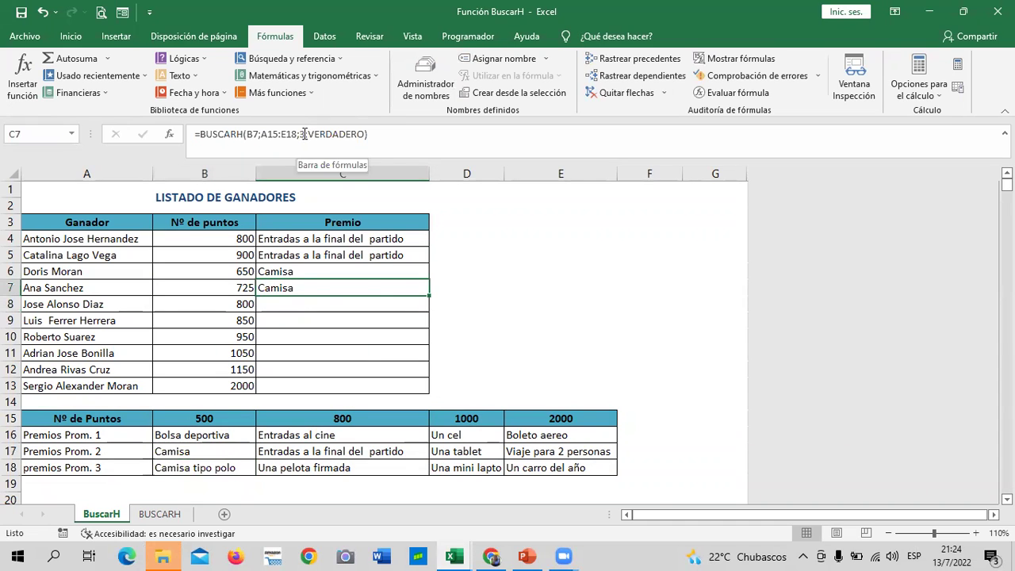
{"action": "left_click", "coordinate": [301, 134]}
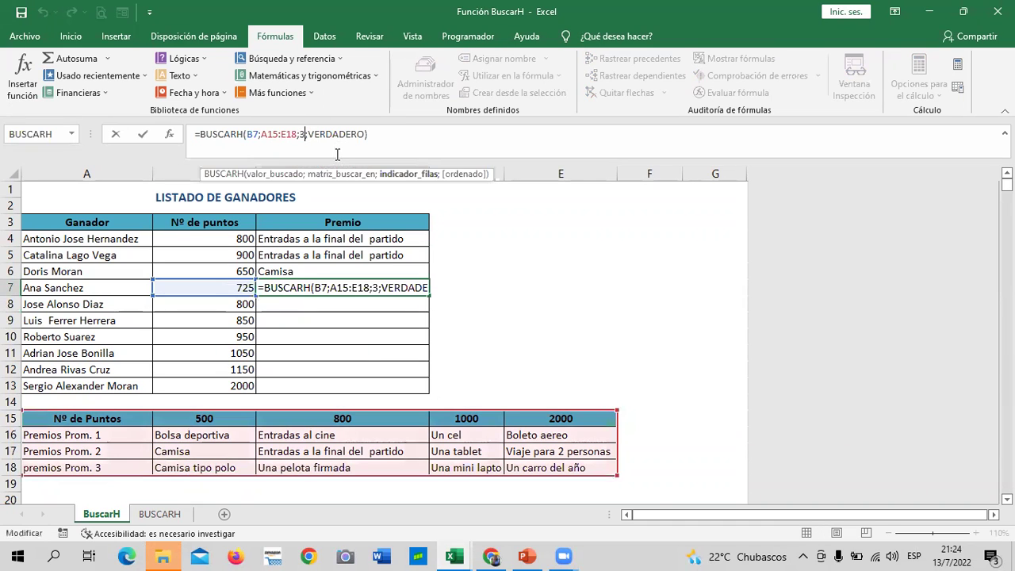
{"action": "key", "text": "BackSpace"}
{"action": "type", "text": "4"}
{"action": "key", "text": "Return"}
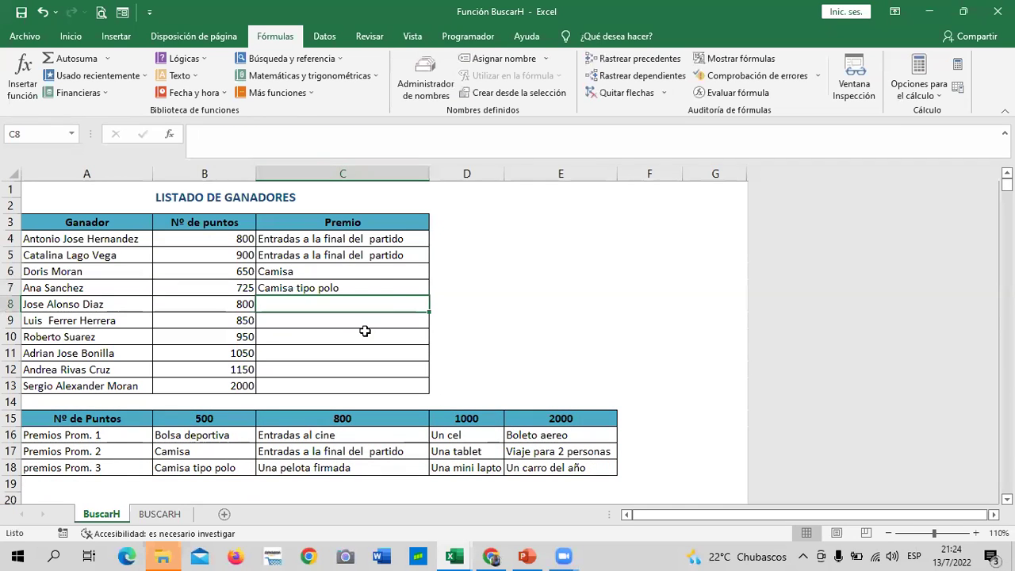
{"action": "left_click", "coordinate": [383, 286]}
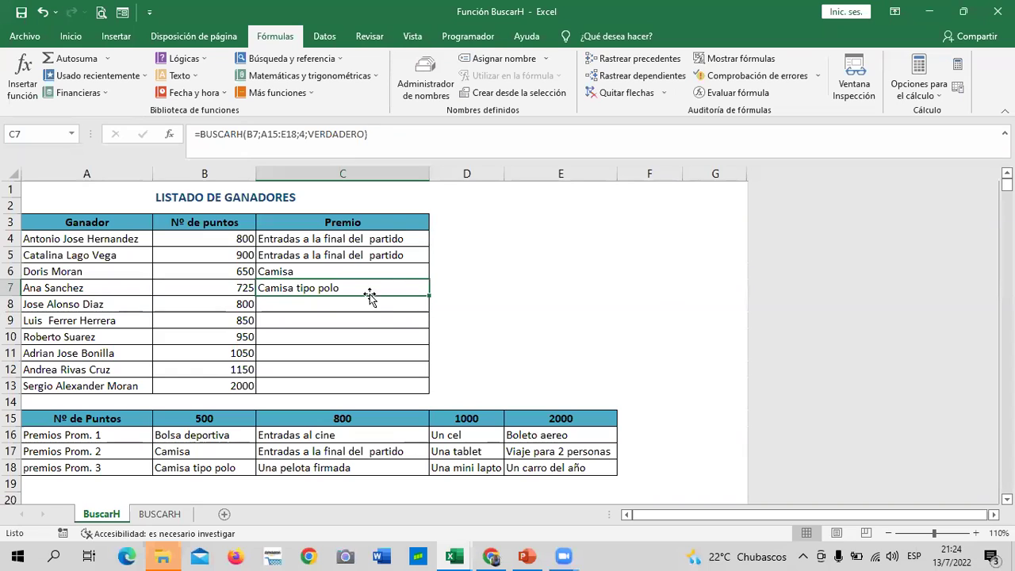
Fill C7's formula down to C13 and inspect C8's shifted table references.
{"action": "left_click", "coordinate": [363, 309]}
{"action": "type", "text": "="}
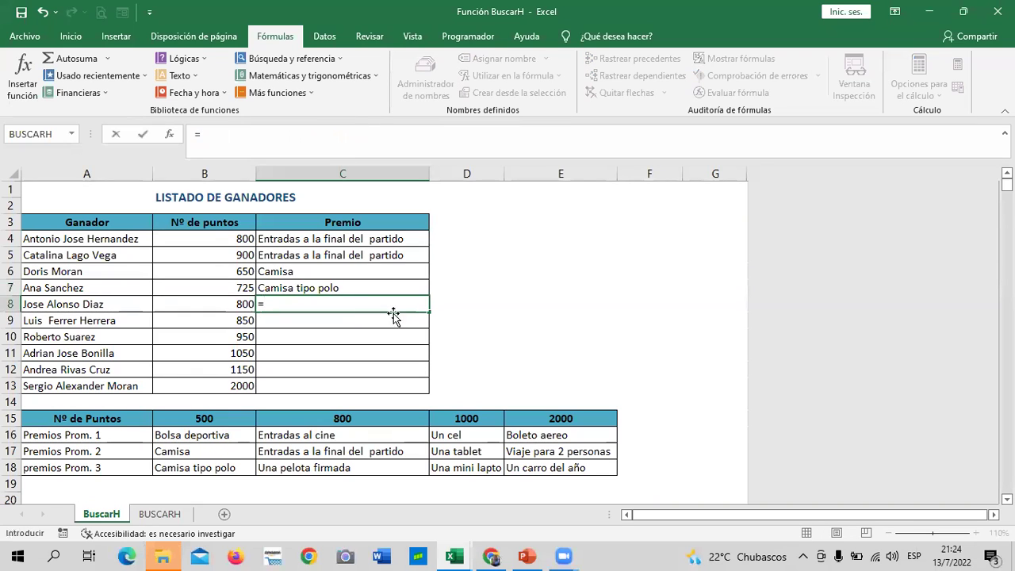
{"action": "key", "text": "BackSpace"}
{"action": "left_click", "coordinate": [378, 287]}
{"action": "key", "text": "Down"}
{"action": "key", "text": "Right"}
{"action": "key", "text": "Right"}
{"action": "left_click", "coordinate": [403, 288]}
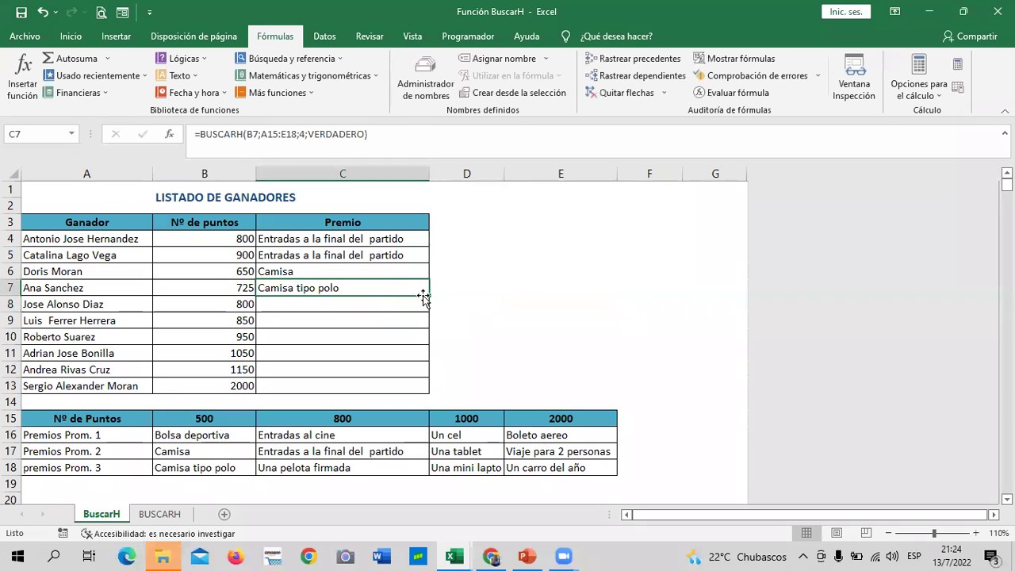
{"action": "left_click_drag", "start_coordinate": [428, 295], "coordinate": [428, 387]}
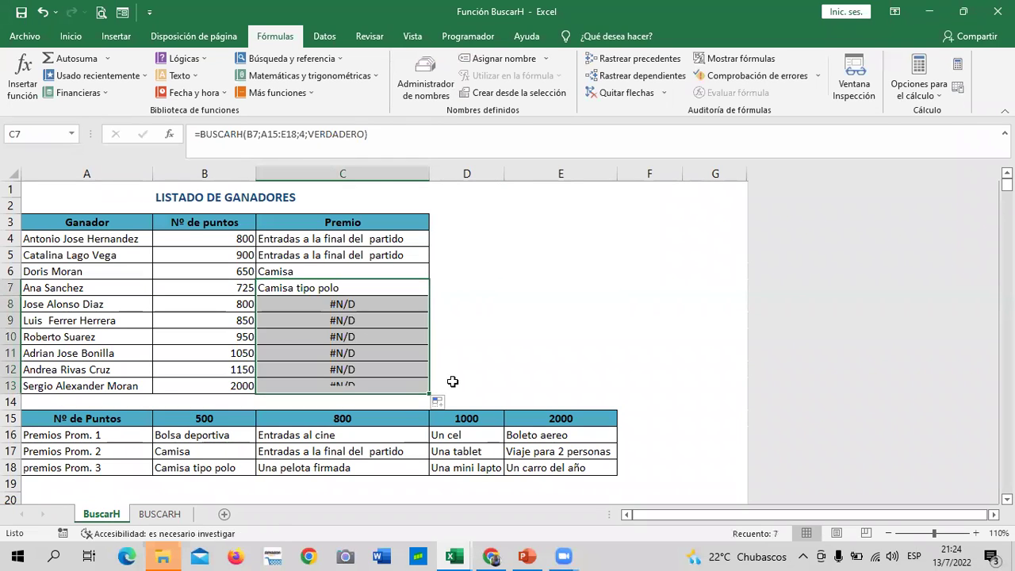
{"action": "left_click", "coordinate": [514, 323]}
{"action": "left_click", "coordinate": [357, 305]}
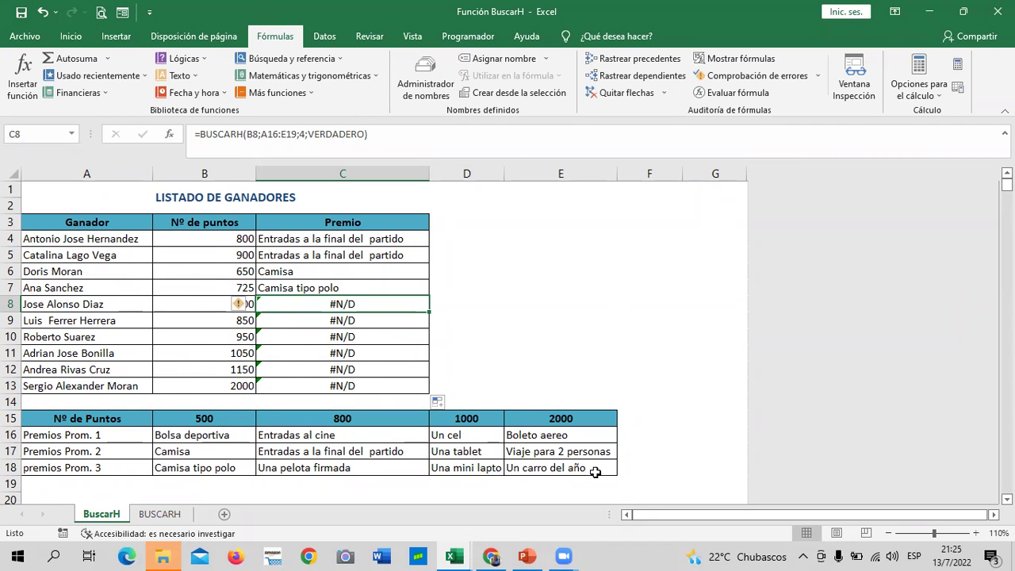
Compare C7's table range with C8's shifted range in the formula bar.
{"action": "left_click", "coordinate": [407, 363]}
{"action": "left_click", "coordinate": [374, 304]}
{"action": "left_click", "coordinate": [374, 287]}
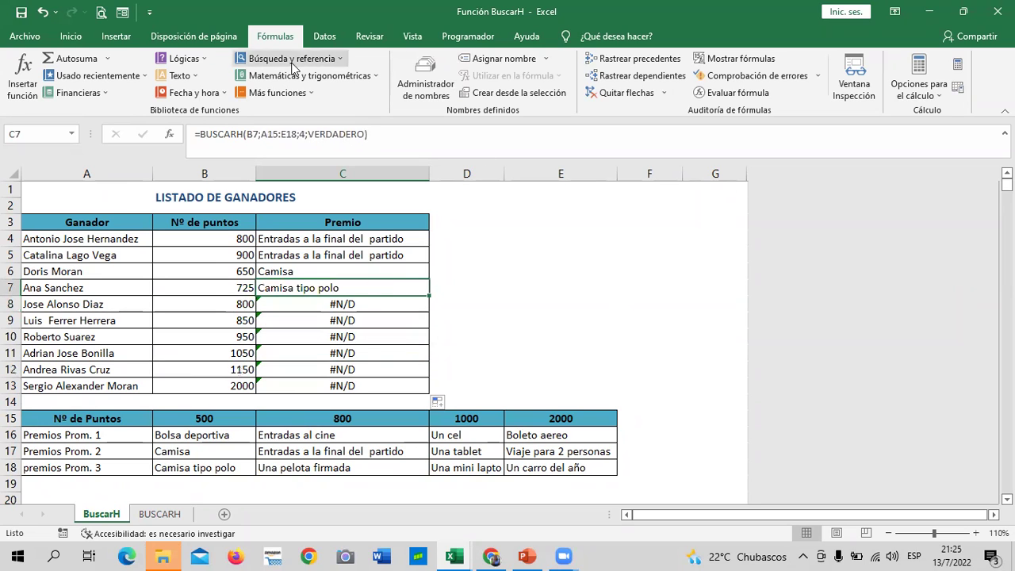
{"action": "left_click", "coordinate": [262, 132]}
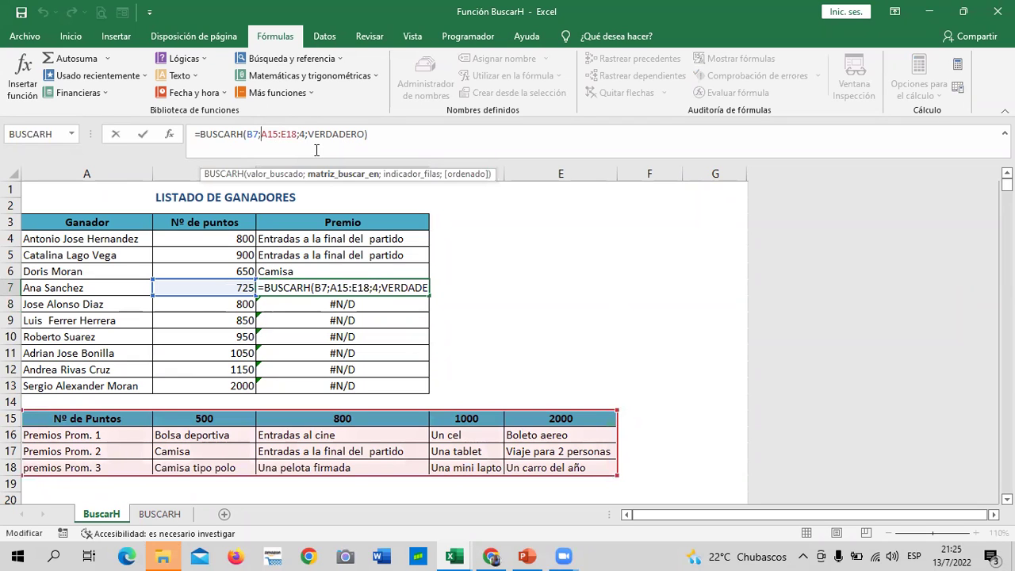
{"action": "key", "text": "Return"}
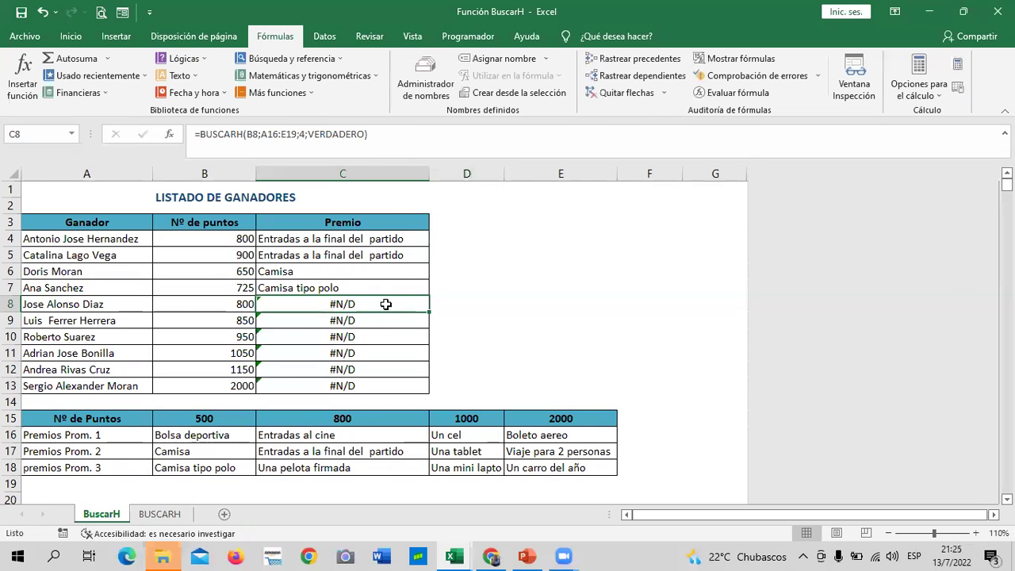
{"action": "left_click", "coordinate": [406, 133]}
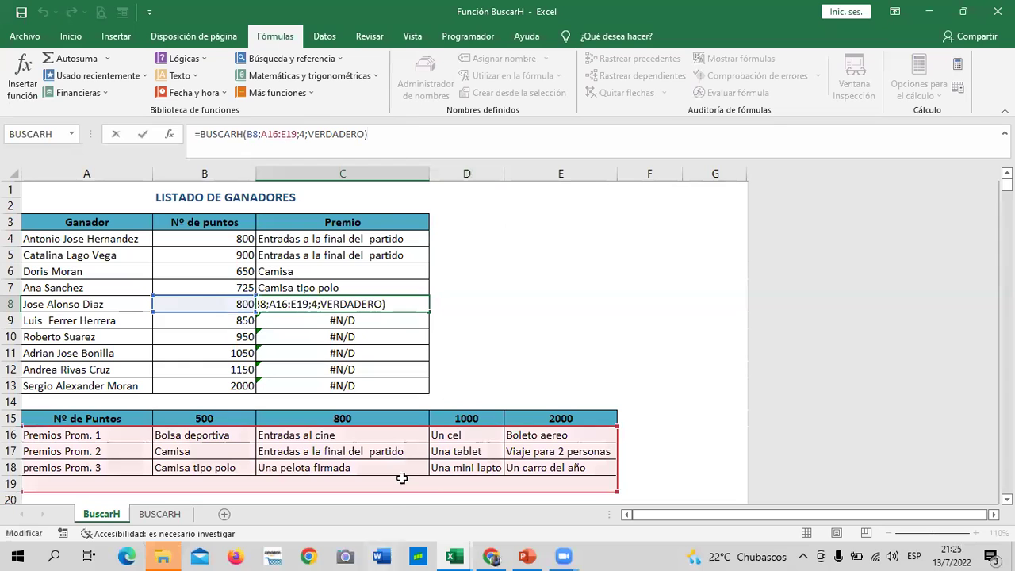
{"action": "left_click", "coordinate": [650, 343]}
{"action": "left_click", "coordinate": [354, 306]}
Make C7's prize table reference absolute as $A$15:$E$18.
{"action": "left_click", "coordinate": [397, 289]}
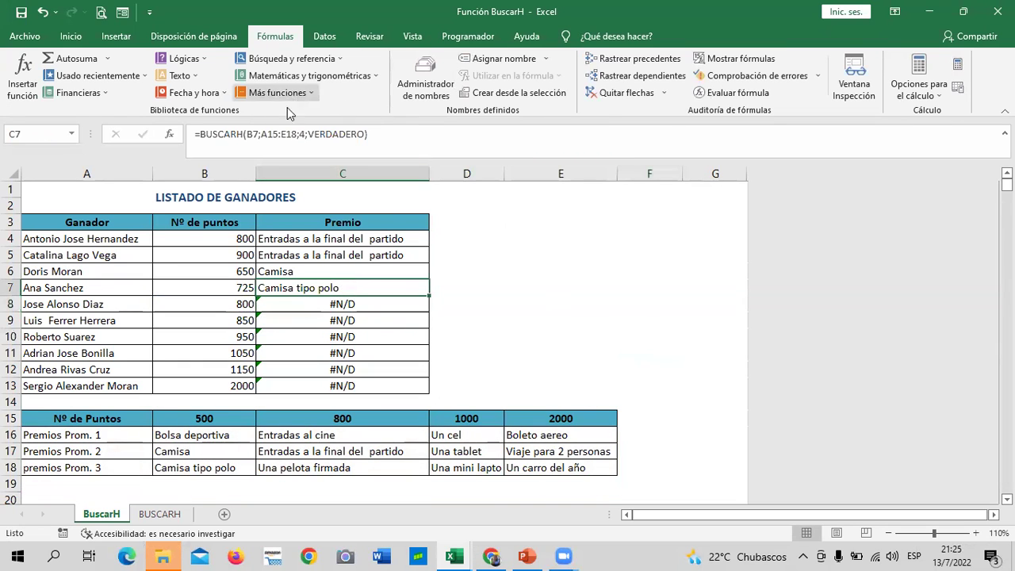
{"action": "left_click", "coordinate": [267, 134]}
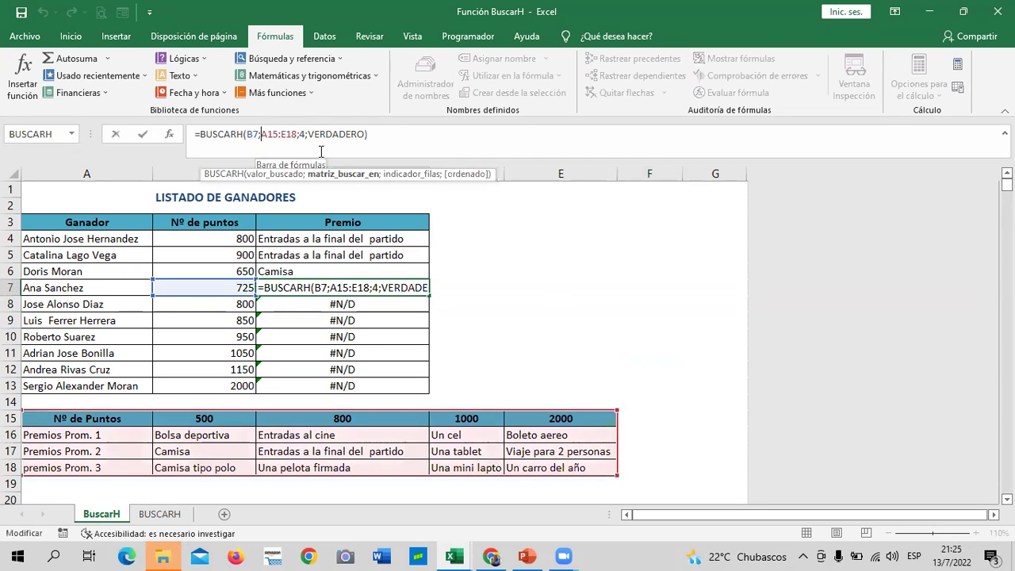
{"action": "type", "text": "$"}
{"action": "left_click", "coordinate": [274, 135]}
{"action": "type", "text": "$"}
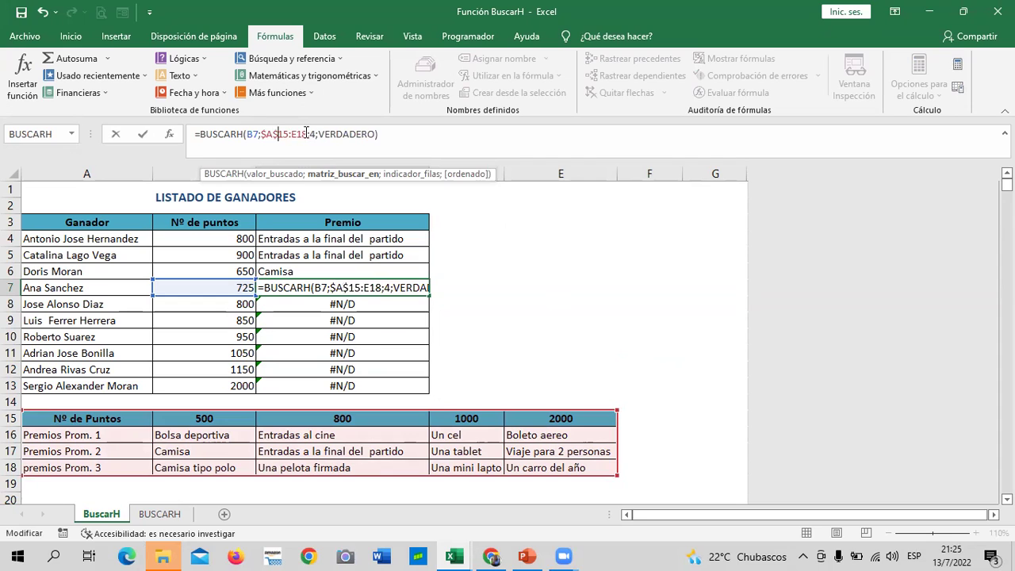
{"action": "left_click", "coordinate": [291, 134]}
{"action": "type", "text": "$A"}
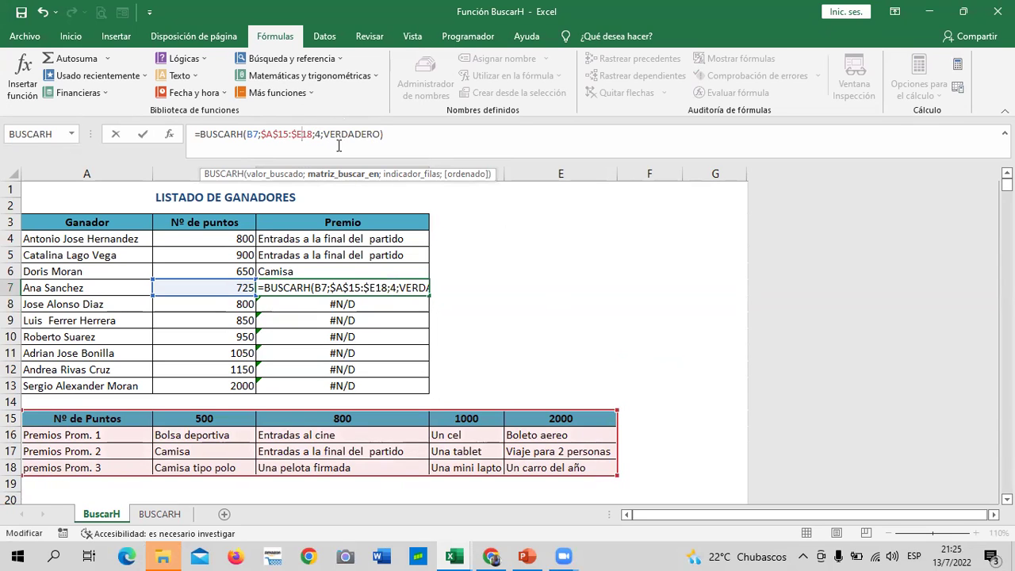
{"action": "type", "text": "$"}
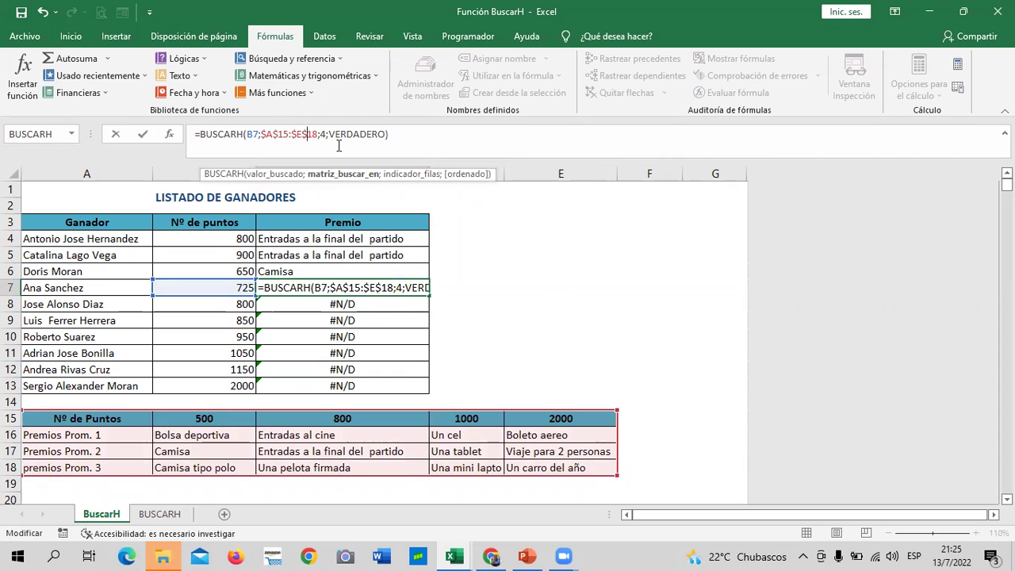
{"action": "key", "text": "Return"}
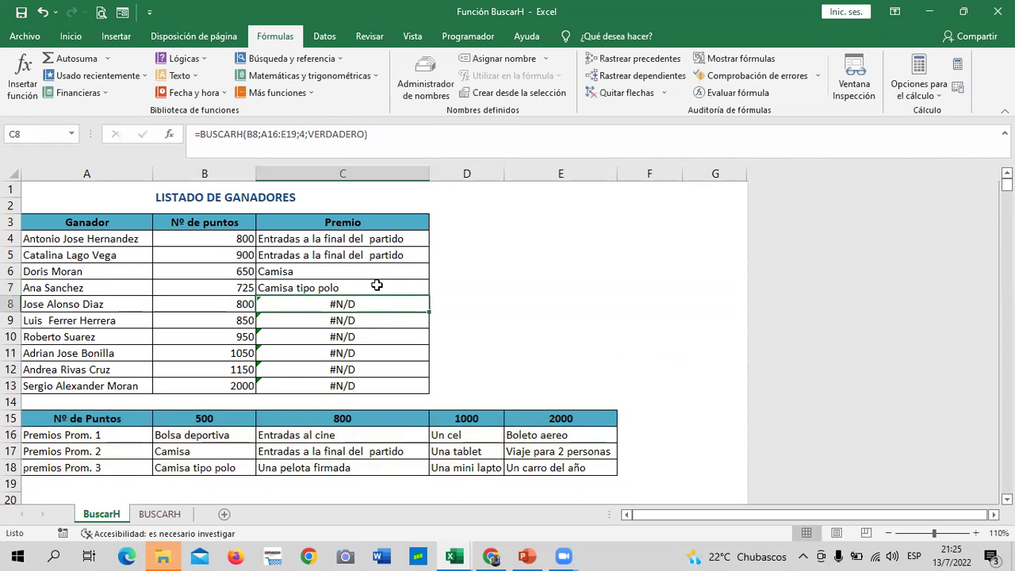
{"action": "left_click", "coordinate": [376, 285]}
Fill C7's locked formula down through C13 and review C13 against the 2000-point prize.
{"action": "left_click_drag", "start_coordinate": [430, 296], "coordinate": [443, 388]}
{"action": "left_click", "coordinate": [496, 333]}
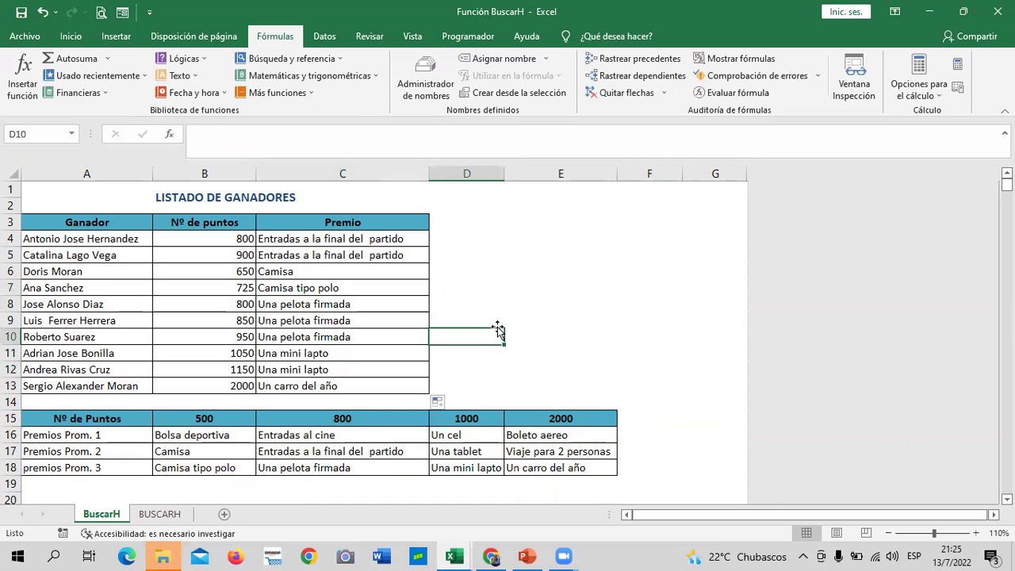
{"action": "left_click", "coordinate": [354, 384]}
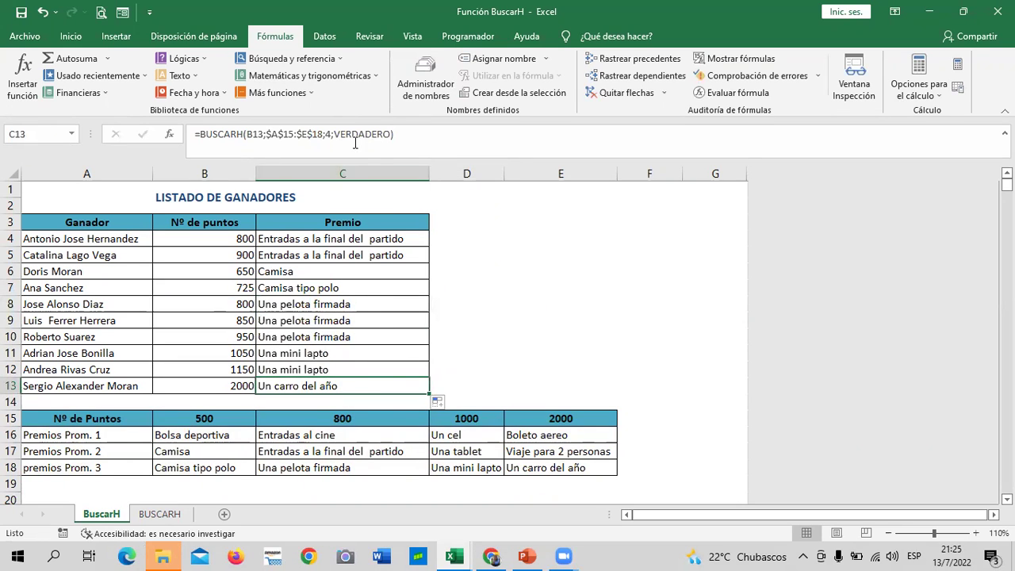
{"action": "left_click", "coordinate": [525, 469]}
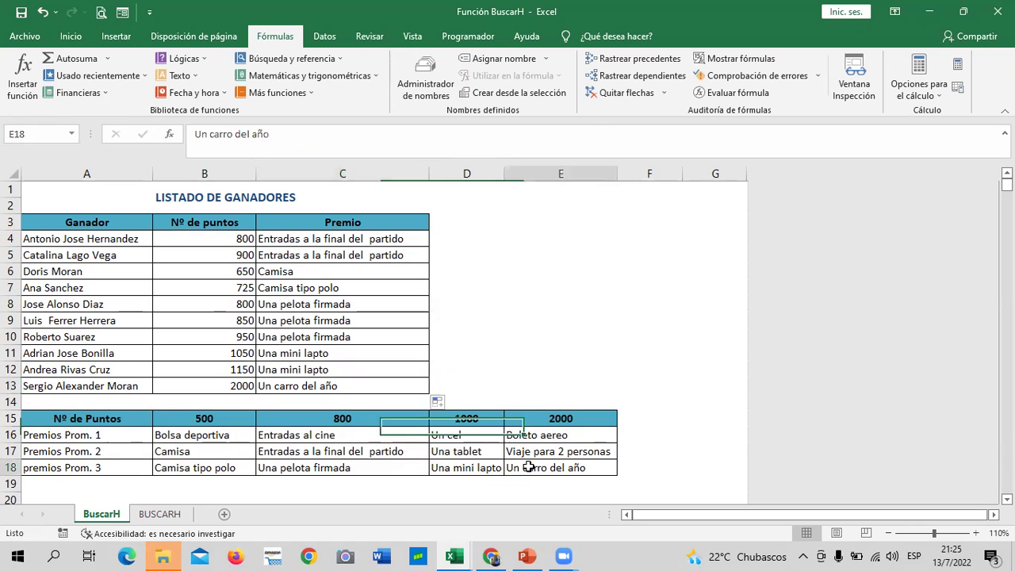
{"action": "left_click", "coordinate": [331, 289]}
{"action": "left_click", "coordinate": [350, 386]}
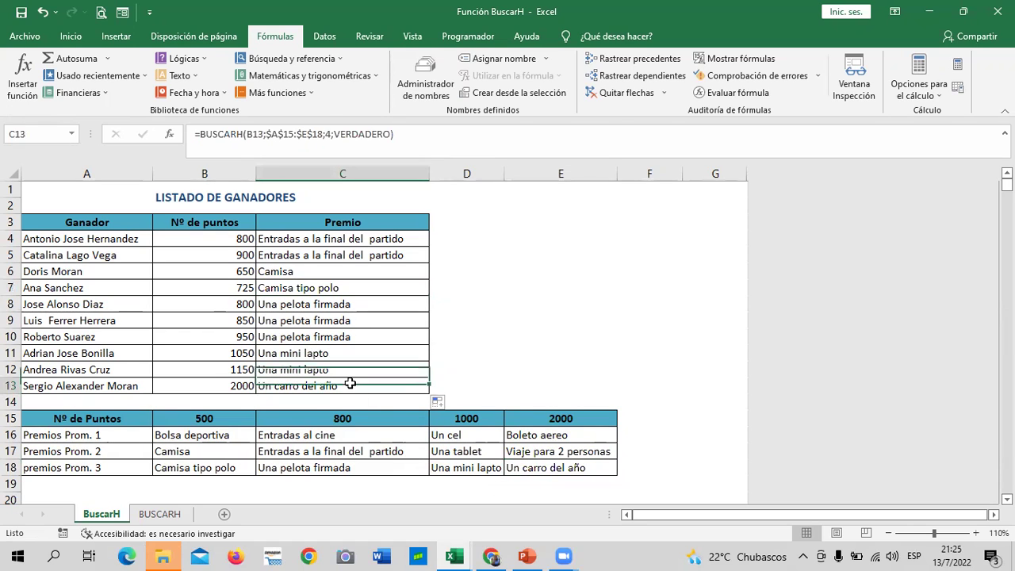
Check the Premios Prom. 1–3 row labels in the prize table, then recheck C13's formula.
{"action": "left_click", "coordinate": [346, 467]}
{"action": "left_click", "coordinate": [62, 469]}
{"action": "left_click", "coordinate": [68, 420]}
{"action": "left_click", "coordinate": [70, 438]}
{"action": "left_click", "coordinate": [71, 451]}
{"action": "left_click", "coordinate": [73, 466]}
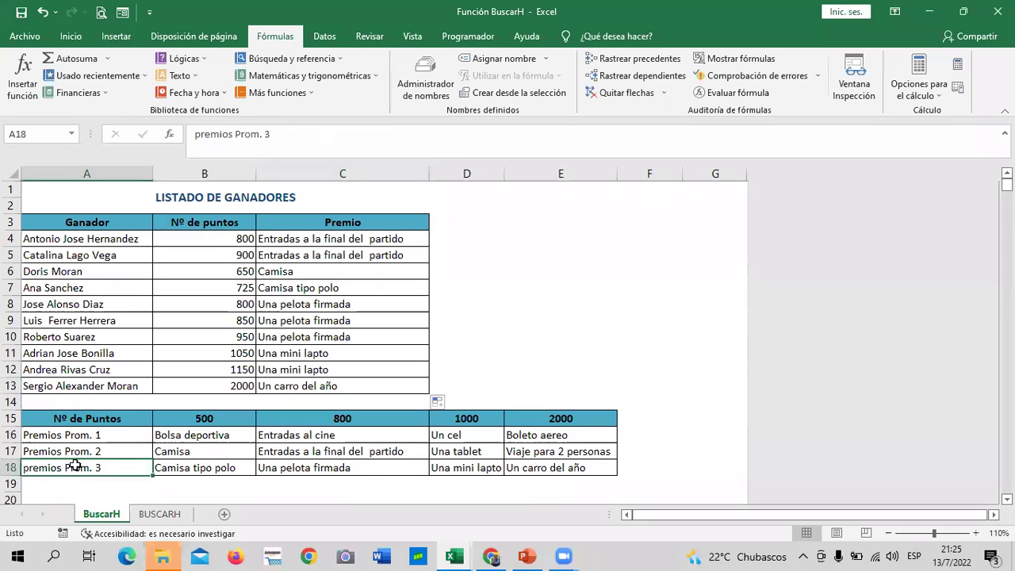
{"action": "left_click", "coordinate": [368, 384]}
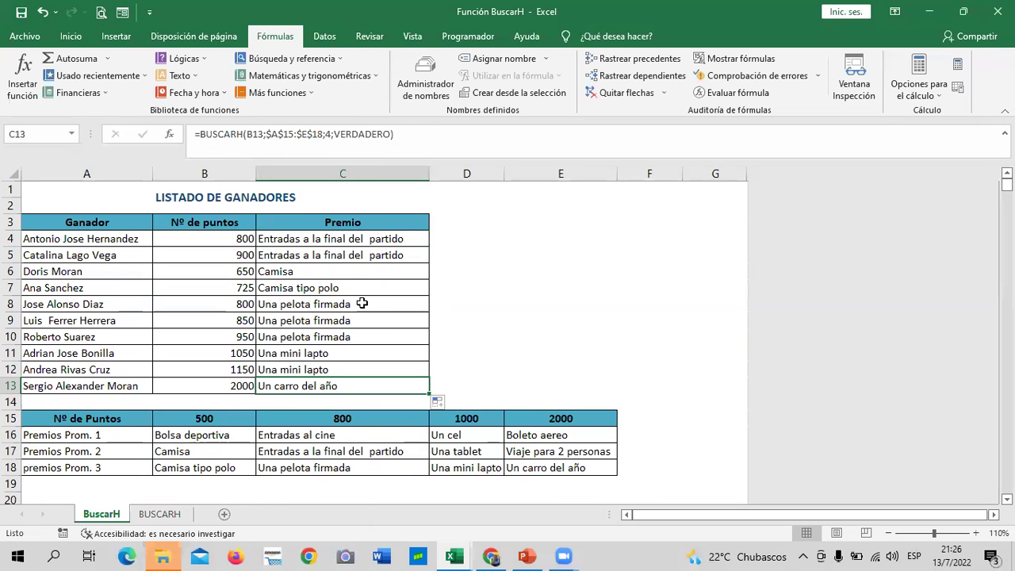
{"action": "left_click", "coordinate": [359, 305]}
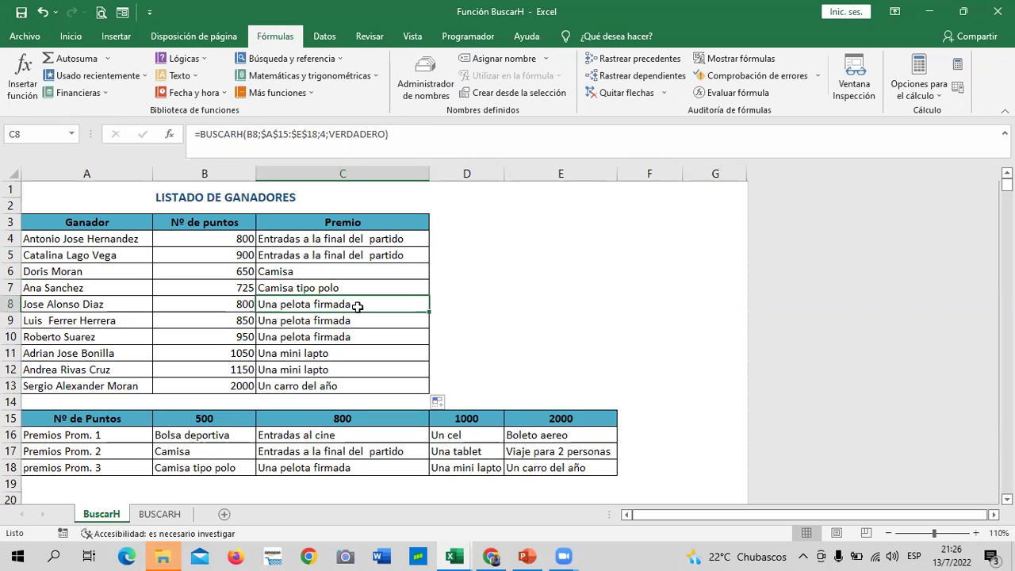
{"action": "left_click", "coordinate": [349, 321]}
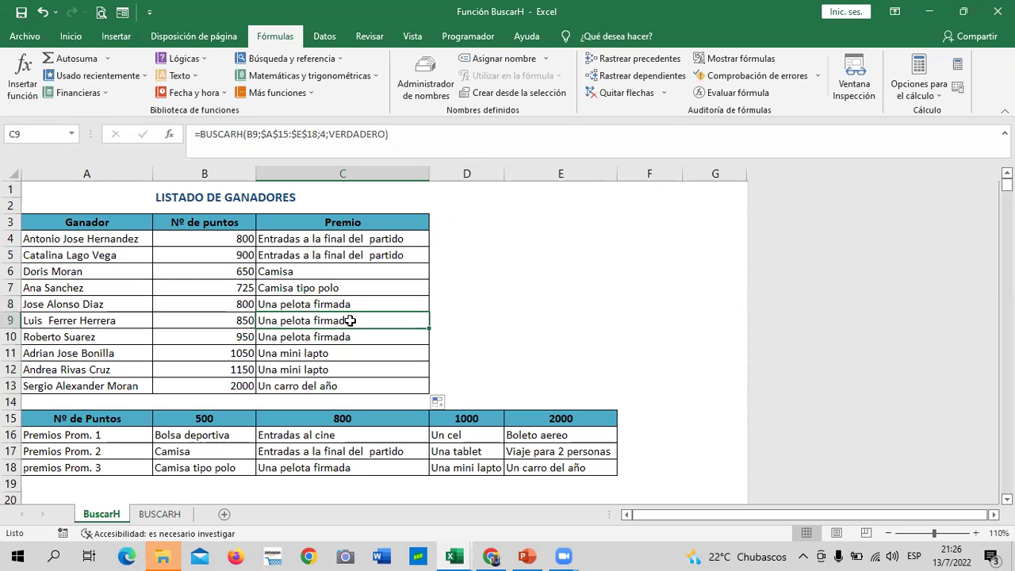
{"action": "left_click", "coordinate": [344, 336]}
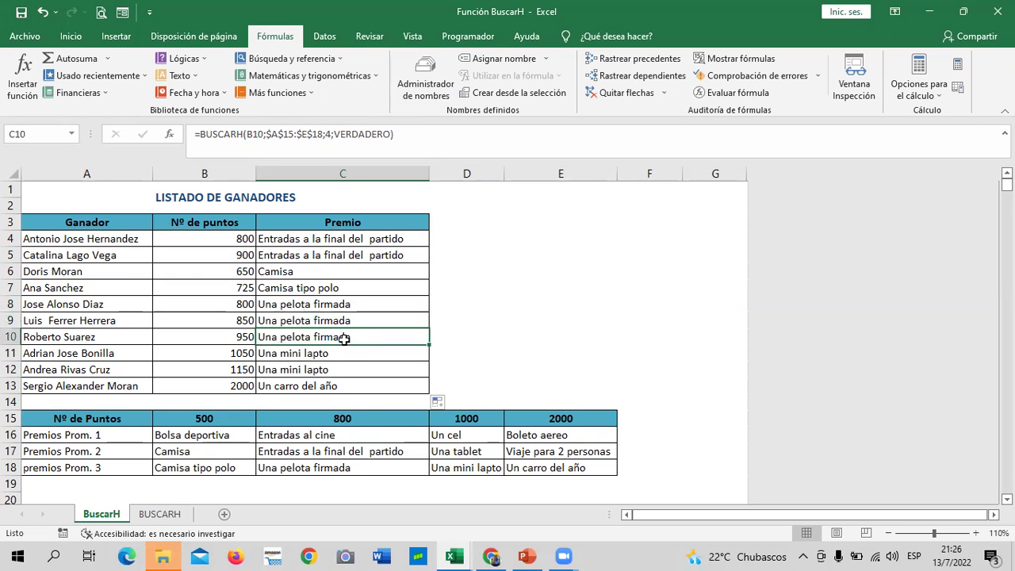
{"action": "left_click", "coordinate": [344, 353]}
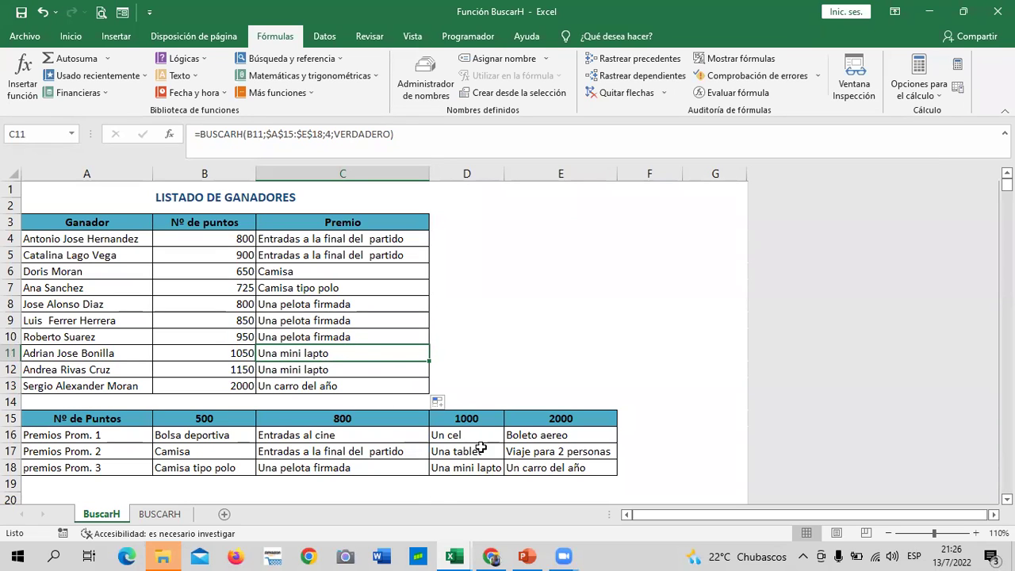
{"action": "left_click", "coordinate": [349, 370]}
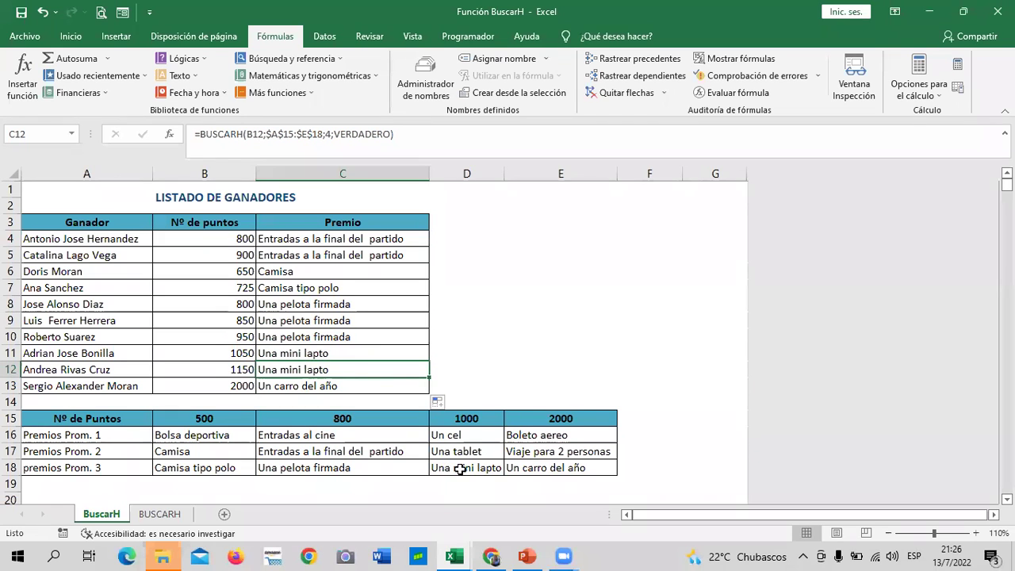
{"action": "left_click", "coordinate": [354, 388]}
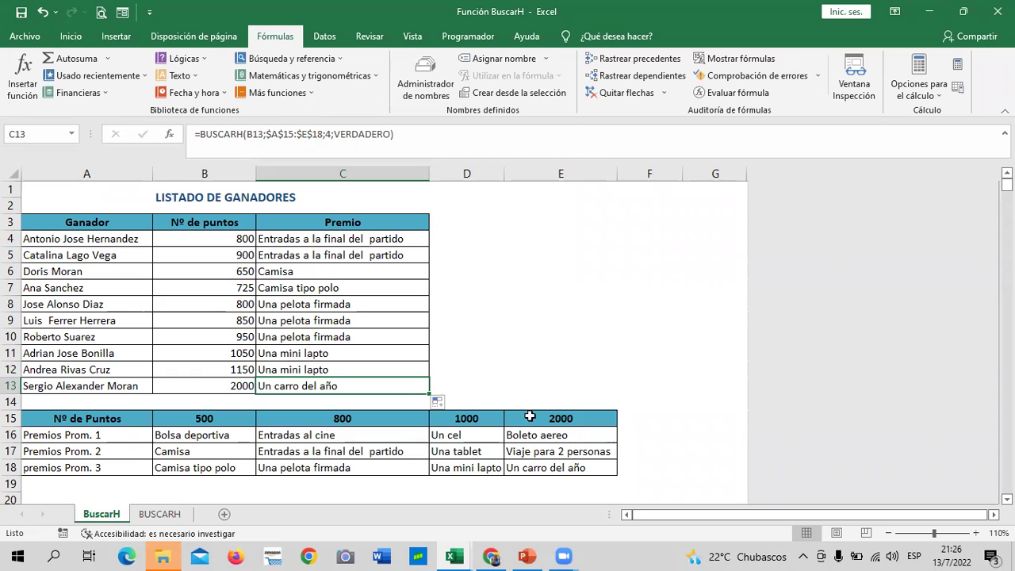
{"action": "left_click", "coordinate": [544, 468]}
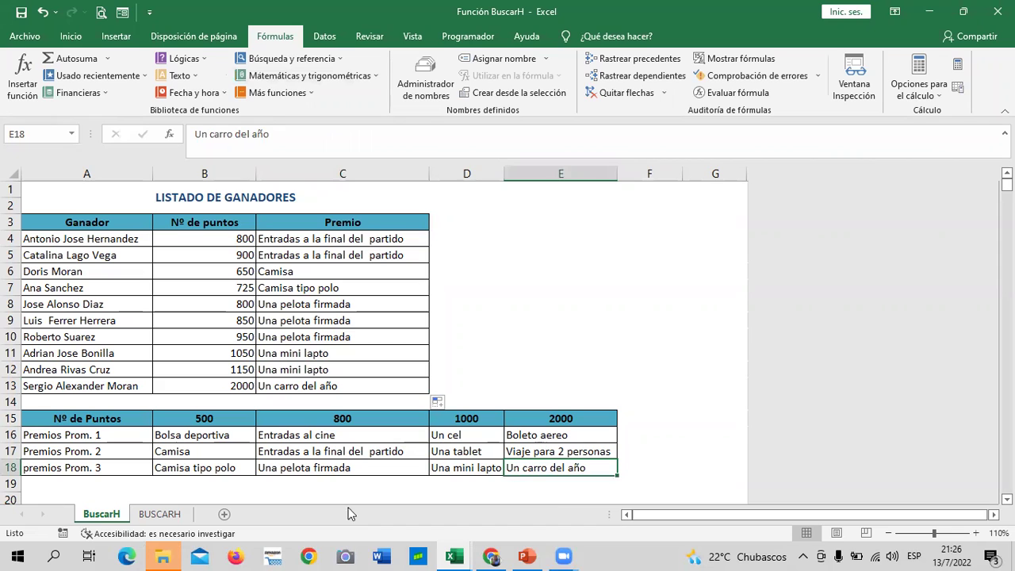
{"action": "left_click", "coordinate": [523, 323]}
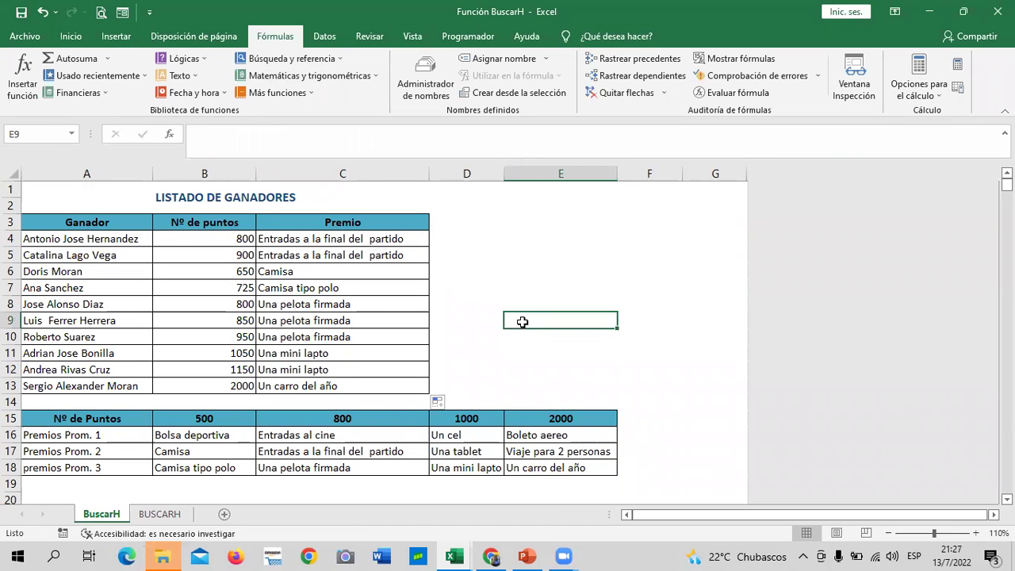
{"action": "left_click", "coordinate": [466, 255]}
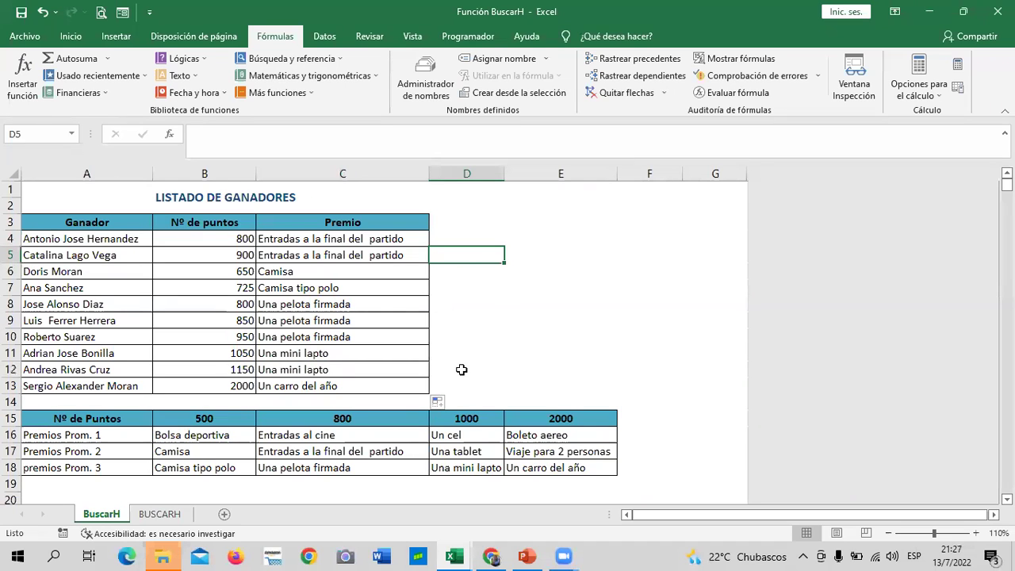
{"action": "scroll", "coordinate": [460, 367], "scroll_direction": "down", "scroll_amount": 3}
{"action": "scroll", "coordinate": [444, 362], "scroll_direction": "up", "scroll_amount": 1}
{"action": "scroll", "coordinate": [444, 362], "scroll_direction": "up", "scroll_amount": 2}
{"action": "scroll", "coordinate": [439, 356], "scroll_direction": "down", "scroll_amount": 1}
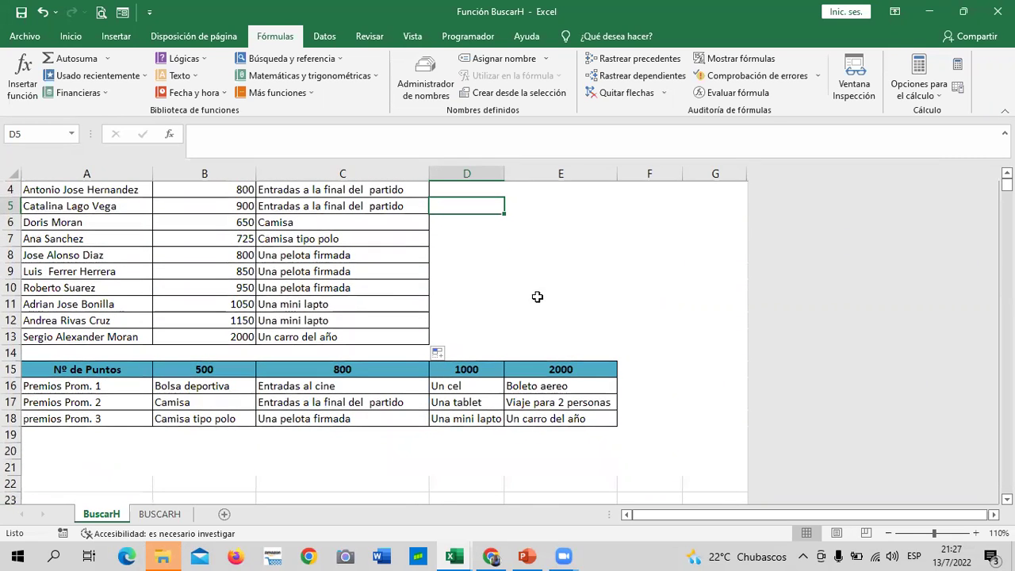
{"action": "left_click", "coordinate": [562, 282]}
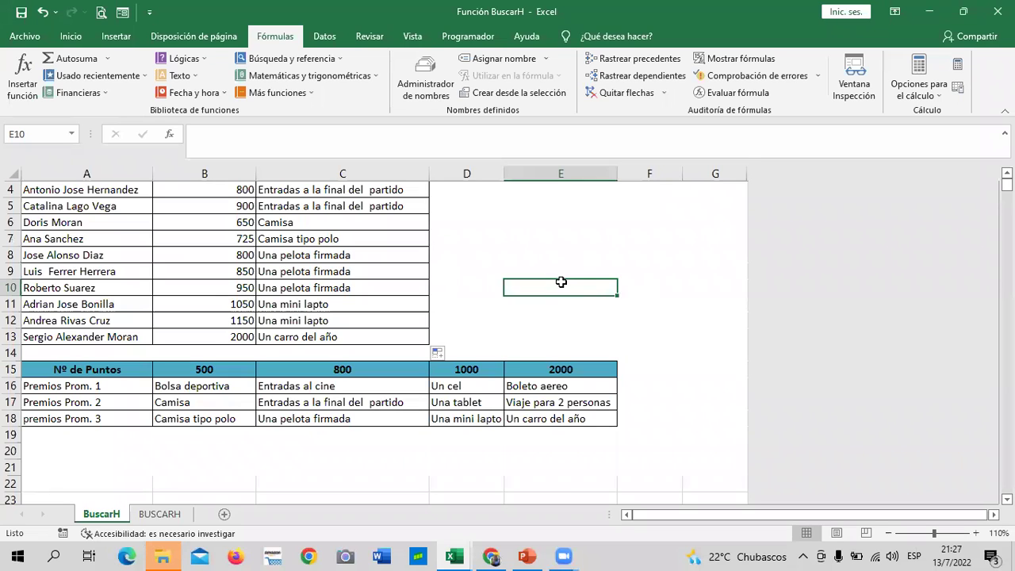
{"action": "left_click", "coordinate": [642, 320]}
{"action": "left_click", "coordinate": [536, 326]}
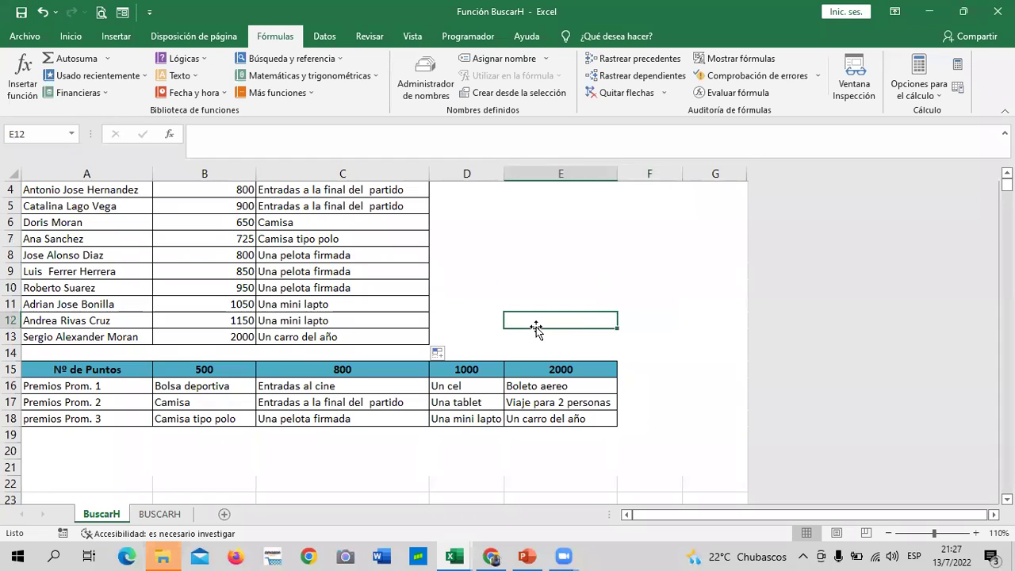
{"action": "left_click", "coordinate": [453, 285]}
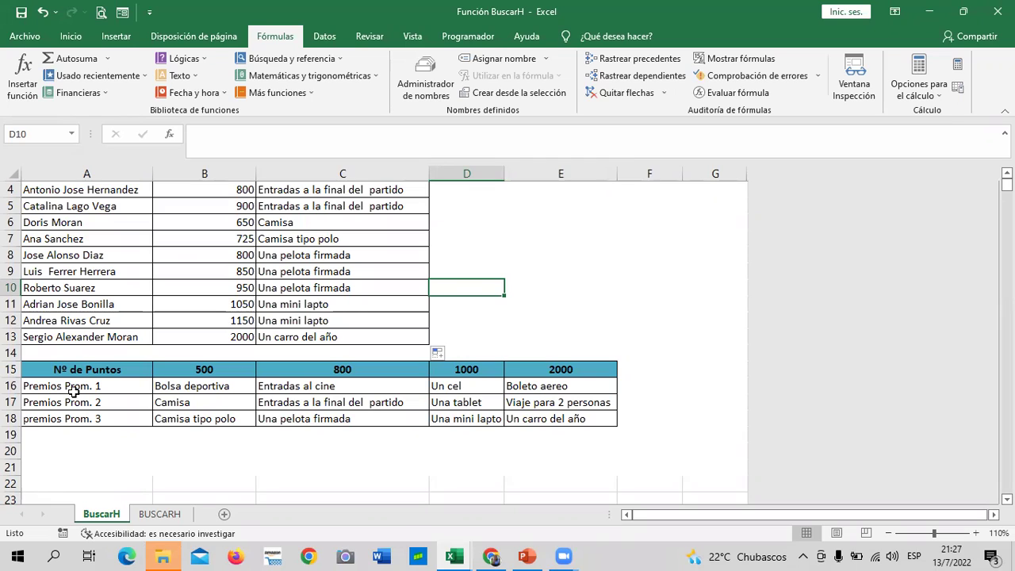
Select and review the points-and-prizes table A15:E18 with its Premios Prom. rows.
{"action": "left_click", "coordinate": [543, 94]}
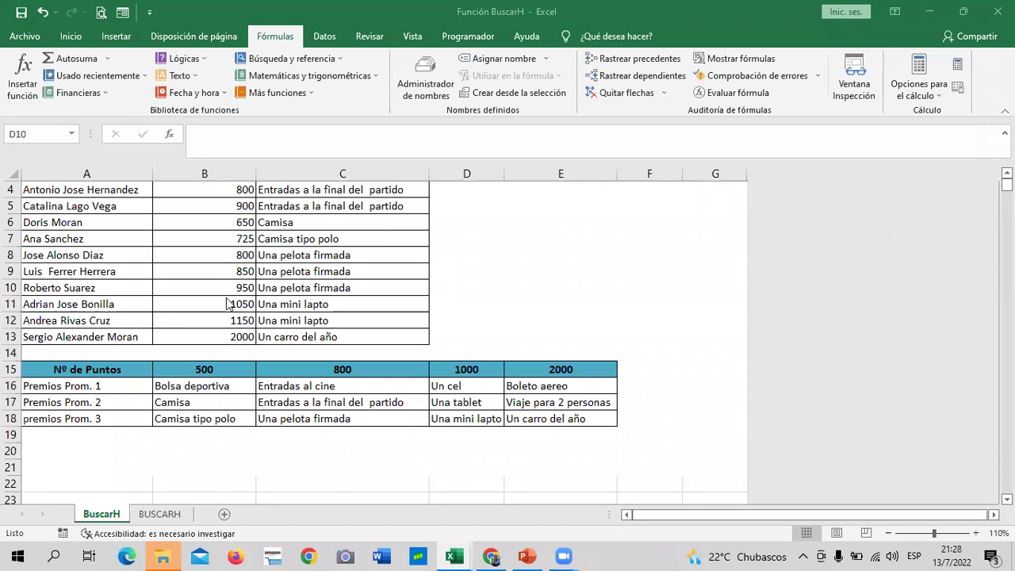
{"action": "scroll", "coordinate": [245, 285], "scroll_direction": "up", "scroll_amount": 1}
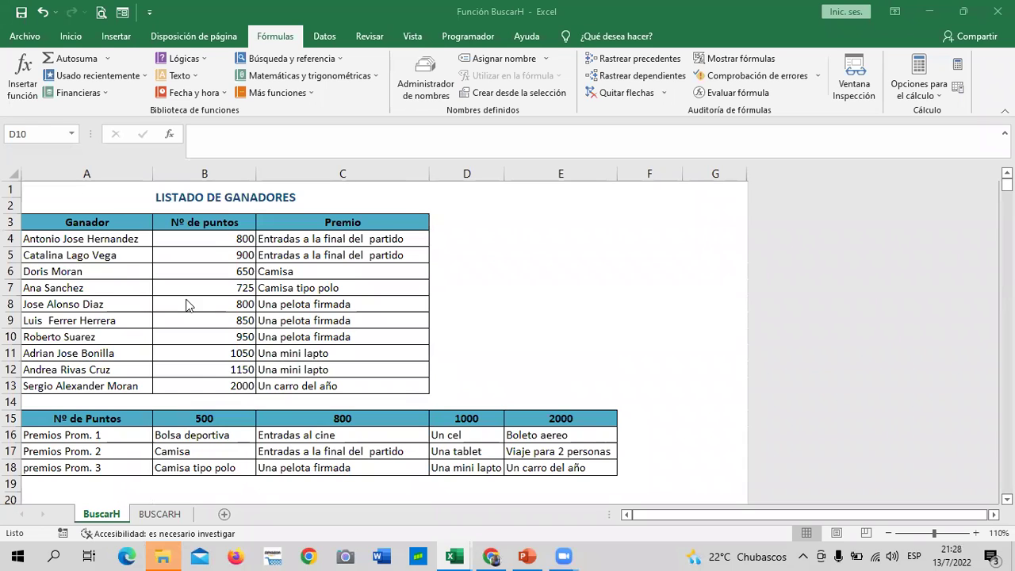
{"action": "scroll", "coordinate": [156, 334], "scroll_direction": "down", "scroll_amount": 1}
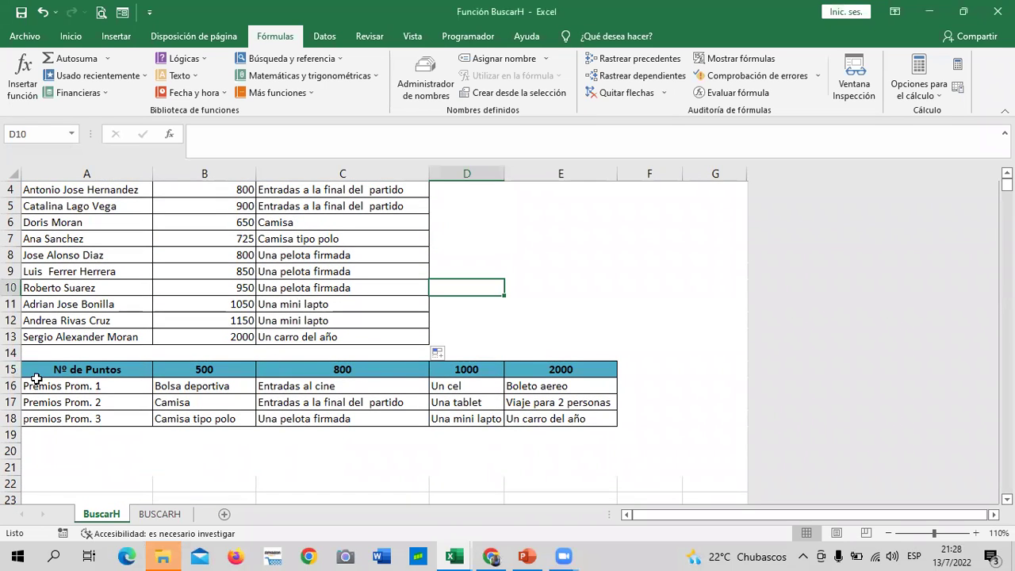
{"action": "left_click_drag", "start_coordinate": [30, 386], "coordinate": [31, 415]}
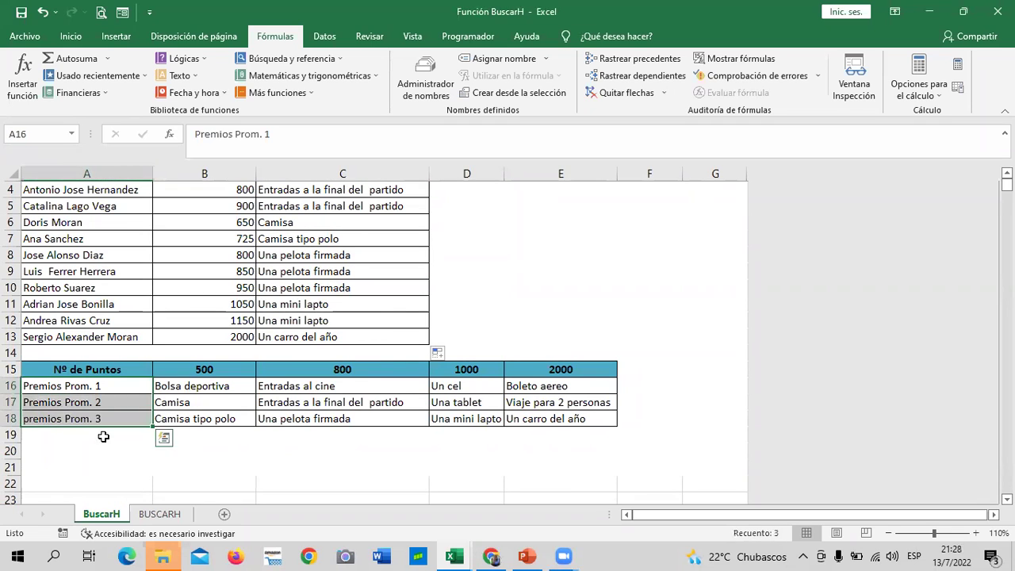
{"action": "left_click", "coordinate": [171, 436]}
{"action": "mouse_move", "coordinate": [109, 386]}
{"action": "left_mouse_down"}
{"action": "mouse_move", "coordinate": [370, 416]}
{"action": "mouse_move", "coordinate": [587, 418]}
{"action": "left_mouse_up"}
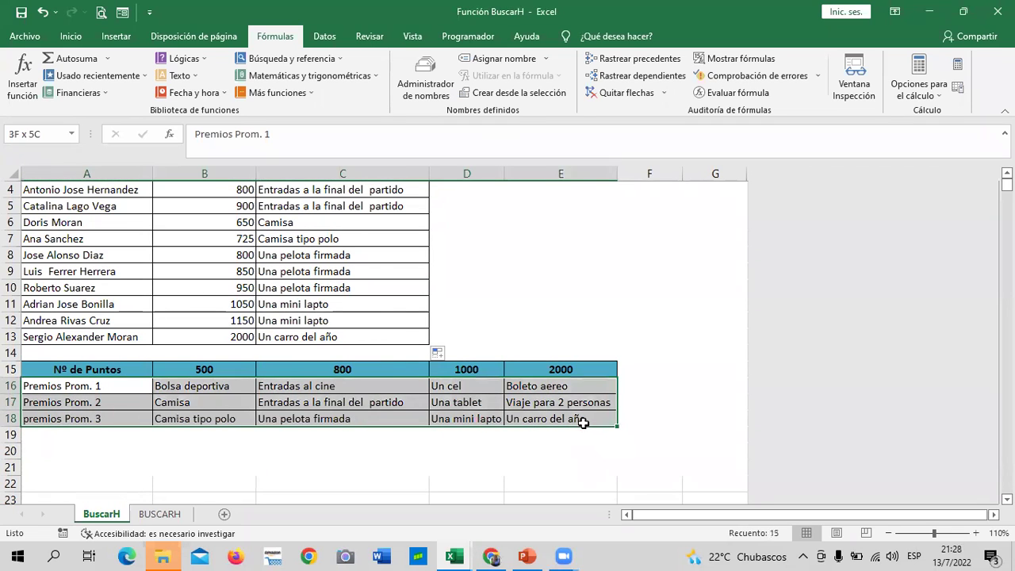
{"action": "left_click", "coordinate": [126, 372]}
{"action": "left_click", "coordinate": [190, 402]}
{"action": "left_click", "coordinate": [191, 451]}
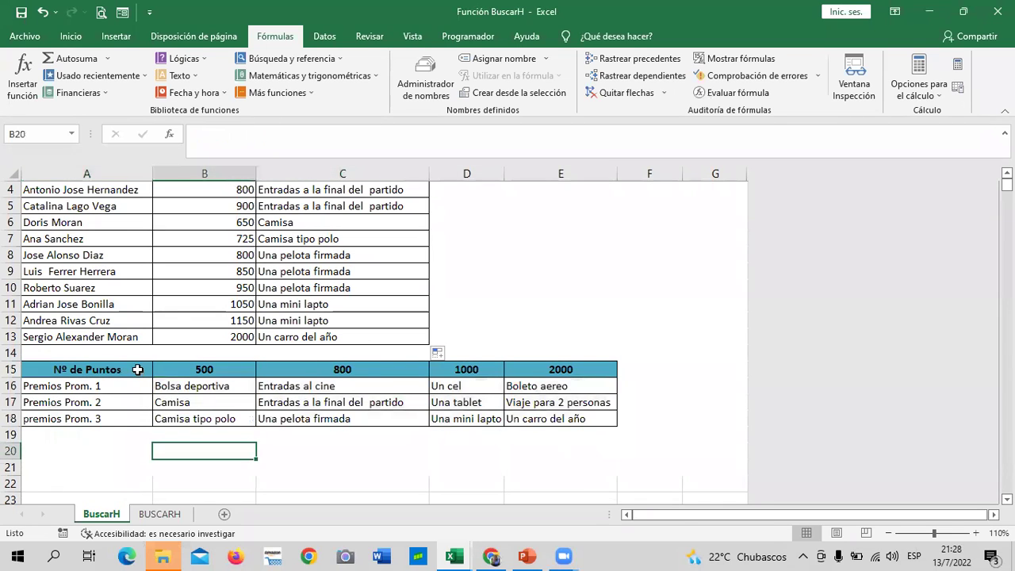
{"action": "left_click_drag", "start_coordinate": [137, 369], "coordinate": [590, 417]}
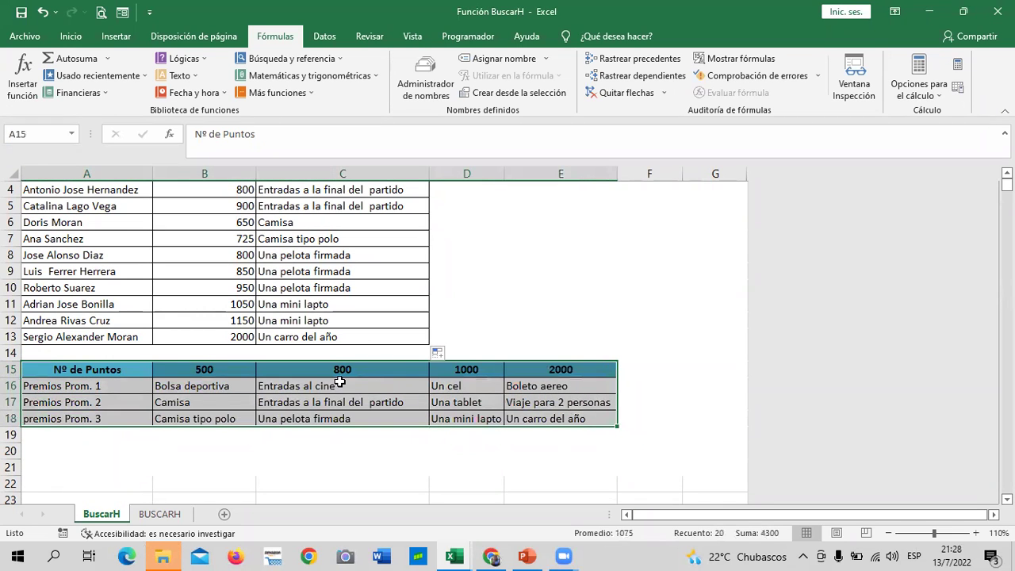
{"action": "left_click", "coordinate": [316, 456]}
Check the Premios Prom. 1–3 labels and Nº de Puntos header, then return to D10.
{"action": "left_click", "coordinate": [116, 389]}
{"action": "left_click", "coordinate": [117, 402]}
{"action": "left_click", "coordinate": [111, 419]}
{"action": "left_click", "coordinate": [141, 478]}
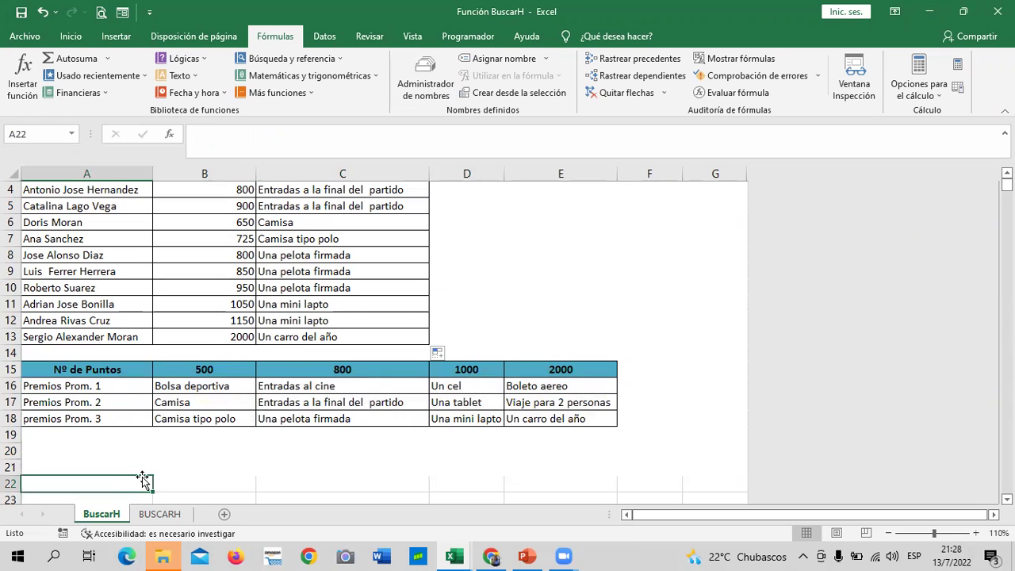
{"action": "left_click", "coordinate": [136, 367]}
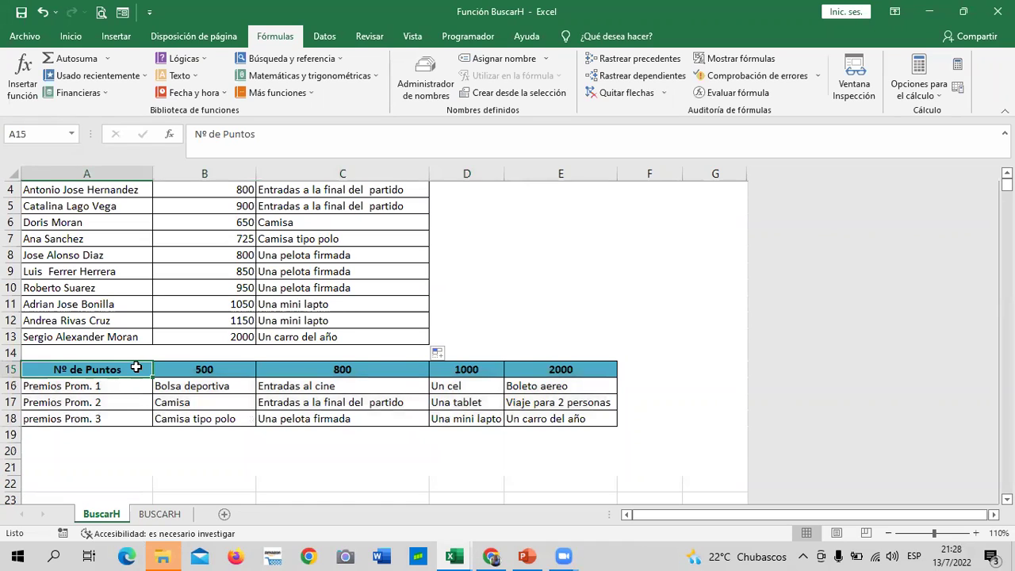
{"action": "left_click", "coordinate": [158, 446]}
{"action": "left_click", "coordinate": [124, 370]}
{"action": "left_click", "coordinate": [117, 386]}
{"action": "left_click", "coordinate": [118, 403]}
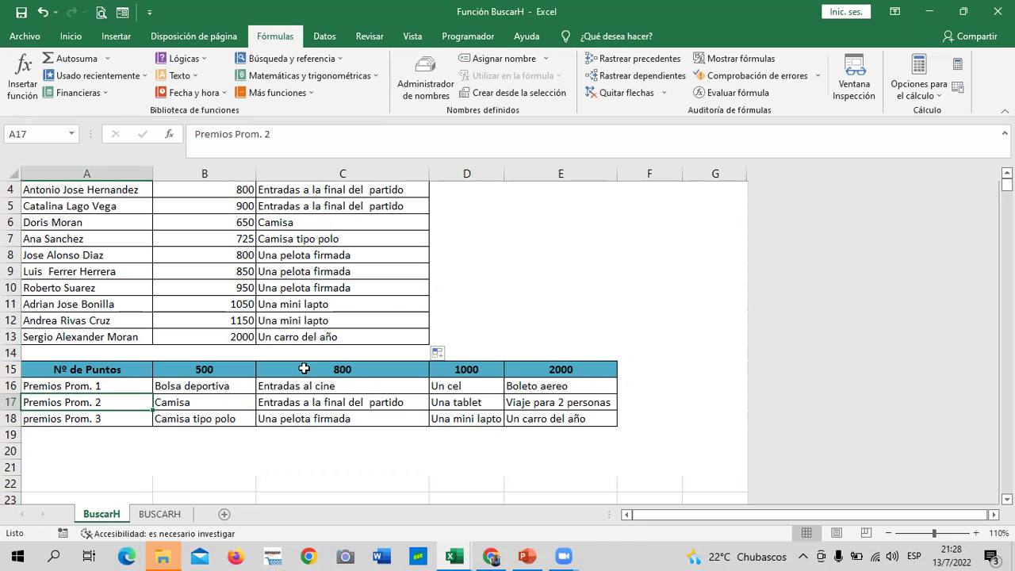
{"action": "left_click", "coordinate": [489, 287]}
{"action": "scroll", "coordinate": [499, 353], "scroll_direction": "up", "scroll_amount": 1}
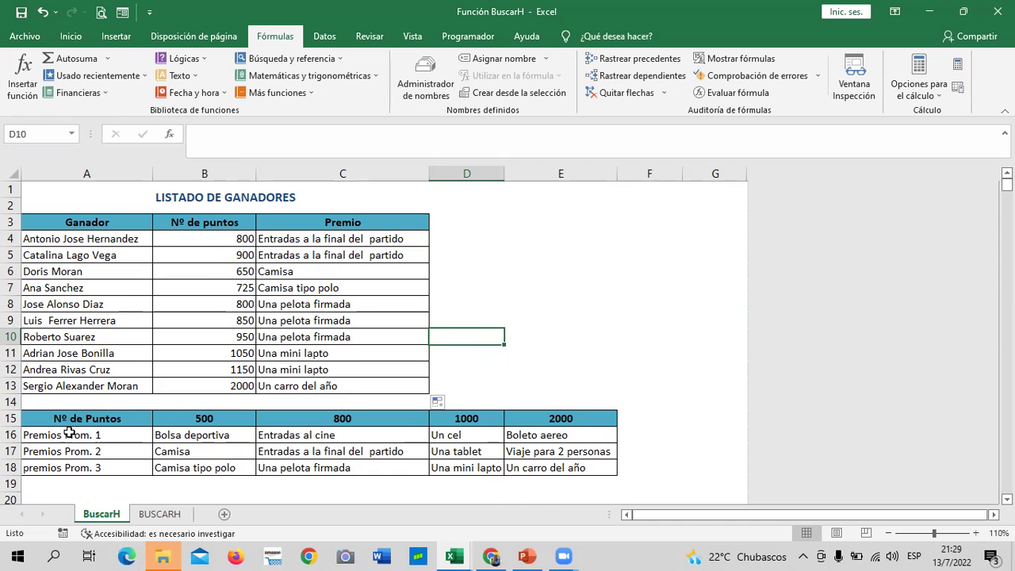
Go to the BUSCARH sheet, where code A09 shows price $ 50.00 and total $ 1,750.00.
{"action": "left_click", "coordinate": [11, 418]}
{"action": "left_click", "coordinate": [519, 333]}
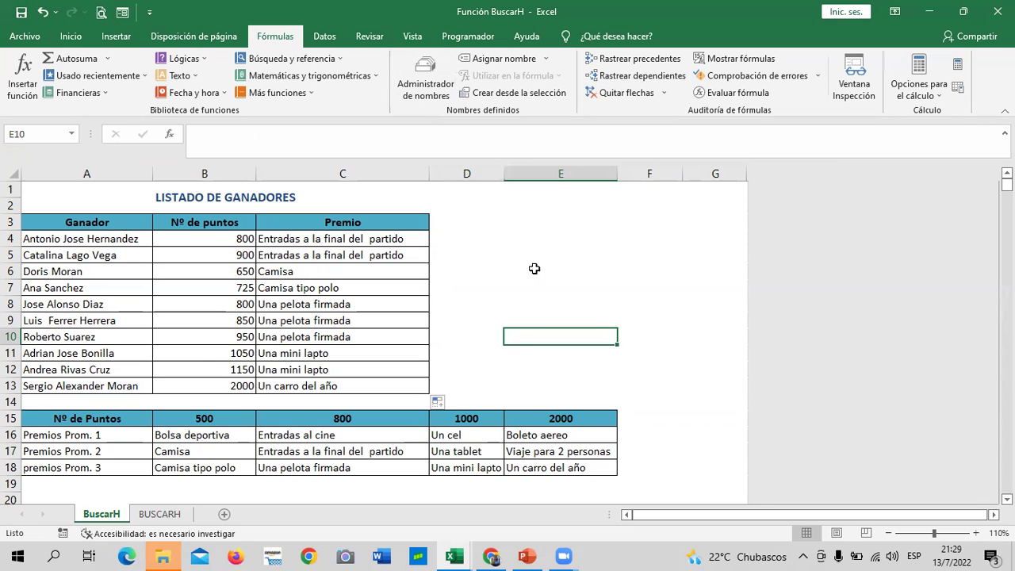
{"action": "left_click", "coordinate": [653, 354]}
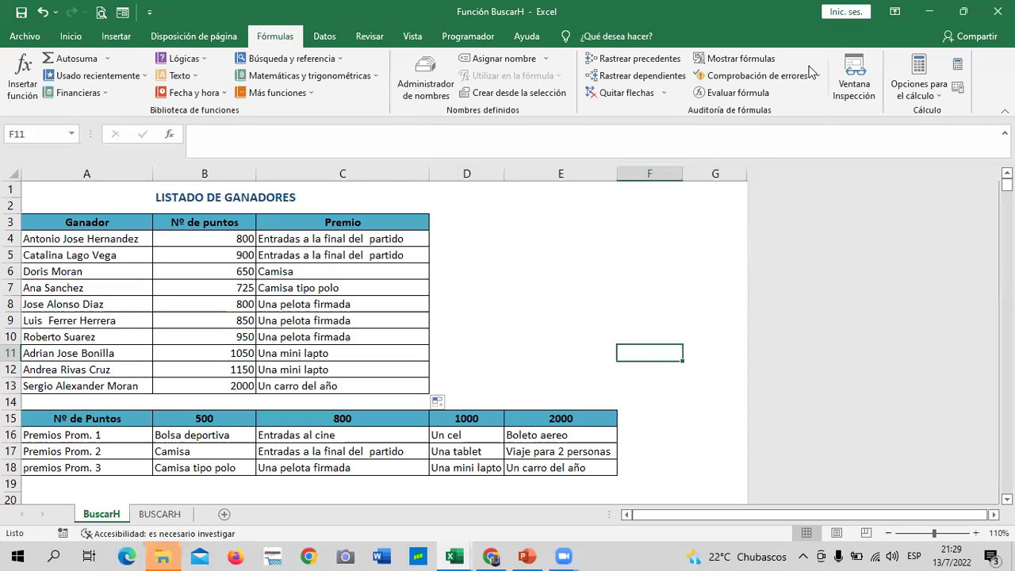
{"action": "left_click", "coordinate": [517, 350]}
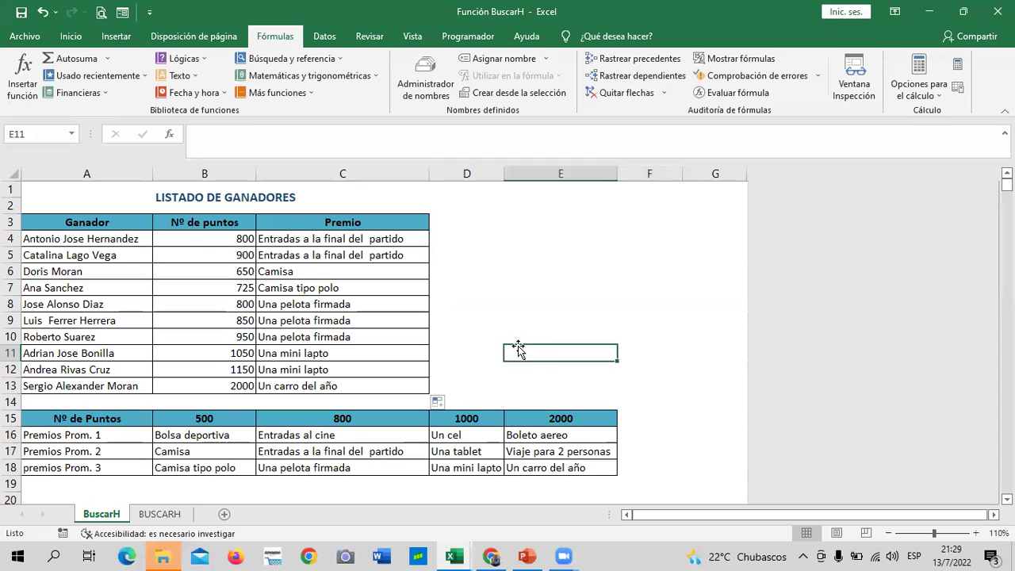
{"action": "left_click", "coordinate": [179, 517]}
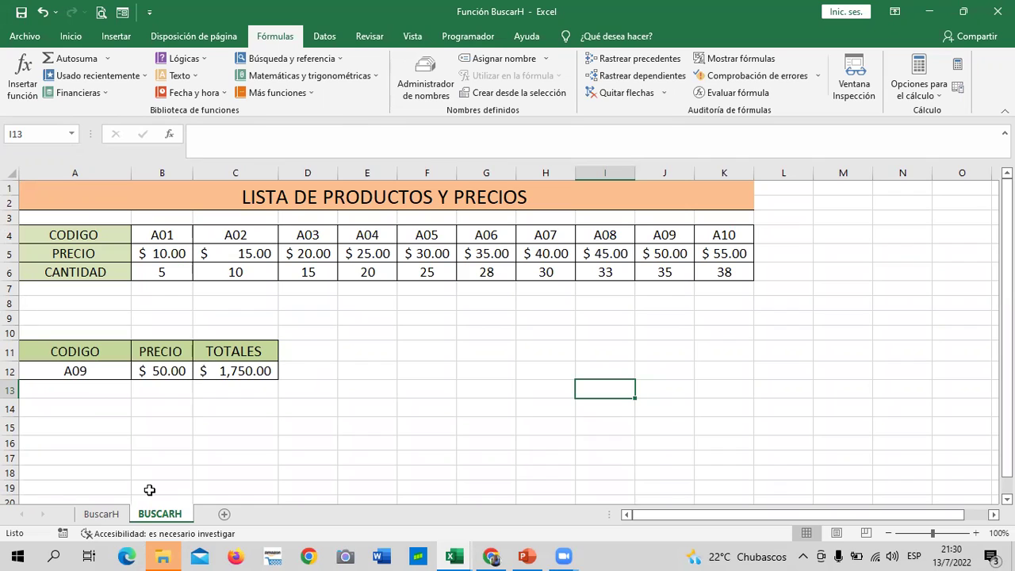
{"action": "left_click", "coordinate": [70, 367]}
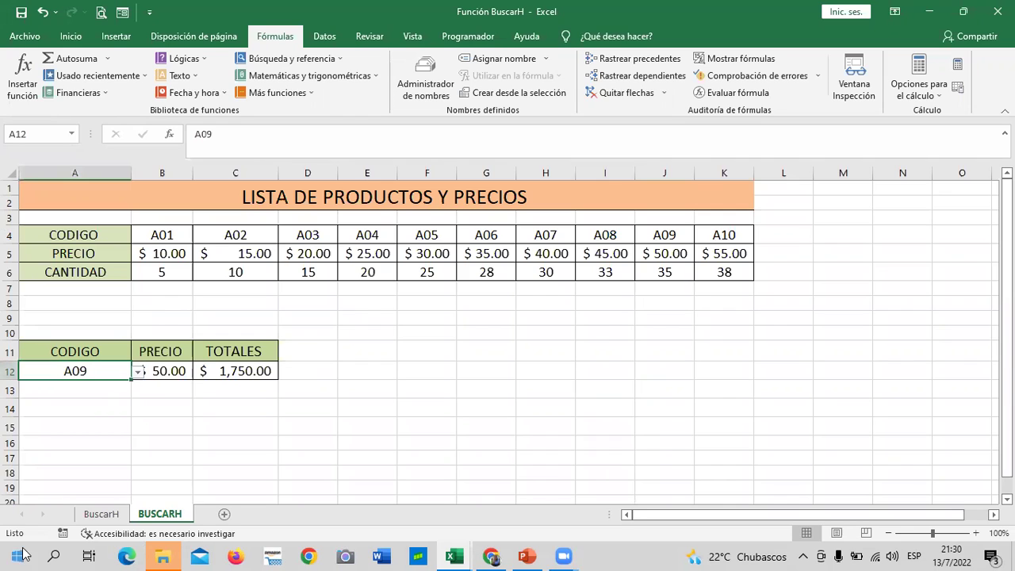
{"action": "left_click", "coordinate": [116, 251]}
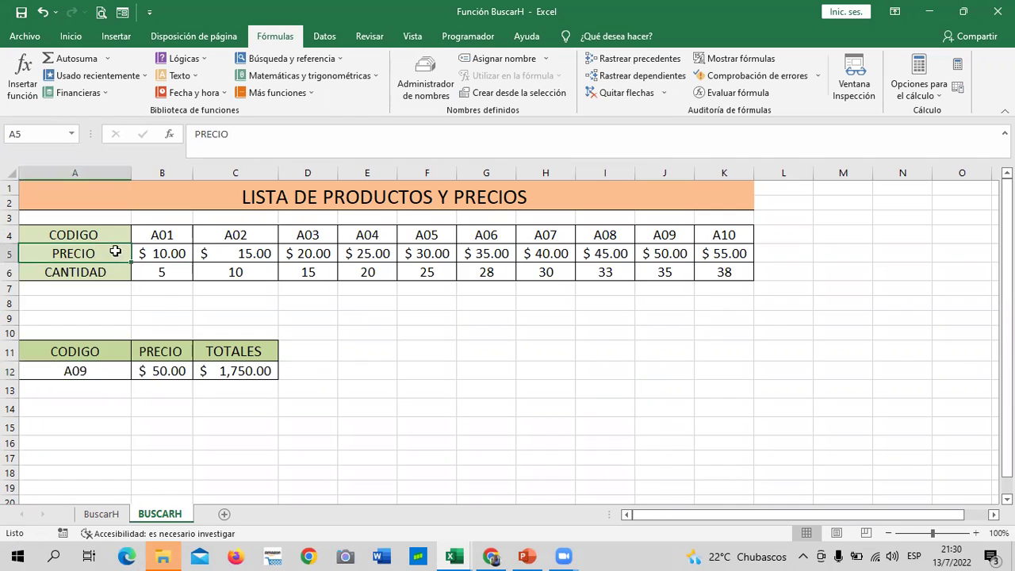
{"action": "left_click", "coordinate": [155, 254]}
{"action": "left_click", "coordinate": [198, 249]}
{"action": "left_click_drag", "start_coordinate": [173, 239], "coordinate": [220, 232]}
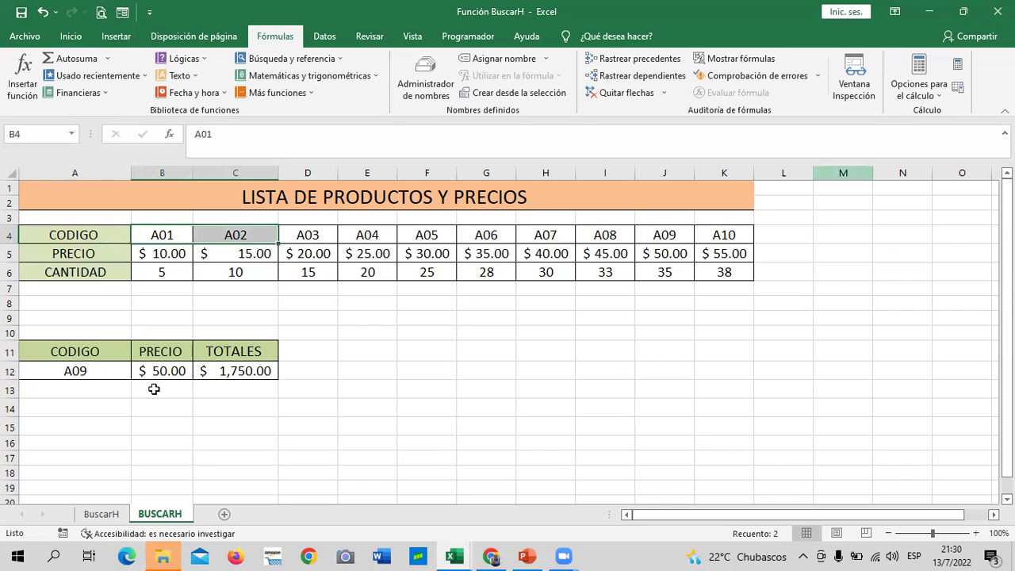
{"action": "left_click", "coordinate": [239, 272]}
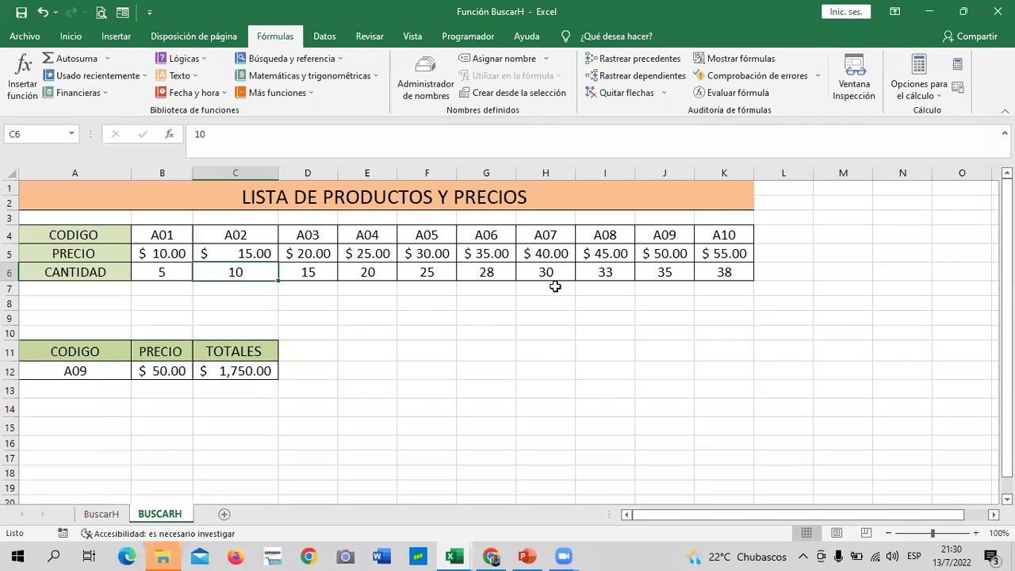
{"action": "left_click", "coordinate": [95, 371]}
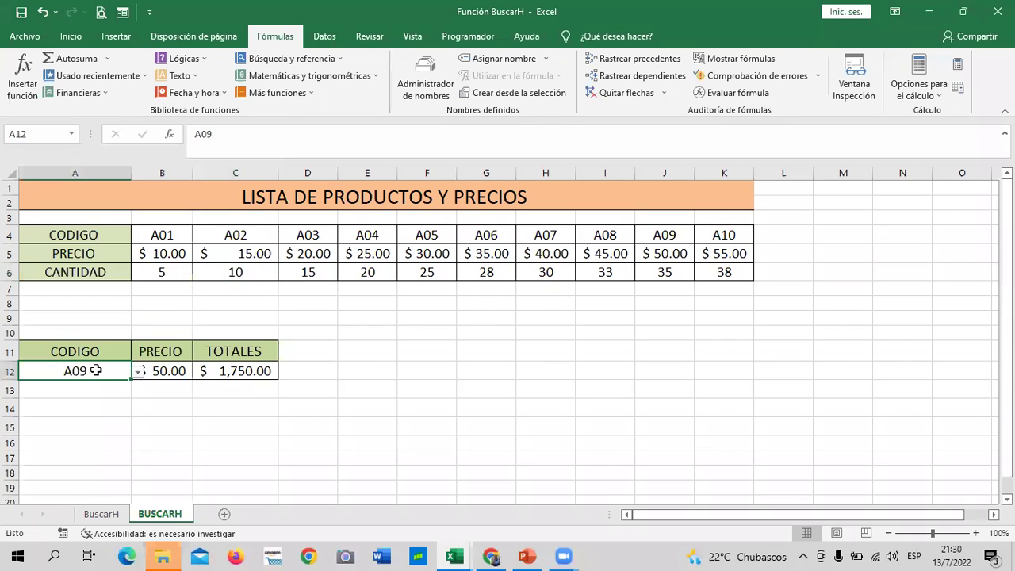
Pick A08 from cell A12's code list, giving price $ 45.00 and total $ 1,485.00.
{"action": "left_click", "coordinate": [138, 371]}
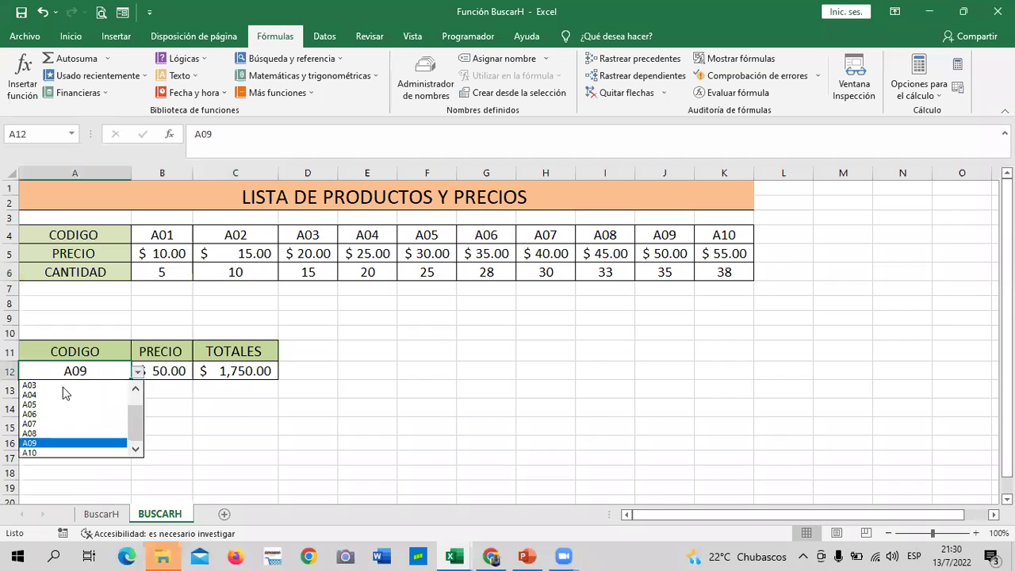
{"action": "left_click", "coordinate": [88, 373]}
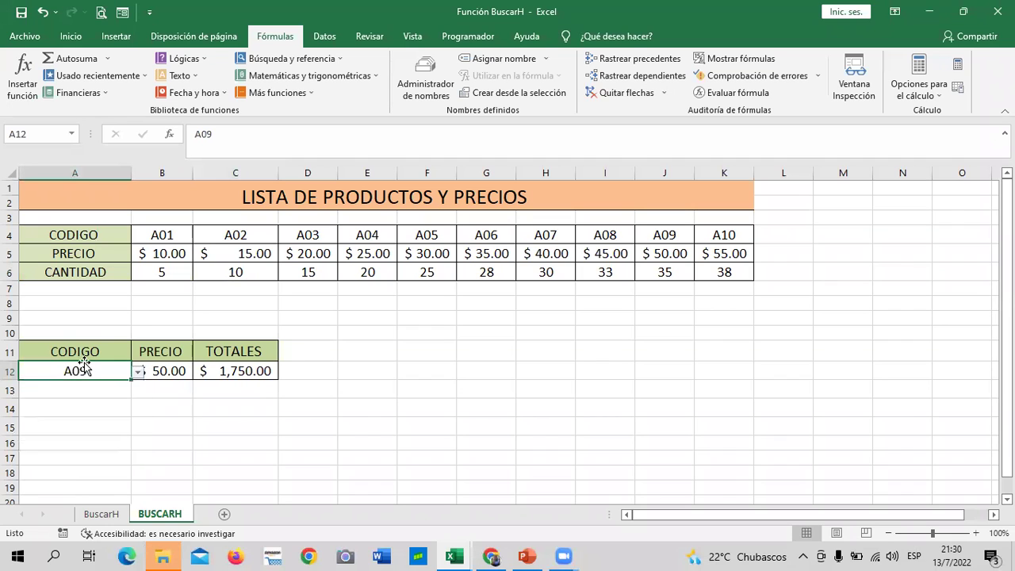
{"action": "left_click", "coordinate": [138, 371]}
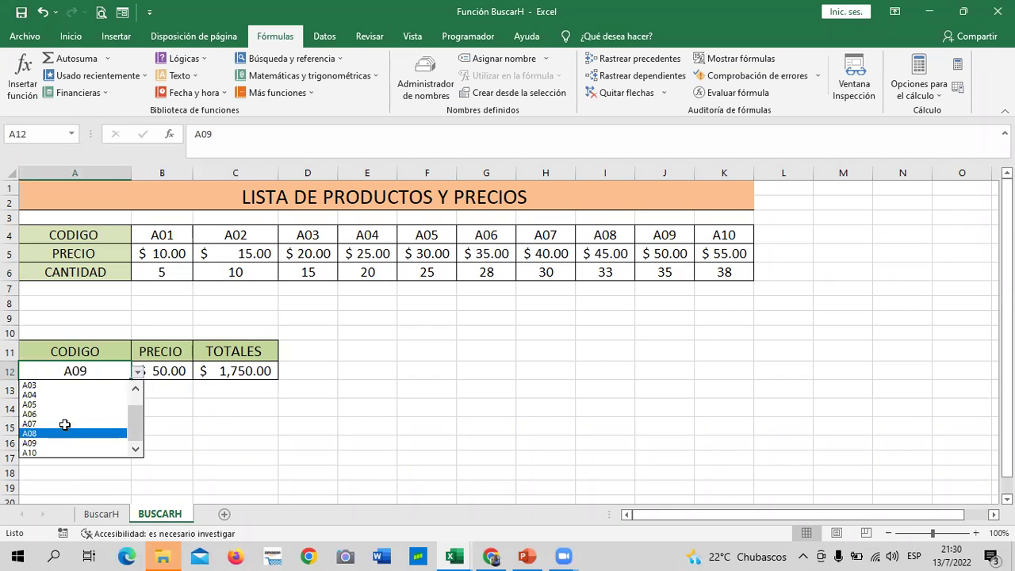
{"action": "left_click", "coordinate": [66, 425]}
{"action": "left_click", "coordinate": [309, 447]}
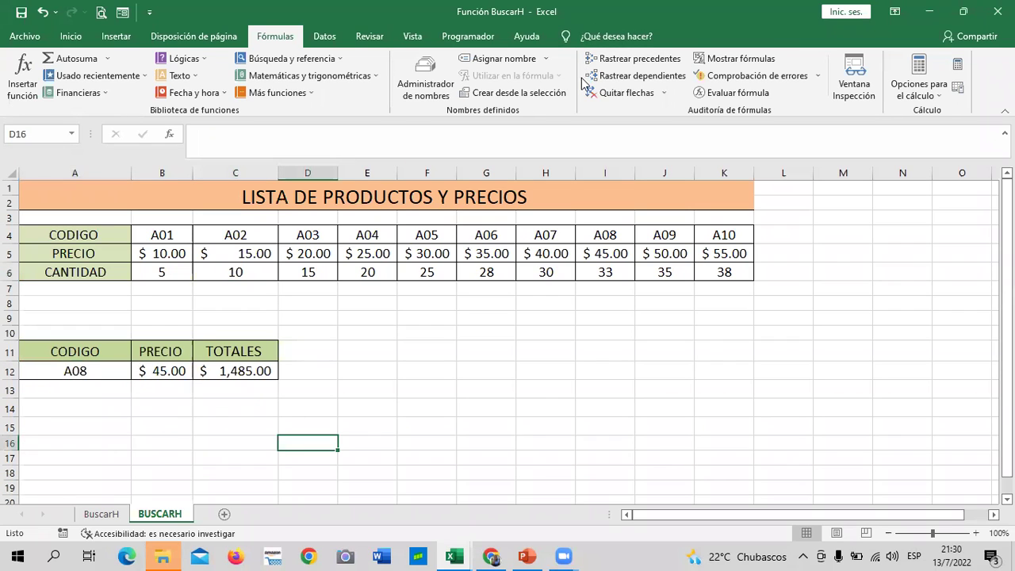
Try Lista validation on the current cell in Datos > Validación de datos, then cancel.
{"action": "left_click", "coordinate": [324, 36]}
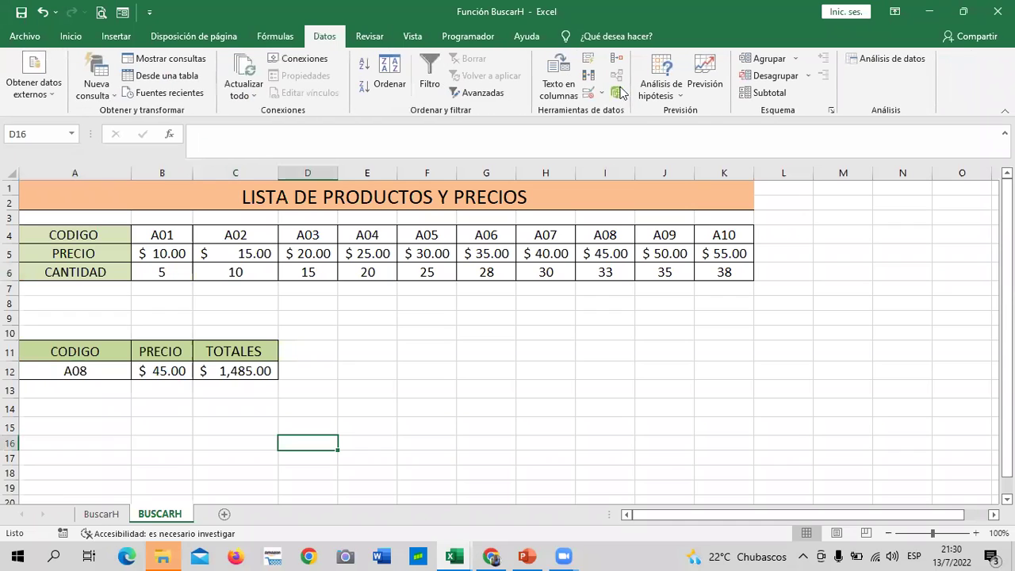
{"action": "left_click", "coordinate": [594, 93]}
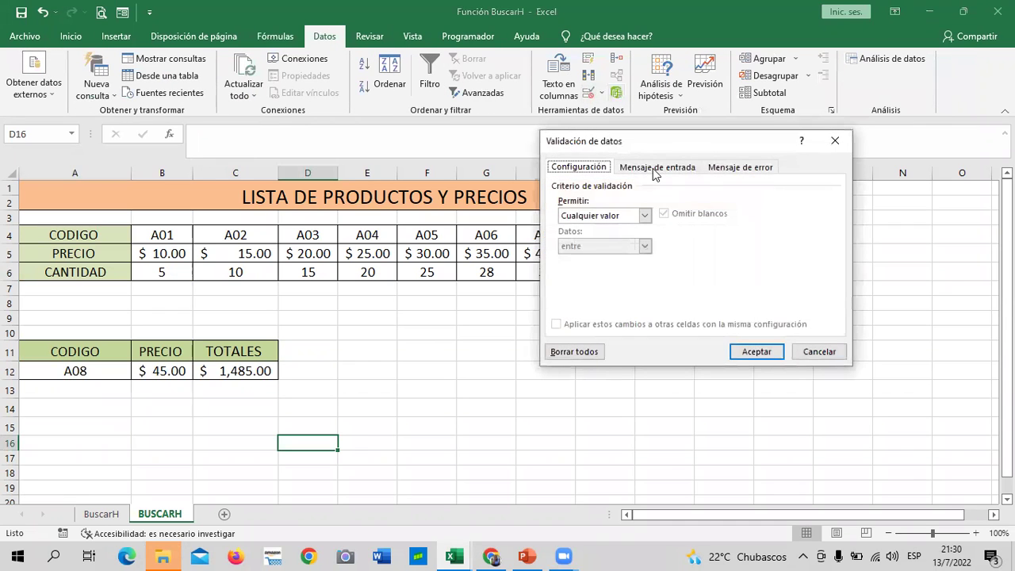
{"action": "left_click", "coordinate": [645, 215]}
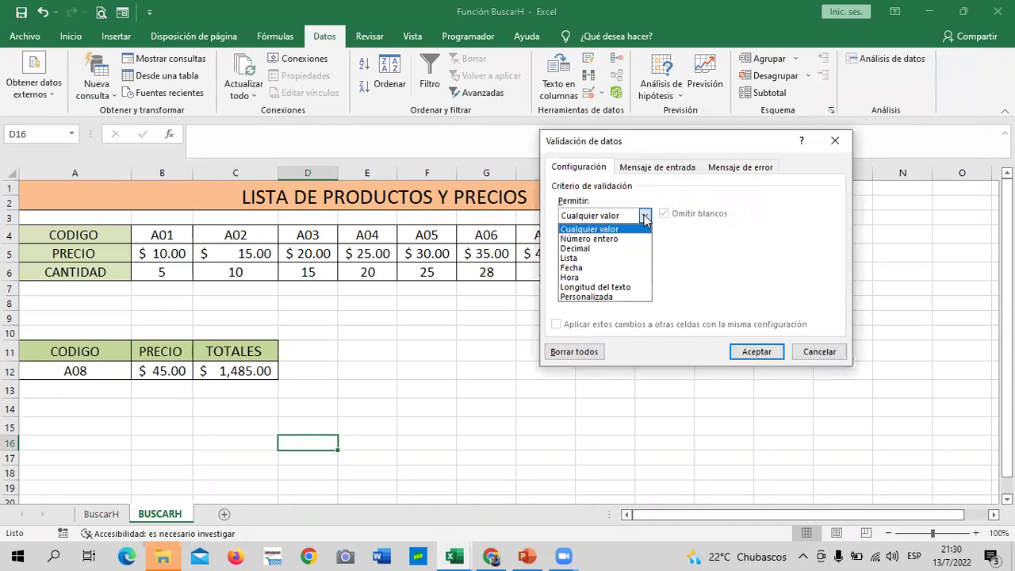
{"action": "left_click", "coordinate": [595, 259]}
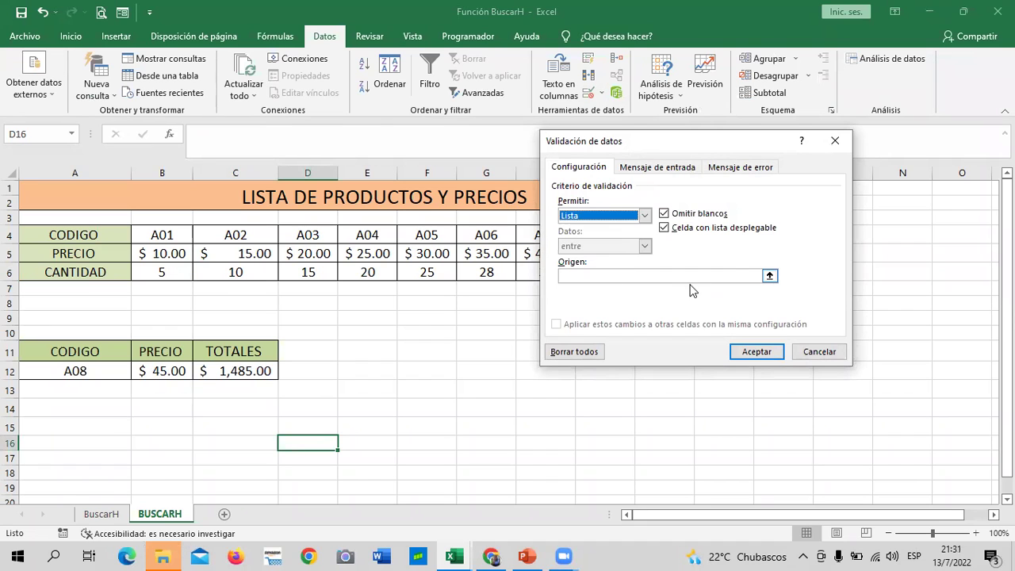
{"action": "left_click", "coordinate": [832, 352]}
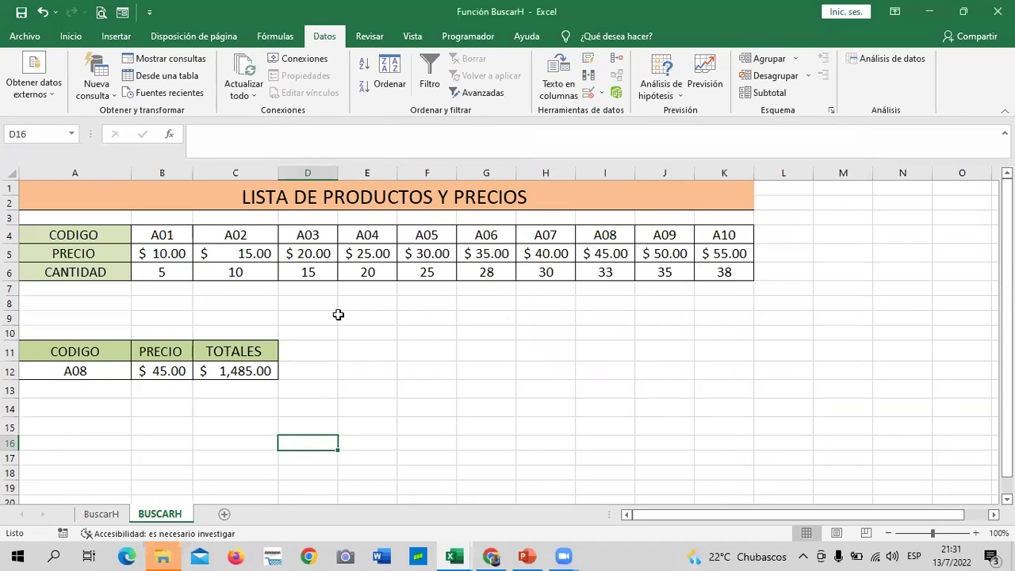
Confirm A12's Lista validation sourced from =$B$4:$K$4.
{"action": "left_click", "coordinate": [95, 378]}
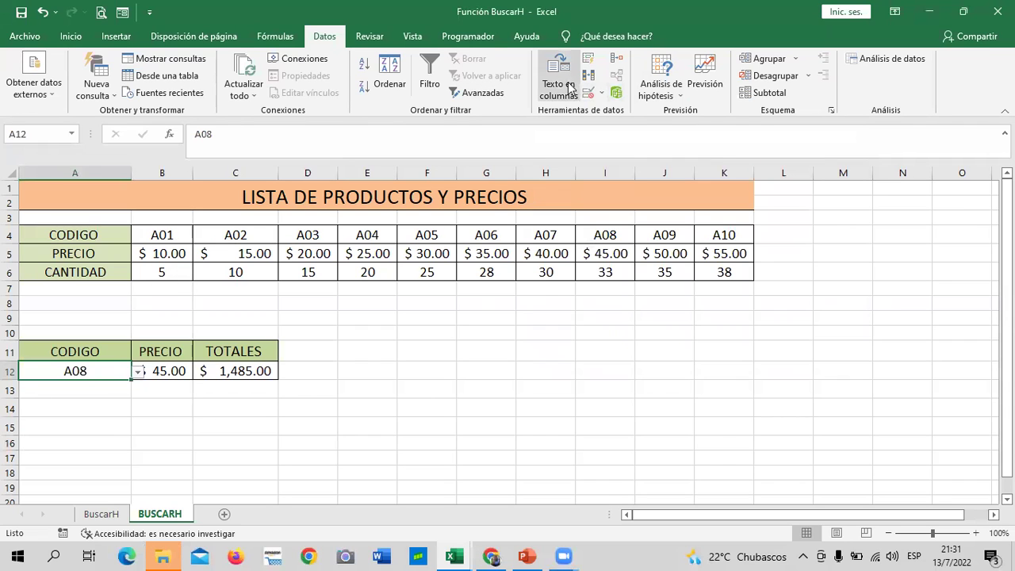
{"action": "left_click", "coordinate": [587, 99]}
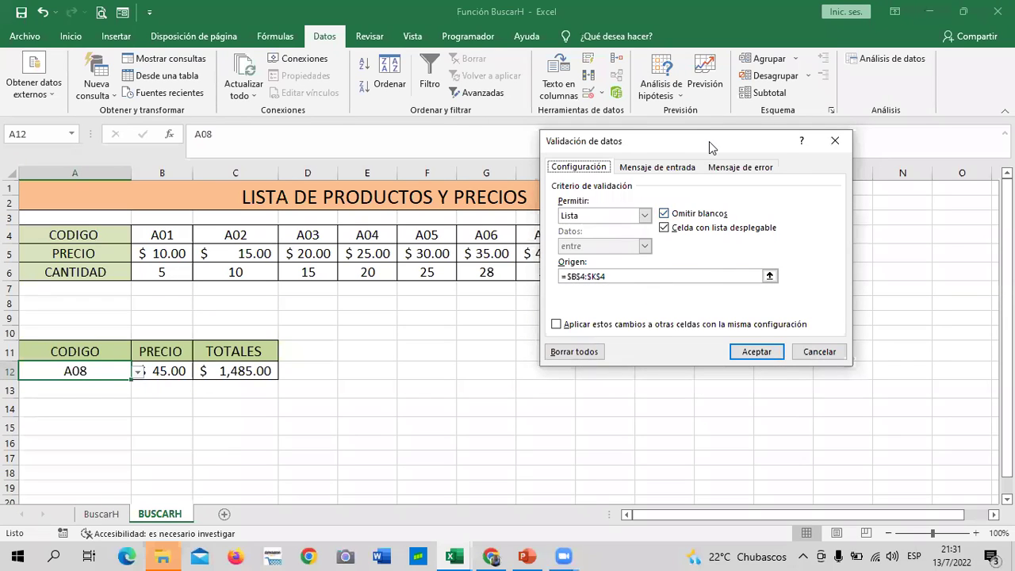
{"action": "left_click_drag", "start_coordinate": [709, 141], "coordinate": [779, 146]}
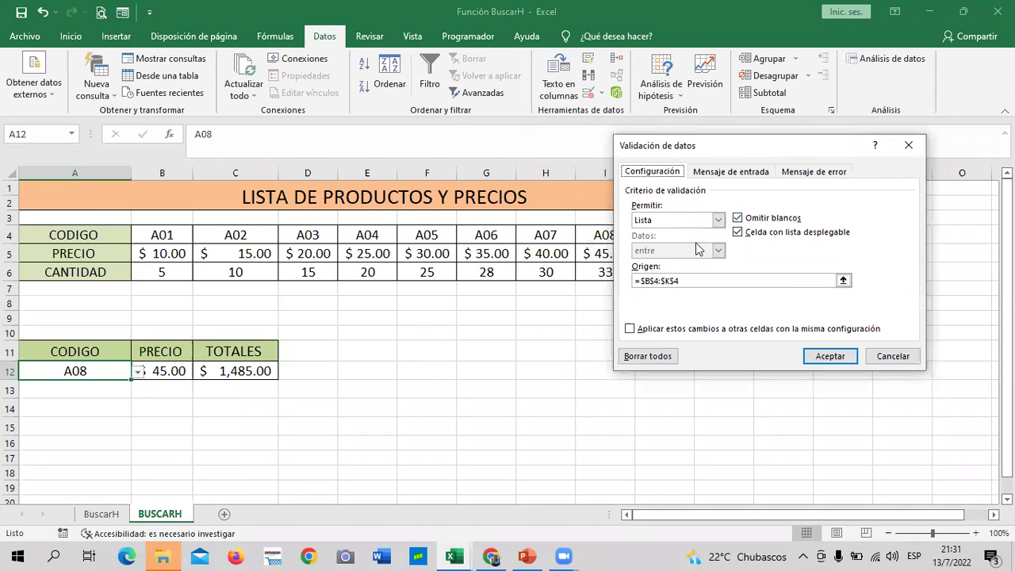
{"action": "left_click", "coordinate": [831, 355]}
Review the BUSCARH price formula in B12 and the total formula in C12.
{"action": "left_click", "coordinate": [743, 375]}
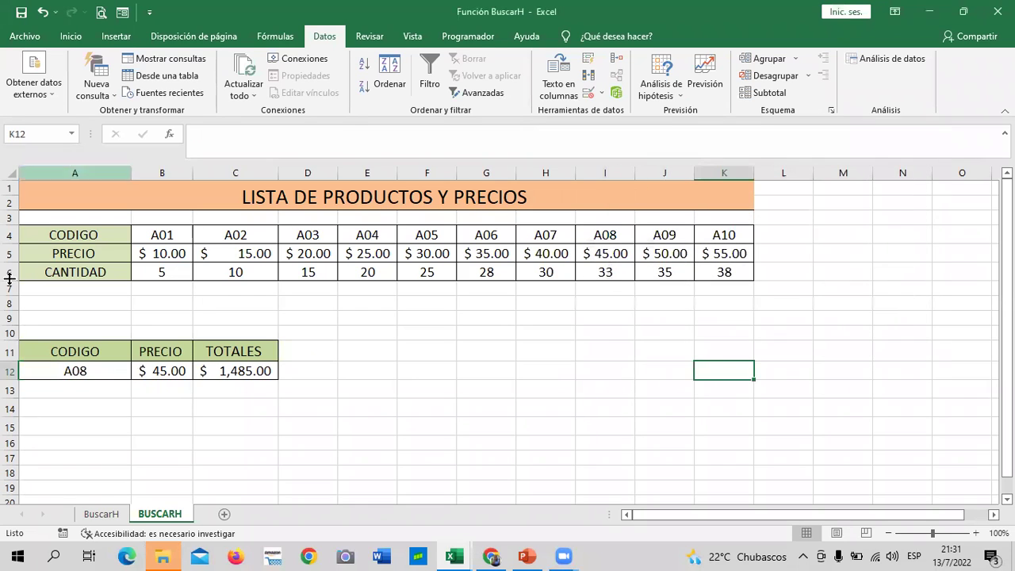
{"action": "left_click", "coordinate": [161, 371]}
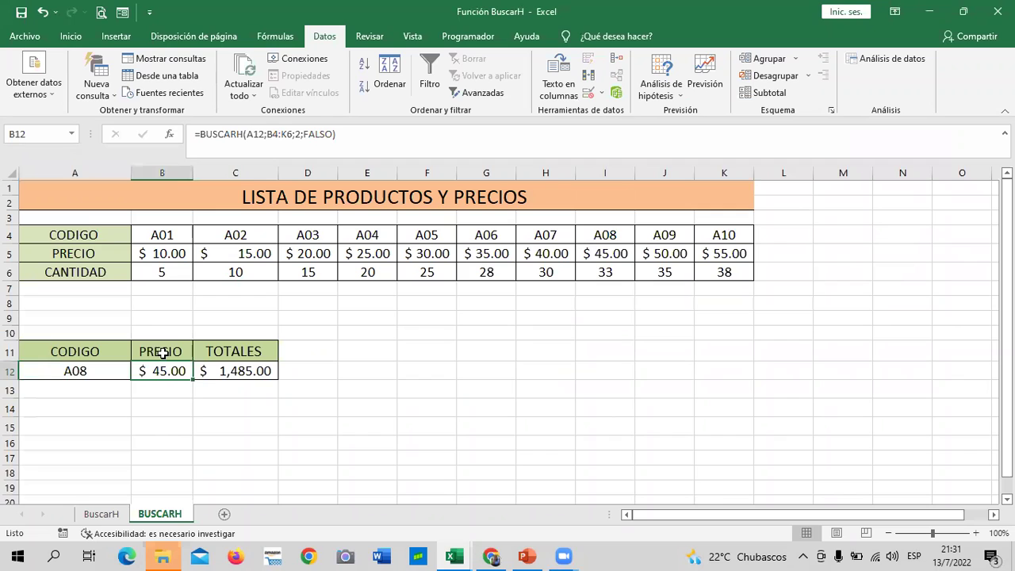
{"action": "left_click", "coordinate": [257, 376]}
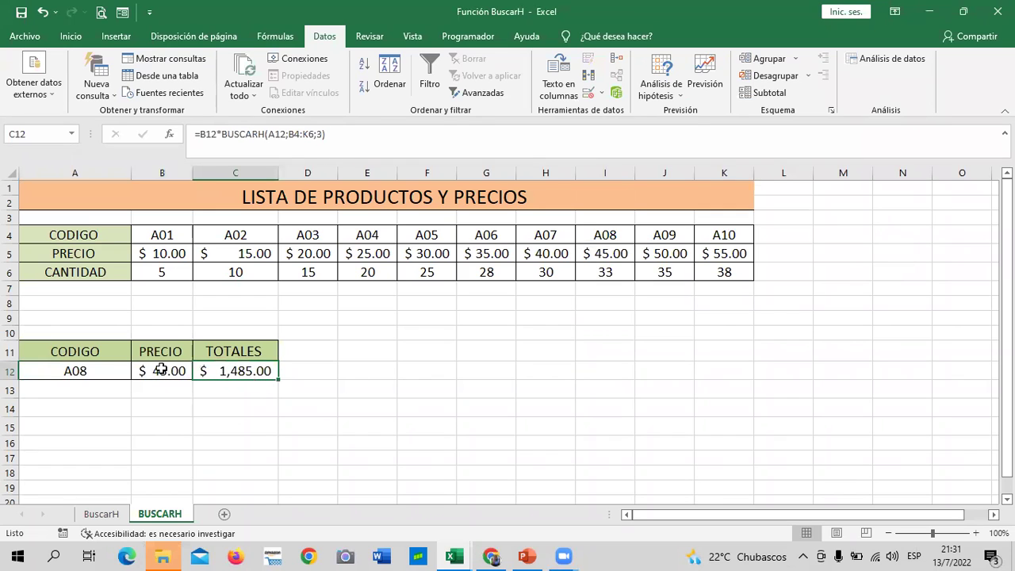
{"action": "left_click", "coordinate": [163, 371]}
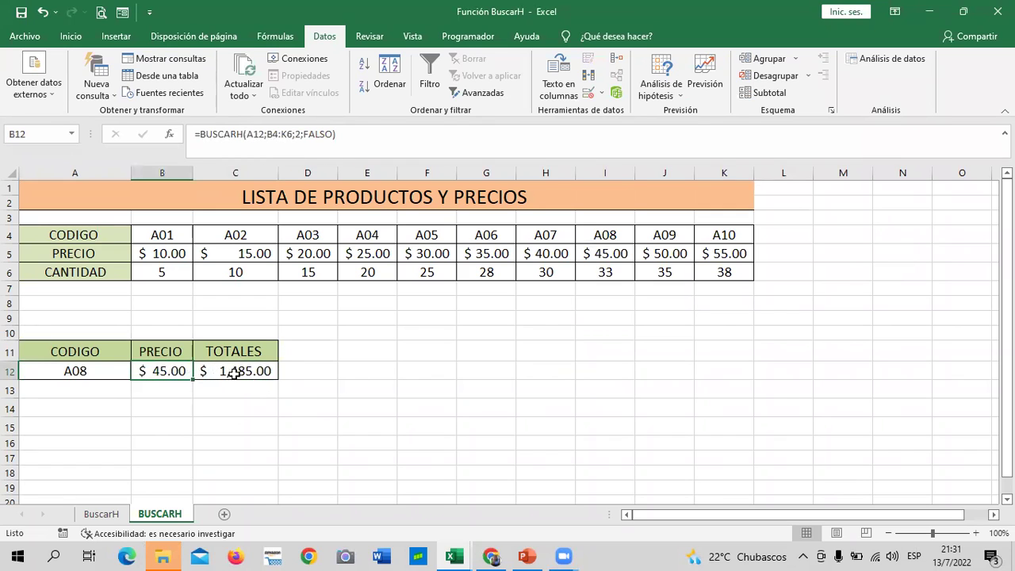
{"action": "left_click", "coordinate": [234, 371]}
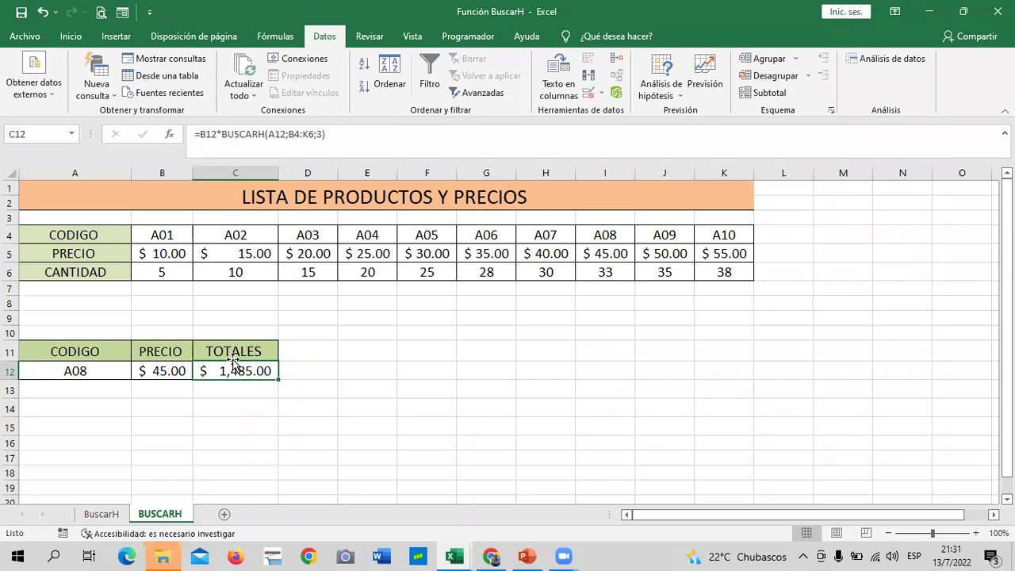
{"action": "left_click", "coordinate": [349, 370]}
Inspect B12's formula in the formula bar, then delete it from the cell.
{"action": "left_click", "coordinate": [155, 365]}
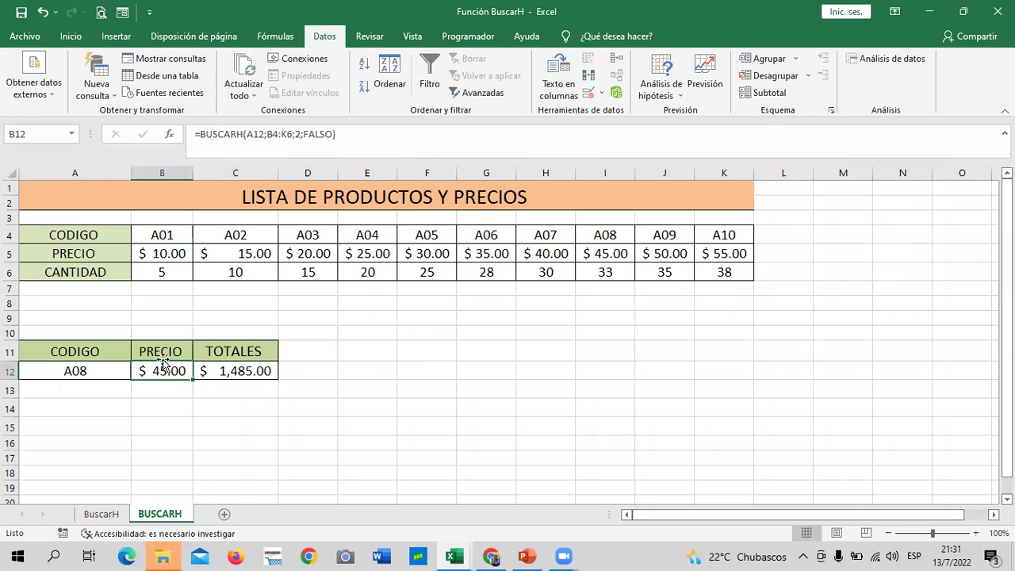
{"action": "left_click", "coordinate": [403, 132]}
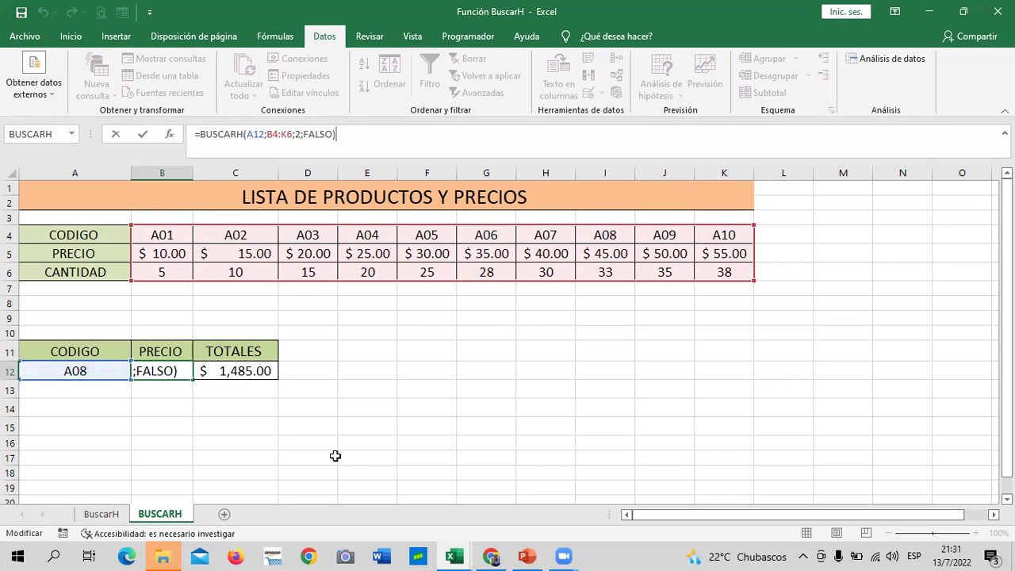
{"action": "left_click", "coordinate": [364, 457]}
{"action": "left_click", "coordinate": [157, 365]}
{"action": "key", "text": "Delete"}
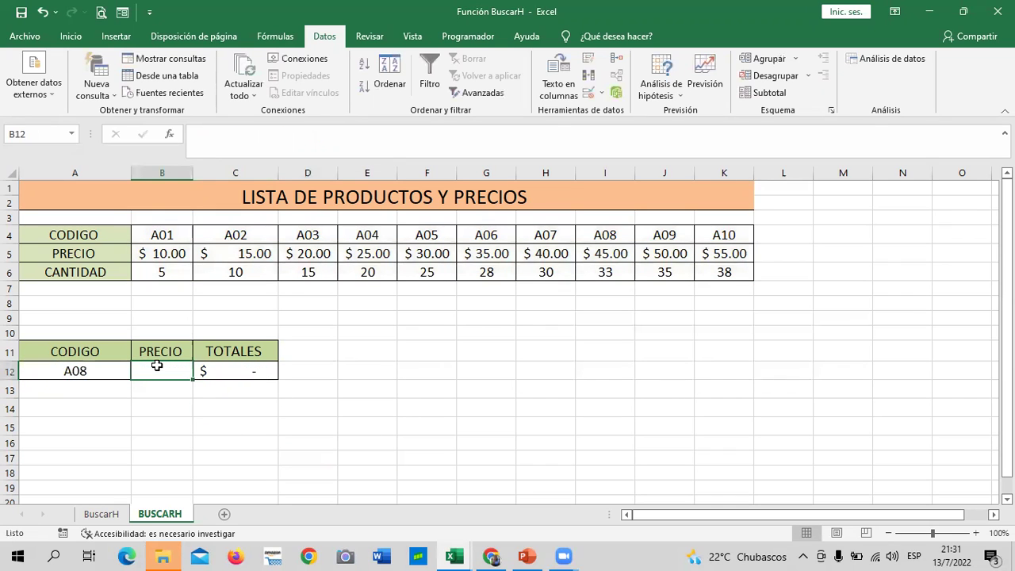
Start rebuilding B12 as =BUSCARH(a12; using the function suggestion.
{"action": "left_click", "coordinate": [446, 349]}
{"action": "left_click", "coordinate": [157, 377]}
{"action": "type", "text": "=BU"}
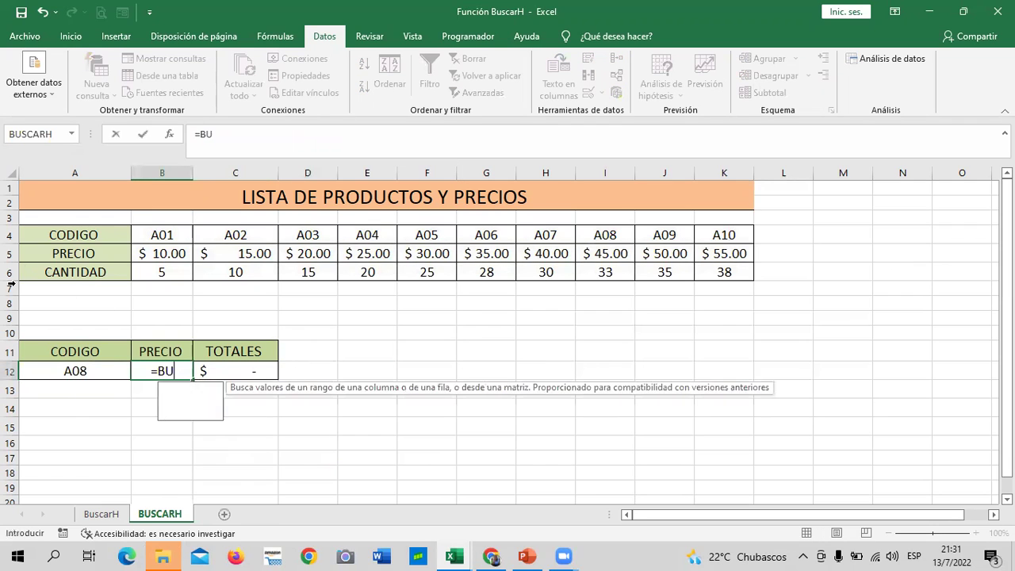
{"action": "type", "text": "SCAR"}
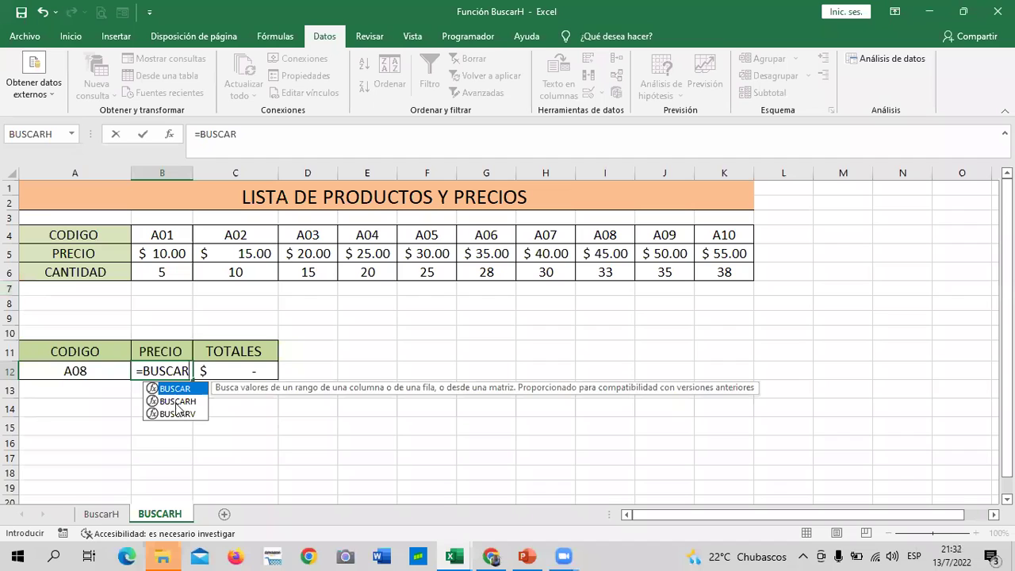
{"action": "double_click", "coordinate": [176, 401]}
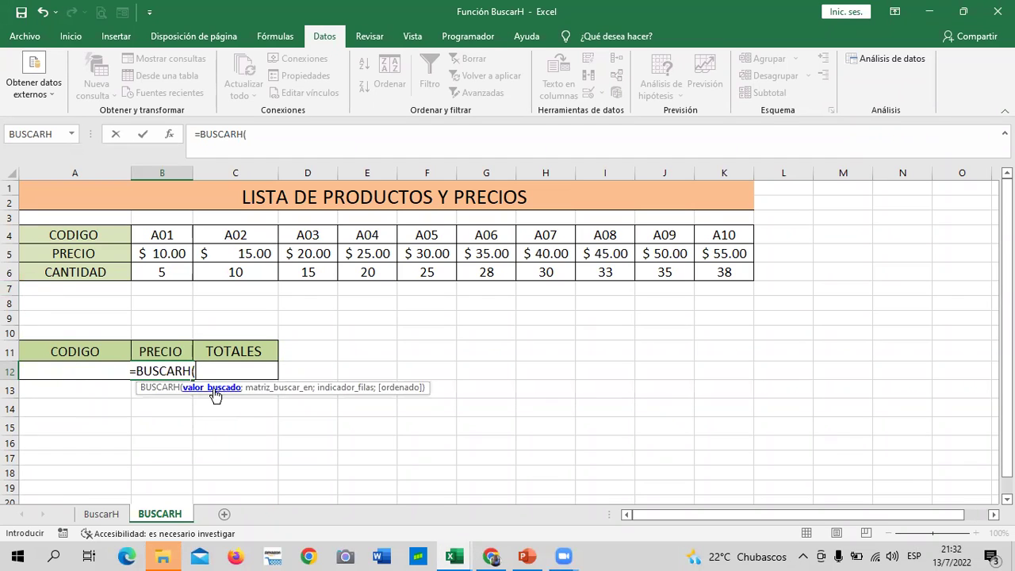
{"action": "key", "text": "F2"}
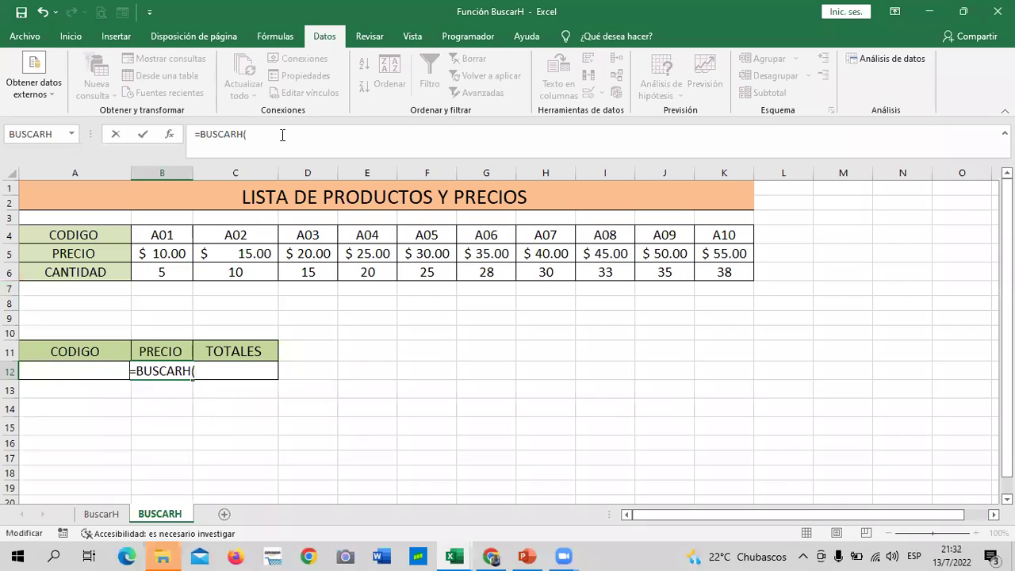
{"action": "left_click", "coordinate": [281, 134]}
{"action": "type", "text": "a"}
{"action": "key", "text": "BackSpace"}
{"action": "key", "text": "End"}
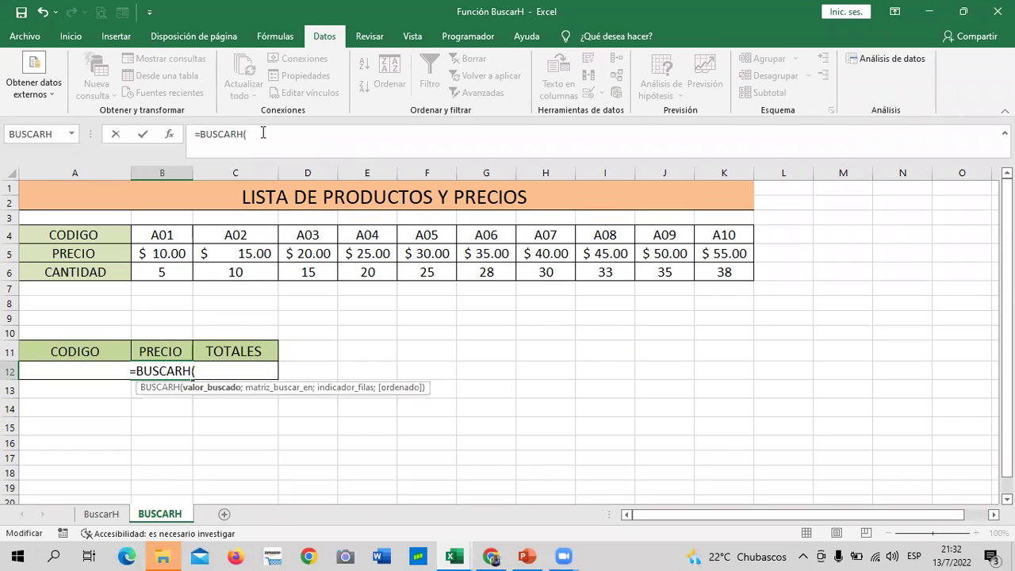
{"action": "left_click", "coordinate": [263, 133]}
{"action": "type", "text": "a"}
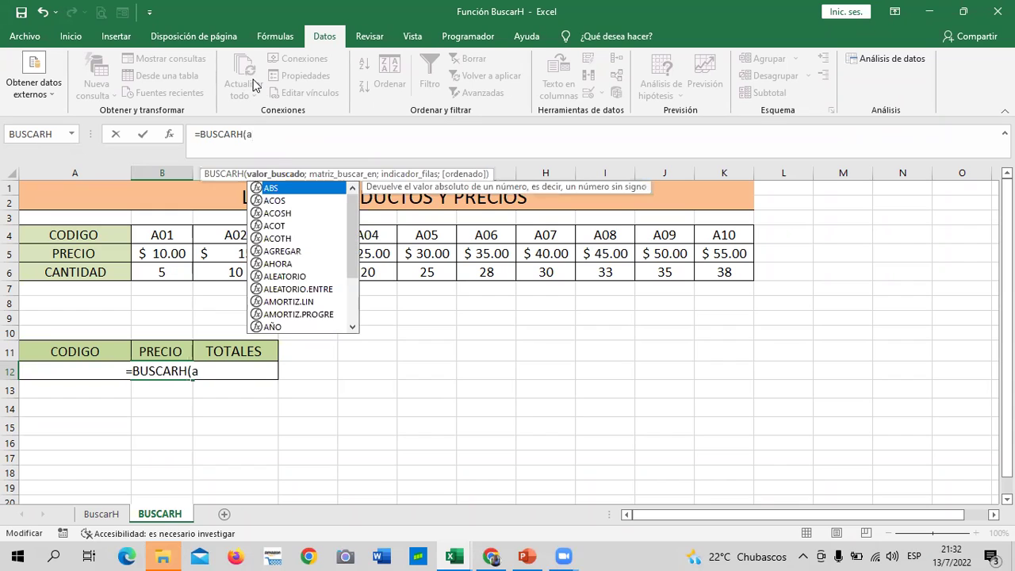
{"action": "type", "text": "12"}
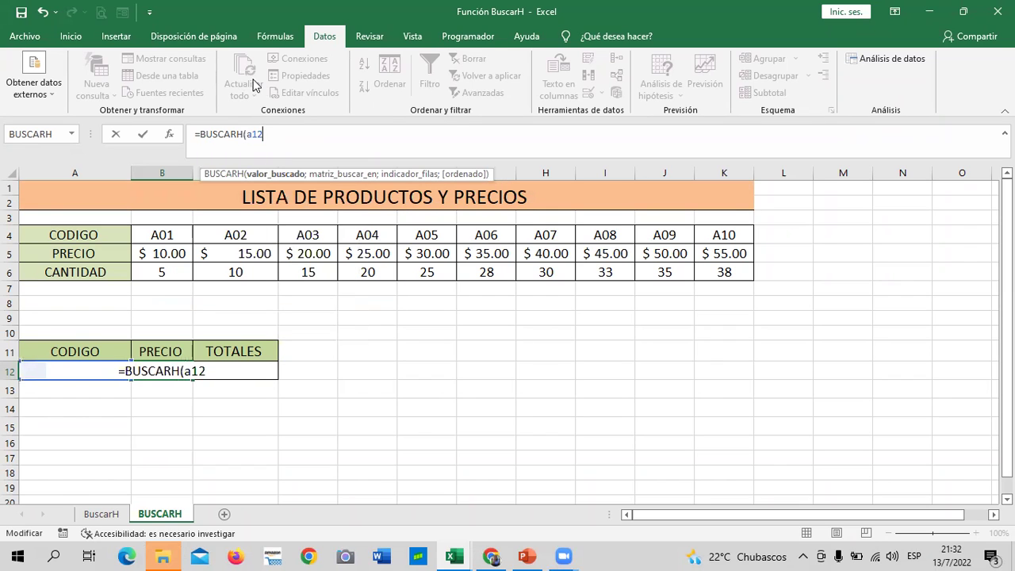
{"action": "type", "text": ";"}
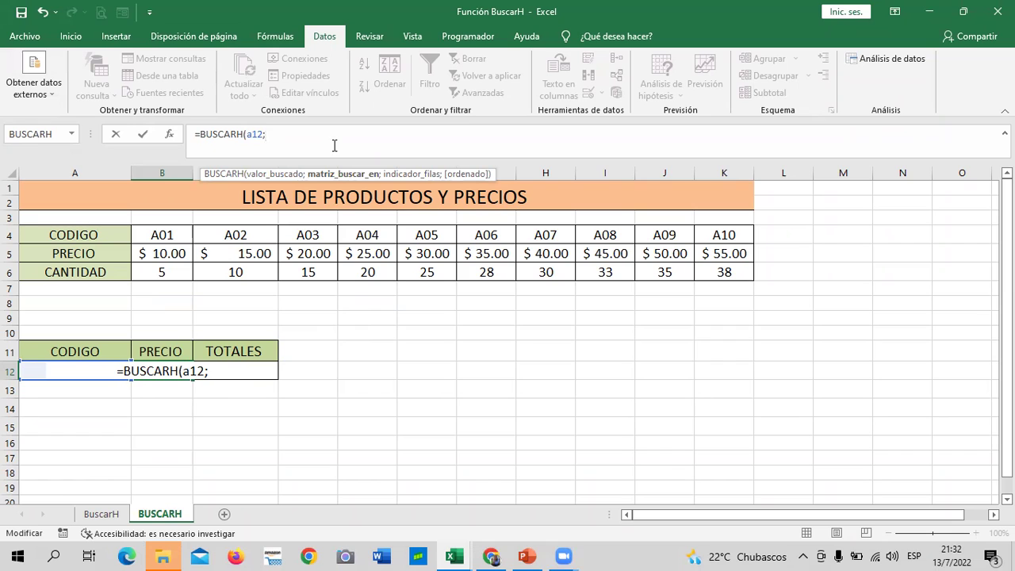
Complete it with table B4:K6, row 2 and FALSO, returning $ 45.00.
{"action": "left_click", "coordinate": [155, 234]}
{"action": "left_click_drag", "start_coordinate": [155, 234], "coordinate": [694, 255]}
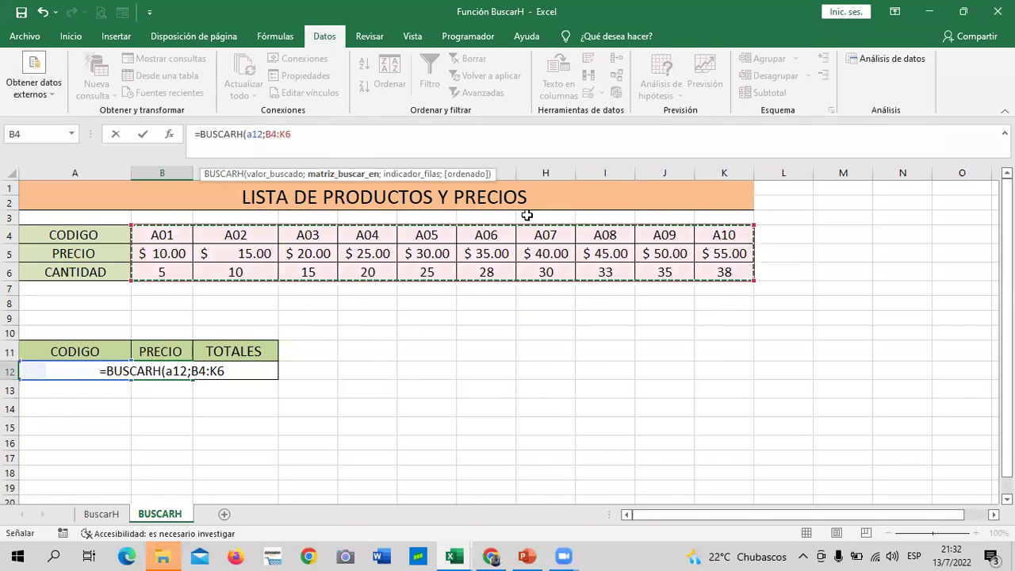
{"action": "type", "text": ";"}
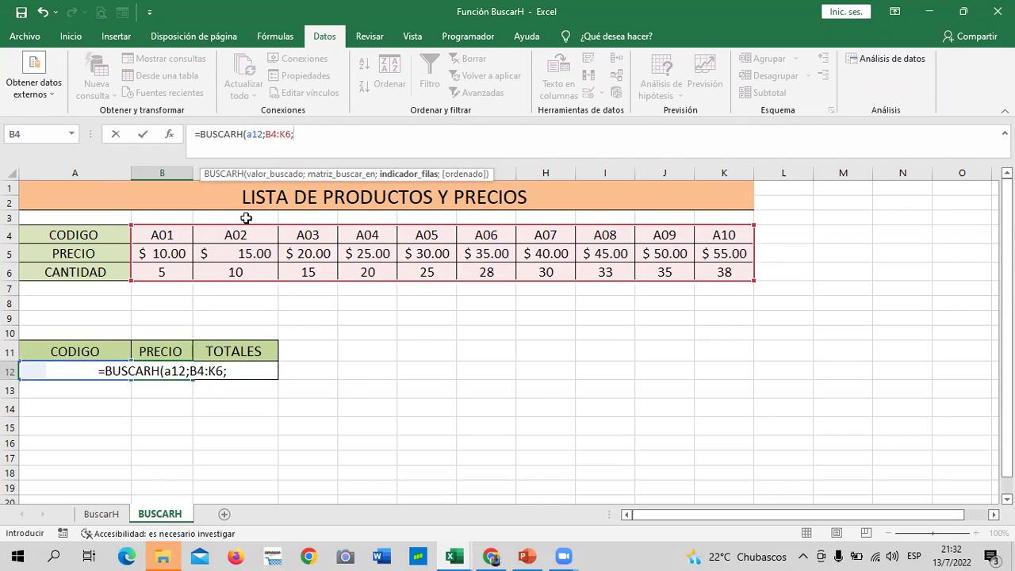
{"action": "type", "text": "2"}
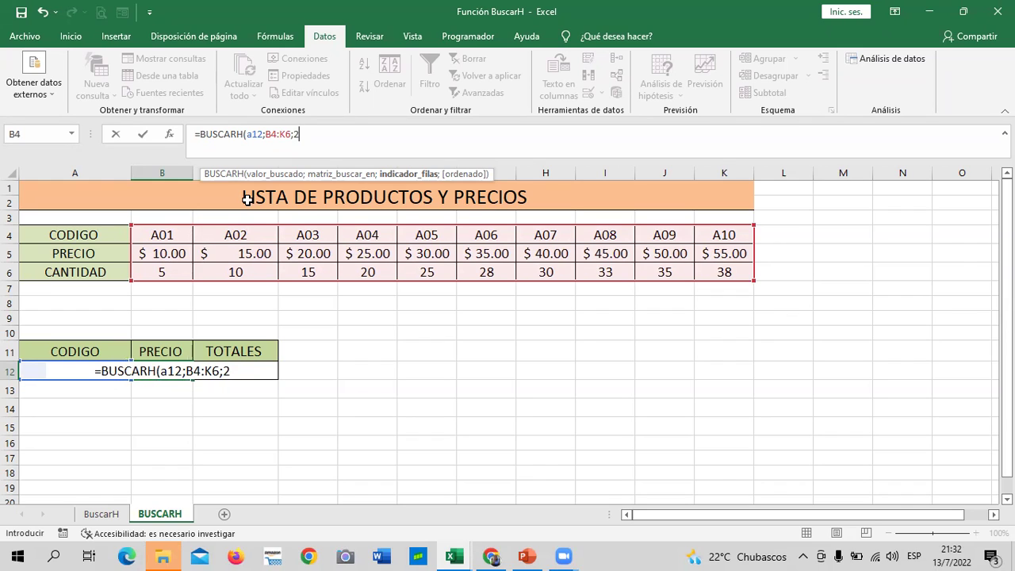
{"action": "type", "text": ";"}
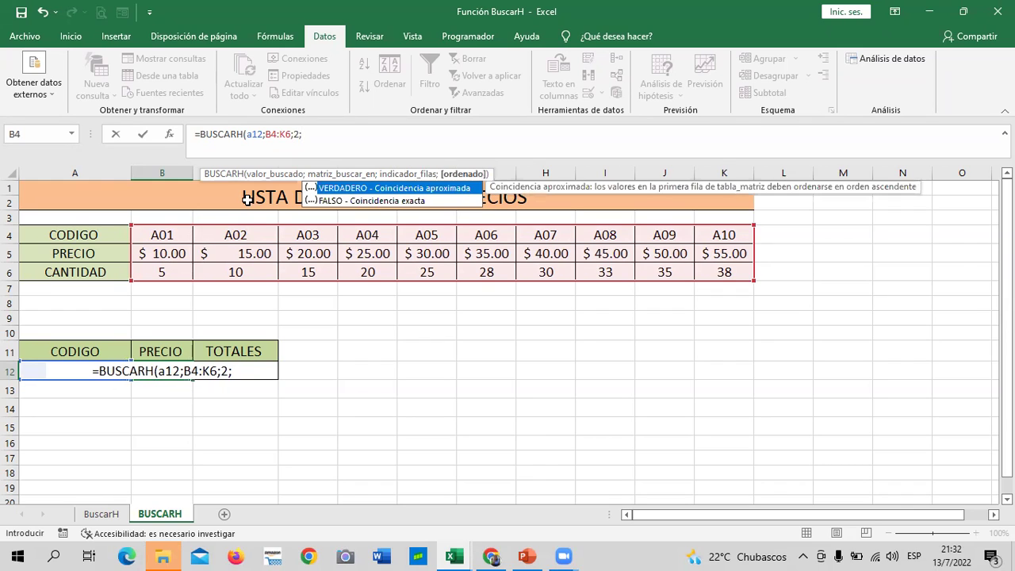
{"action": "left_click", "coordinate": [346, 202]}
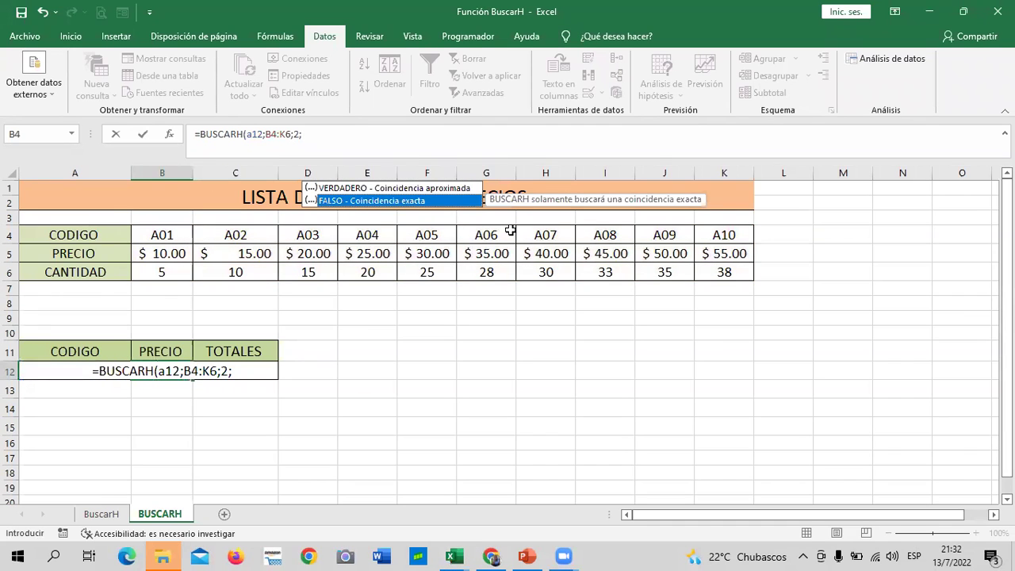
{"action": "double_click", "coordinate": [441, 200]}
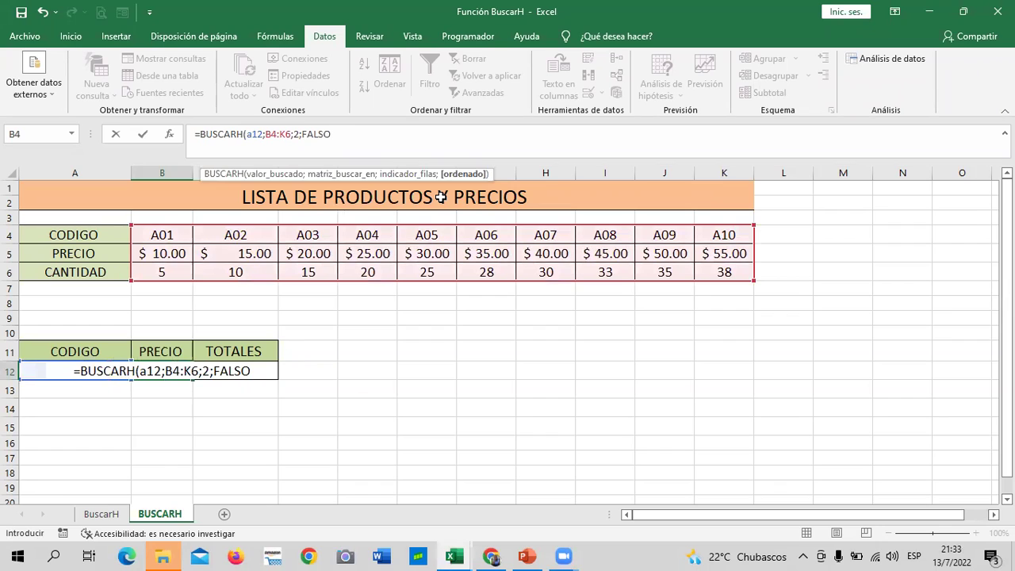
{"action": "type", "text": ")"}
{"action": "key", "text": "Return"}
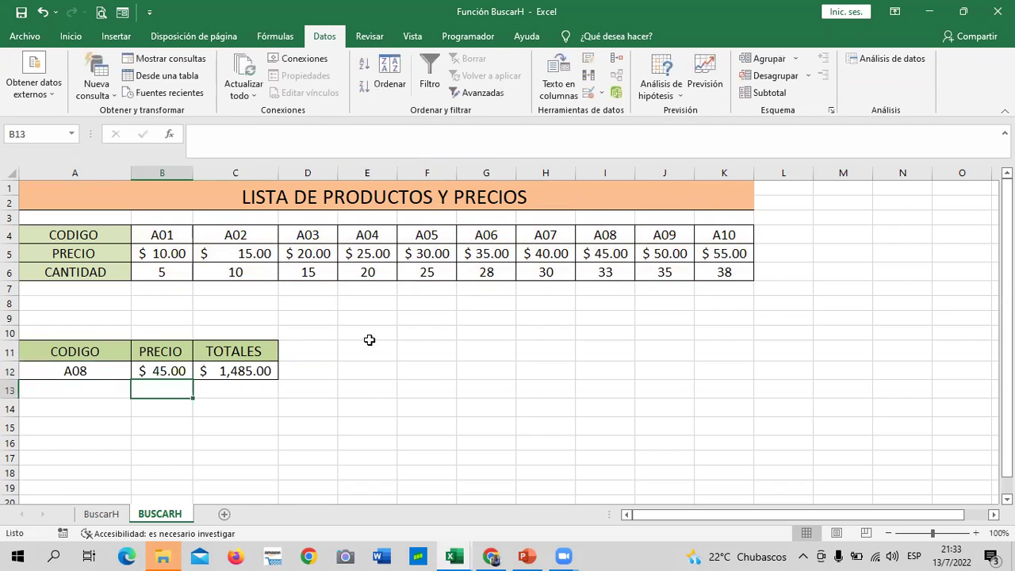
Change the product code in A12 to A01, giving a price of $ 10.00.
{"action": "left_click", "coordinate": [98, 369]}
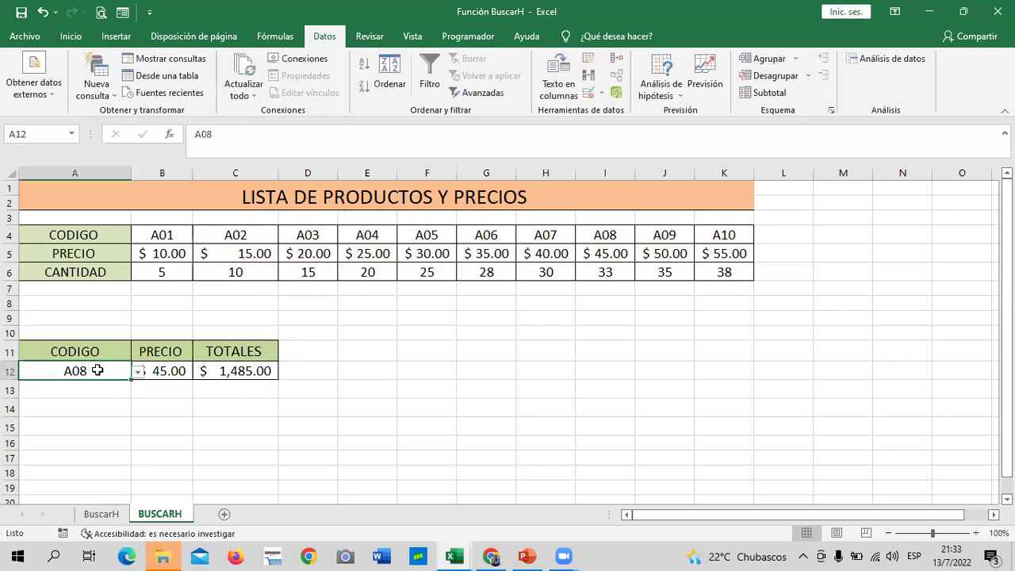
{"action": "left_click", "coordinate": [606, 252]}
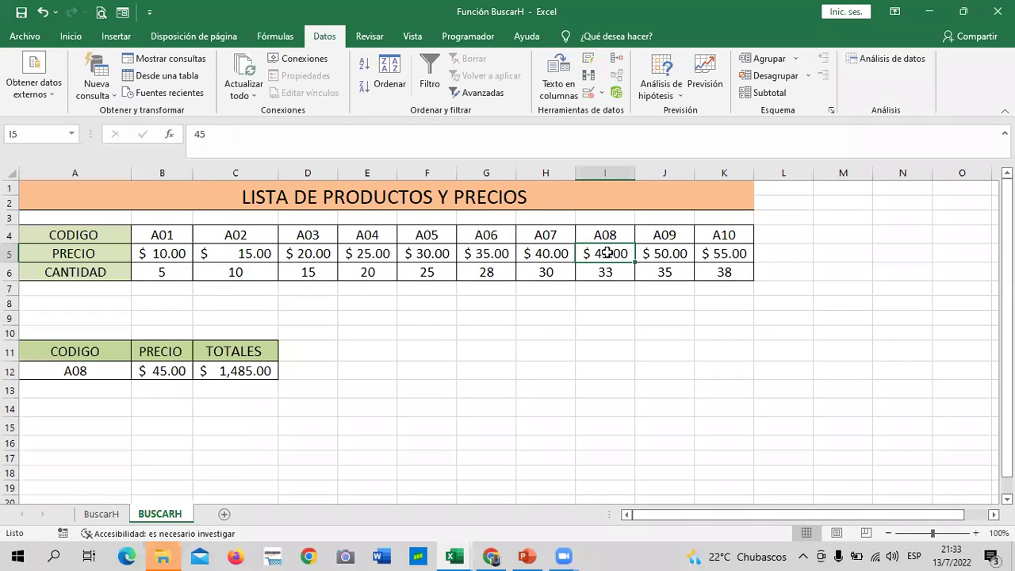
{"action": "left_click", "coordinate": [80, 371]}
{"action": "left_click", "coordinate": [138, 371]}
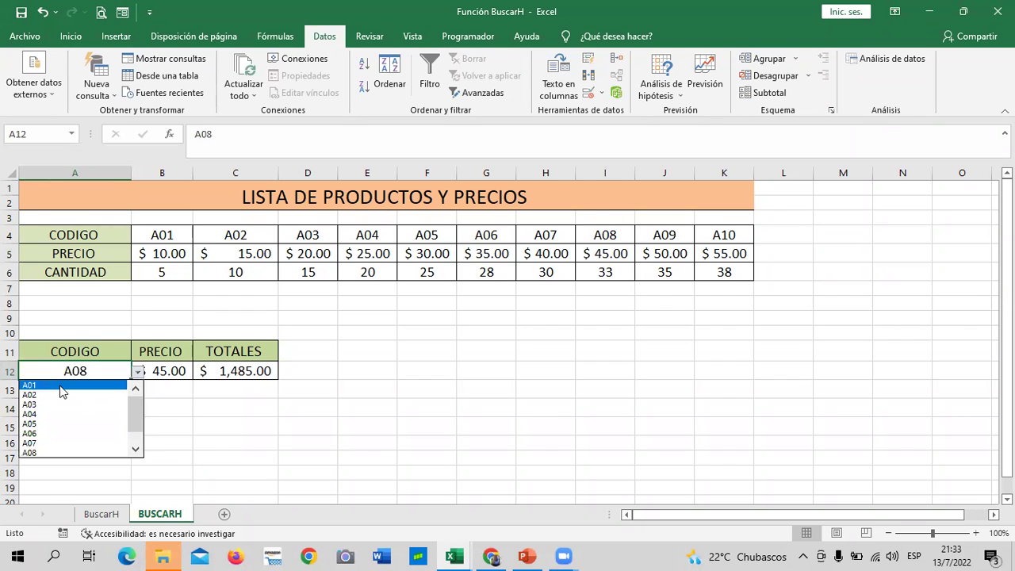
{"action": "left_click", "coordinate": [60, 386]}
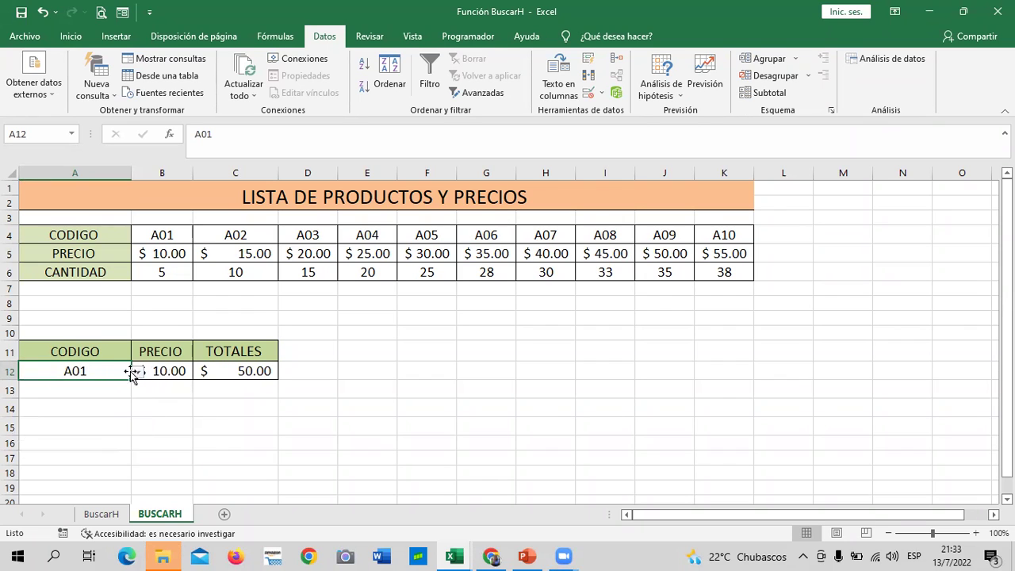
Check the B12 and C12 formulas, then clear the TOTALES formula from C12.
{"action": "left_click", "coordinate": [165, 367]}
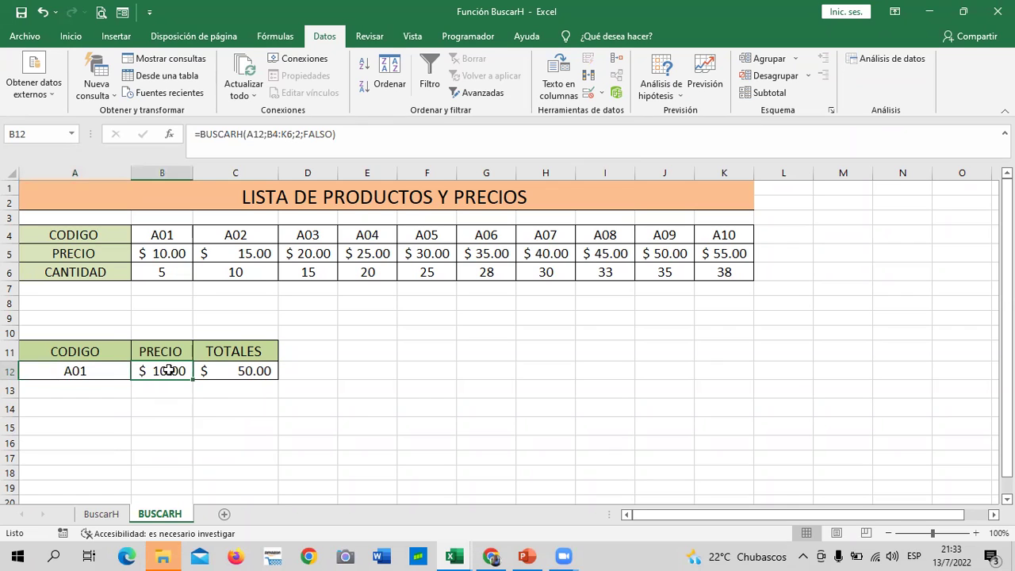
{"action": "left_click", "coordinate": [249, 370]}
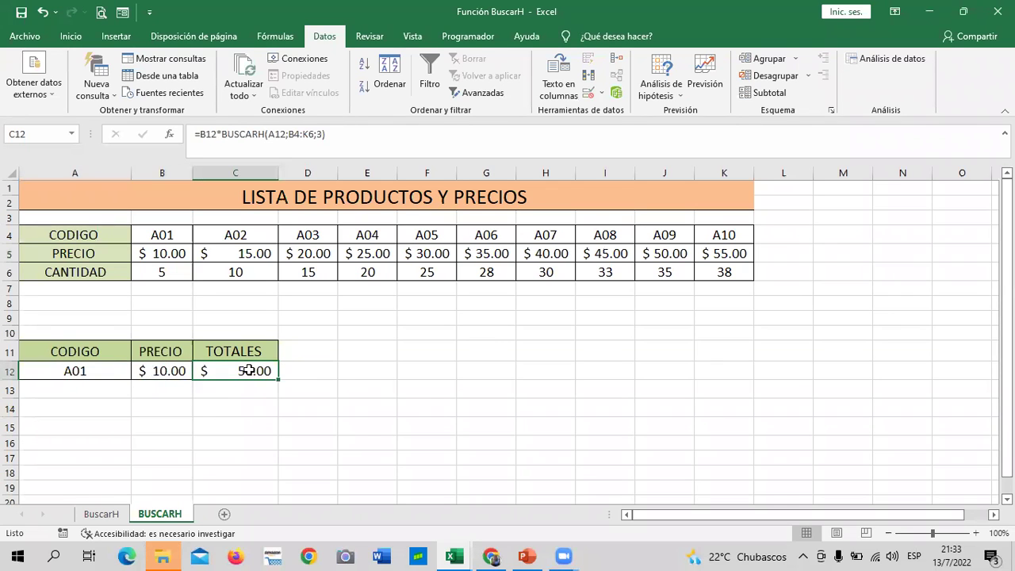
{"action": "key", "text": "Delete"}
{"action": "left_click_drag", "start_coordinate": [382, 404], "coordinate": [387, 392]}
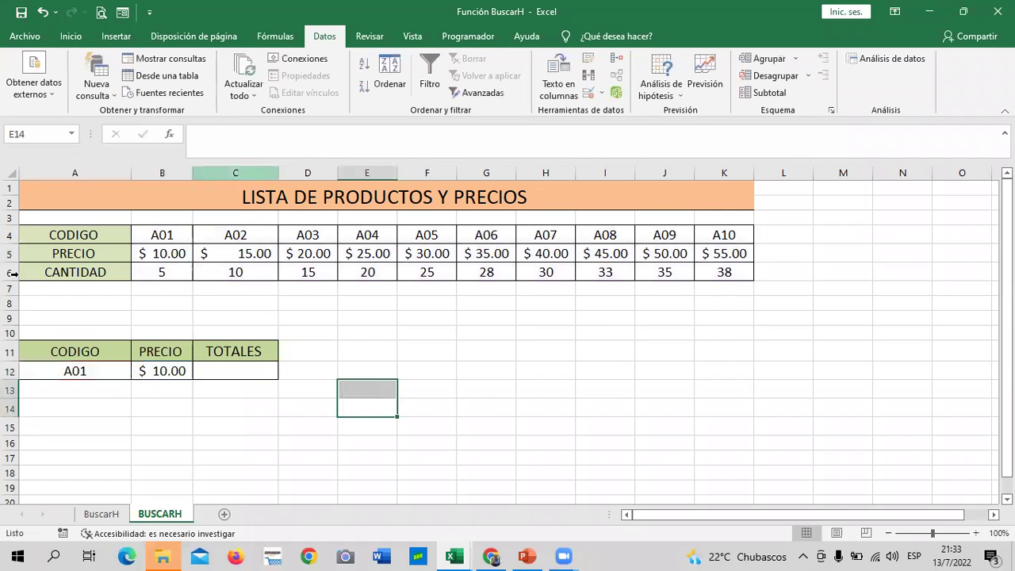
{"action": "left_click", "coordinate": [158, 367]}
{"action": "left_click", "coordinate": [156, 251]}
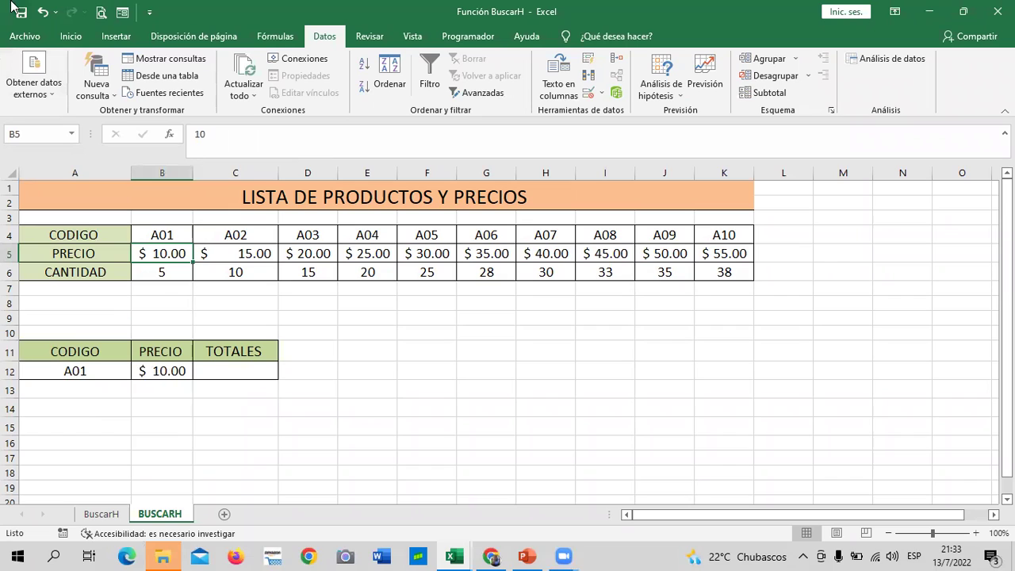
{"action": "left_click", "coordinate": [164, 268]}
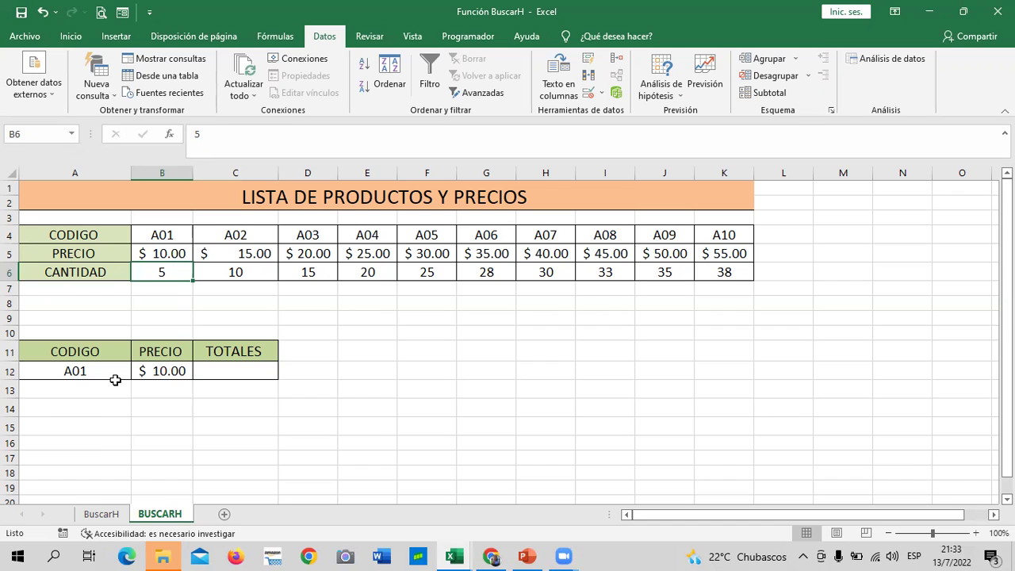
{"action": "left_click", "coordinate": [150, 371]}
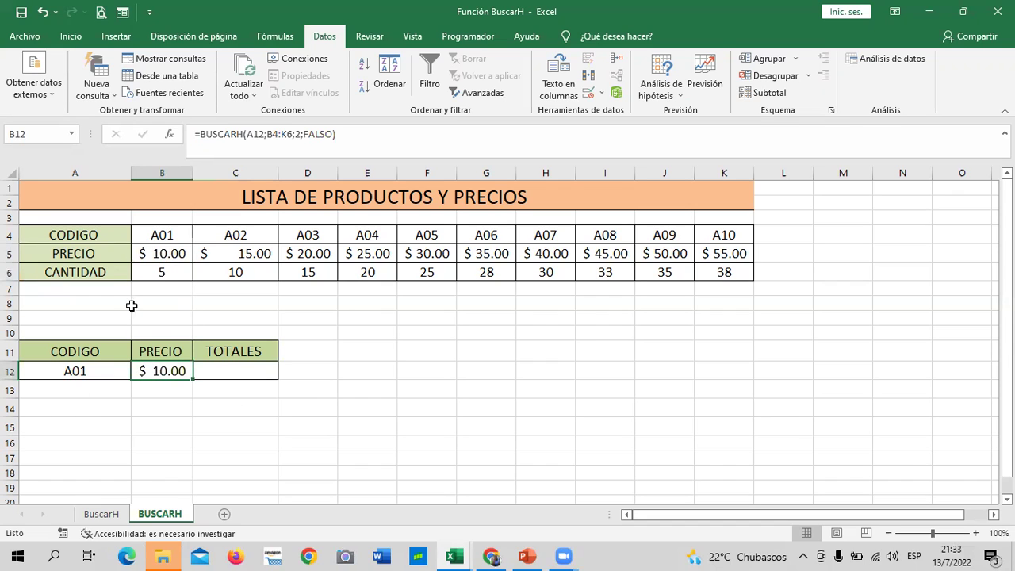
{"action": "left_click", "coordinate": [149, 275]}
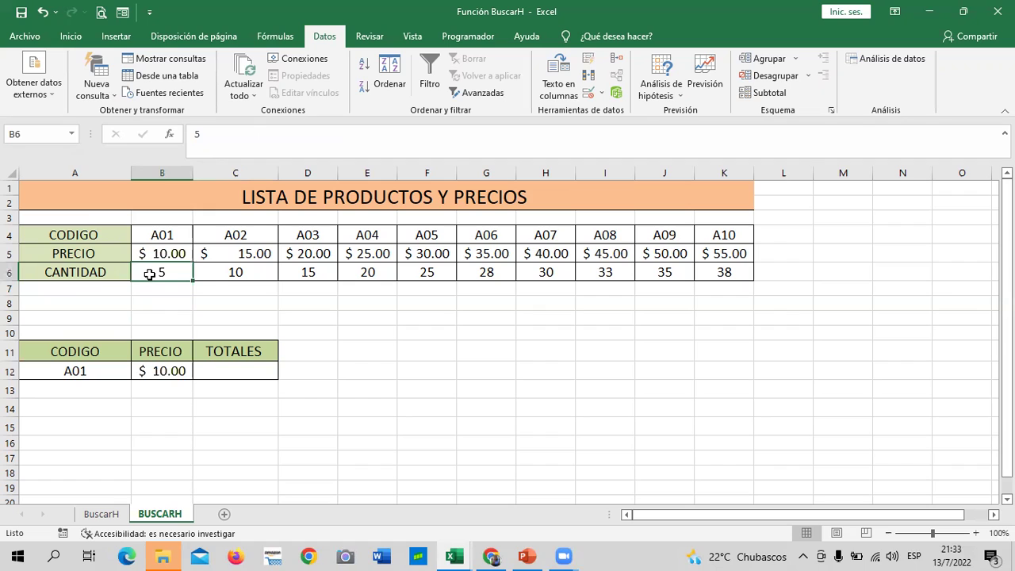
{"action": "left_click", "coordinate": [400, 407]}
Start C12's formula as =B12*BUSCARH(A12; referencing the price and code cells.
{"action": "left_click", "coordinate": [249, 364]}
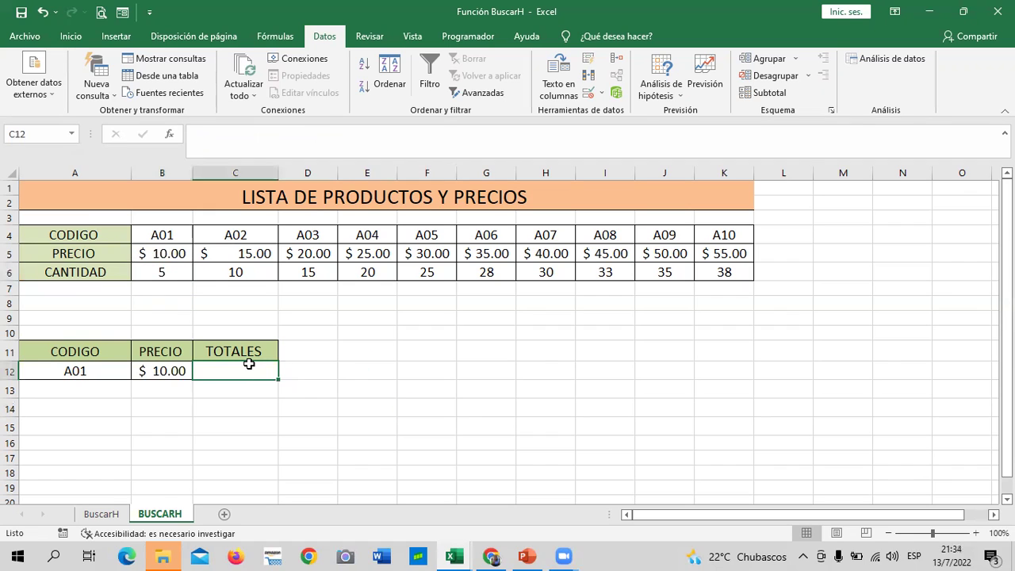
{"action": "type", "text": "="}
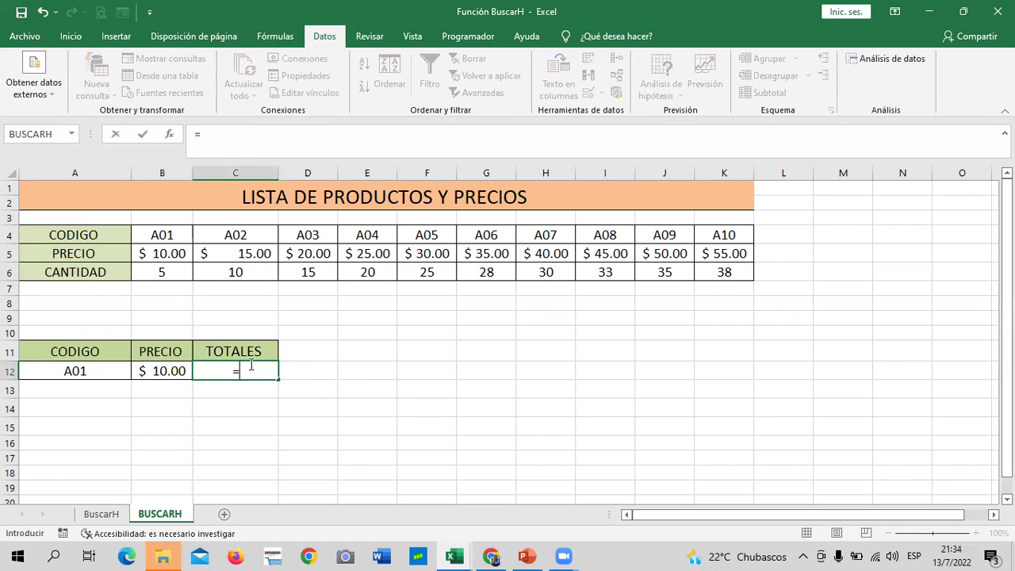
{"action": "left_click", "coordinate": [149, 369]}
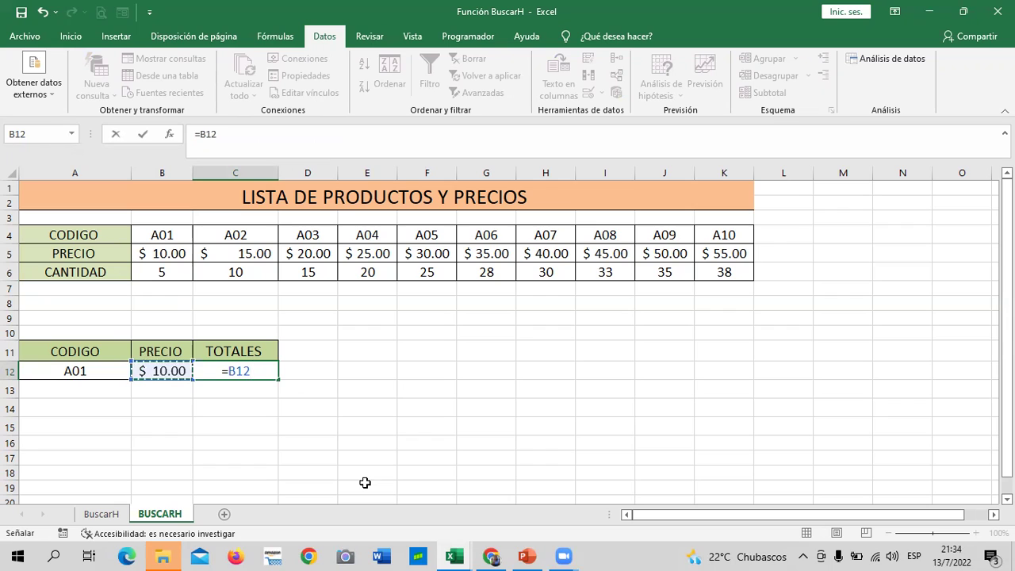
{"action": "type", "text": "*"}
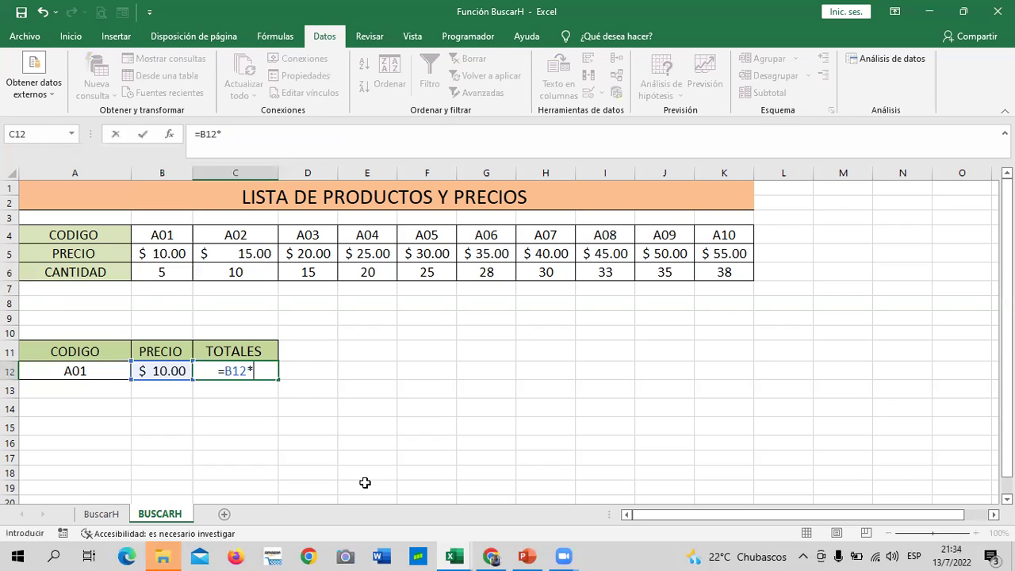
{"action": "type", "text": "BUSCARH("}
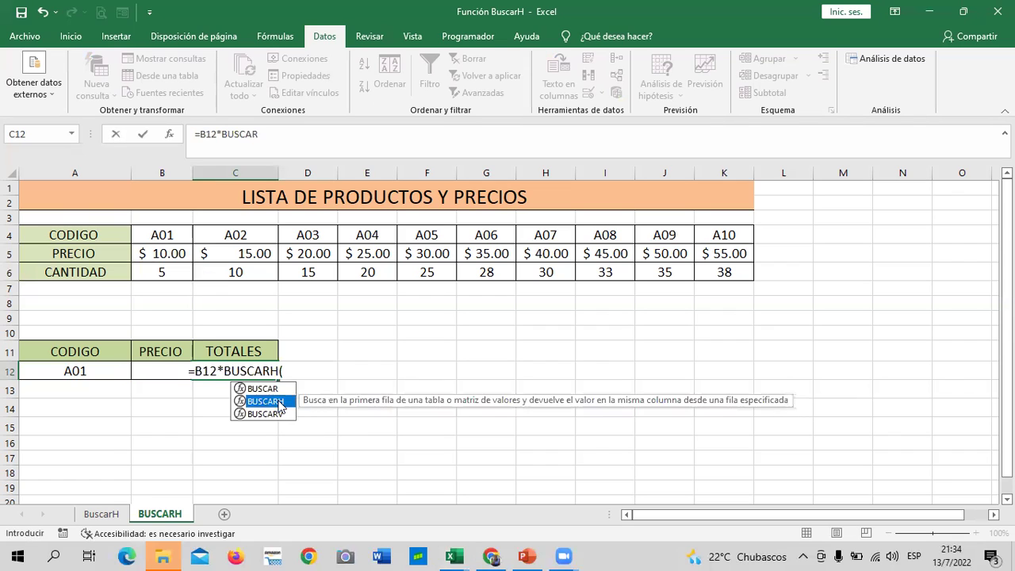
{"action": "double_click", "coordinate": [277, 401]}
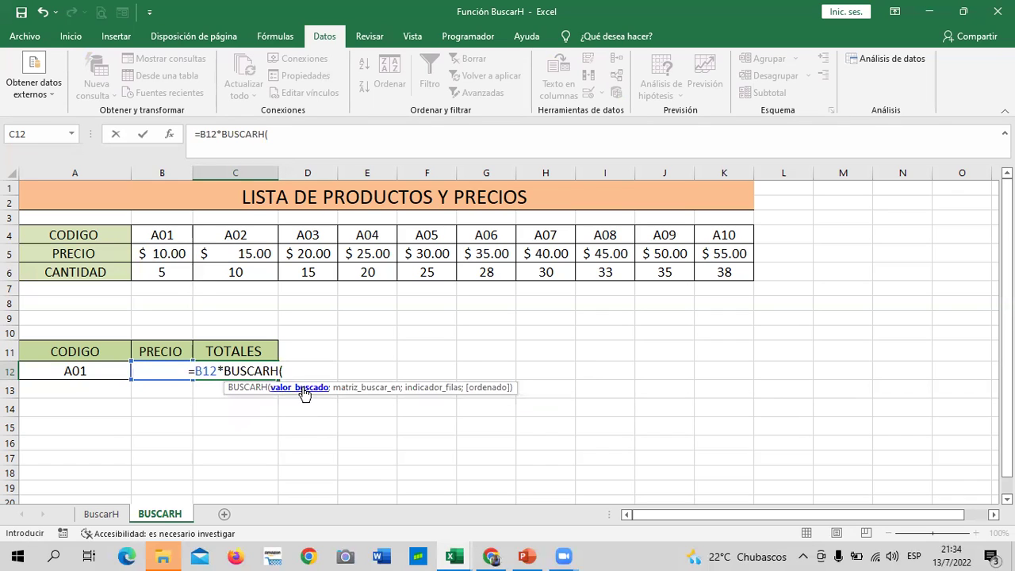
{"action": "left_click", "coordinate": [73, 377]}
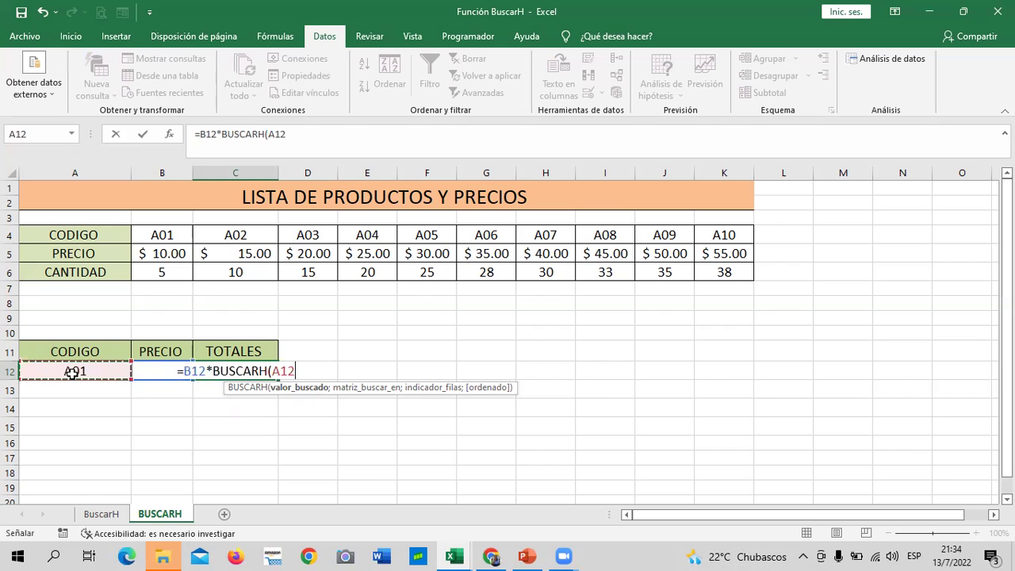
{"action": "type", "text": ";"}
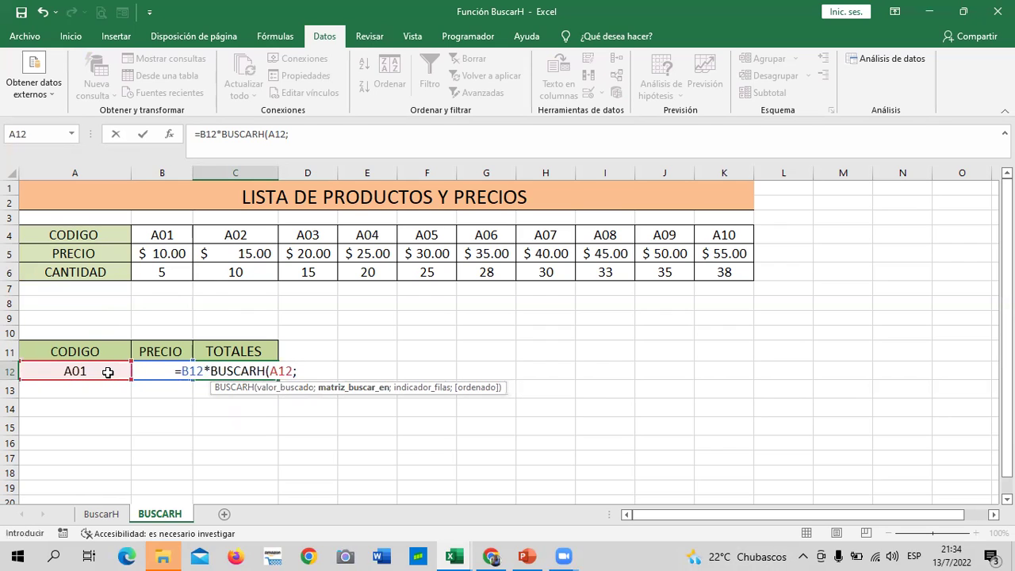
Complete it with table B4:K6, row 3 and FALSO, and enter the formula.
{"action": "mouse_move", "coordinate": [154, 232]}
{"action": "left_mouse_down"}
{"action": "mouse_move", "coordinate": [692, 257]}
{"action": "mouse_move", "coordinate": [718, 272]}
{"action": "left_mouse_up"}
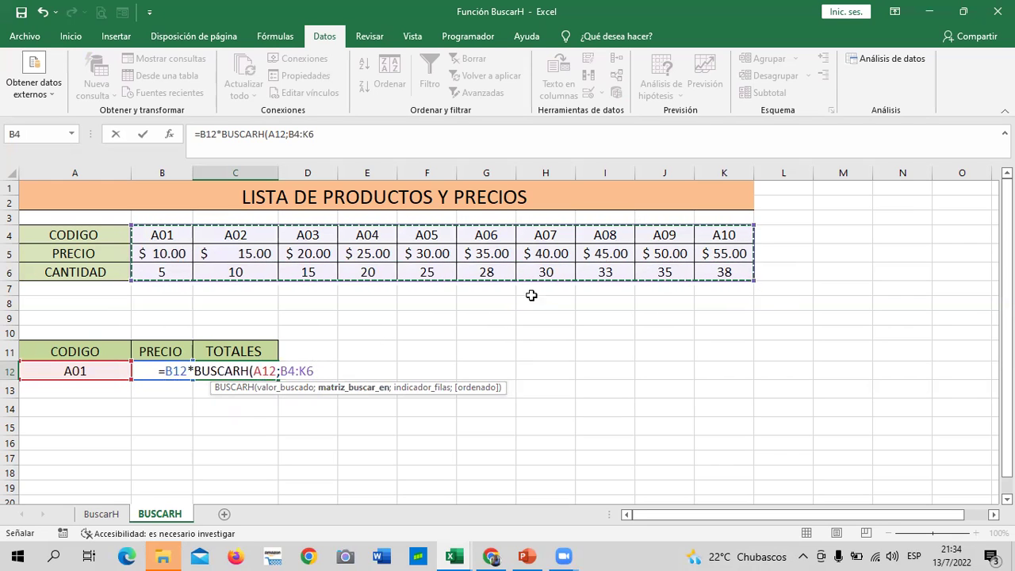
{"action": "type", "text": ";"}
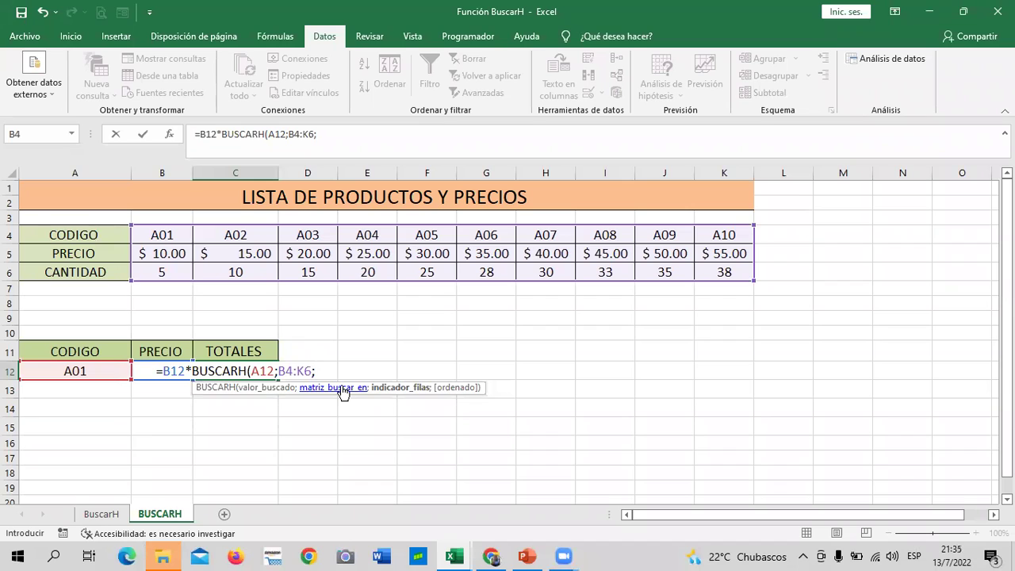
{"action": "type", "text": "3"}
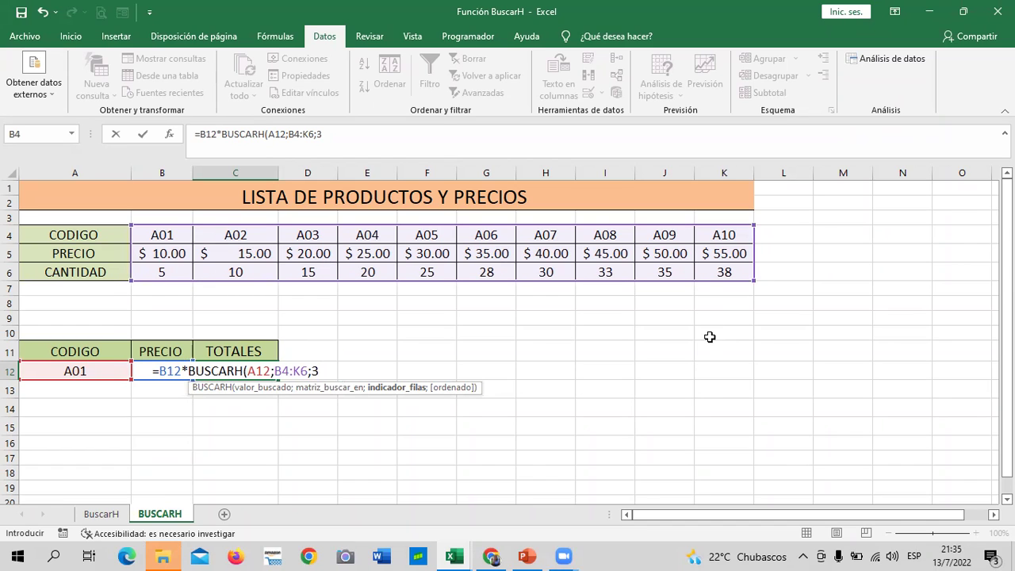
{"action": "type", "text": ";"}
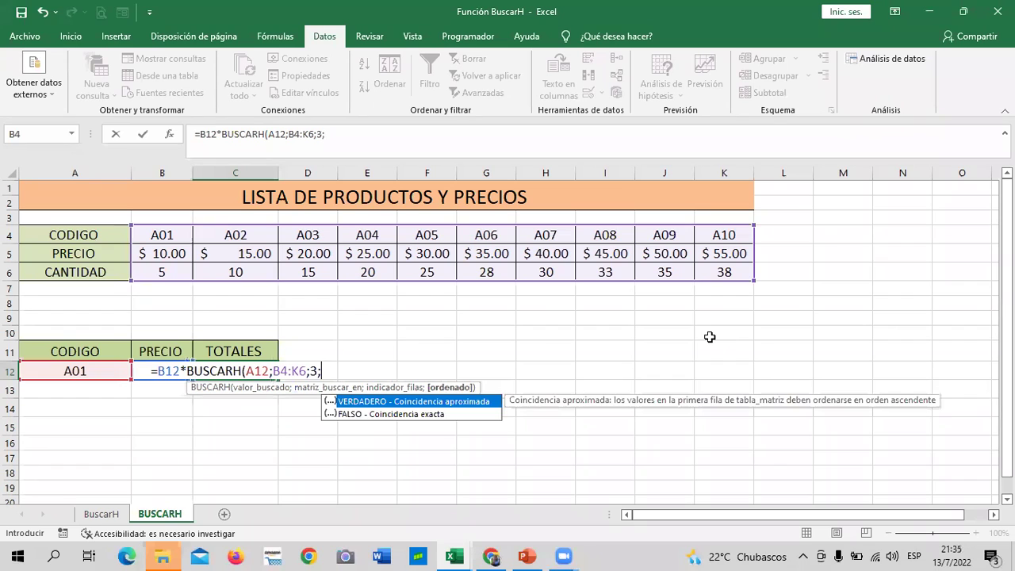
{"action": "double_click", "coordinate": [400, 414]}
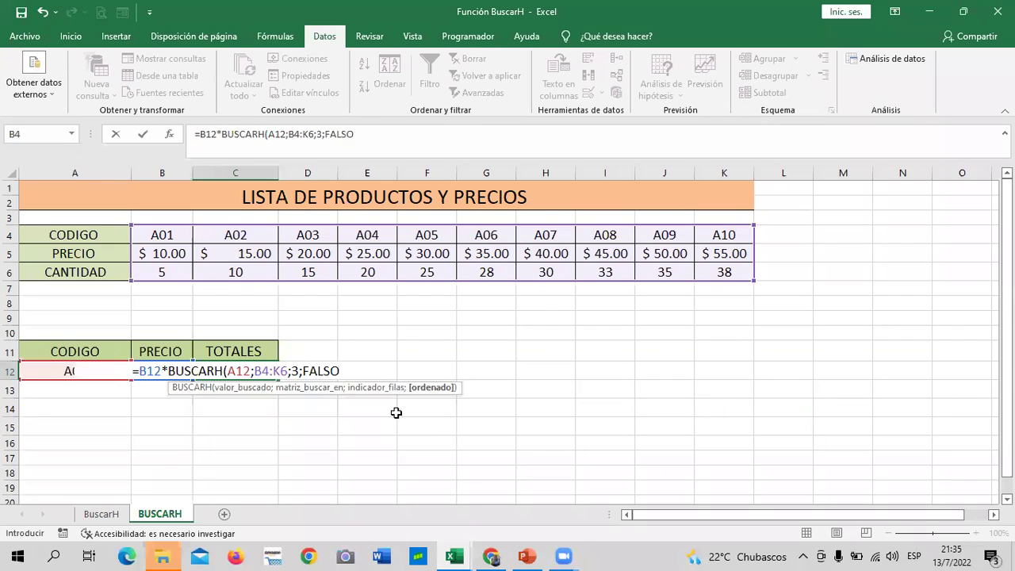
{"action": "type", "text": ")"}
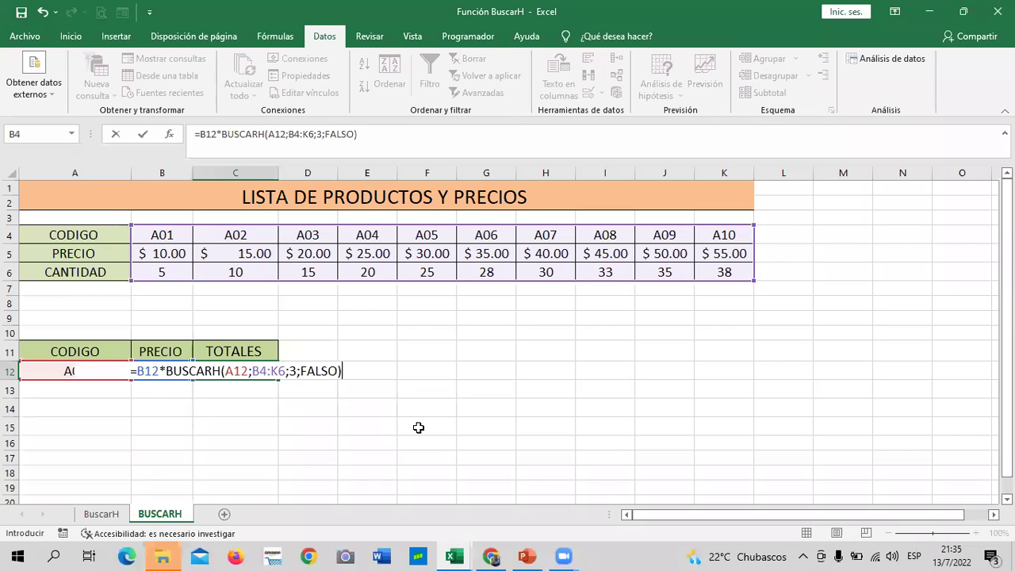
{"action": "key", "text": "Return"}
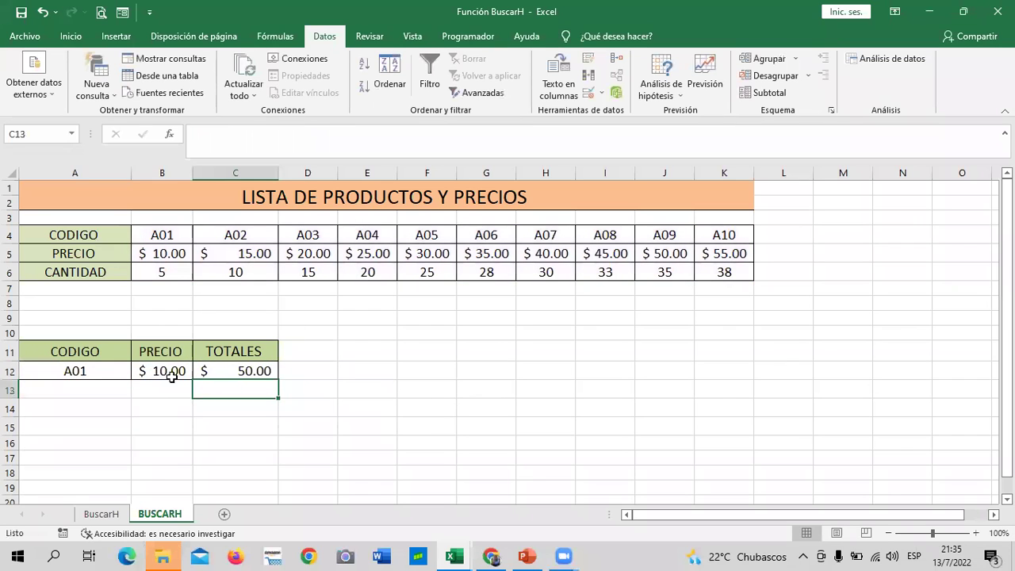
Inspect the B12 and C12 lookup formulas and A01's quantity of 5, then open A12's code list.
{"action": "left_click", "coordinate": [166, 373]}
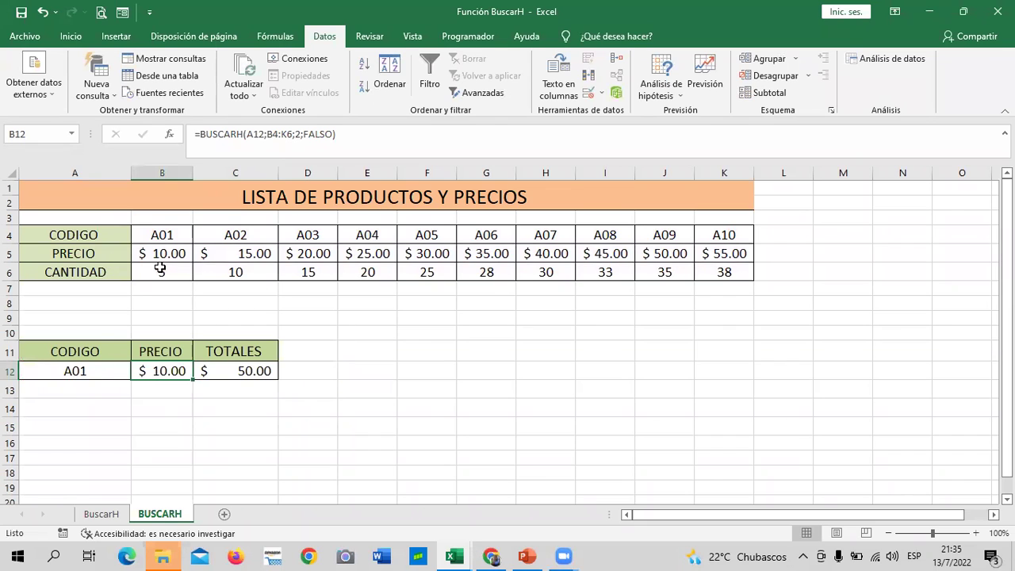
{"action": "left_click", "coordinate": [418, 367]}
{"action": "left_click", "coordinate": [244, 371]}
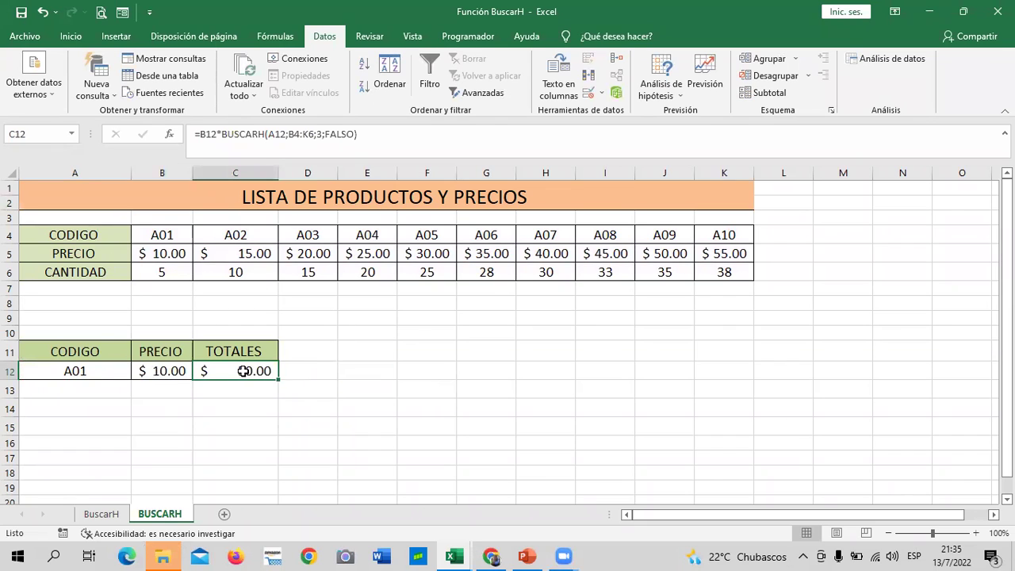
{"action": "left_click", "coordinate": [165, 269]}
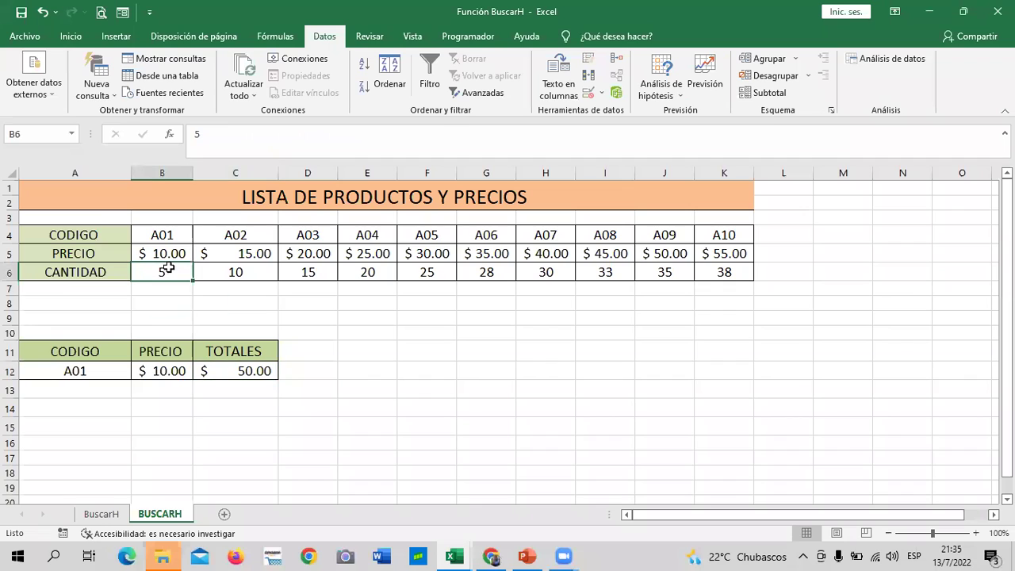
{"action": "left_click", "coordinate": [234, 370]}
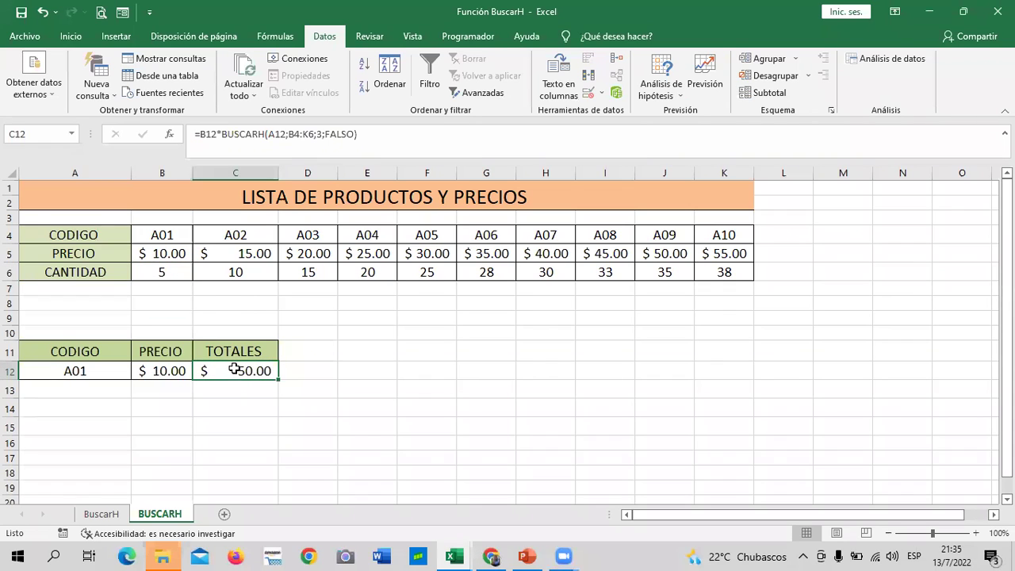
{"action": "left_click", "coordinate": [78, 372]}
{"action": "left_click", "coordinate": [137, 371]}
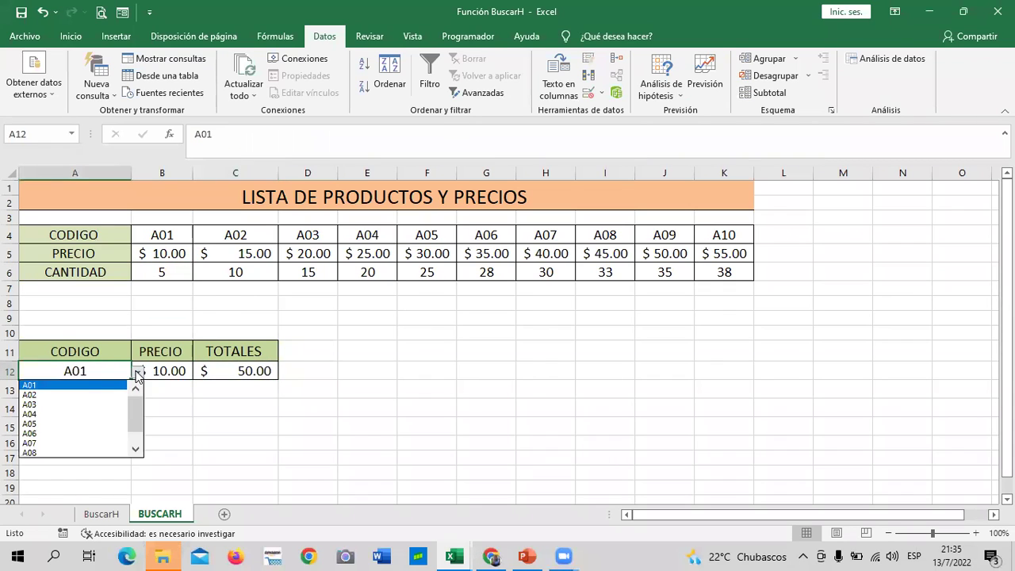
Choose A02, then A10 in A12, giving PRECIO $ 55.00 and TOTALES $ 2,090.00.
{"action": "left_click", "coordinate": [66, 395]}
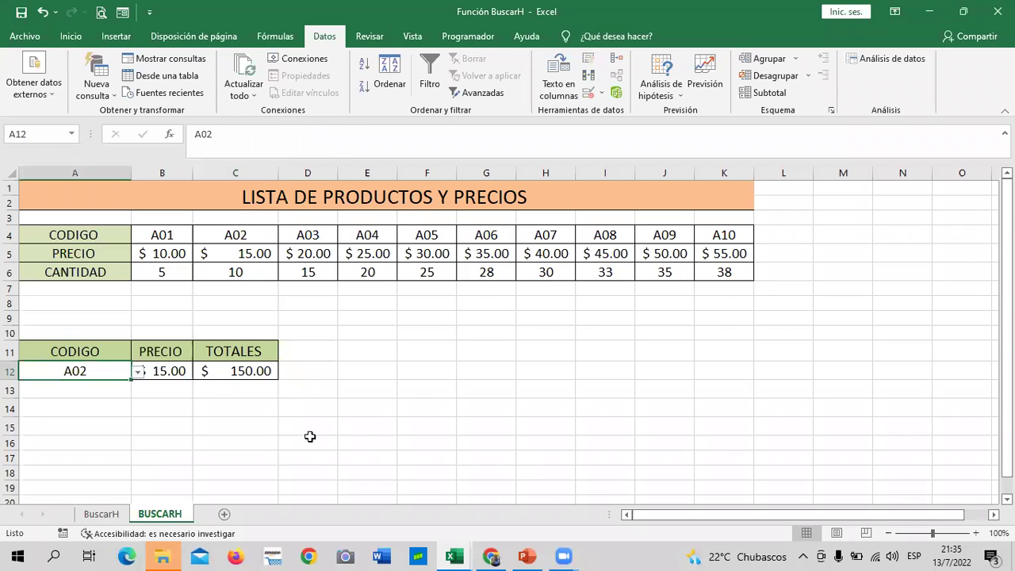
{"action": "left_click", "coordinate": [137, 371]}
{"action": "scroll", "coordinate": [111, 416], "scroll_direction": "down", "scroll_amount": 1}
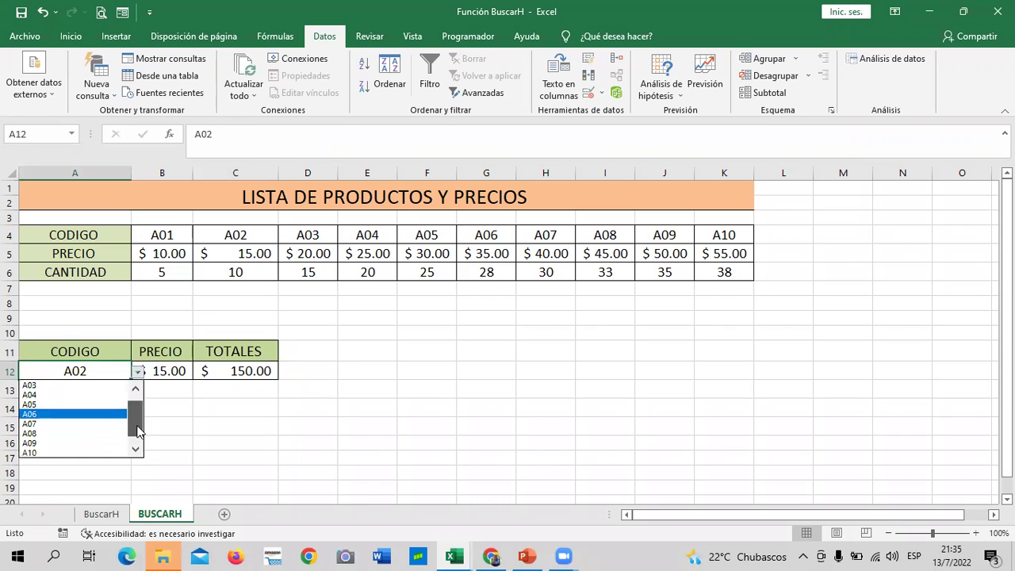
{"action": "left_click", "coordinate": [60, 453]}
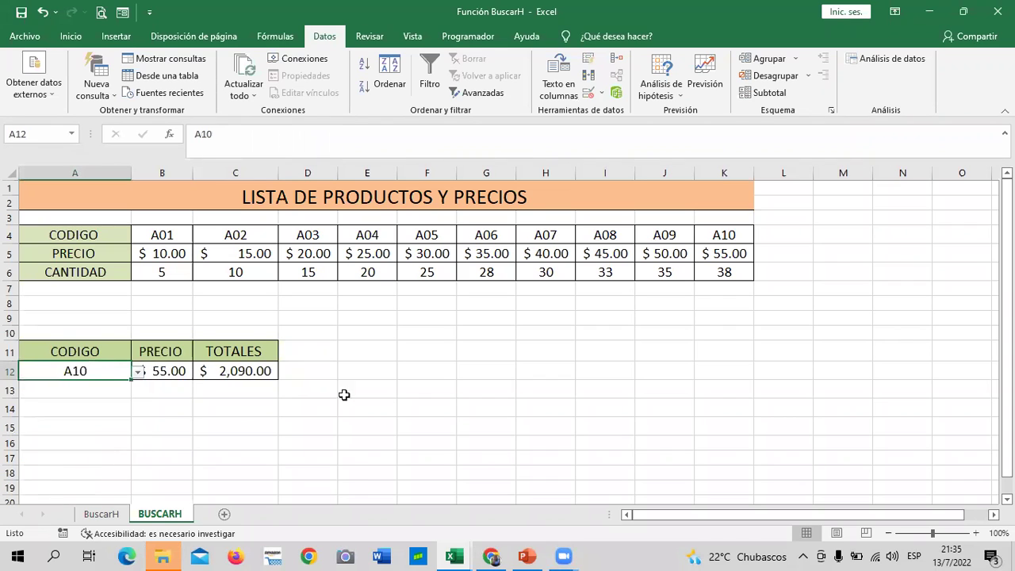
Inspect B12's price lookup, then open C12's =B12*BUSCARH(A12;B4:K6;3;FALSO) in the formula bar.
{"action": "left_click", "coordinate": [459, 439]}
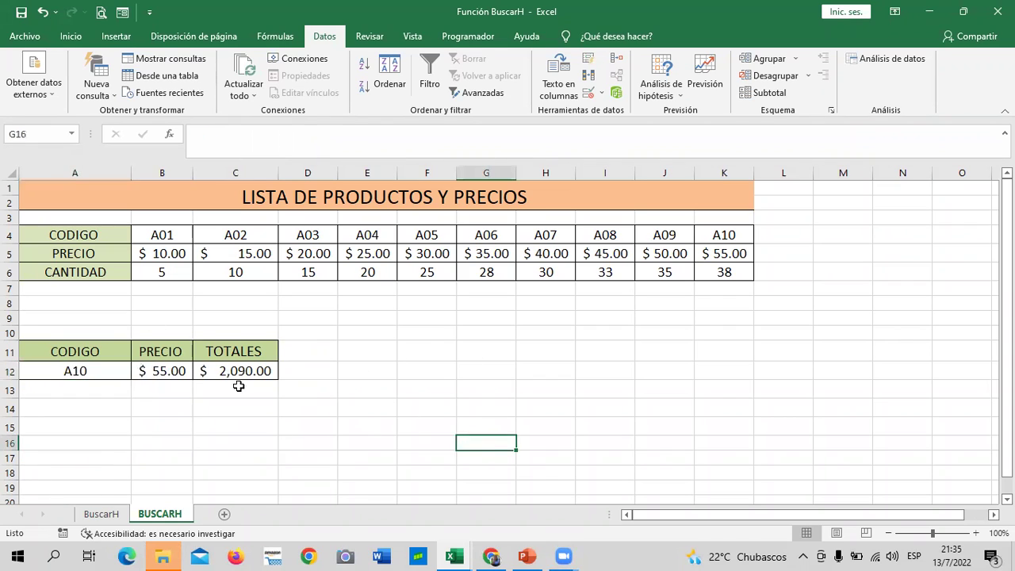
{"action": "left_click", "coordinate": [166, 369]}
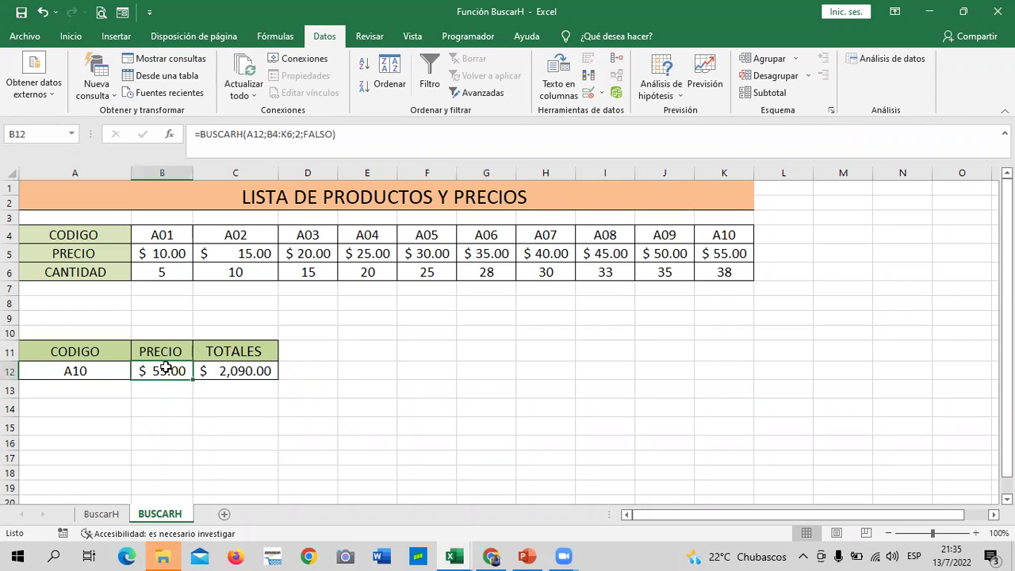
{"action": "left_click", "coordinate": [407, 405]}
{"action": "left_click", "coordinate": [151, 367]}
{"action": "left_click", "coordinate": [438, 395]}
{"action": "left_click", "coordinate": [224, 371]}
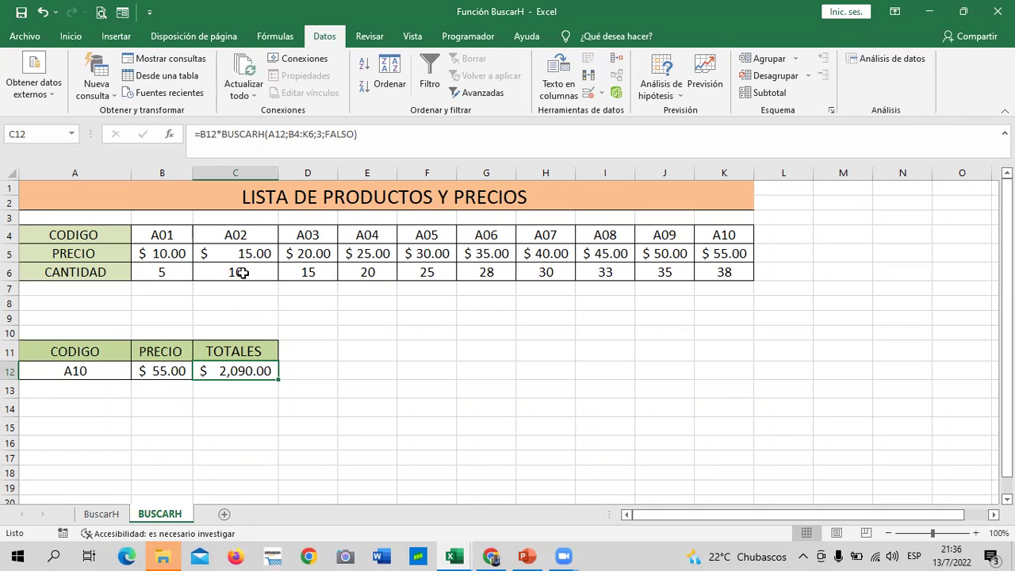
{"action": "left_click", "coordinate": [400, 368]}
{"action": "left_click", "coordinate": [217, 371]}
{"action": "left_click", "coordinate": [351, 392]}
{"action": "left_click", "coordinate": [250, 368]}
{"action": "left_click", "coordinate": [392, 135]}
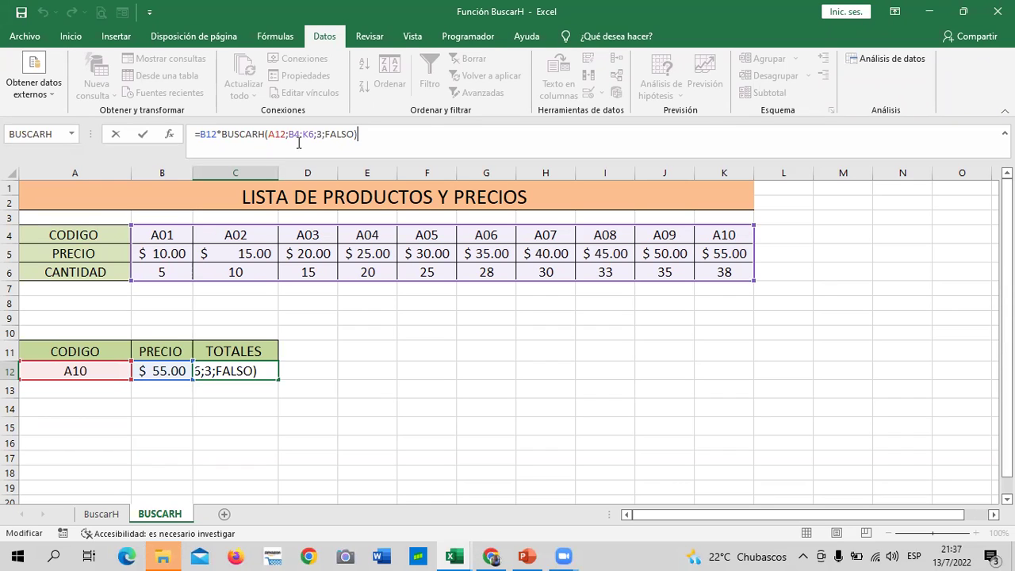
Change B12's BUSCARH row index from 2 to 3, so PRECIO shows $ 38.00 and TOTALES $ 1,444.00.
{"action": "key", "text": "Return"}
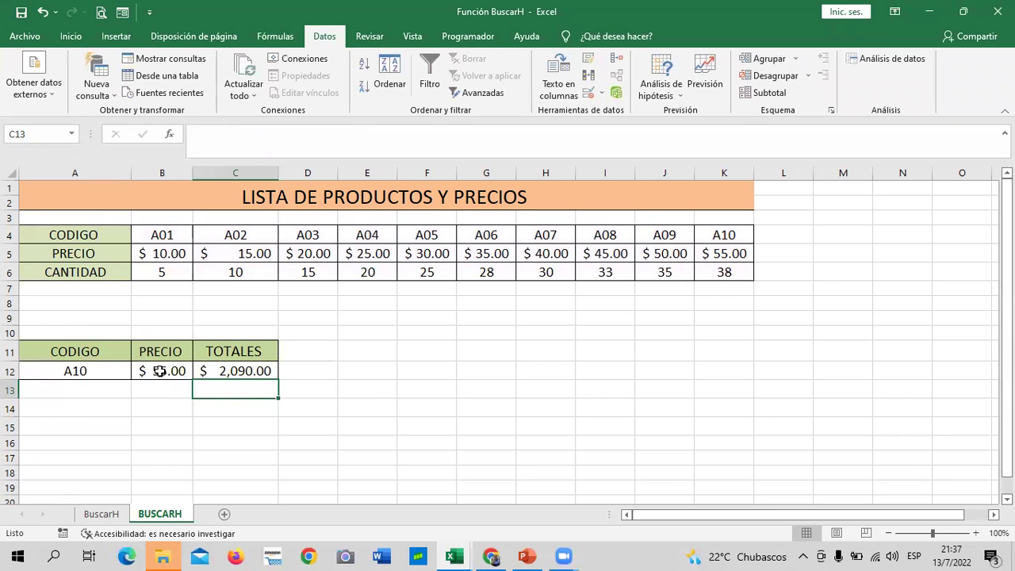
{"action": "left_click", "coordinate": [158, 371]}
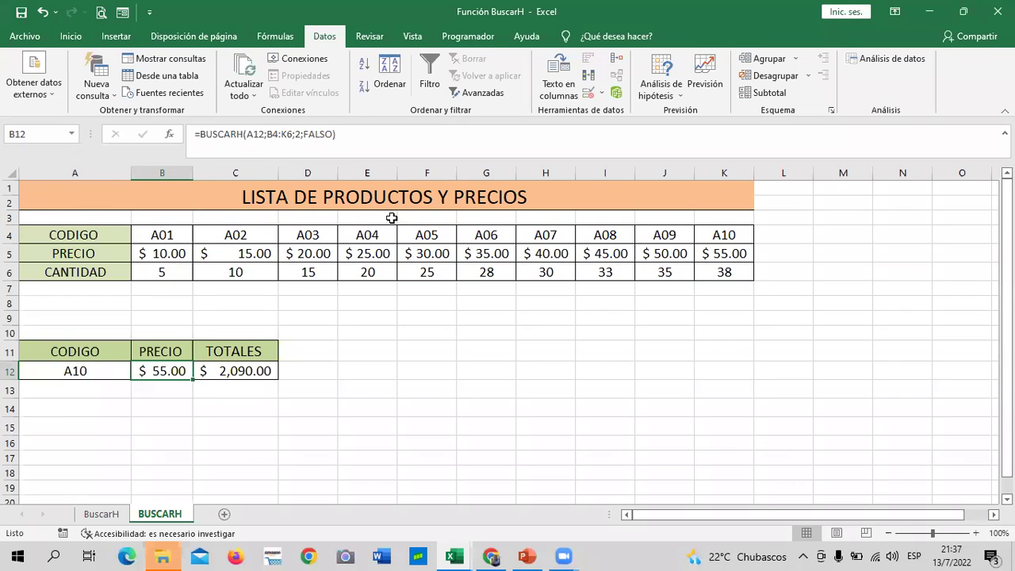
{"action": "left_click", "coordinate": [299, 134]}
{"action": "key", "text": "BackSpace"}
{"action": "type", "text": "3"}
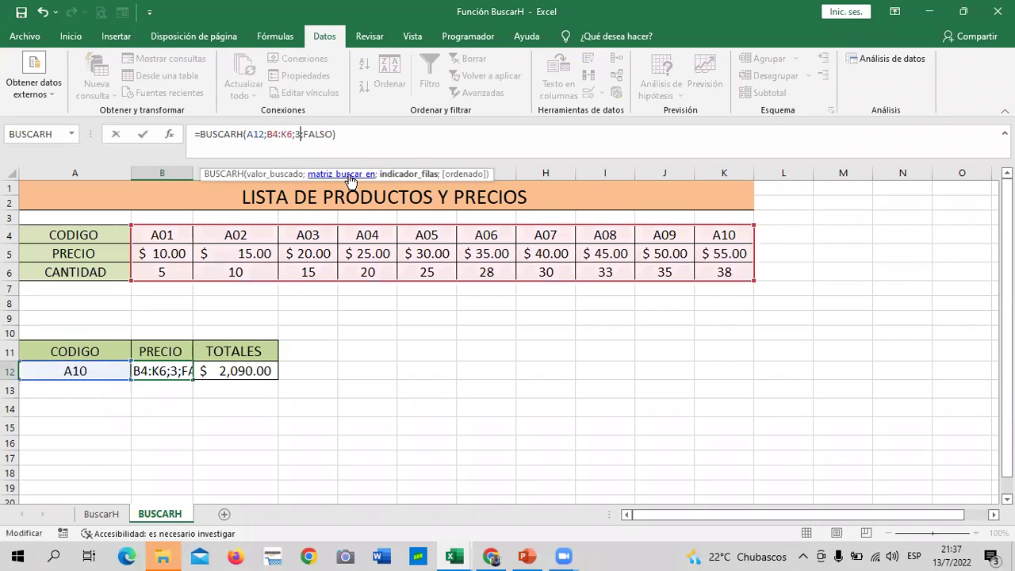
{"action": "key", "text": "Return"}
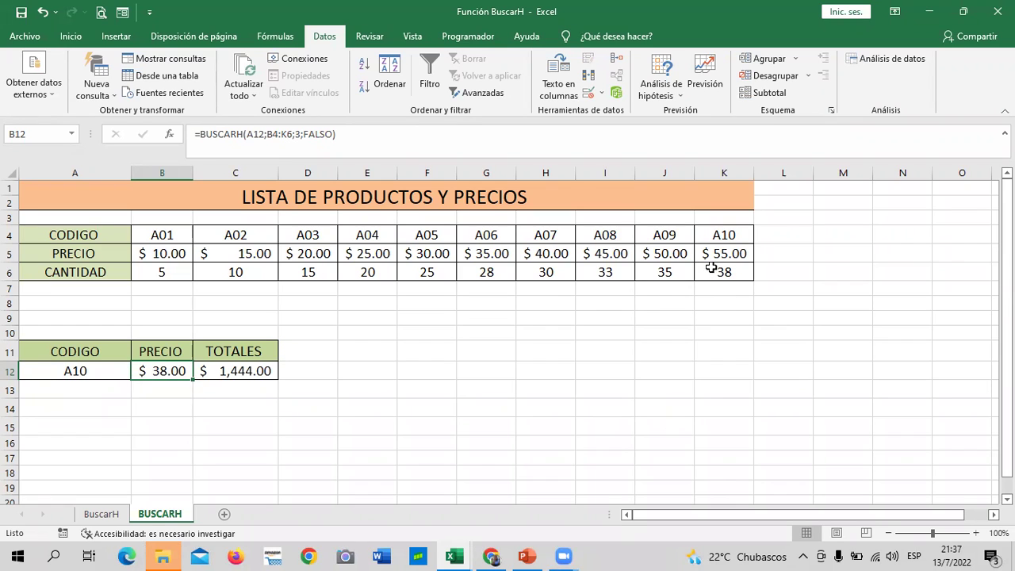
{"action": "left_click", "coordinate": [714, 268]}
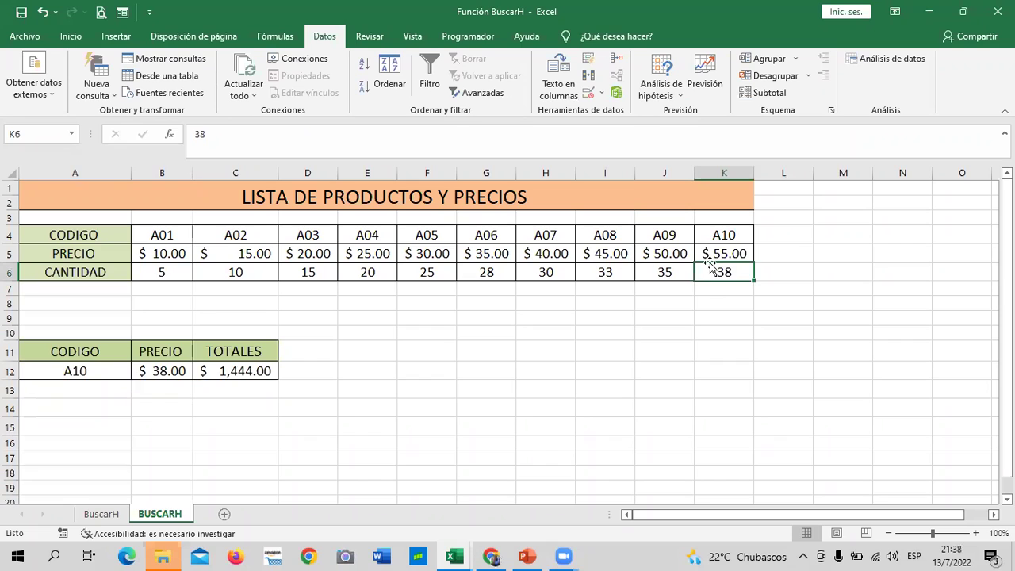
{"action": "left_click", "coordinate": [158, 369]}
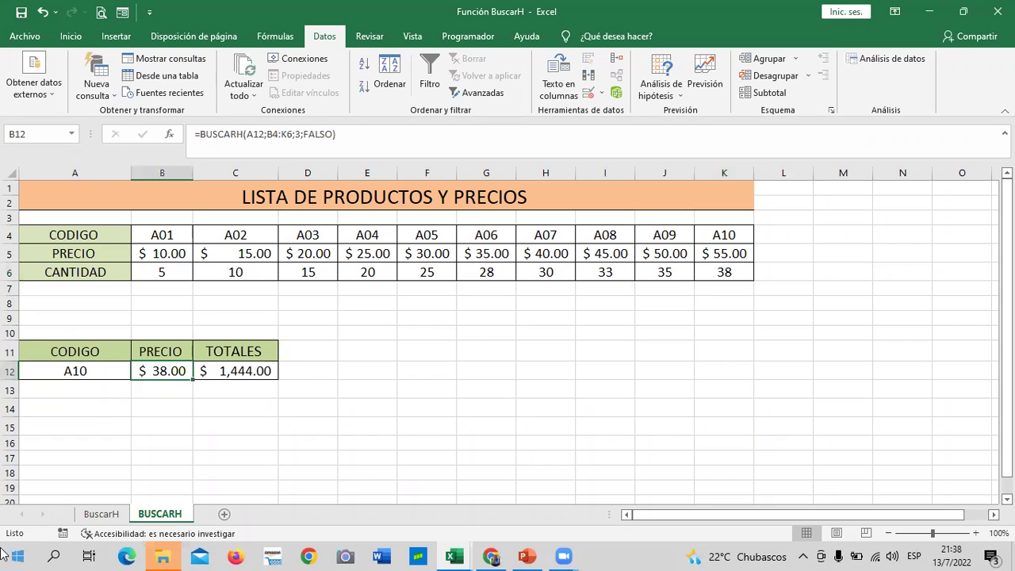
Edit B12 back to =BUSCARH(A12;B4:K6;2;FALSO), restoring $ 55.00 and a $ 2,090.00 total.
{"action": "left_click", "coordinate": [301, 134]}
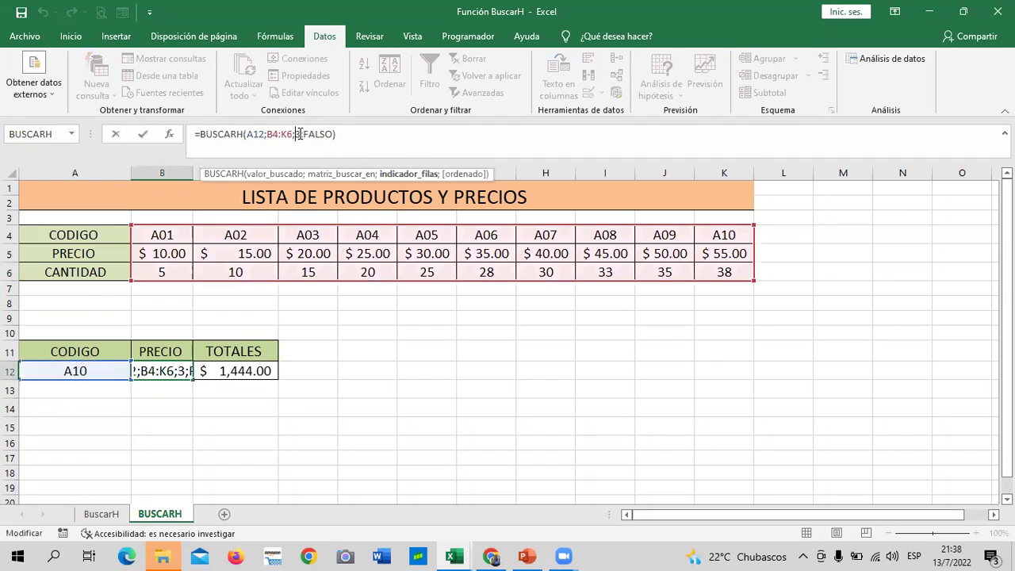
{"action": "key", "text": "BackSpace"}
{"action": "type", "text": "2"}
{"action": "key", "text": "Return"}
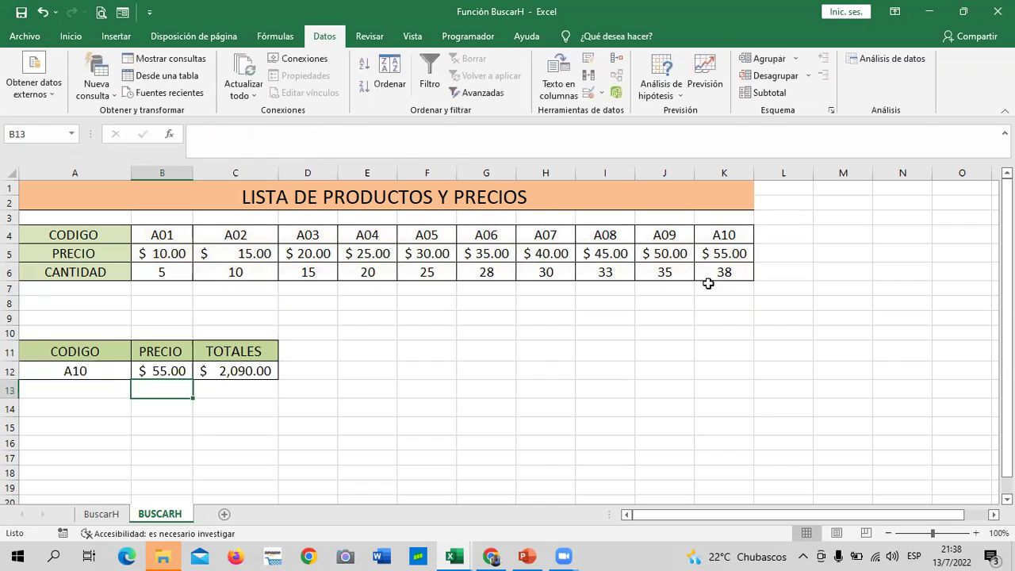
{"action": "left_click", "coordinate": [716, 234]}
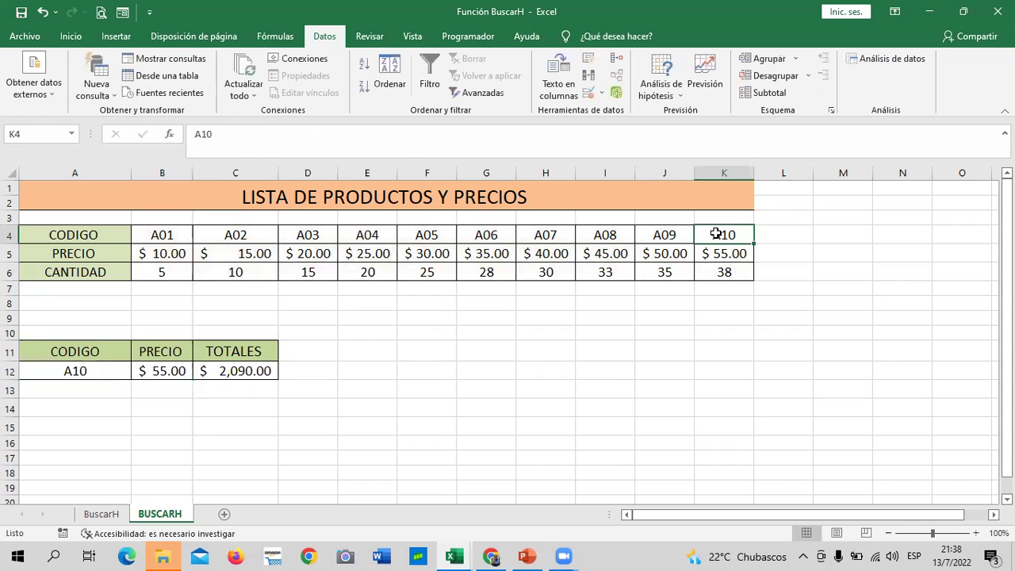
{"action": "left_click", "coordinate": [10, 235]}
{"action": "left_click", "coordinate": [9, 253]}
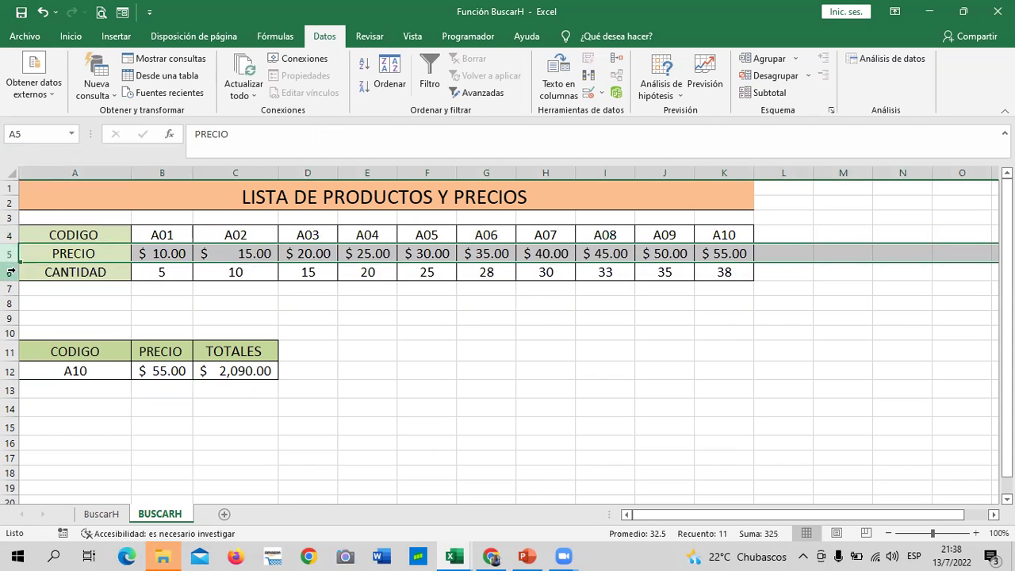
{"action": "left_click", "coordinate": [10, 272]}
{"action": "left_click", "coordinate": [265, 371]}
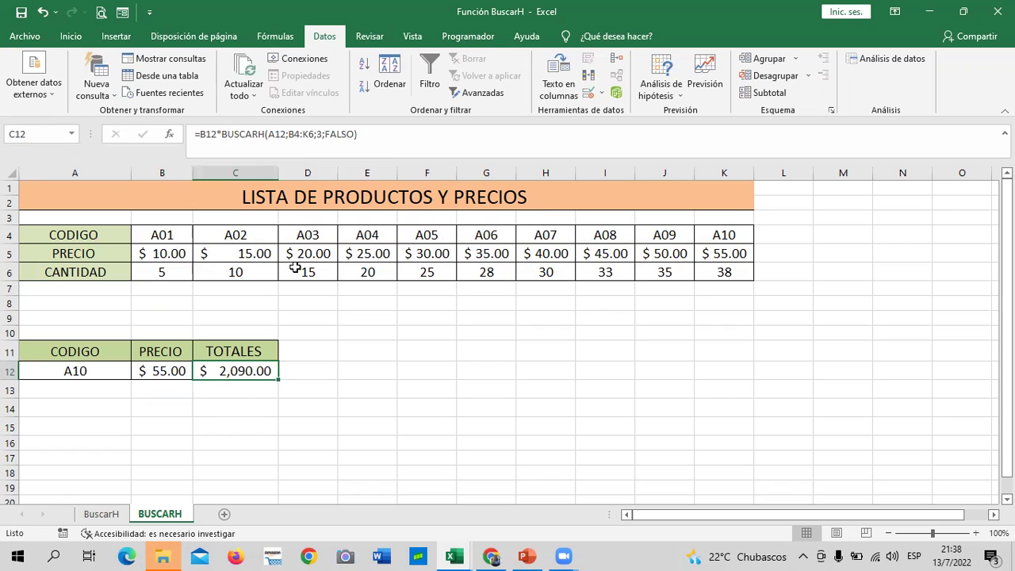
{"action": "mouse_move", "coordinate": [252, 380]}
{"action": "left_mouse_down"}
{"action": "mouse_move", "coordinate": [302, 384]}
{"action": "mouse_move", "coordinate": [256, 366]}
{"action": "left_mouse_up"}
{"action": "key", "text": "Return"}
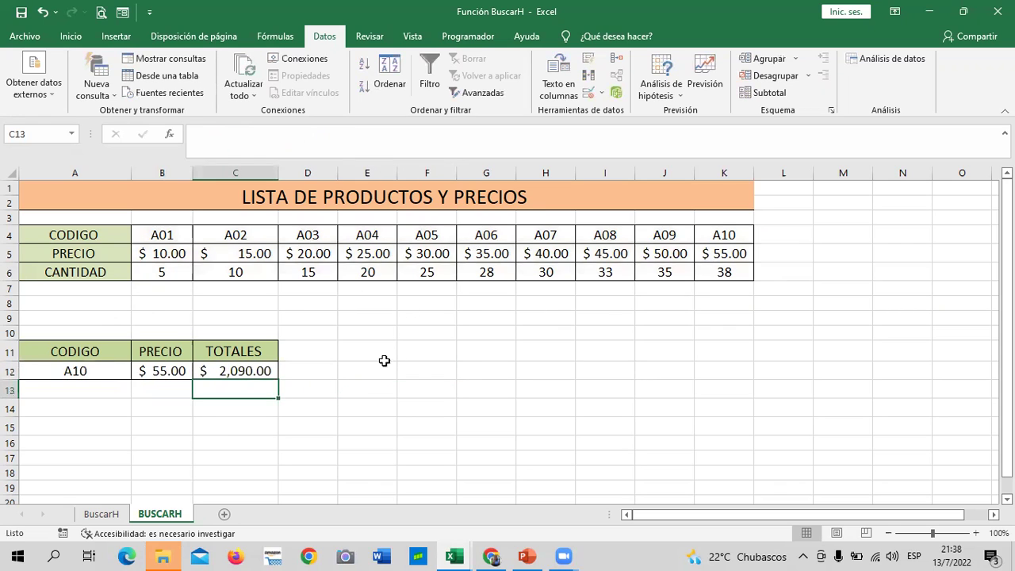
{"action": "left_click", "coordinate": [387, 350]}
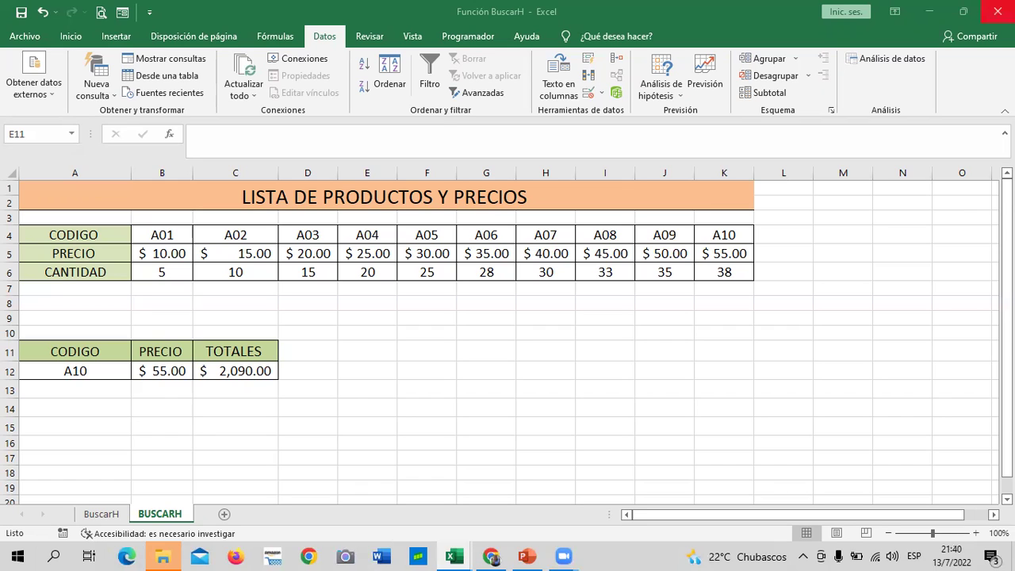
Verify C12 holds =B12*BUSCARH(A12;B4:K6;3;FALSO), totalling $ 2,090.00 for code A10.
{"action": "left_click", "coordinate": [552, 358]}
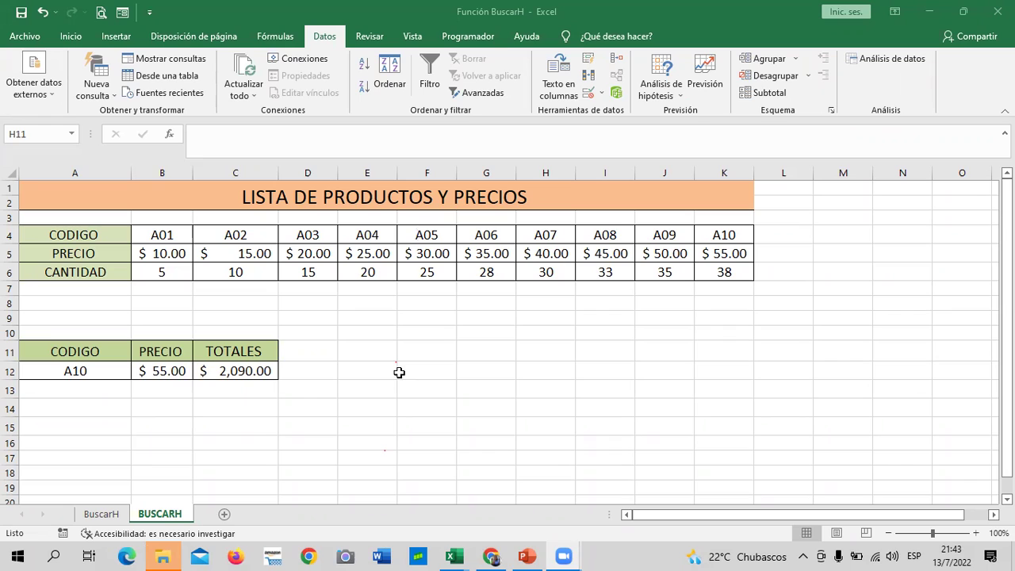
{"action": "left_click", "coordinate": [237, 374]}
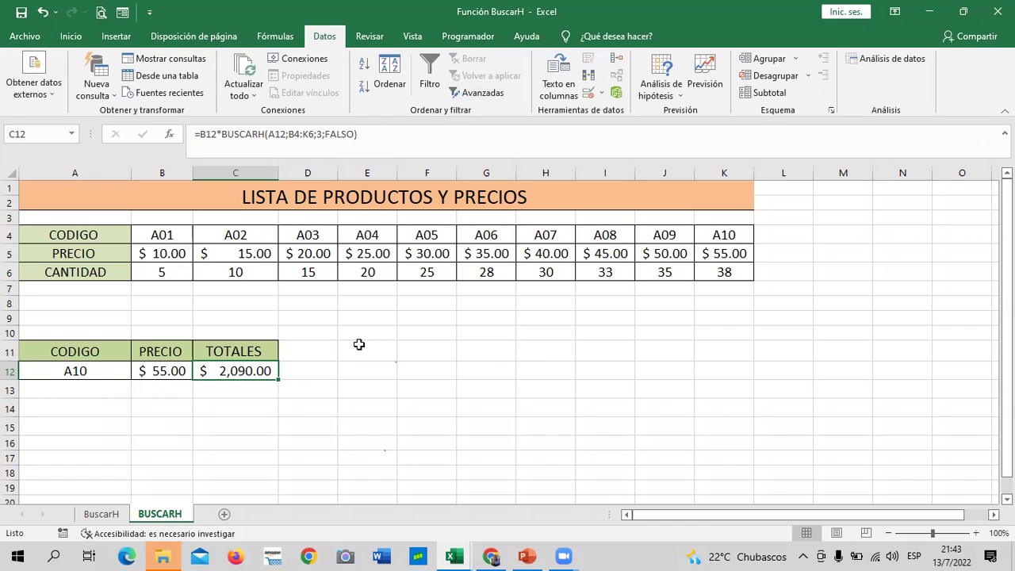
{"action": "left_click", "coordinate": [485, 351]}
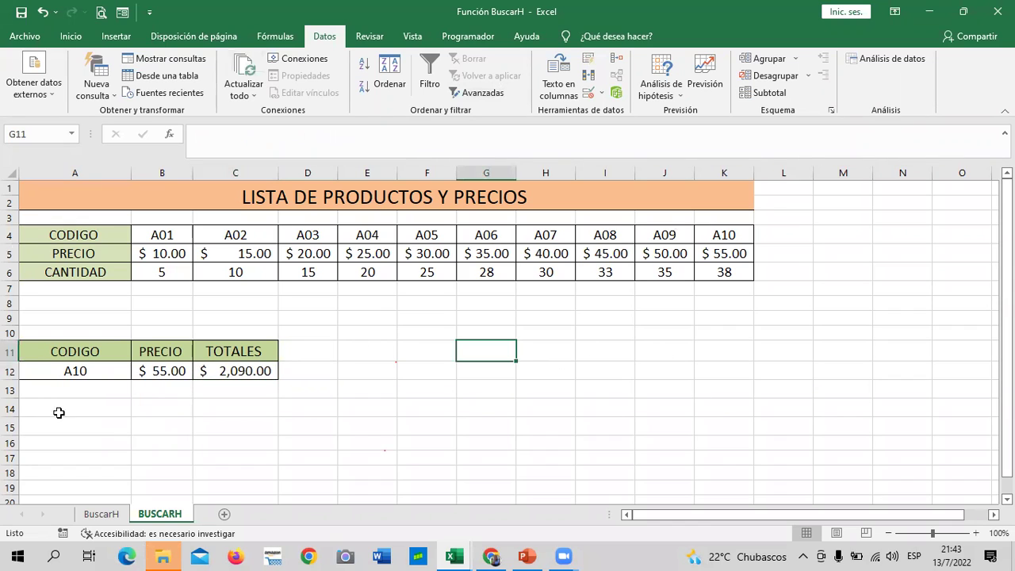
{"action": "left_click", "coordinate": [100, 513]}
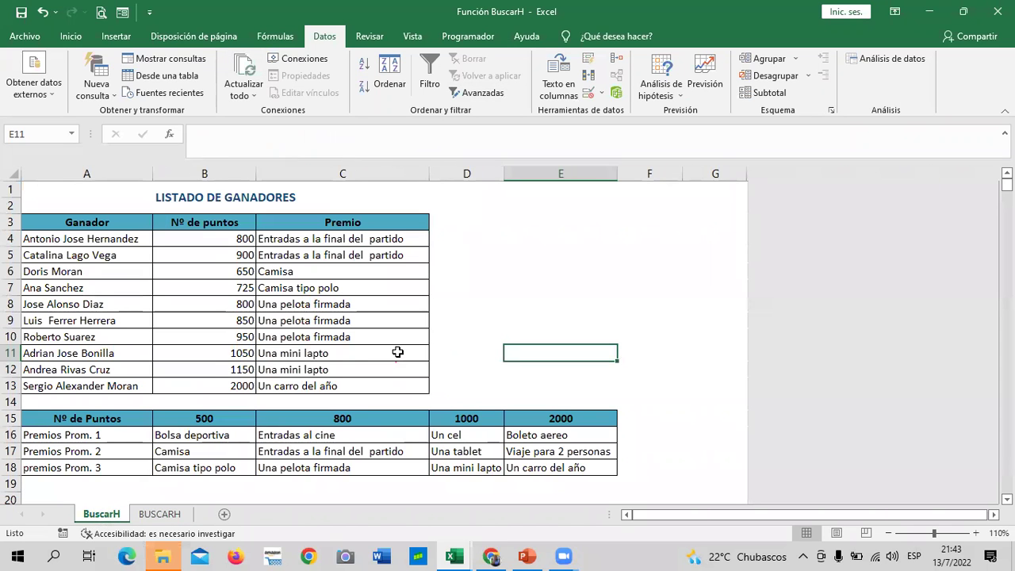
{"action": "scroll", "coordinate": [404, 356], "scroll_direction": "down", "scroll_amount": 2}
{"action": "scroll", "coordinate": [451, 324], "scroll_direction": "down", "scroll_amount": 1}
{"action": "scroll", "coordinate": [389, 367], "scroll_direction": "up", "scroll_amount": 3}
{"action": "scroll", "coordinate": [386, 376], "scroll_direction": "down", "scroll_amount": 3}
{"action": "left_click", "coordinate": [159, 514]}
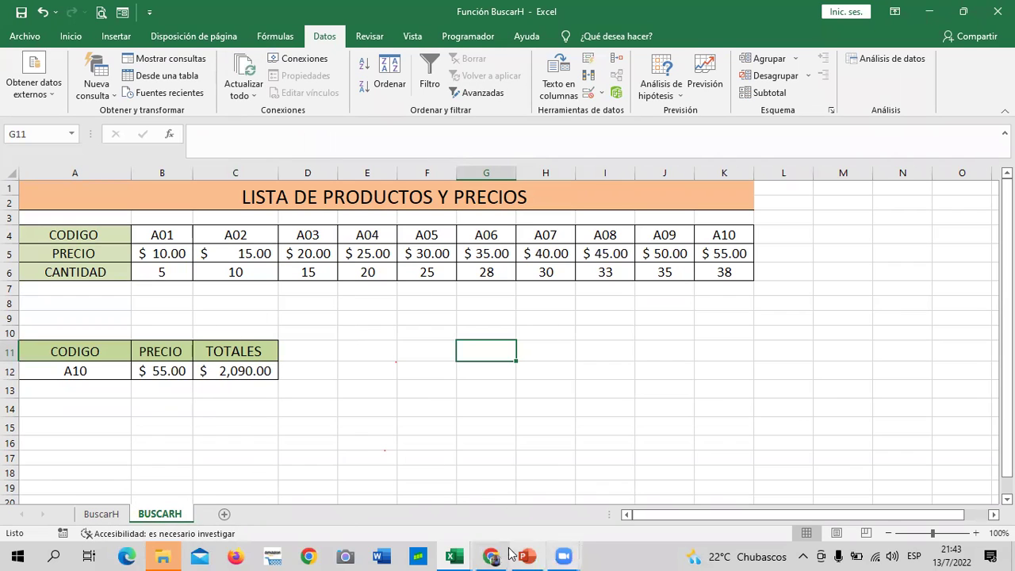
Switch back to the Inglés Corporativo course in Chrome and open the 2.5 Laboratorio 2 unit.
{"action": "mouse_move", "coordinate": [493, 555]}
{"action": "left_click", "coordinate": [454, 524]}
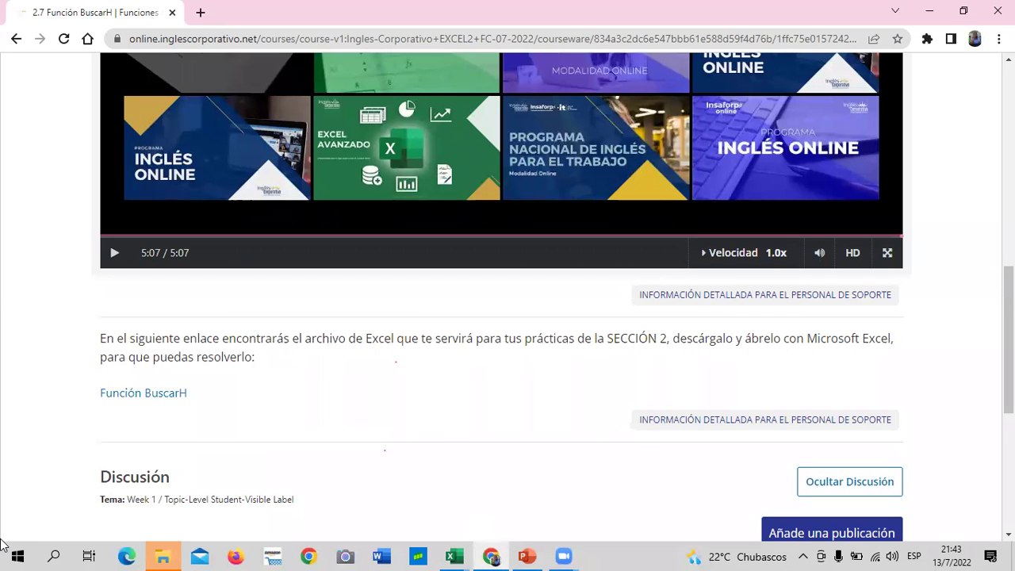
{"action": "scroll", "coordinate": [226, 460], "scroll_direction": "up", "scroll_amount": 10}
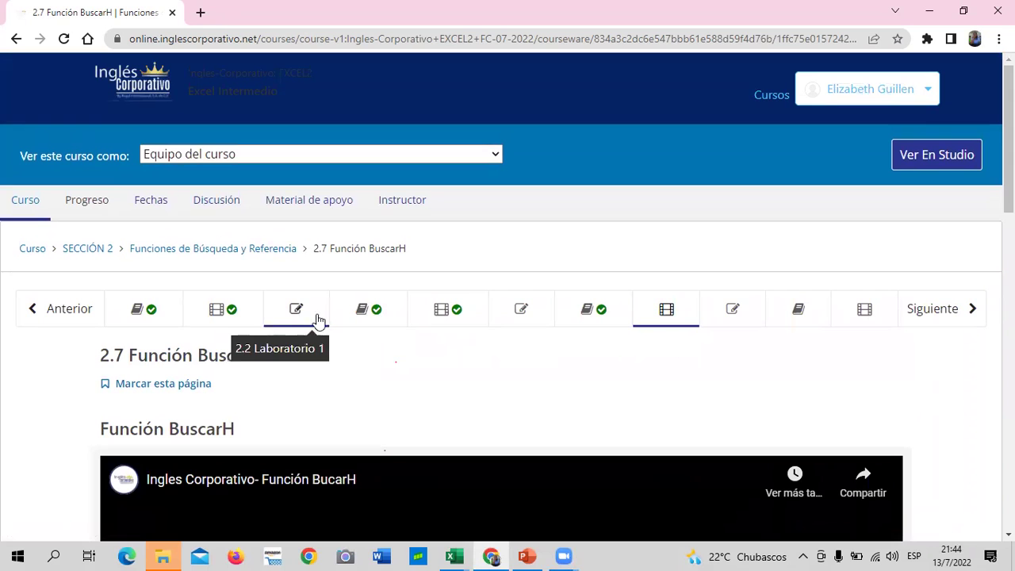
{"action": "left_click", "coordinate": [522, 313]}
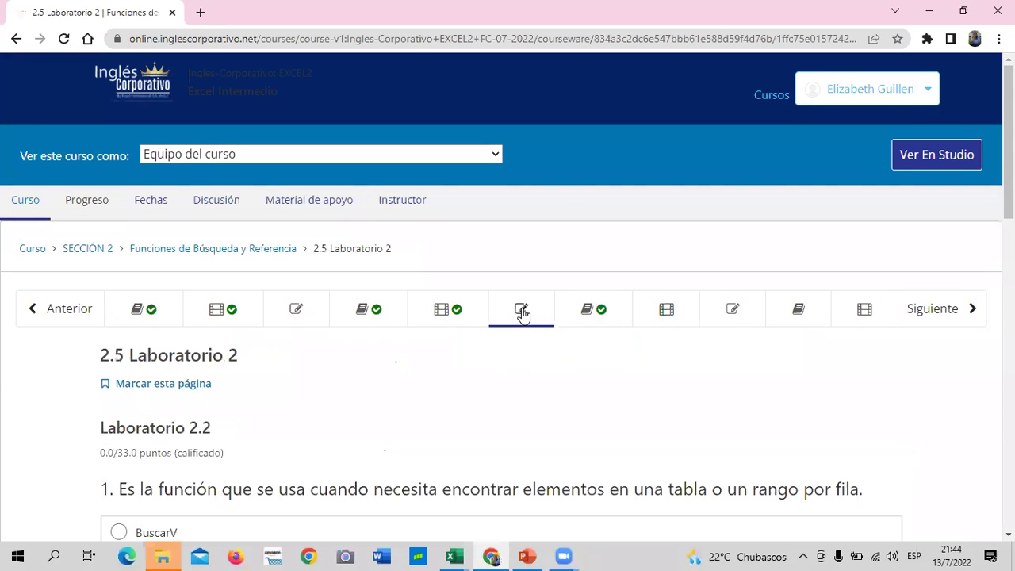
{"action": "scroll", "coordinate": [525, 312], "scroll_direction": "down", "scroll_amount": 2}
{"action": "scroll", "coordinate": [526, 312], "scroll_direction": "down", "scroll_amount": 3}
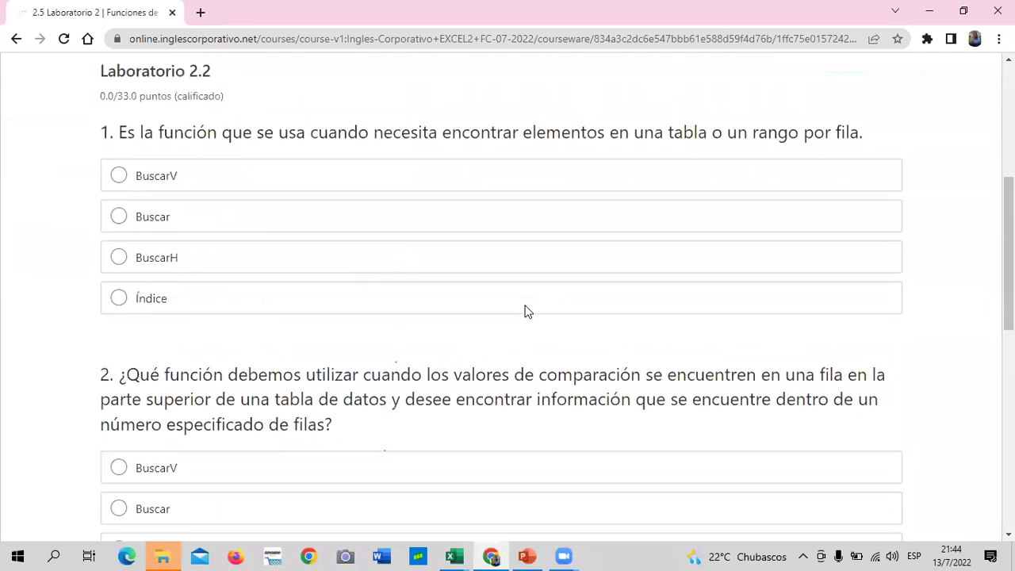
{"action": "scroll", "coordinate": [485, 362], "scroll_direction": "down", "scroll_amount": 5}
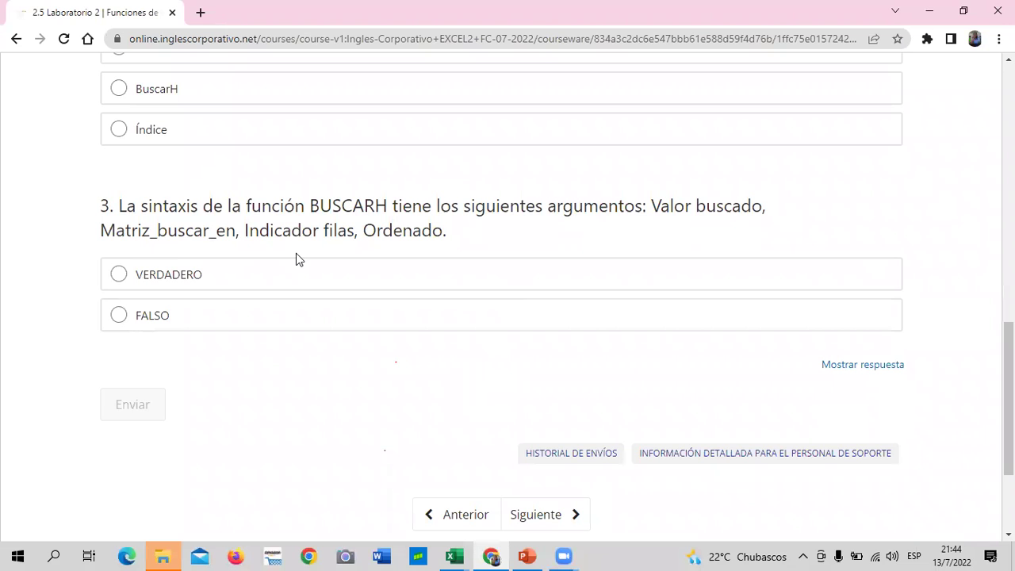
{"action": "scroll", "coordinate": [281, 333], "scroll_direction": "up", "scroll_amount": 12}
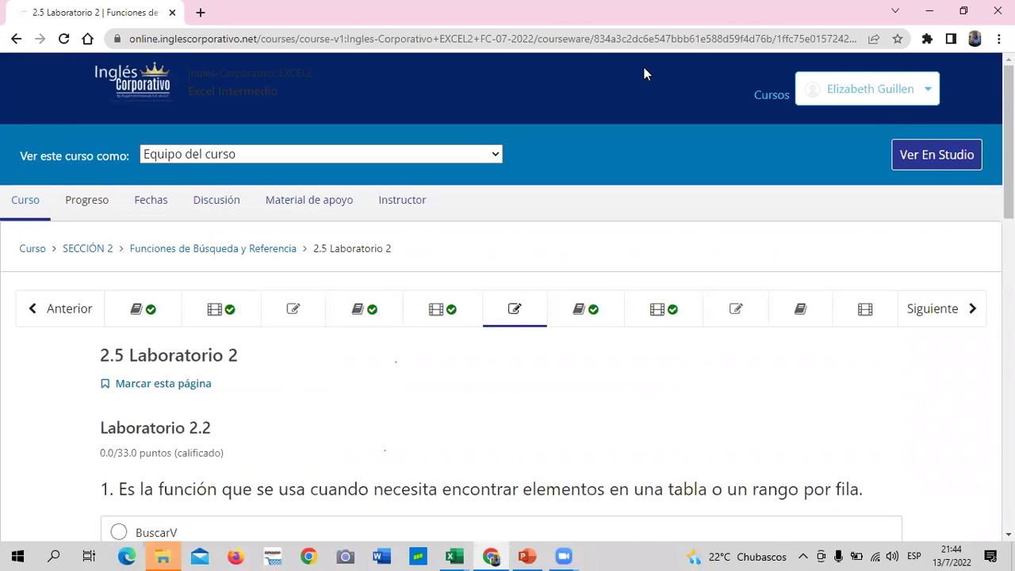
Open the 2.8 Laboratorio 3 quiz and look through its unanswered Índice questions.
{"action": "left_click", "coordinate": [720, 313]}
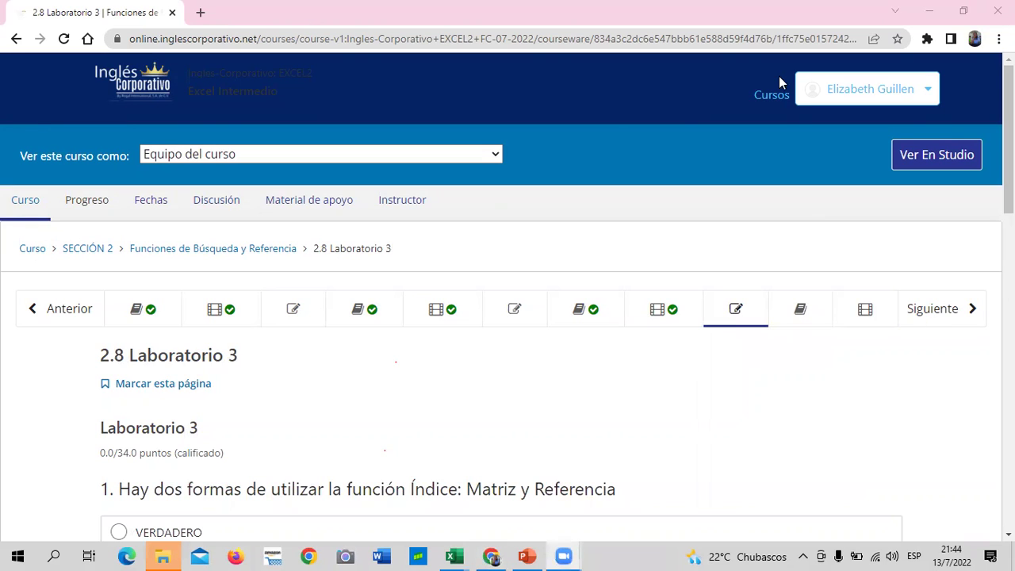
{"action": "scroll", "coordinate": [287, 381], "scroll_direction": "down", "scroll_amount": 1}
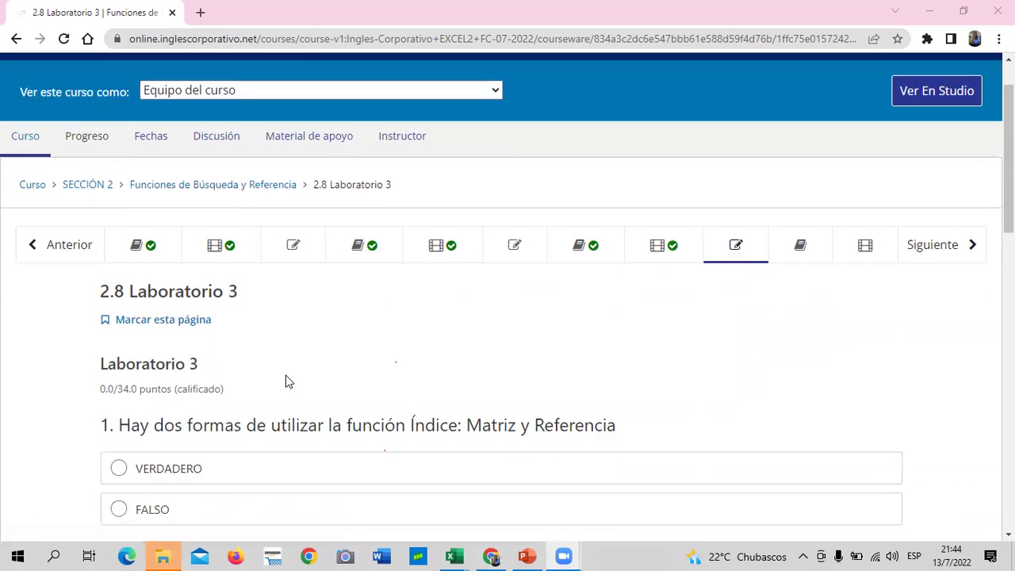
{"action": "scroll", "coordinate": [289, 387], "scroll_direction": "down", "scroll_amount": 2}
{"action": "scroll", "coordinate": [292, 392], "scroll_direction": "down", "scroll_amount": 2}
{"action": "scroll", "coordinate": [317, 408], "scroll_direction": "down", "scroll_amount": 5}
{"action": "scroll", "coordinate": [332, 420], "scroll_direction": "down", "scroll_amount": 2}
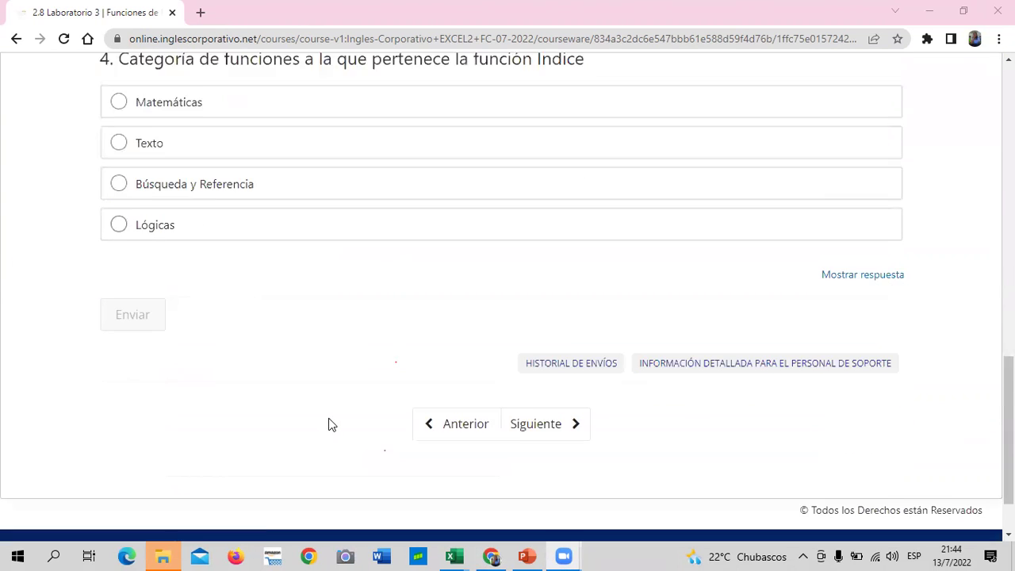
{"action": "scroll", "coordinate": [332, 425], "scroll_direction": "down", "scroll_amount": 1}
{"action": "scroll", "coordinate": [328, 423], "scroll_direction": "up", "scroll_amount": 1}
{"action": "scroll", "coordinate": [328, 417], "scroll_direction": "up", "scroll_amount": 8}
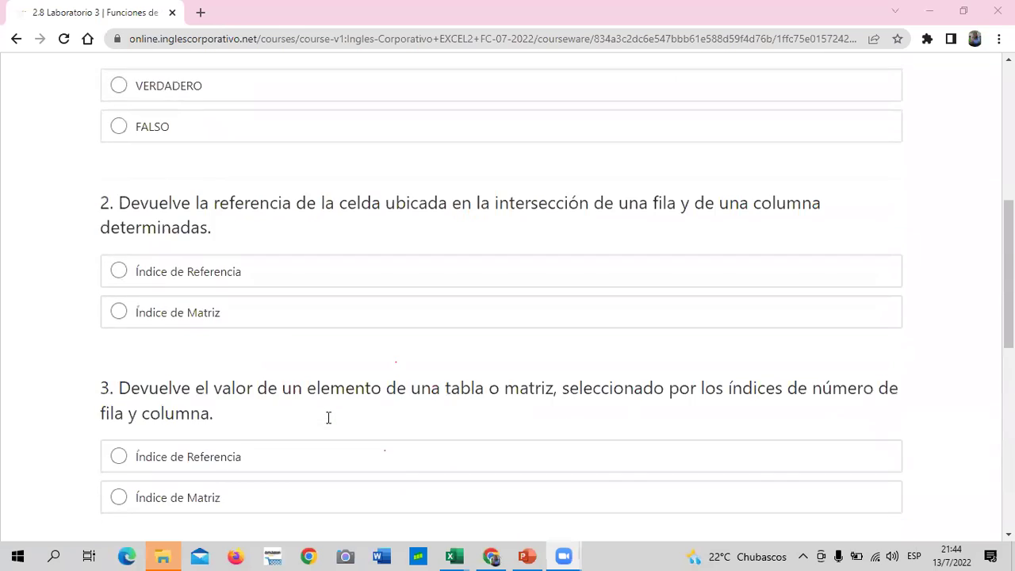
{"action": "scroll", "coordinate": [329, 405], "scroll_direction": "up", "scroll_amount": 4}
{"action": "scroll", "coordinate": [327, 404], "scroll_direction": "down", "scroll_amount": 3}
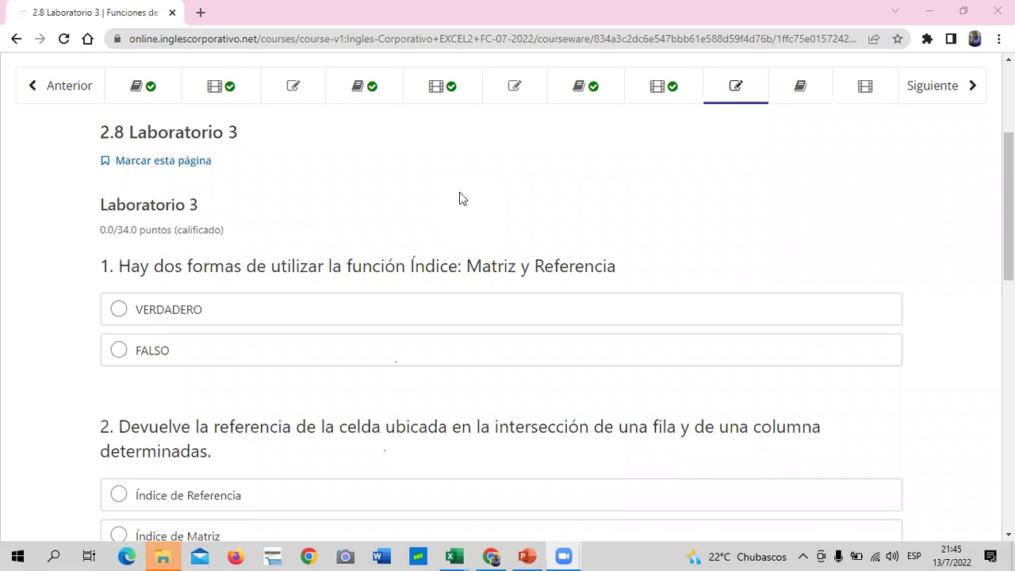
{"action": "scroll", "coordinate": [463, 198], "scroll_direction": "down", "scroll_amount": 2}
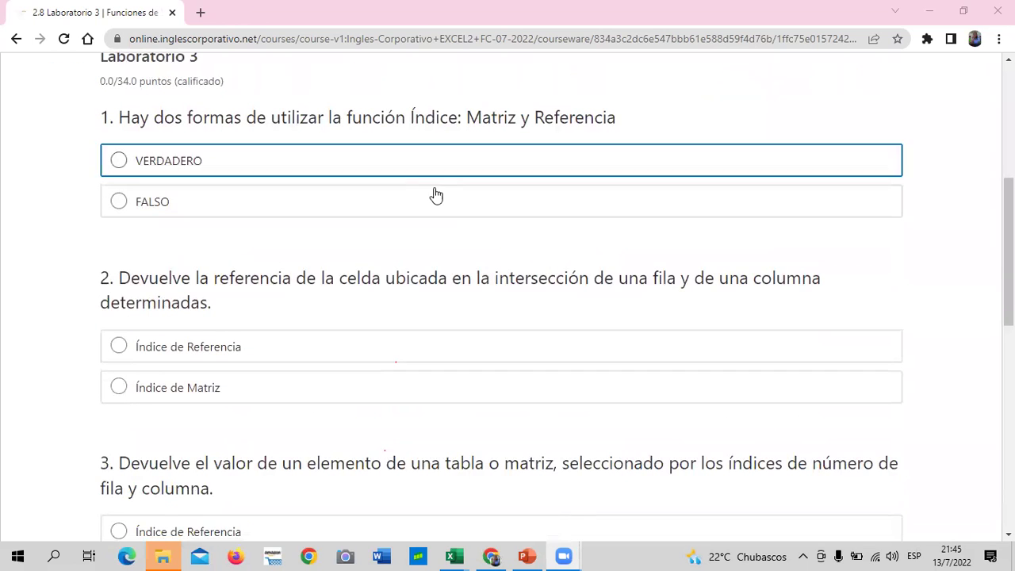
{"action": "scroll", "coordinate": [435, 195], "scroll_direction": "up", "scroll_amount": 1}
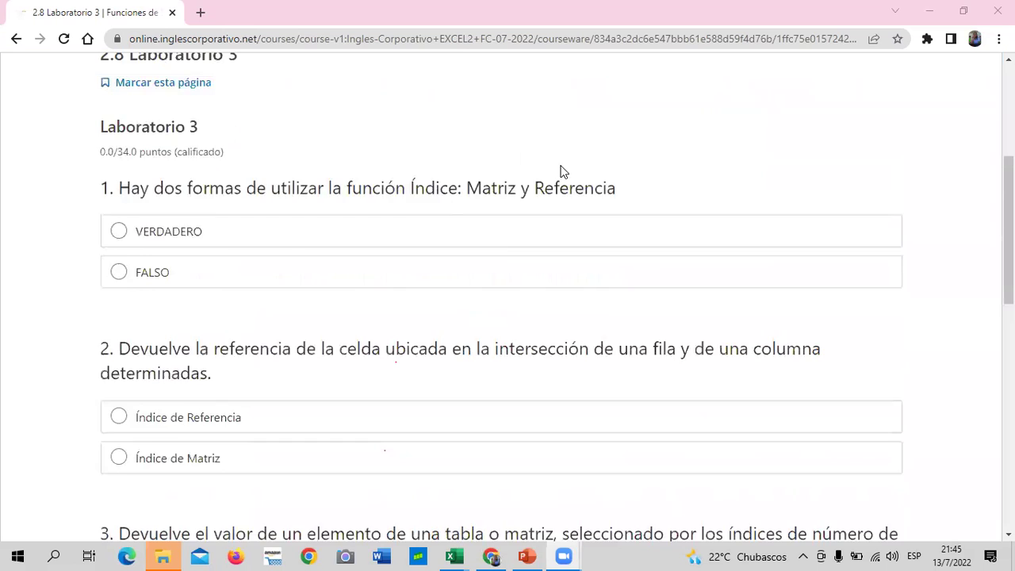
{"action": "scroll", "coordinate": [560, 171], "scroll_direction": "up", "scroll_amount": 3}
{"action": "scroll", "coordinate": [550, 192], "scroll_direction": "down", "scroll_amount": 1}
{"action": "scroll", "coordinate": [490, 228], "scroll_direction": "down", "scroll_amount": 2}
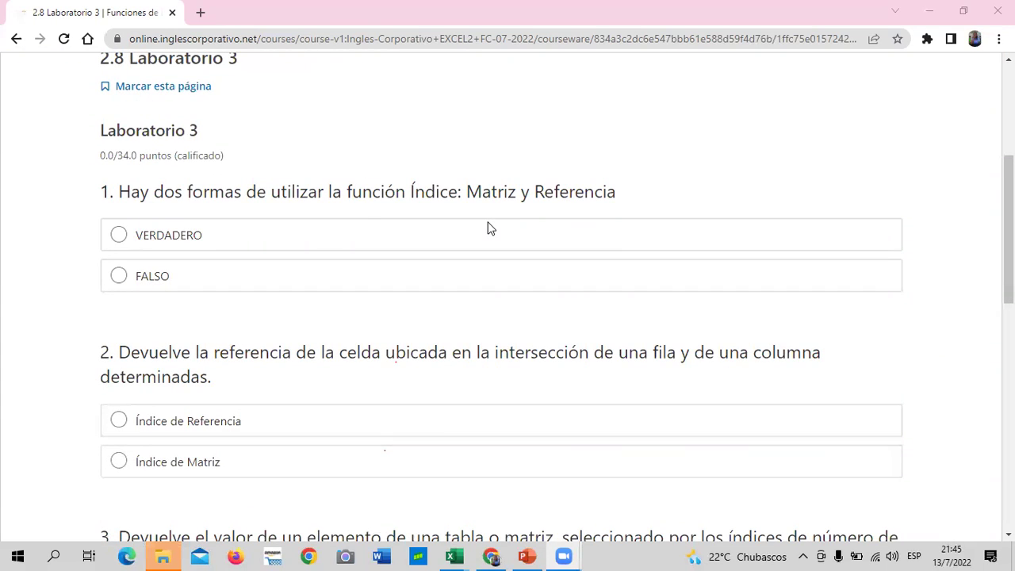
{"action": "scroll", "coordinate": [515, 242], "scroll_direction": "up", "scroll_amount": 2}
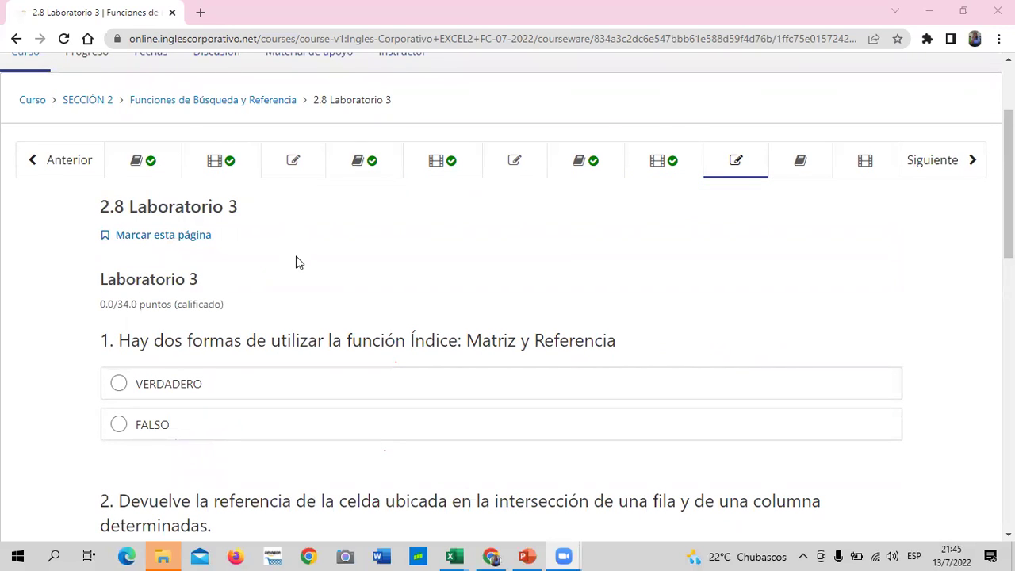
{"action": "scroll", "coordinate": [296, 262], "scroll_direction": "down", "scroll_amount": 2}
{"action": "scroll", "coordinate": [296, 262], "scroll_direction": "down", "scroll_amount": 4}
{"action": "scroll", "coordinate": [301, 265], "scroll_direction": "down", "scroll_amount": 4}
{"action": "scroll", "coordinate": [317, 283], "scroll_direction": "up", "scroll_amount": 2}
{"action": "scroll", "coordinate": [318, 283], "scroll_direction": "up", "scroll_amount": 4}
{"action": "scroll", "coordinate": [321, 282], "scroll_direction": "up", "scroll_amount": 2}
{"action": "scroll", "coordinate": [322, 278], "scroll_direction": "up", "scroll_amount": 1}
{"action": "scroll", "coordinate": [320, 286], "scroll_direction": "down", "scroll_amount": 1}
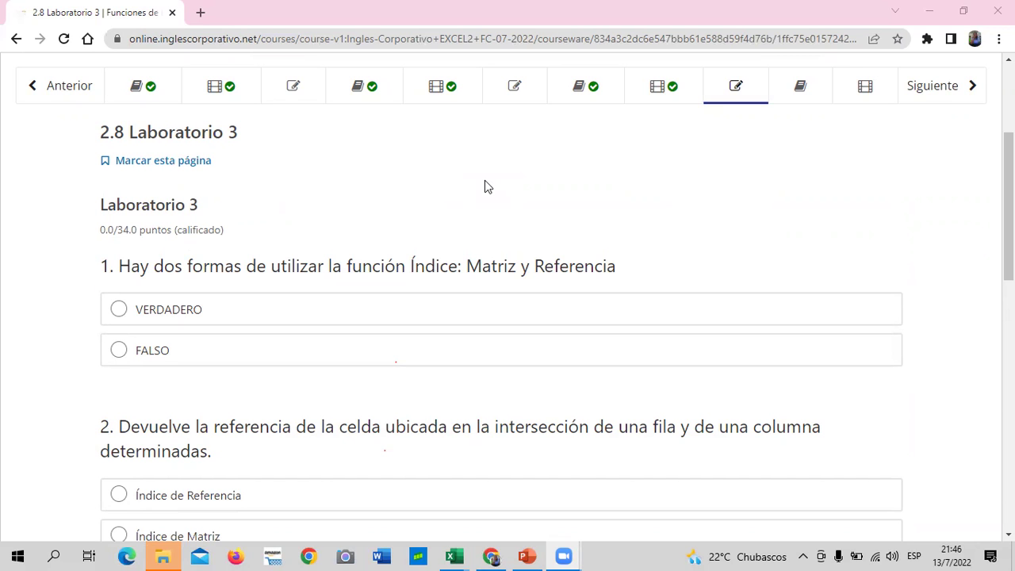
{"action": "scroll", "coordinate": [469, 185], "scroll_direction": "up", "scroll_amount": 2}
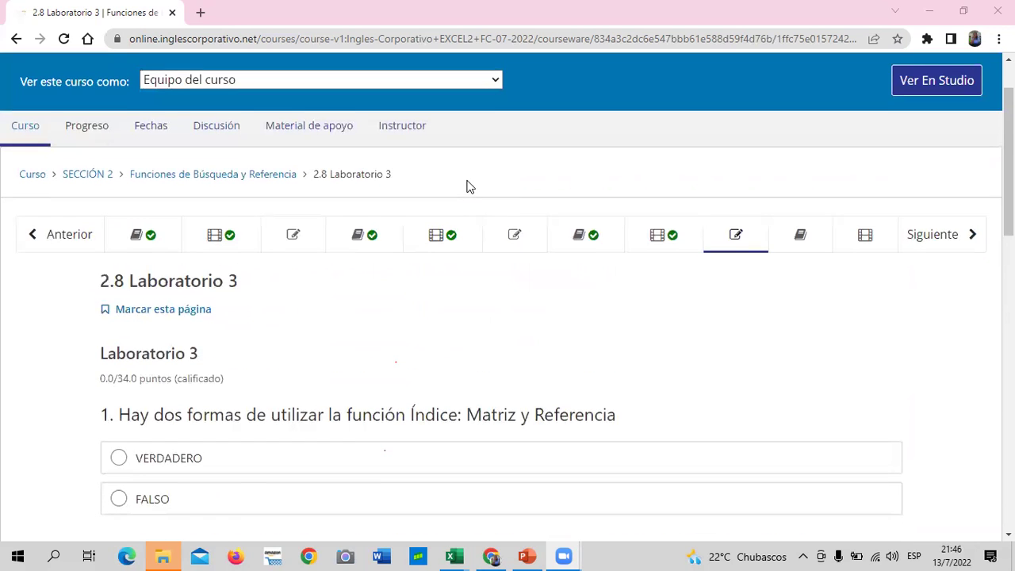
{"action": "scroll", "coordinate": [463, 180], "scroll_direction": "down", "scroll_amount": 1}
{"action": "scroll", "coordinate": [448, 191], "scroll_direction": "down", "scroll_amount": 1}
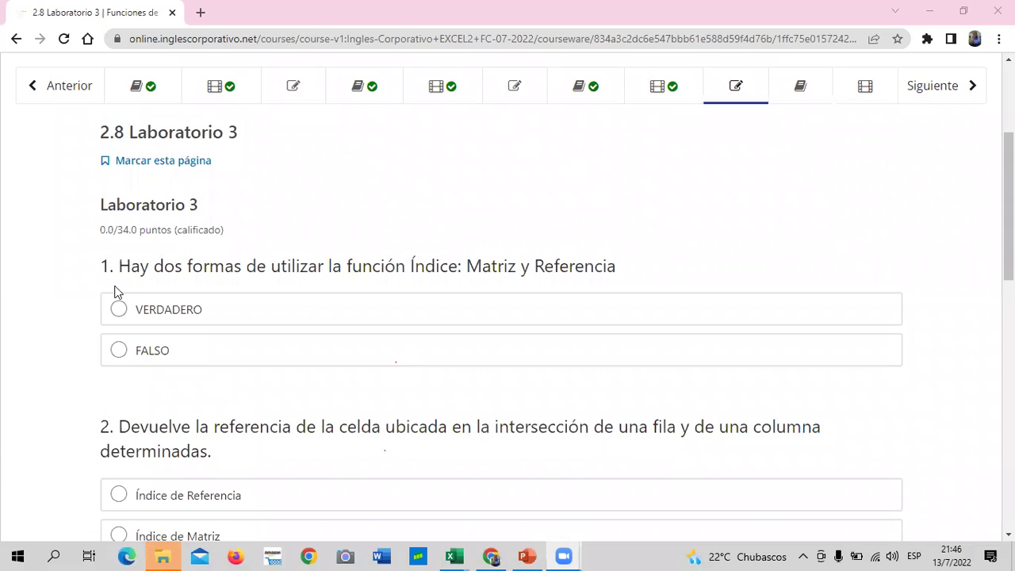
{"action": "left_click", "coordinate": [355, 211]}
Answer question 1 VERDADERO, question 2 Índice de Referencia and question 3 Índice de Matriz.
{"action": "left_click", "coordinate": [117, 310]}
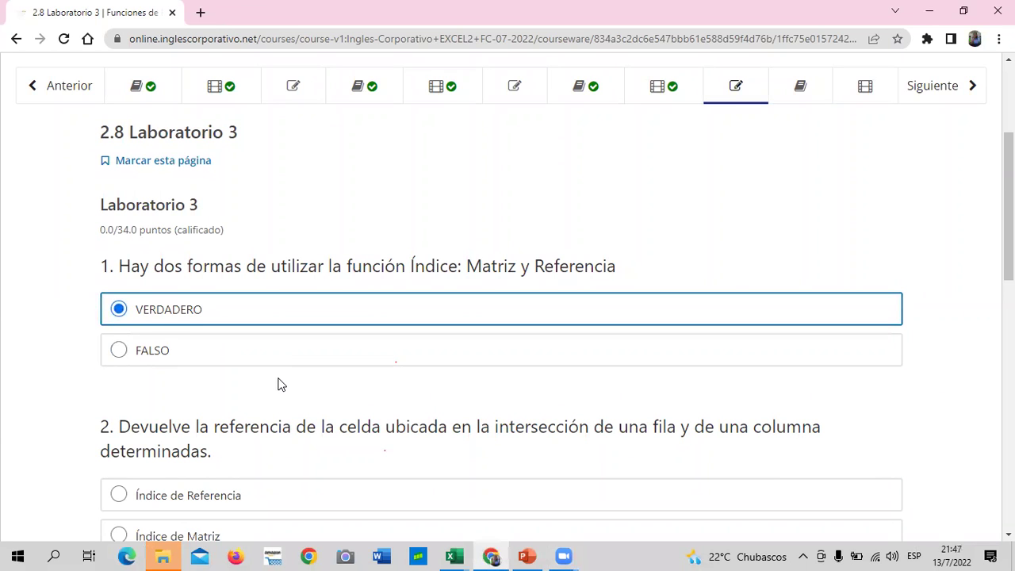
{"action": "scroll", "coordinate": [278, 382], "scroll_direction": "down", "scroll_amount": 2}
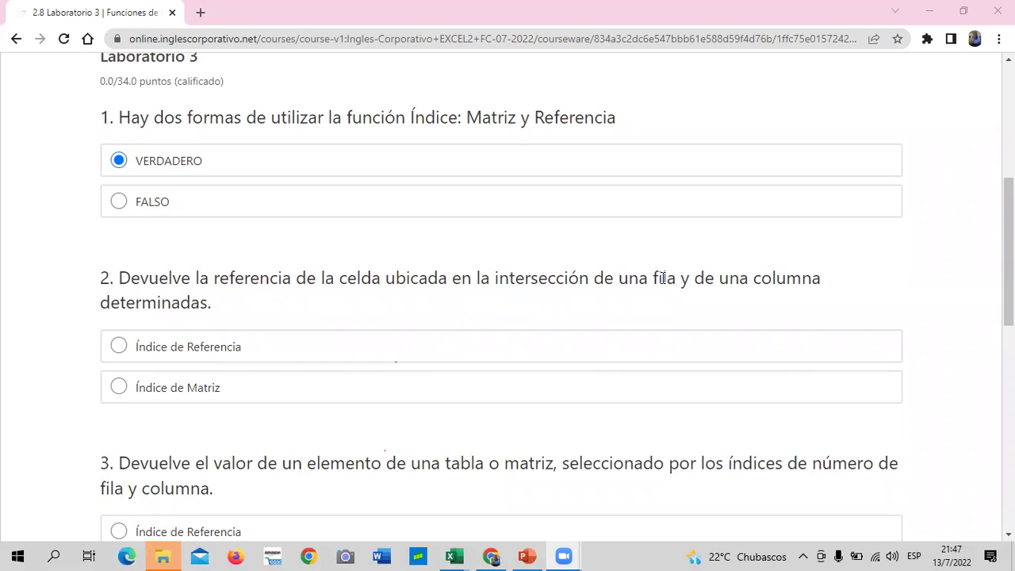
{"action": "left_click", "coordinate": [120, 346]}
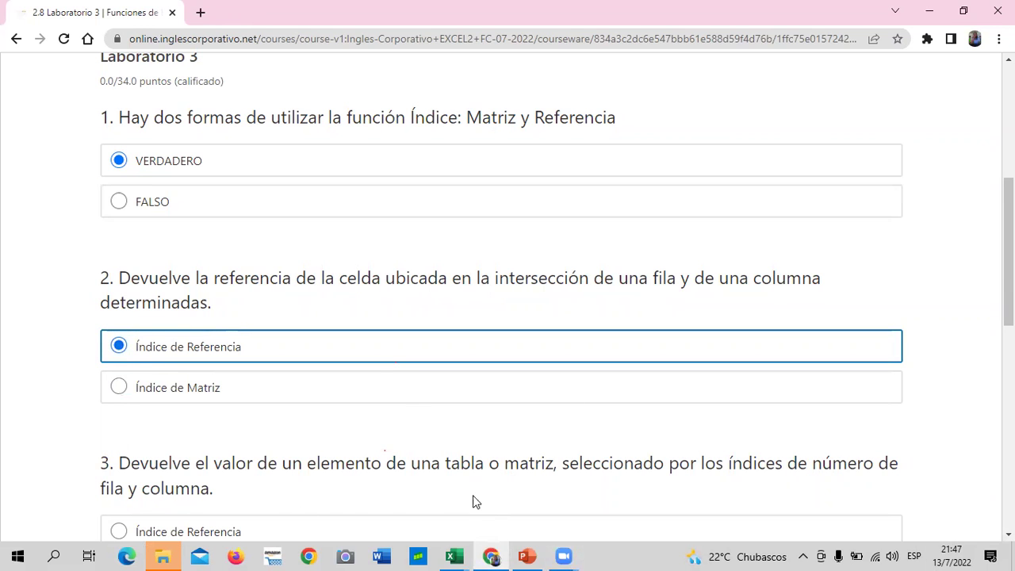
{"action": "scroll", "coordinate": [471, 498], "scroll_direction": "down", "scroll_amount": 2}
{"action": "left_click", "coordinate": [22, 317]}
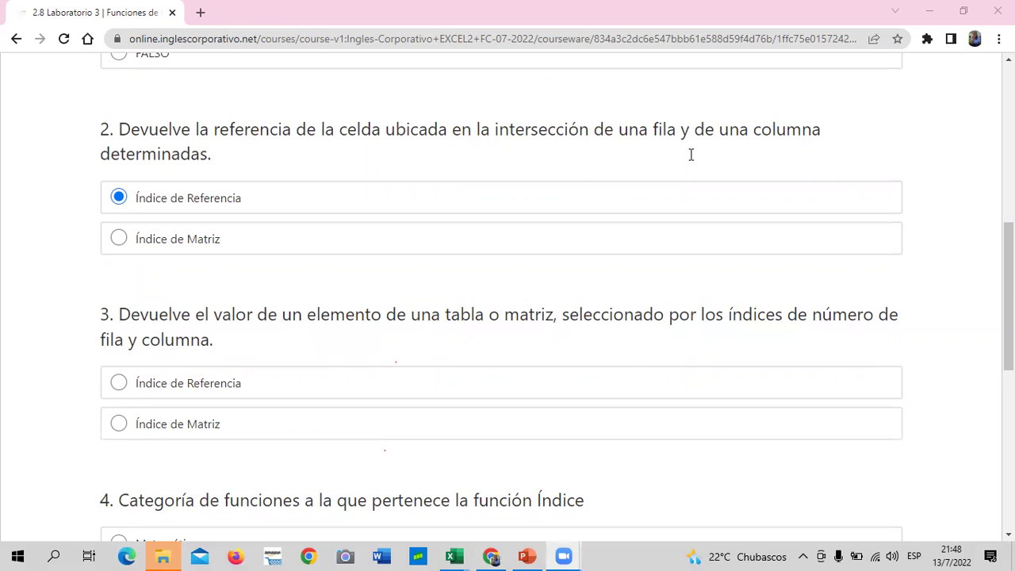
{"action": "left_click", "coordinate": [117, 422]}
{"action": "scroll", "coordinate": [87, 381], "scroll_direction": "down", "scroll_amount": 2}
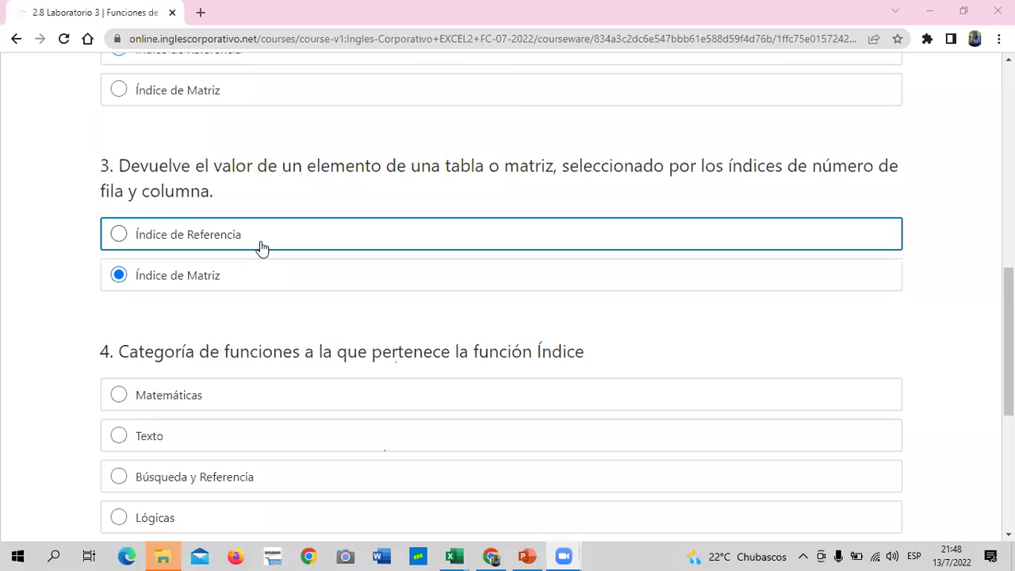
{"action": "scroll", "coordinate": [245, 318], "scroll_direction": "down", "scroll_amount": 2}
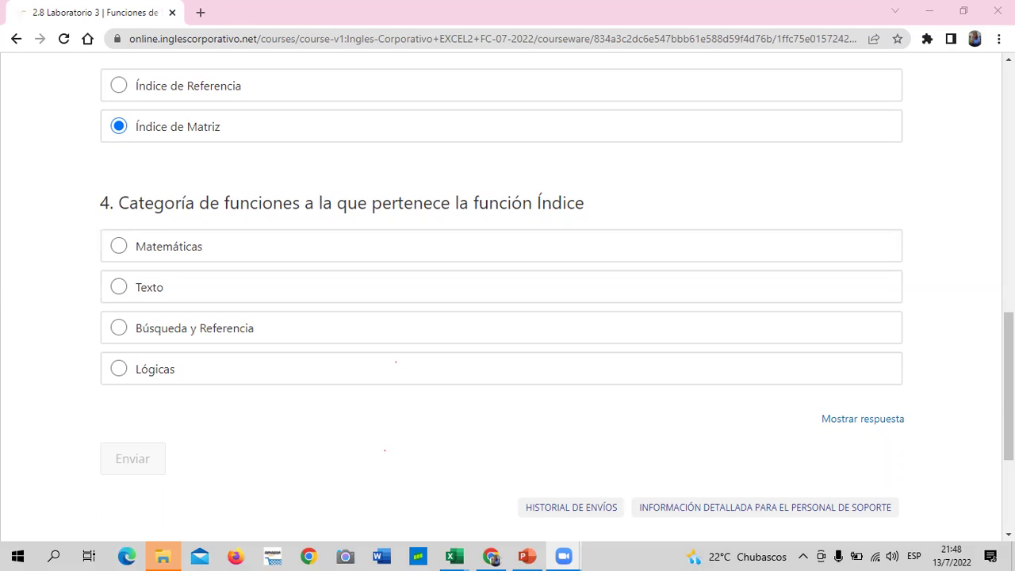
Move down to question 4 and mark the Búsqueda y Referencia option.
{"action": "scroll", "coordinate": [317, 222], "scroll_direction": "up", "scroll_amount": 10}
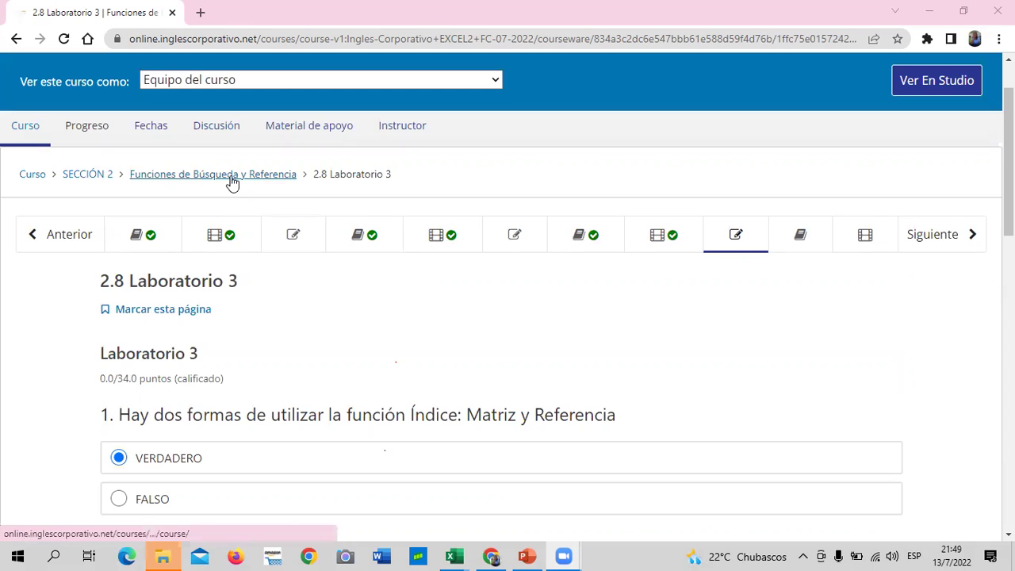
{"action": "scroll", "coordinate": [317, 226], "scroll_direction": "down", "scroll_amount": 9}
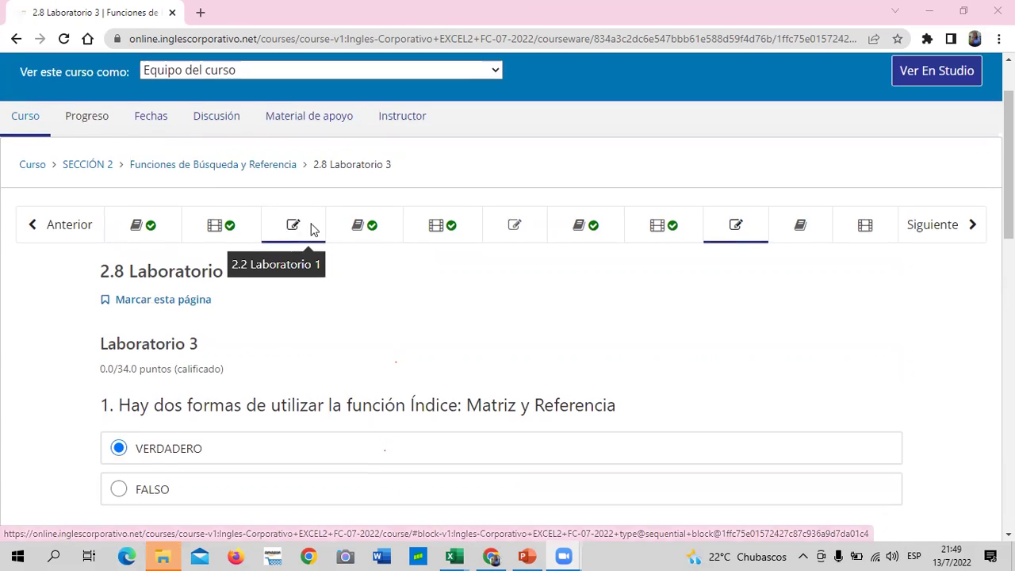
{"action": "scroll", "coordinate": [380, 401], "scroll_direction": "down", "scroll_amount": 3}
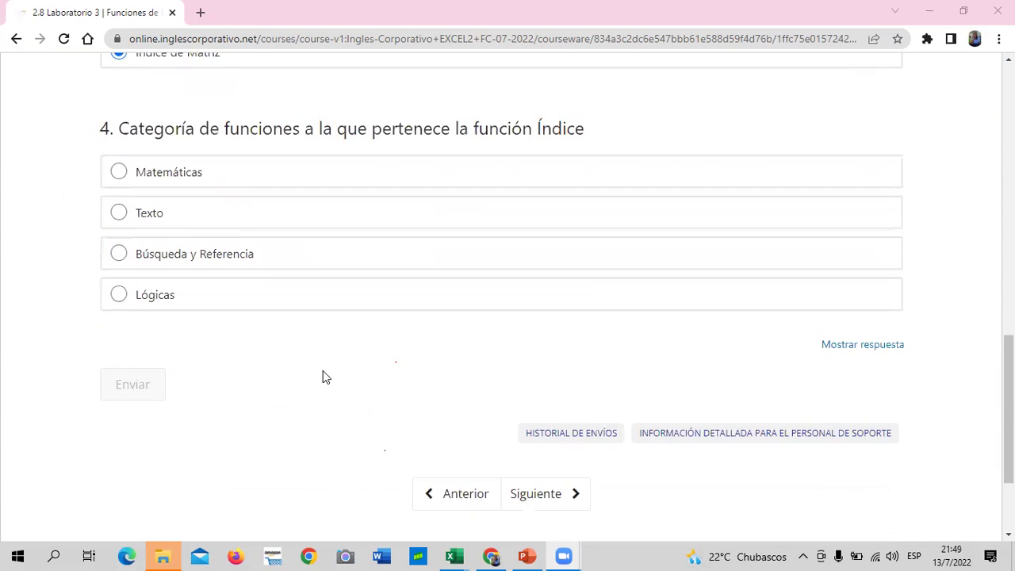
{"action": "left_click", "coordinate": [119, 254]}
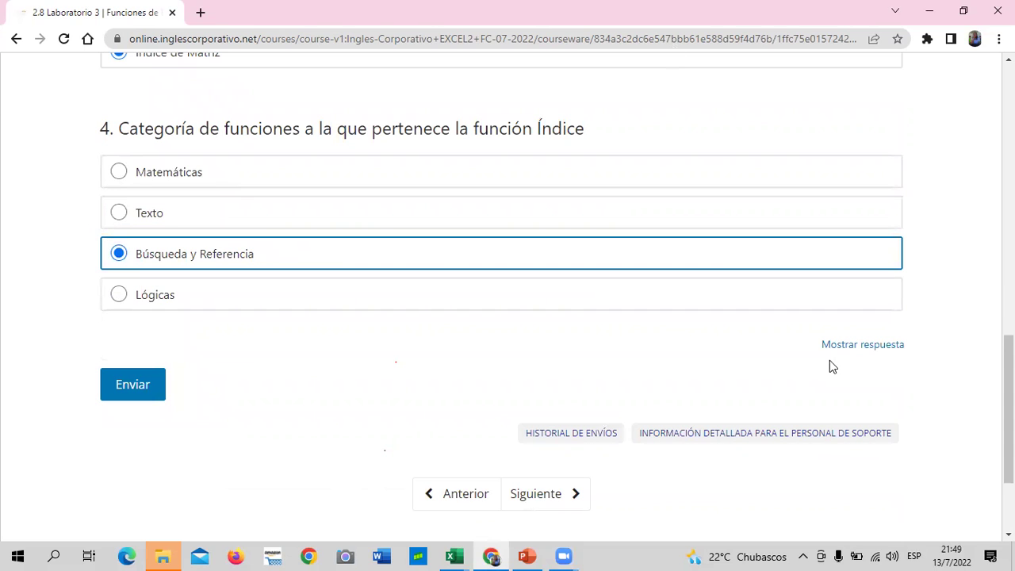
Use Mostrar respuesta and confirm all four questions show green check marks.
{"action": "left_click", "coordinate": [877, 345]}
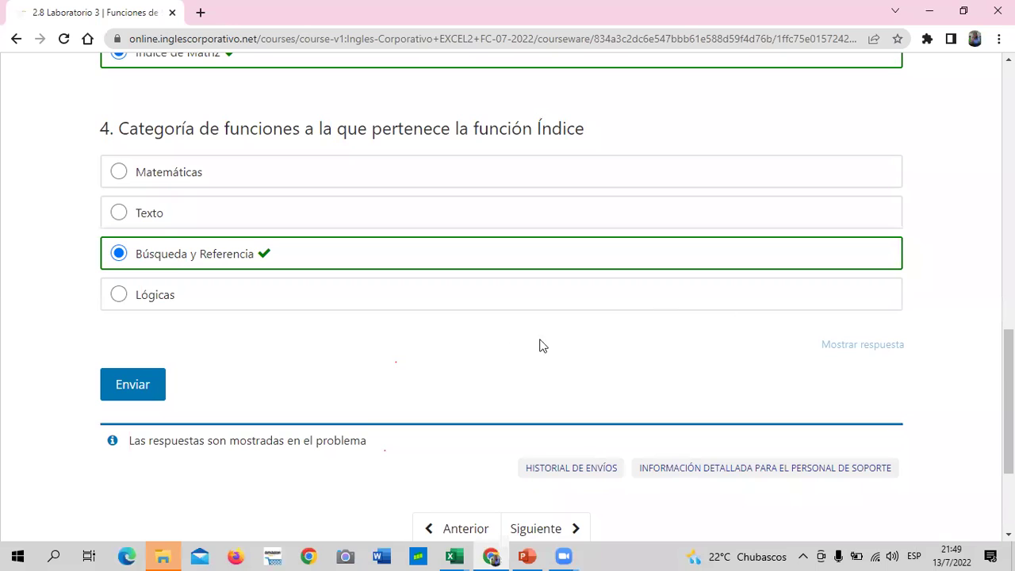
{"action": "scroll", "coordinate": [502, 407], "scroll_direction": "up", "scroll_amount": 10}
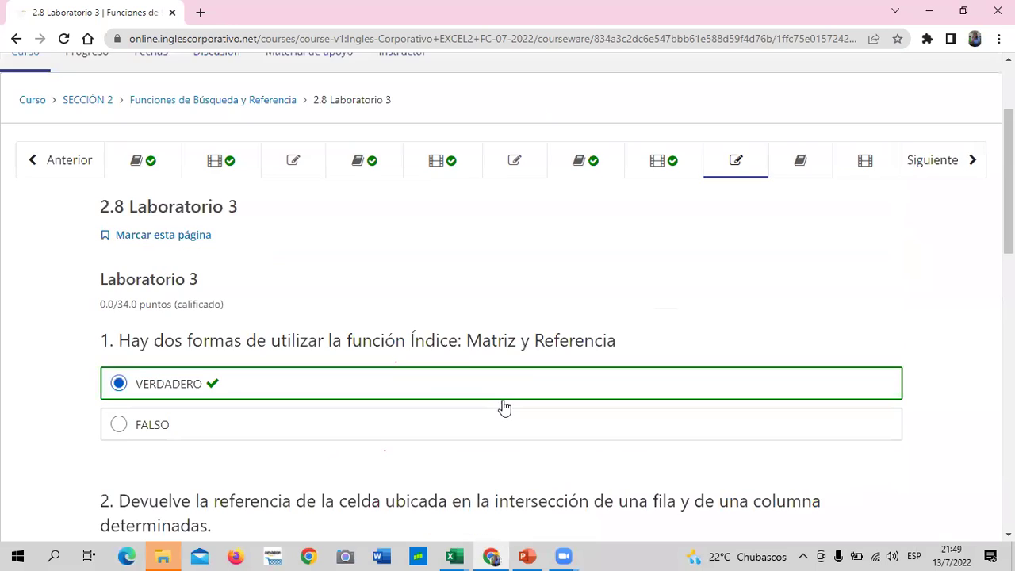
{"action": "scroll", "coordinate": [502, 408], "scroll_direction": "down", "scroll_amount": 2}
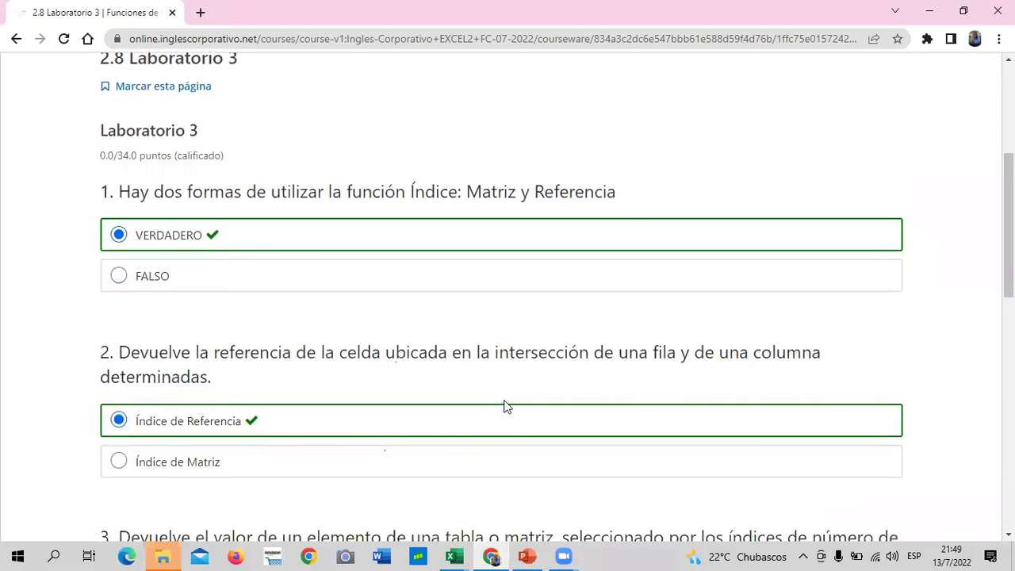
{"action": "scroll", "coordinate": [503, 406], "scroll_direction": "down", "scroll_amount": 1}
{"action": "scroll", "coordinate": [507, 407], "scroll_direction": "down", "scroll_amount": 1}
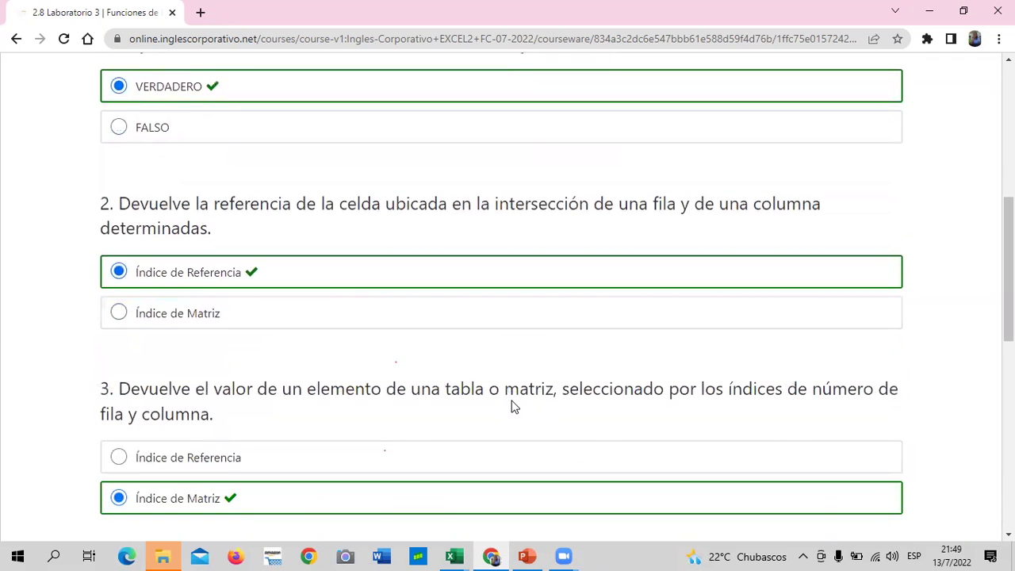
{"action": "scroll", "coordinate": [512, 407], "scroll_direction": "down", "scroll_amount": 1}
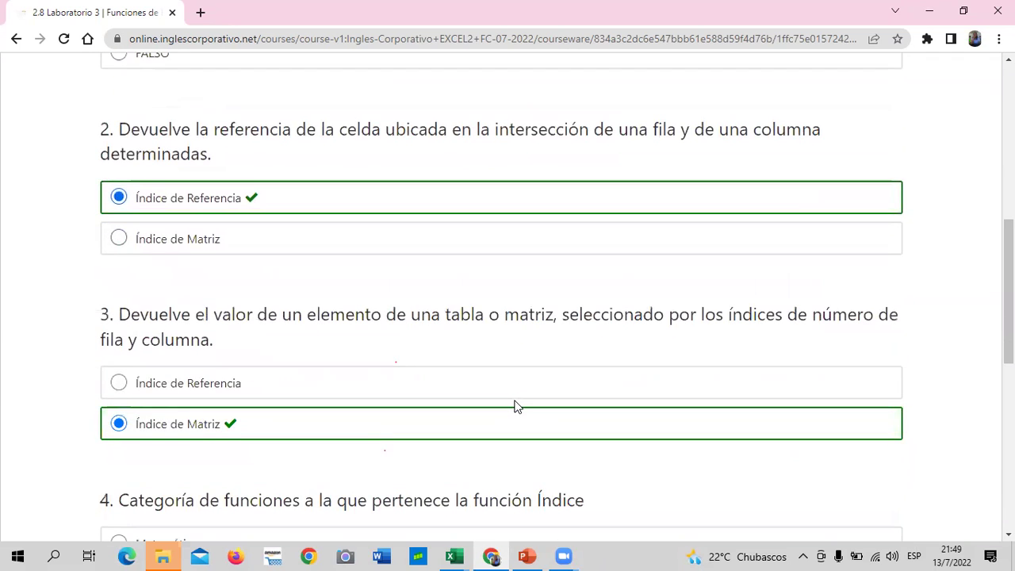
{"action": "scroll", "coordinate": [513, 405], "scroll_direction": "down", "scroll_amount": 1}
{"action": "scroll", "coordinate": [514, 406], "scroll_direction": "down", "scroll_amount": 1}
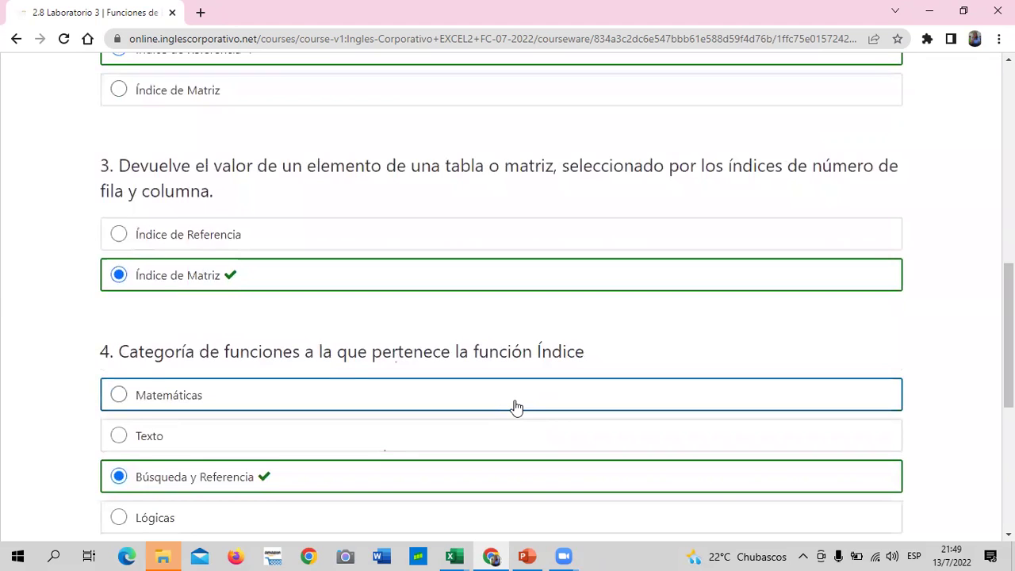
{"action": "scroll", "coordinate": [515, 406], "scroll_direction": "down", "scroll_amount": 2}
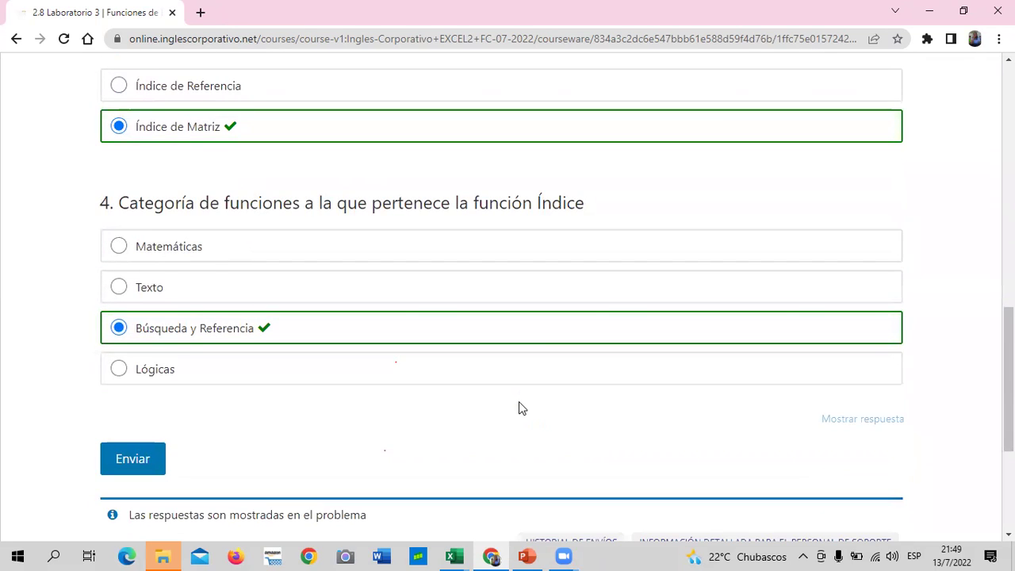
{"action": "scroll", "coordinate": [519, 408], "scroll_direction": "down", "scroll_amount": 2}
{"action": "scroll", "coordinate": [519, 407], "scroll_direction": "down", "scroll_amount": 2}
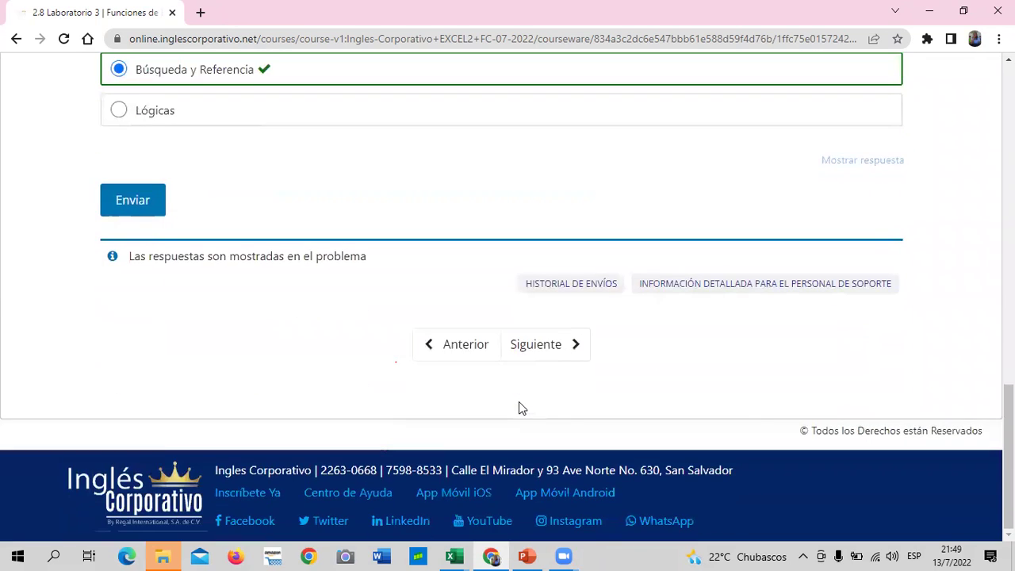
{"action": "scroll", "coordinate": [520, 408], "scroll_direction": "up", "scroll_amount": 7}
{"action": "scroll", "coordinate": [520, 407], "scroll_direction": "up", "scroll_amount": 8}
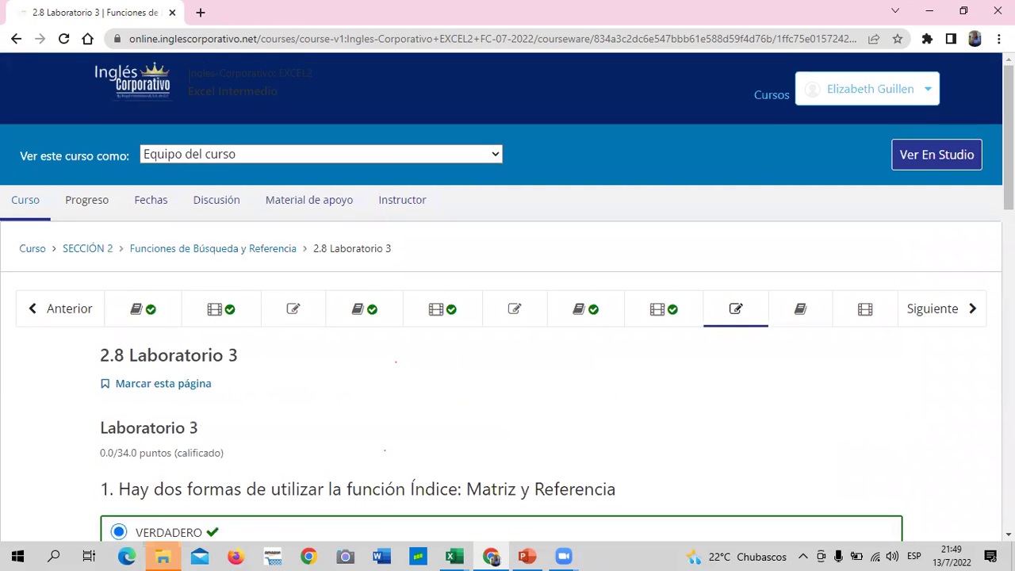
Open Progreso and check Sección 2 scores of 0/33, 0/33, 0/34 with a 0% total.
{"action": "left_click", "coordinate": [88, 202]}
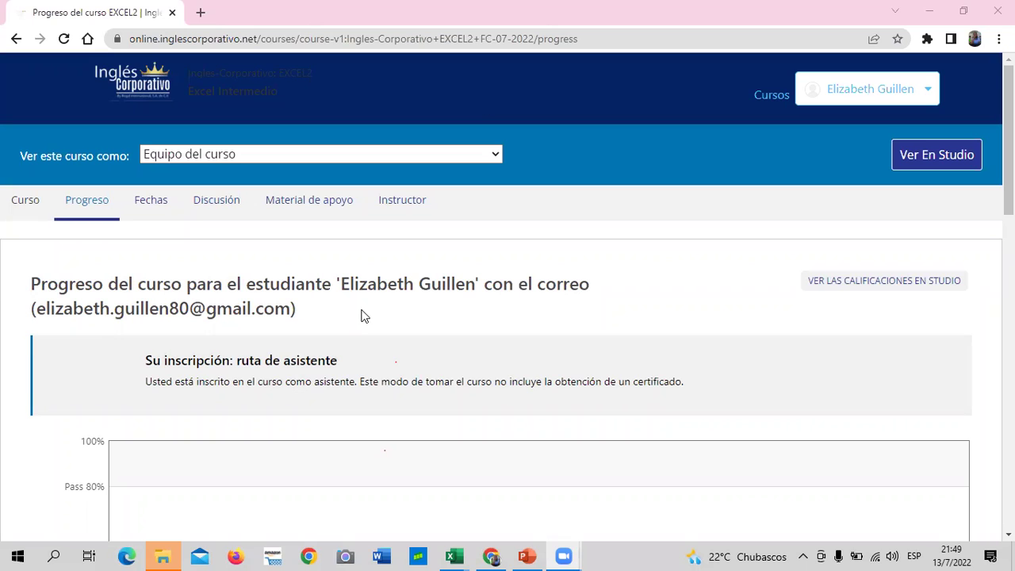
{"action": "scroll", "coordinate": [364, 370], "scroll_direction": "down", "scroll_amount": 5}
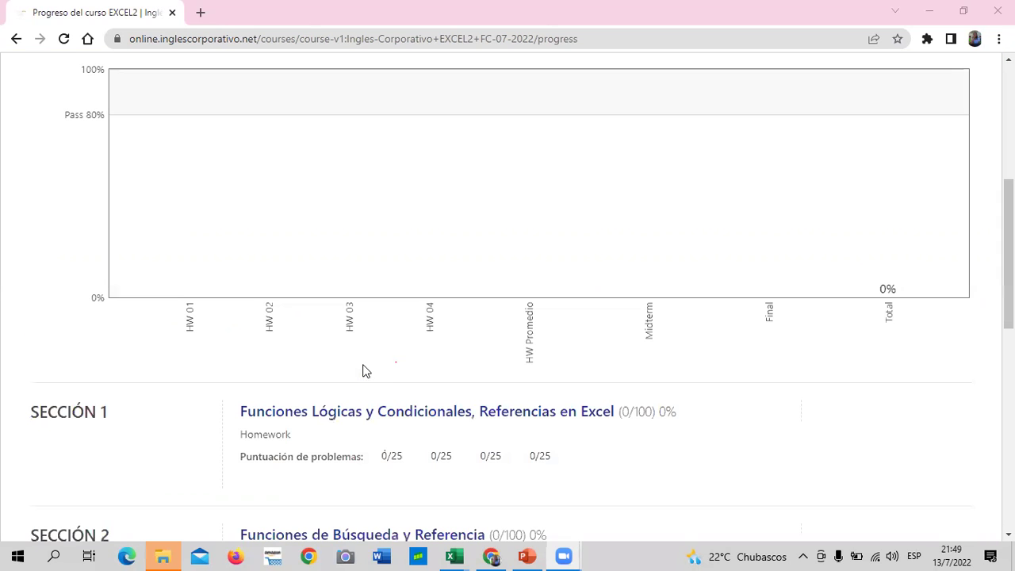
{"action": "scroll", "coordinate": [355, 389], "scroll_direction": "down", "scroll_amount": 3}
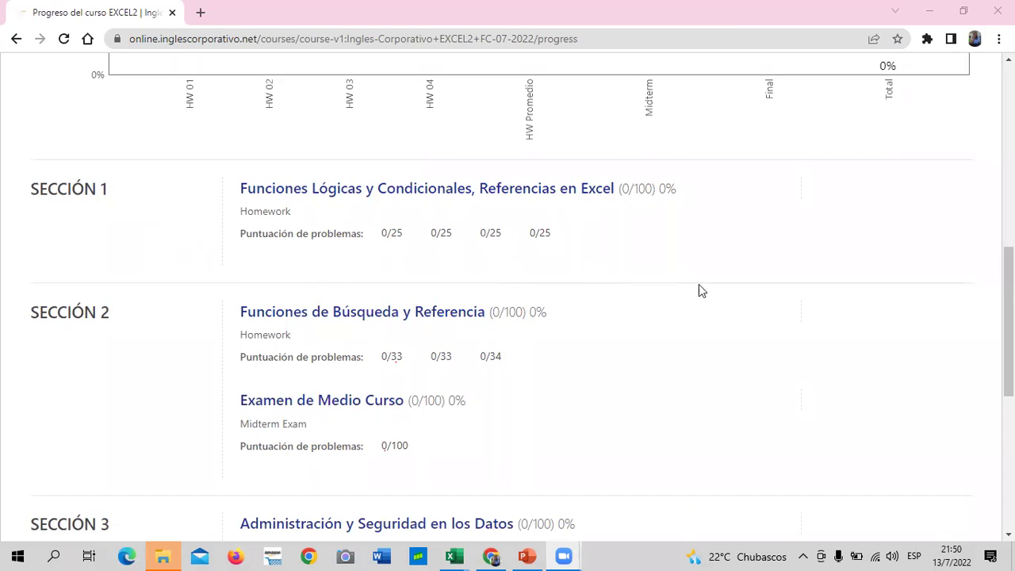
{"action": "left_click", "coordinate": [144, 219]}
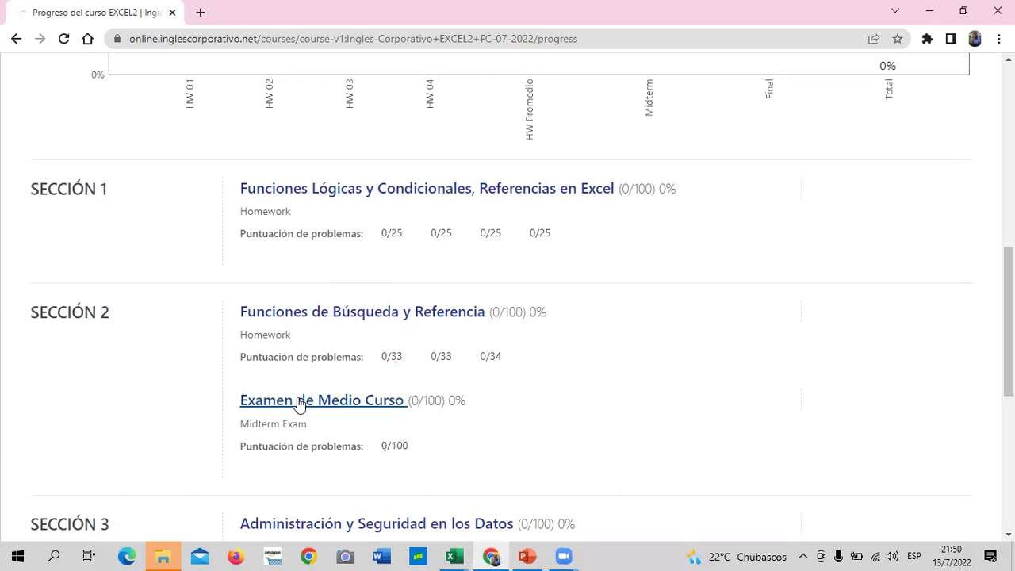
{"action": "scroll", "coordinate": [311, 420], "scroll_direction": "down", "scroll_amount": 1}
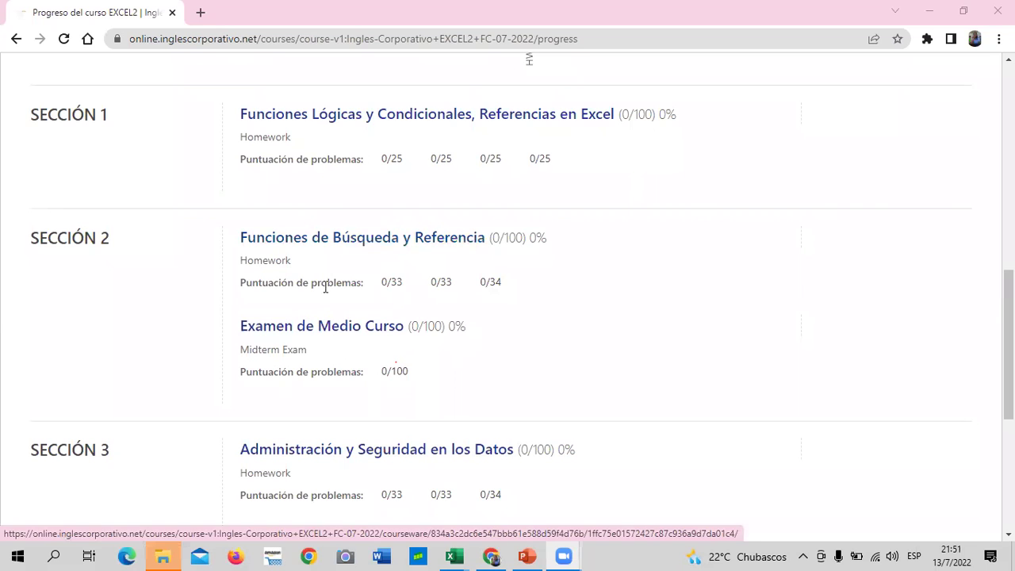
{"action": "scroll", "coordinate": [447, 349], "scroll_direction": "down", "scroll_amount": 2}
{"action": "scroll", "coordinate": [448, 346], "scroll_direction": "up", "scroll_amount": 2}
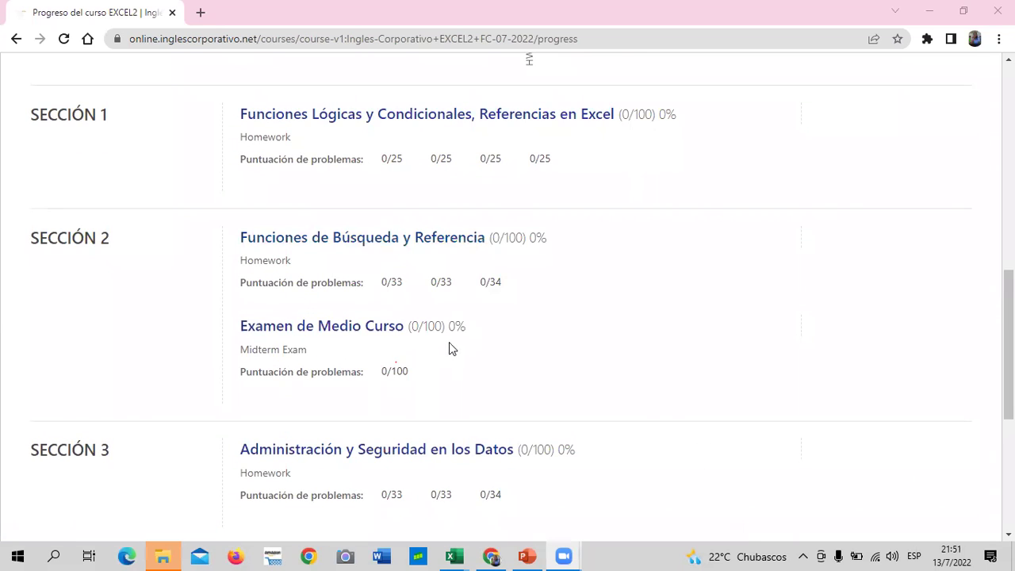
{"action": "scroll", "coordinate": [426, 361], "scroll_direction": "up", "scroll_amount": 5}
{"action": "scroll", "coordinate": [397, 330], "scroll_direction": "down", "scroll_amount": 1}
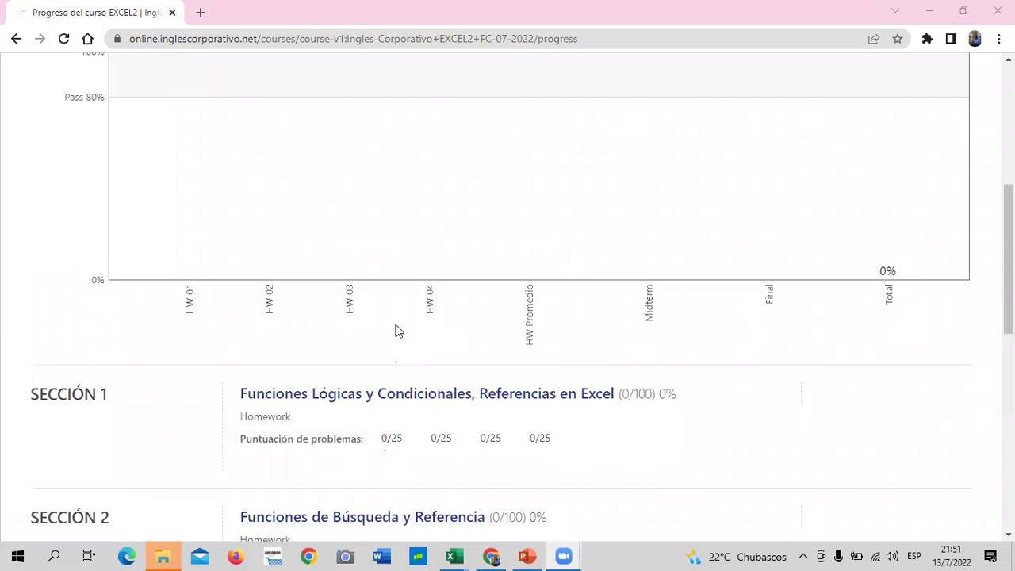
{"action": "scroll", "coordinate": [420, 353], "scroll_direction": "down", "scroll_amount": 2}
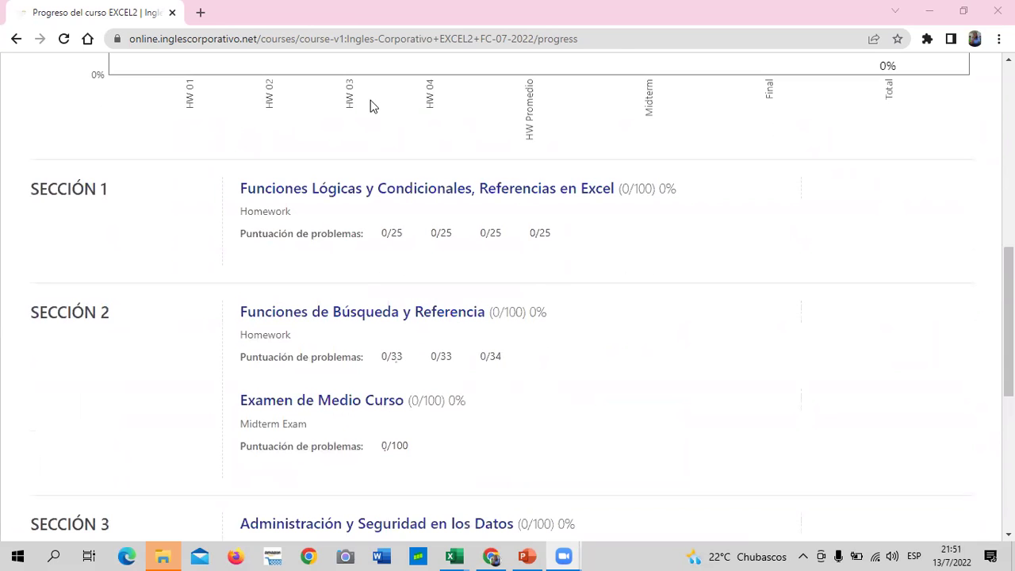
{"action": "scroll", "coordinate": [371, 101], "scroll_direction": "up", "scroll_amount": 3}
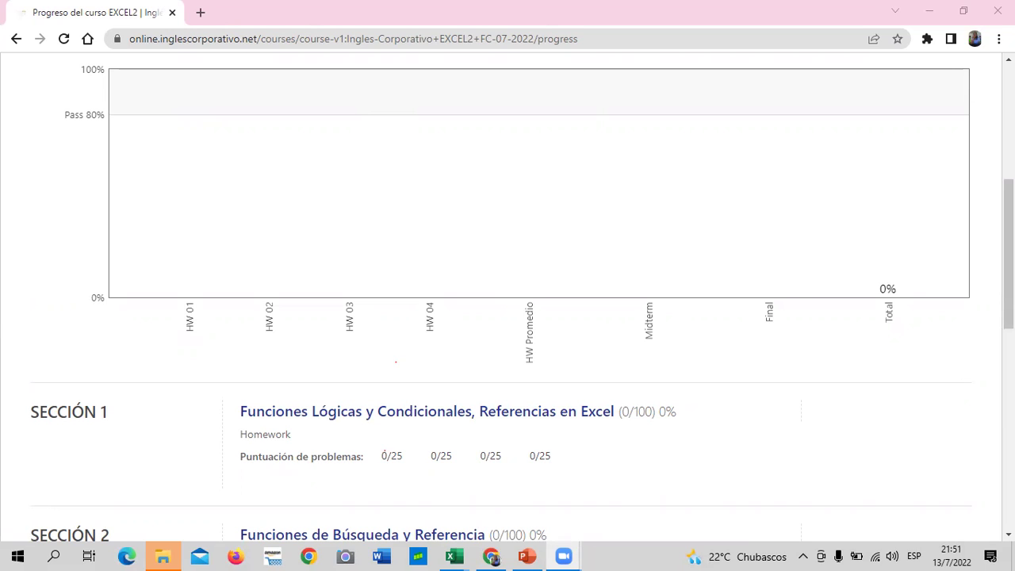
{"action": "scroll", "coordinate": [435, 256], "scroll_direction": "down", "scroll_amount": 3}
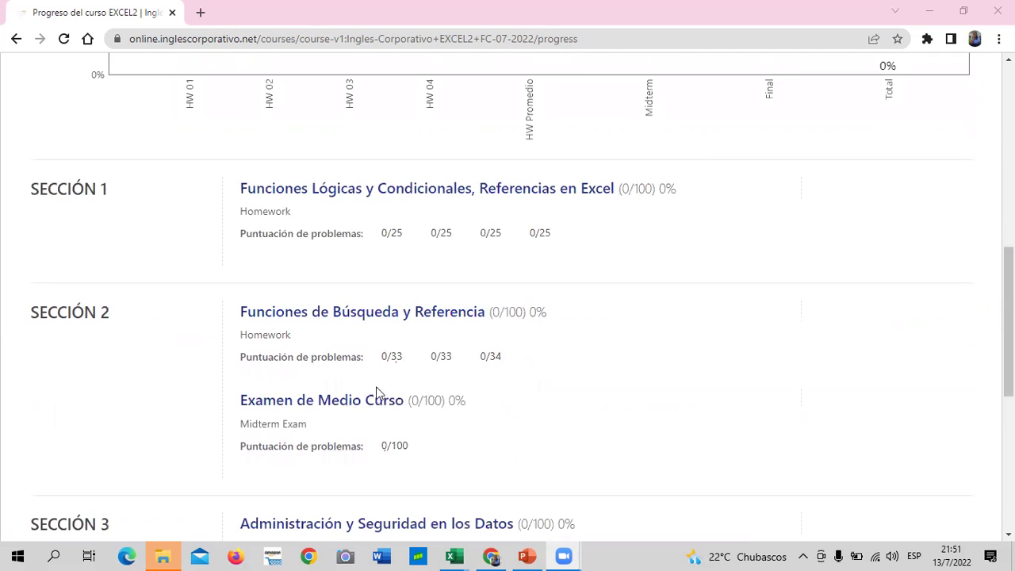
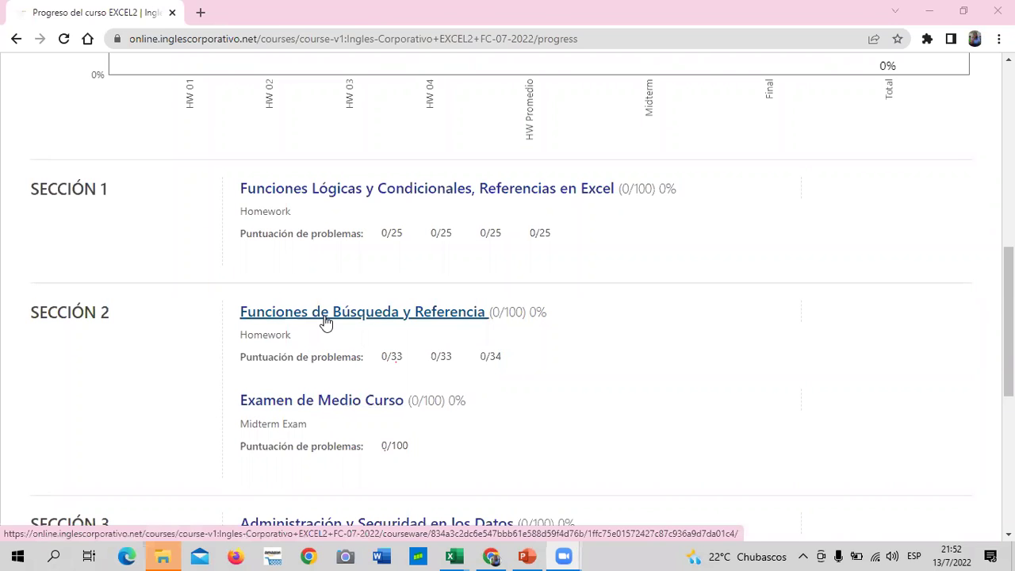
Switch to the Función BuscarH - copia (4) workbook and review the winners list and prize table.
{"action": "scroll", "coordinate": [335, 399], "scroll_direction": "up", "scroll_amount": 2}
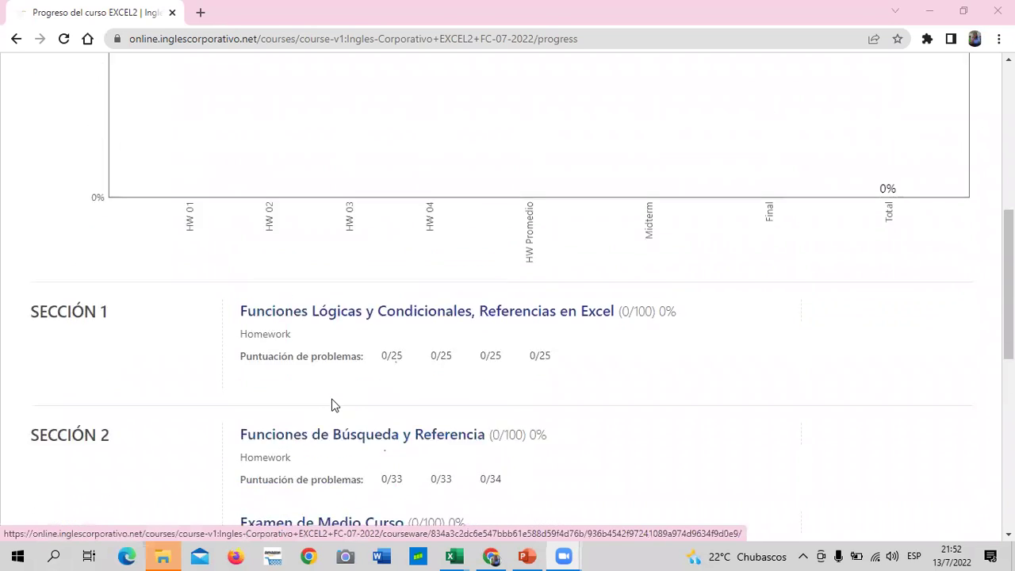
{"action": "scroll", "coordinate": [333, 400], "scroll_direction": "up", "scroll_amount": 2}
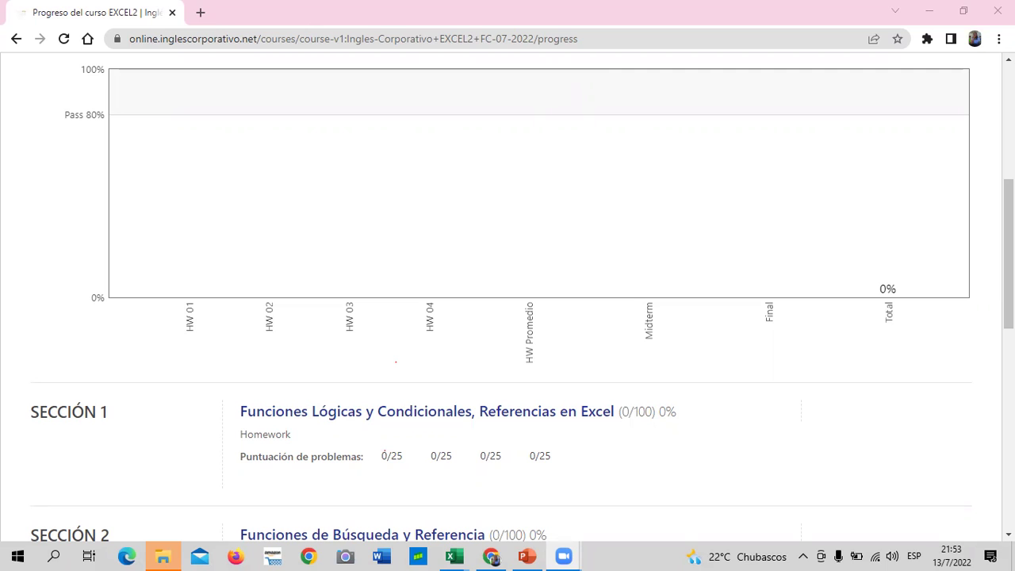
{"action": "scroll", "coordinate": [452, 198], "scroll_direction": "up", "scroll_amount": 2}
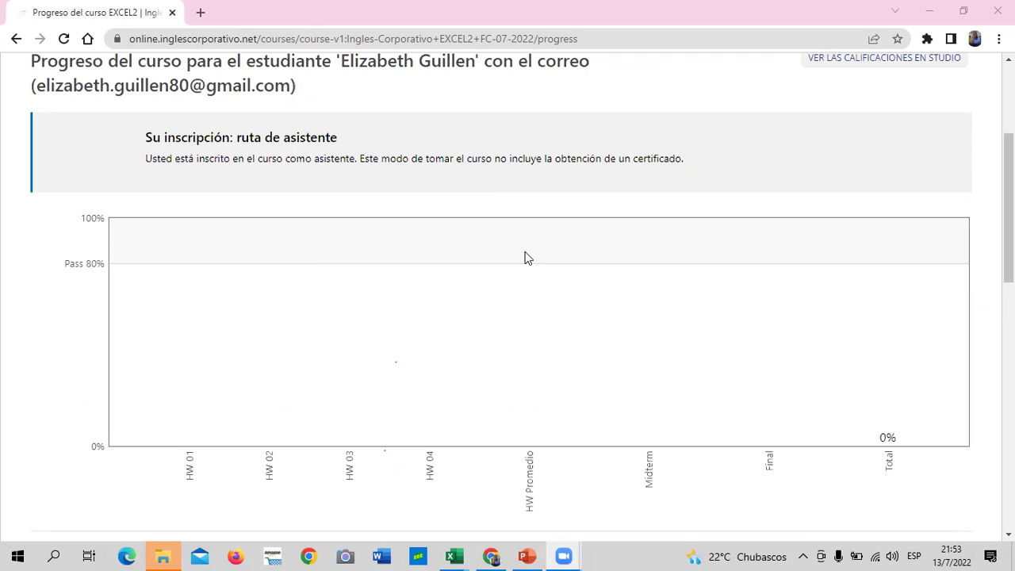
{"action": "scroll", "coordinate": [524, 257], "scroll_direction": "down", "scroll_amount": 3}
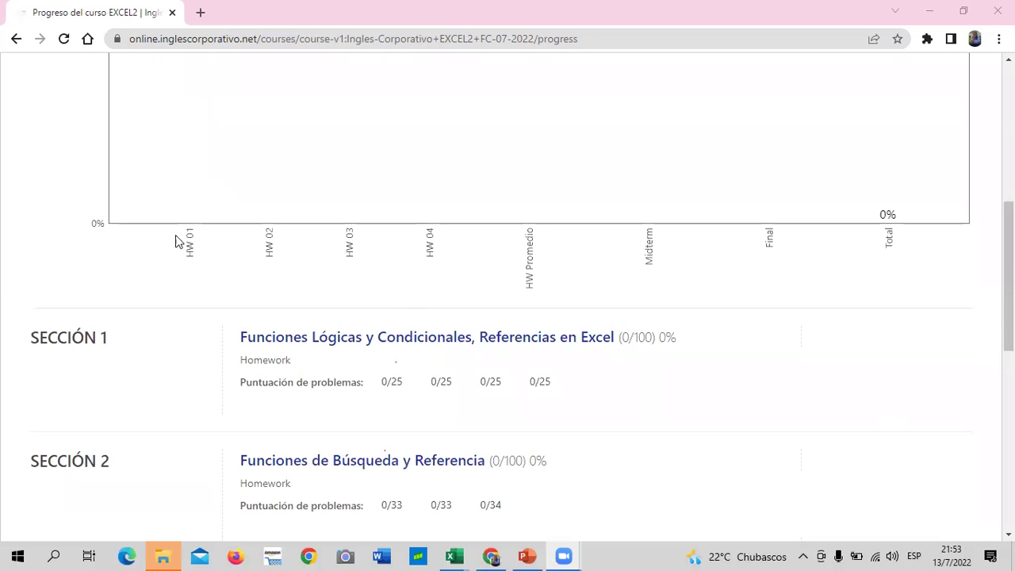
{"action": "scroll", "coordinate": [176, 208], "scroll_direction": "up", "scroll_amount": 1}
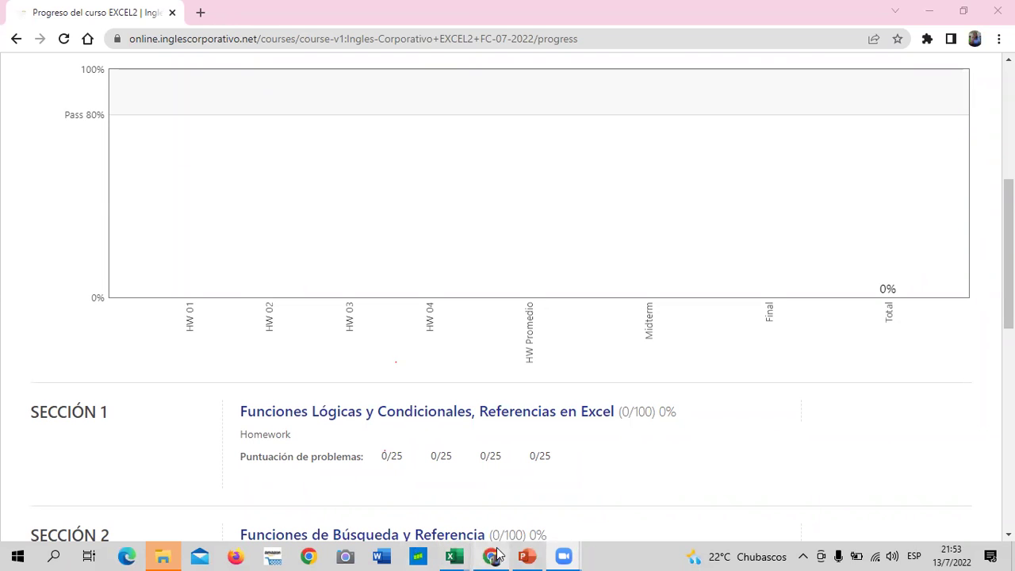
{"action": "mouse_move", "coordinate": [457, 552]}
{"action": "left_click", "coordinate": [475, 480]}
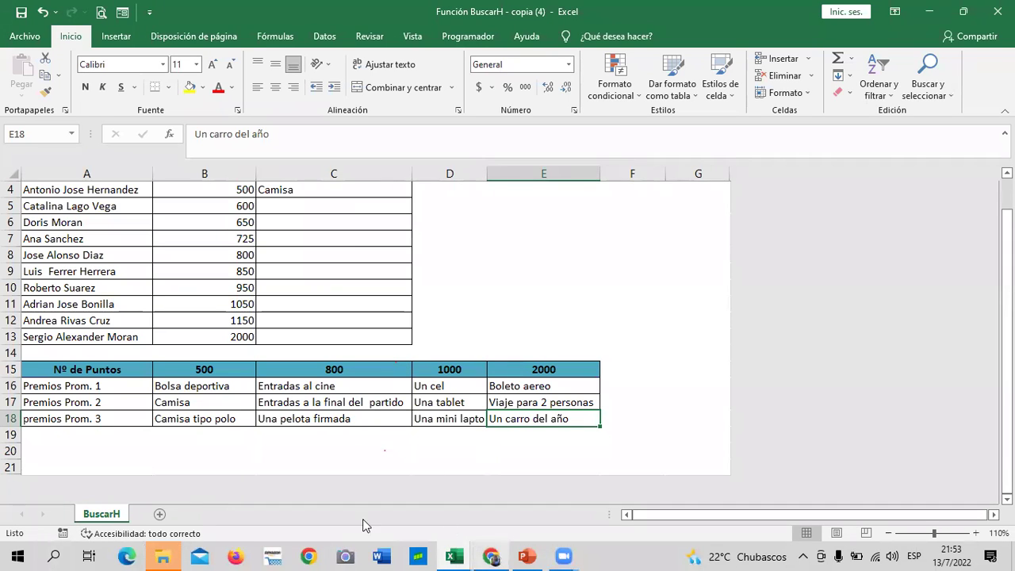
{"action": "scroll", "coordinate": [406, 367], "scroll_direction": "up", "scroll_amount": 1}
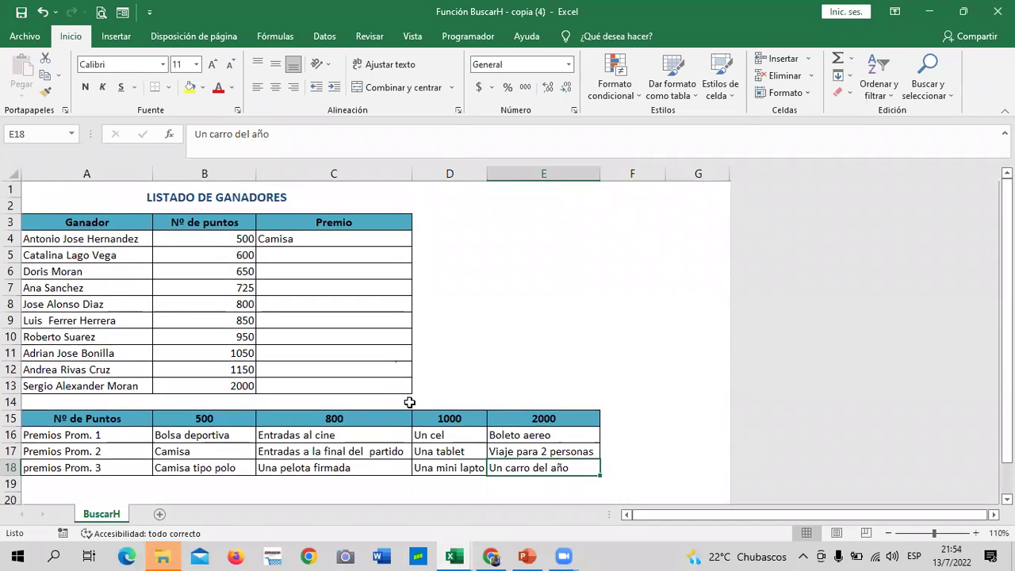
{"action": "scroll", "coordinate": [409, 402], "scroll_direction": "down", "scroll_amount": 1}
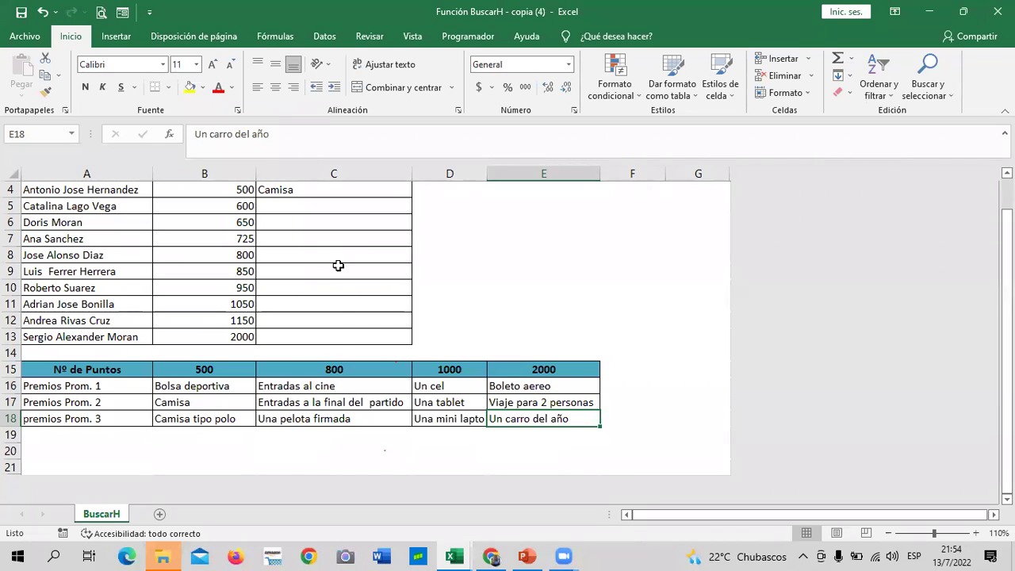
Select empty cell E13, then bring the copia (4) workbook back from the Excel window previews.
{"action": "left_click", "coordinate": [532, 339]}
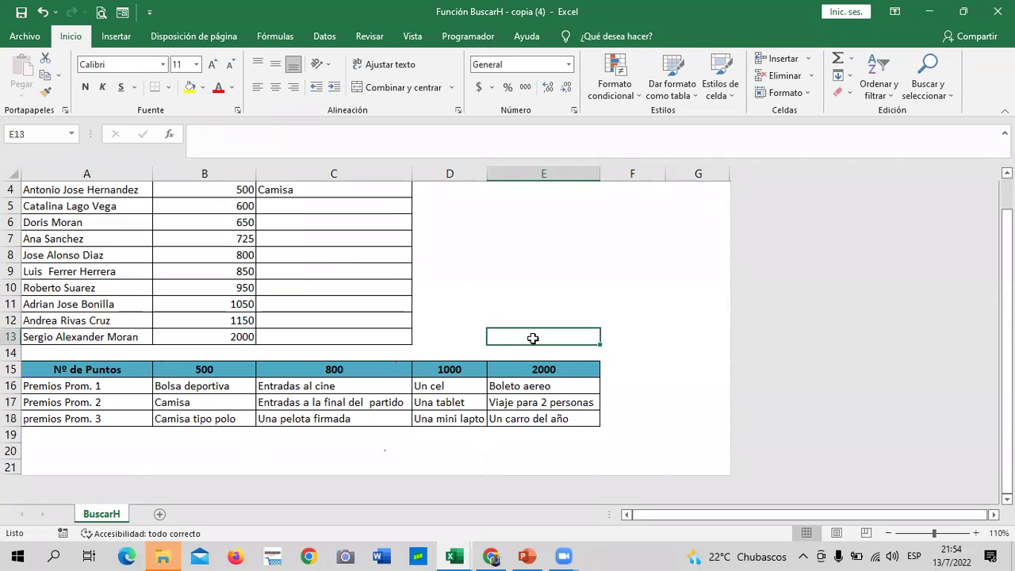
{"action": "left_click", "coordinate": [453, 555]}
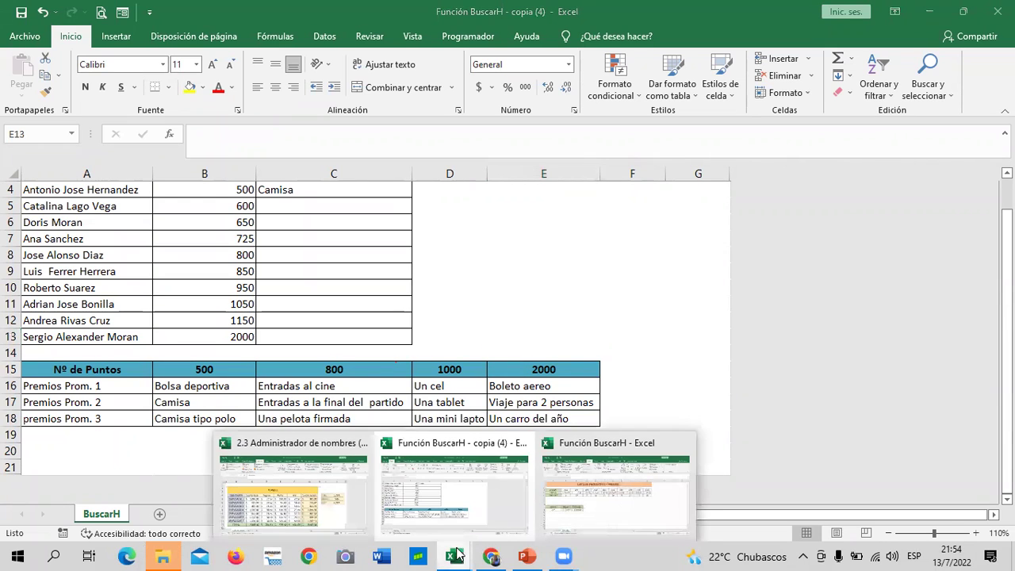
{"action": "left_click", "coordinate": [474, 502]}
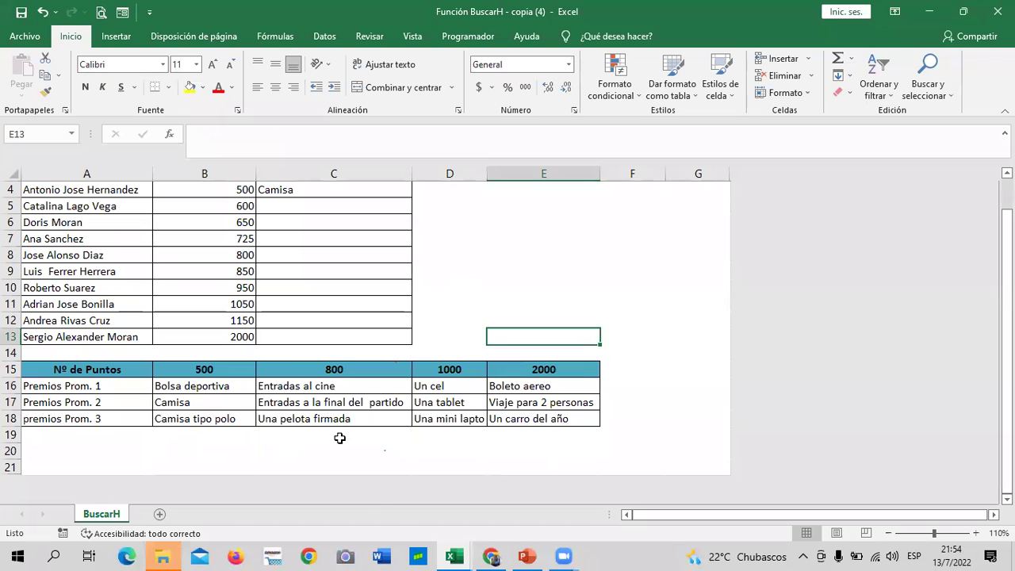
{"action": "left_click", "coordinate": [453, 556]}
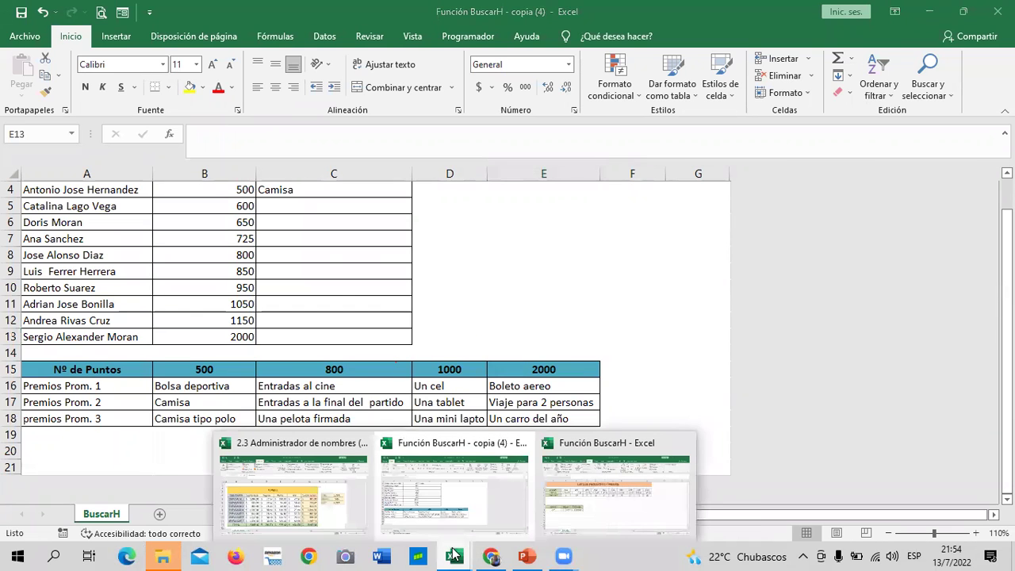
In the Función BuscarH workbook, view the BuscarH prizes sheet, then the BUSCARH product price list.
{"action": "left_click", "coordinate": [602, 476]}
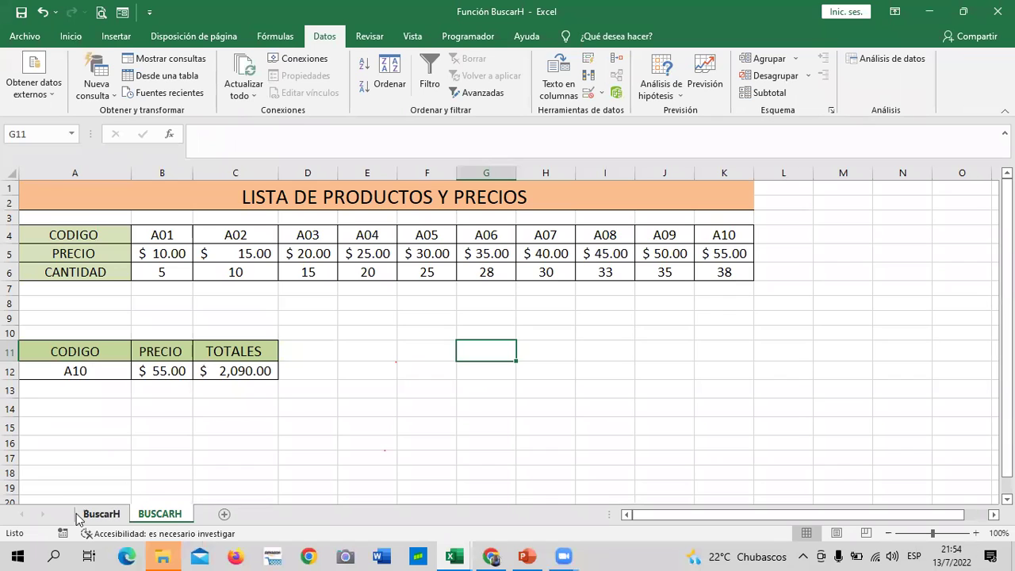
{"action": "left_click", "coordinate": [101, 513]}
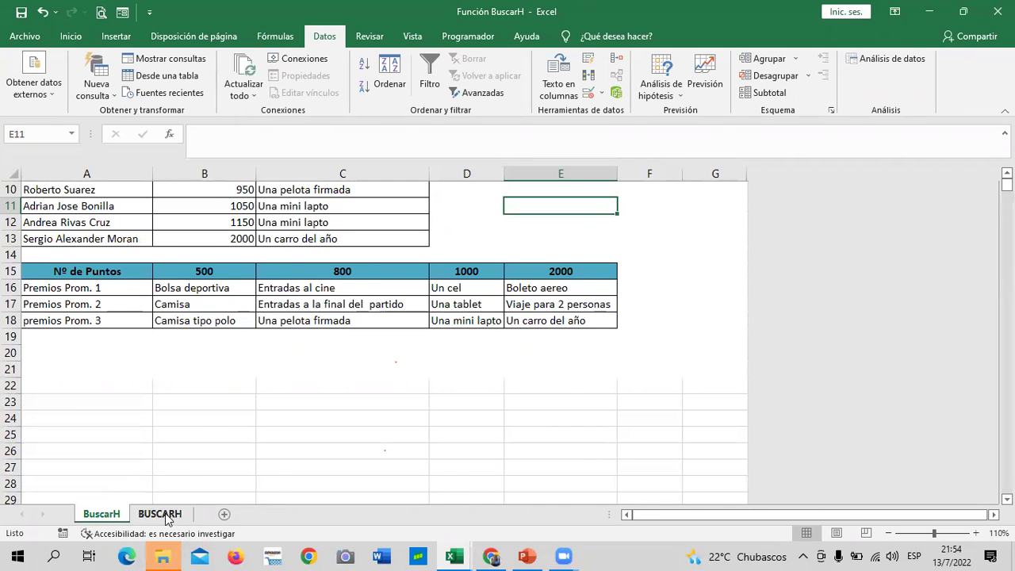
{"action": "left_click", "coordinate": [160, 514]}
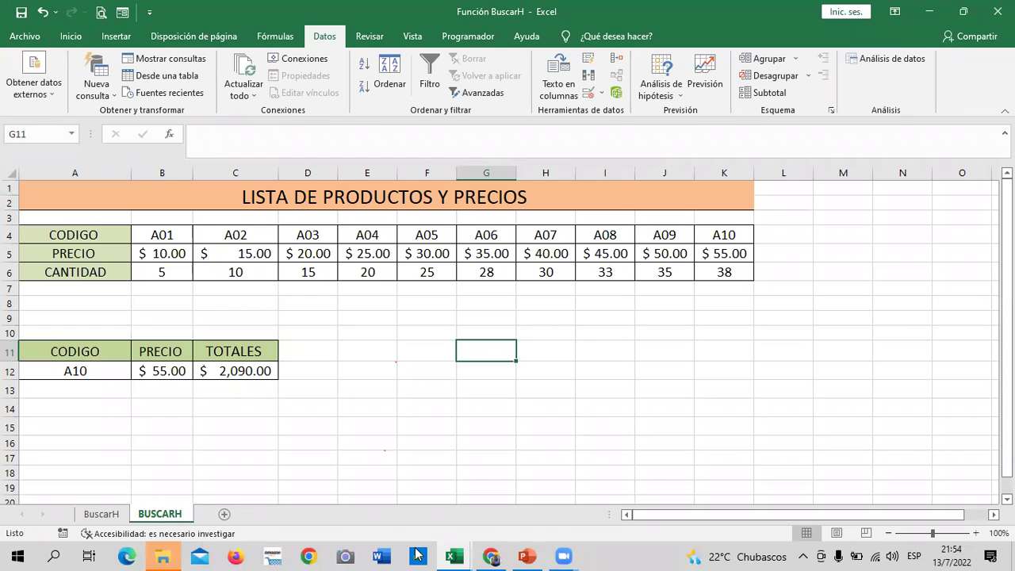
Bring the Función BuscarH - copia (4) workbook back and select empty cell E8.
{"action": "mouse_move", "coordinate": [456, 554]}
{"action": "left_click", "coordinate": [449, 491]}
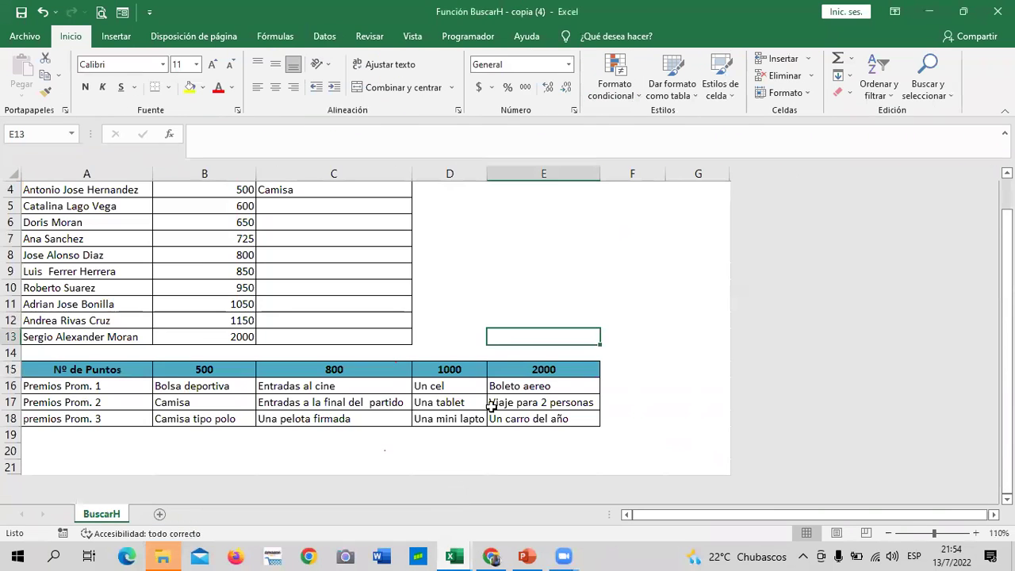
{"action": "scroll", "coordinate": [317, 318], "scroll_direction": "up", "scroll_amount": 1}
{"action": "left_click", "coordinate": [527, 306]}
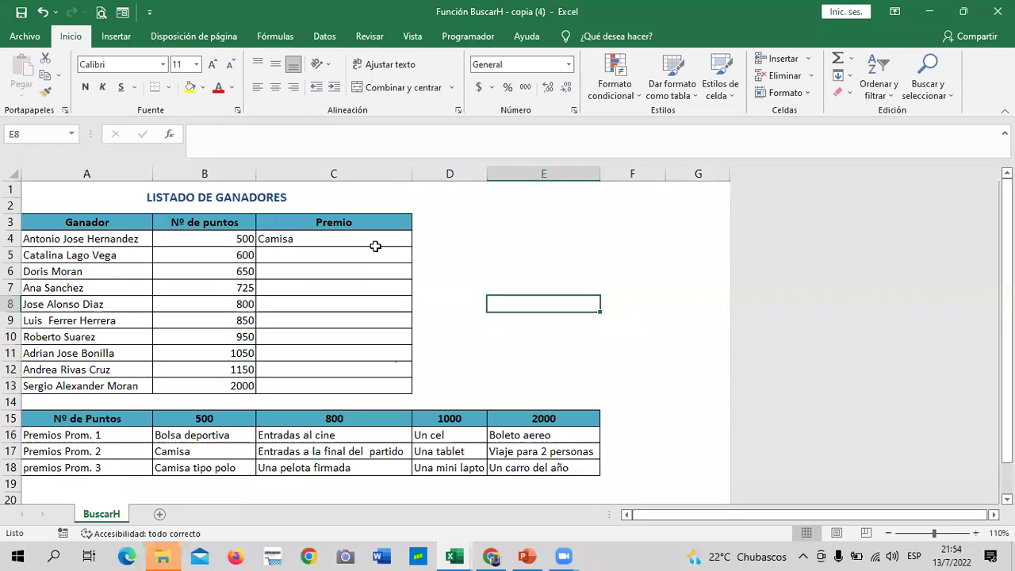
{"action": "scroll", "coordinate": [405, 365], "scroll_direction": "down", "scroll_amount": 2}
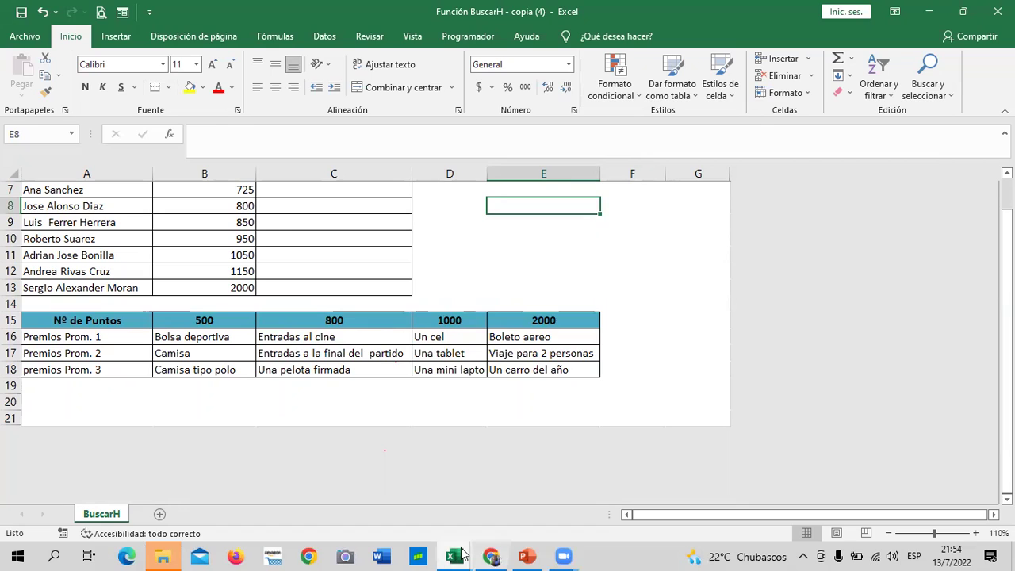
Go back to the Excel Intermedio progress page and read the chart and first section scores.
{"action": "left_click", "coordinate": [491, 556]}
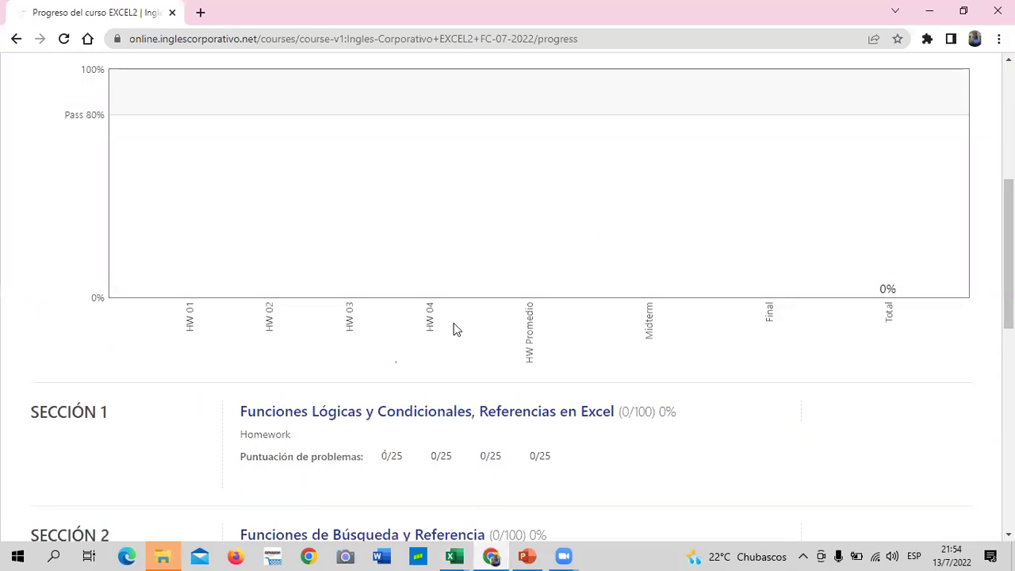
{"action": "scroll", "coordinate": [456, 329], "scroll_direction": "up", "scroll_amount": 5}
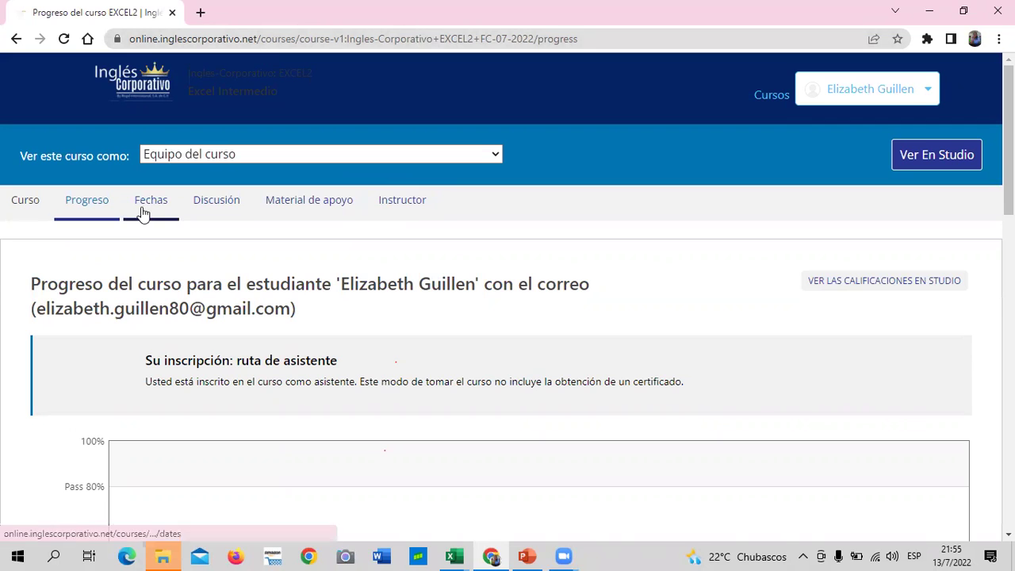
{"action": "scroll", "coordinate": [306, 388], "scroll_direction": "down", "scroll_amount": 2}
{"action": "scroll", "coordinate": [294, 385], "scroll_direction": "down", "scroll_amount": 1}
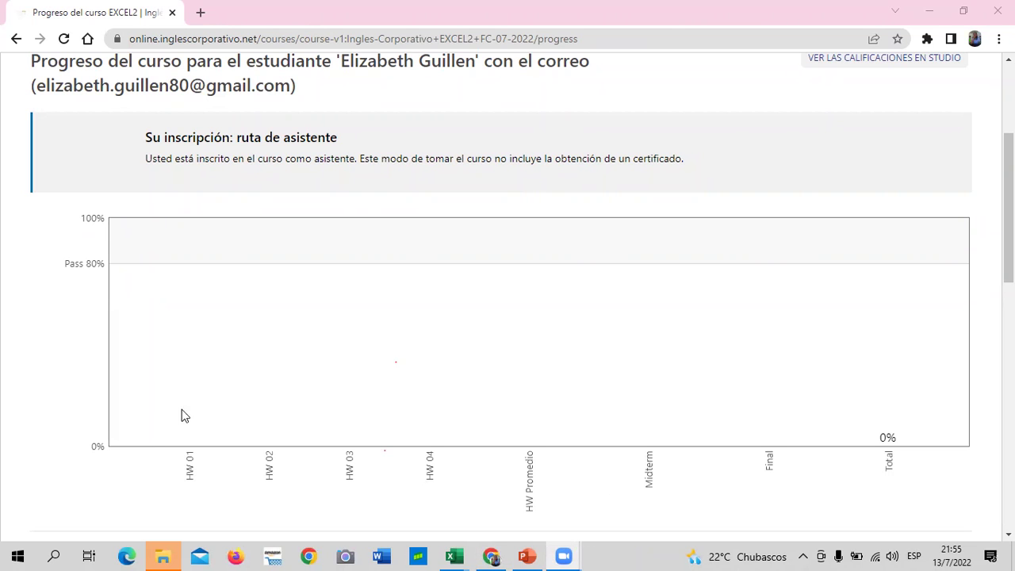
{"action": "left_click", "coordinate": [333, 405]}
{"action": "scroll", "coordinate": [341, 381], "scroll_direction": "up", "scroll_amount": 3}
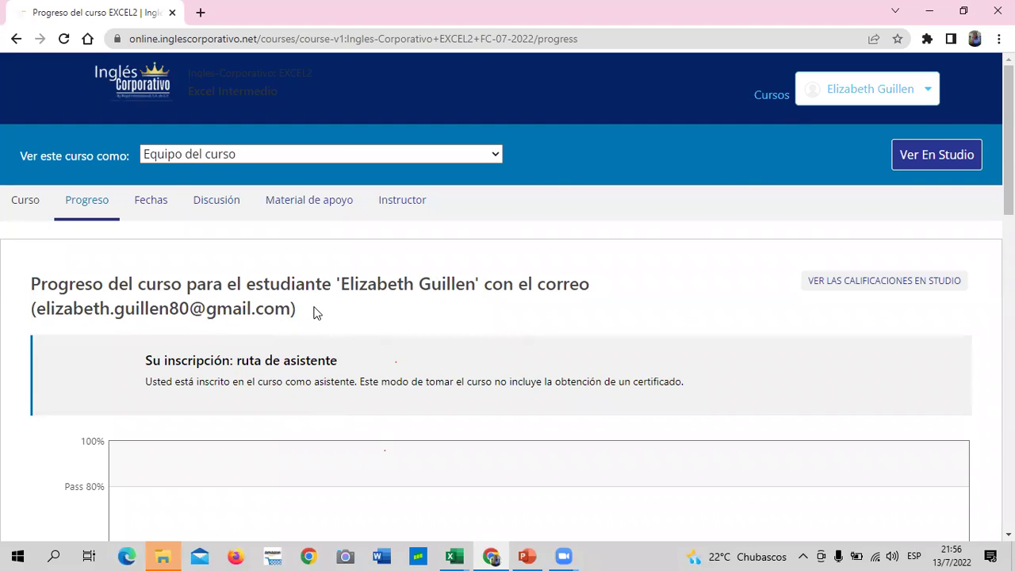
{"action": "scroll", "coordinate": [314, 311], "scroll_direction": "down", "scroll_amount": 2}
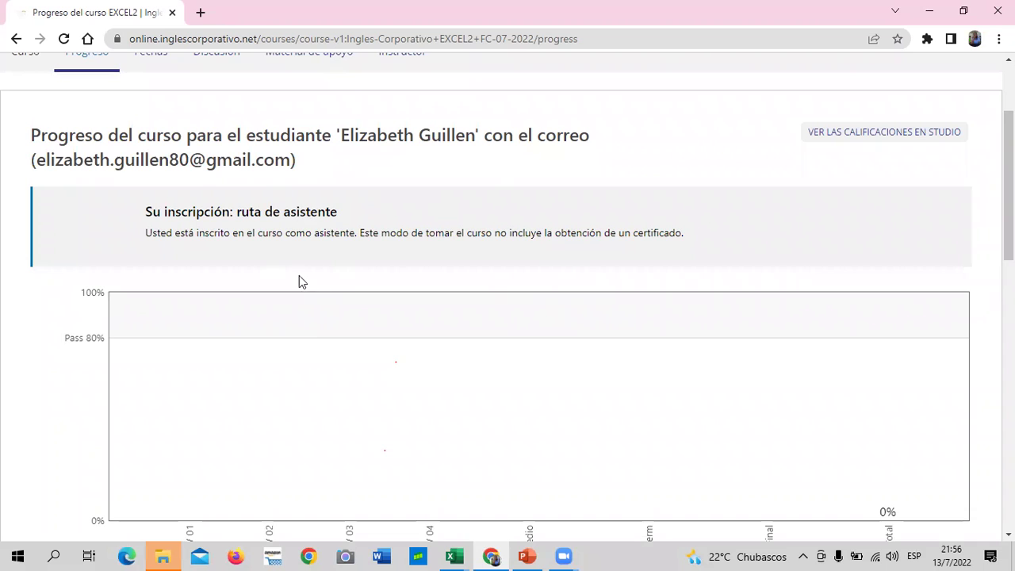
{"action": "scroll", "coordinate": [312, 337], "scroll_direction": "down", "scroll_amount": 1}
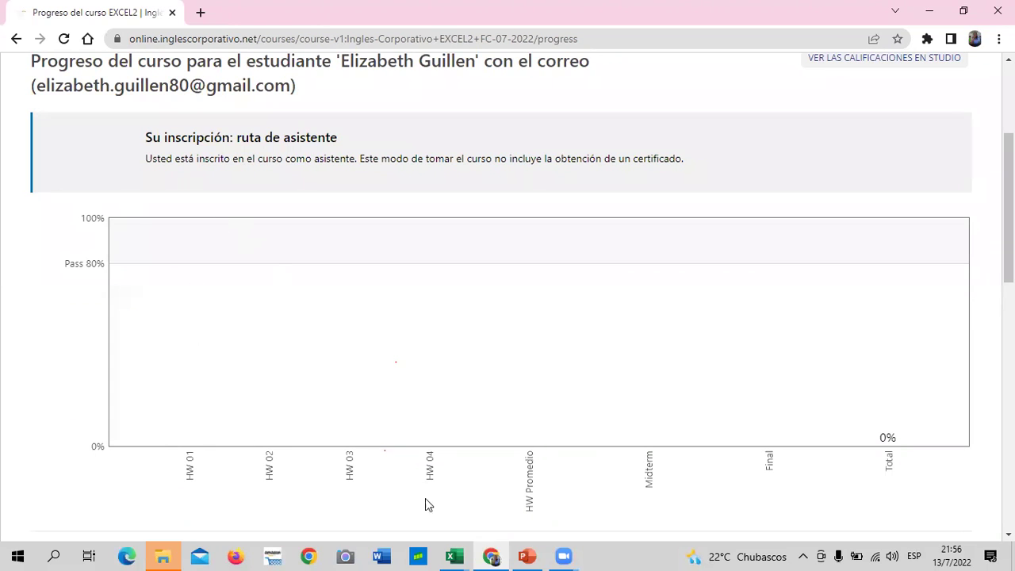
{"action": "scroll", "coordinate": [440, 467], "scroll_direction": "down", "scroll_amount": 3}
{"action": "scroll", "coordinate": [439, 468], "scroll_direction": "up", "scroll_amount": 5}
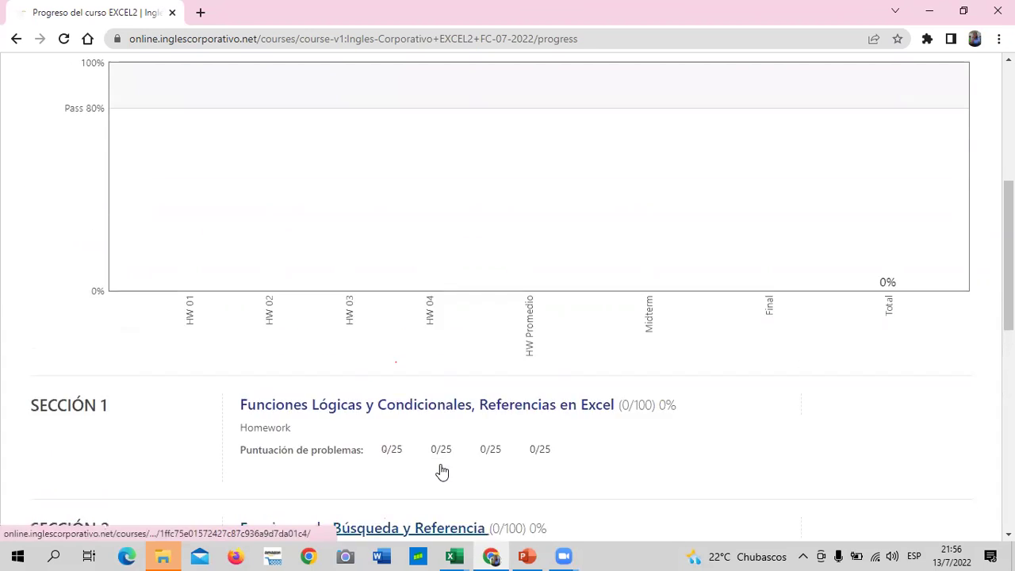
{"action": "scroll", "coordinate": [439, 466], "scroll_direction": "up", "scroll_amount": 2}
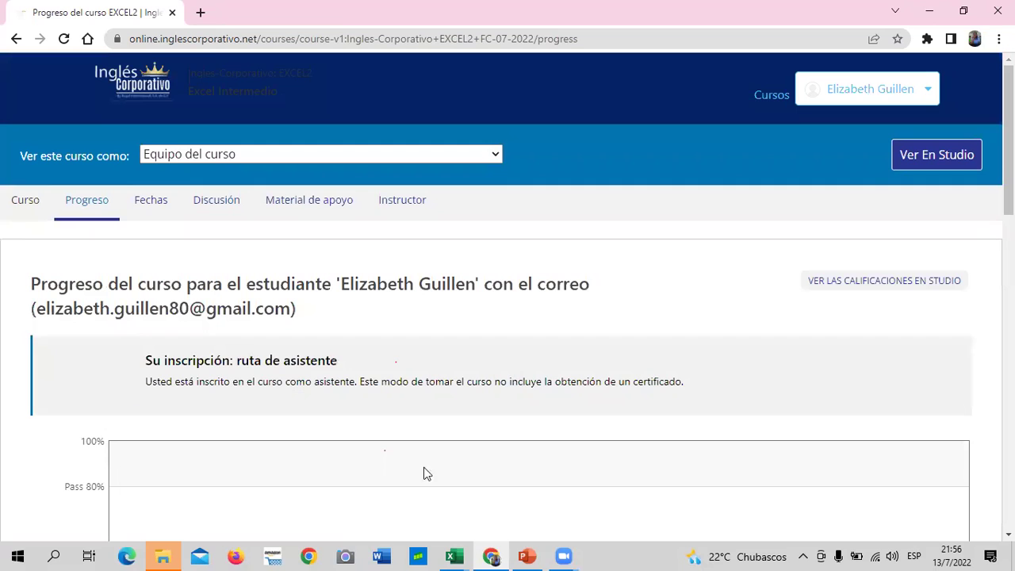
{"action": "scroll", "coordinate": [337, 440], "scroll_direction": "down", "scroll_amount": 3}
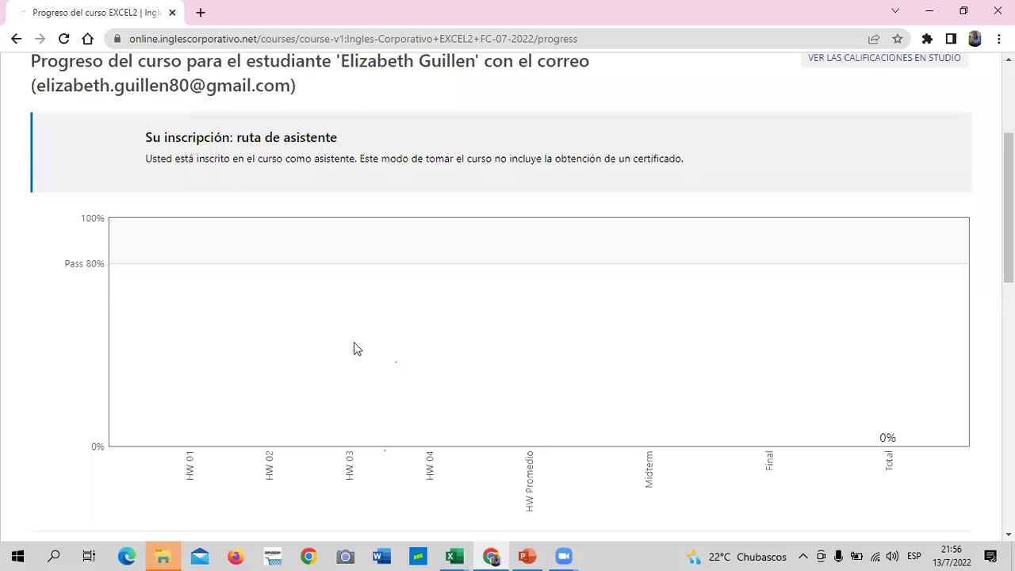
{"action": "scroll", "coordinate": [246, 325], "scroll_direction": "up", "scroll_amount": 2}
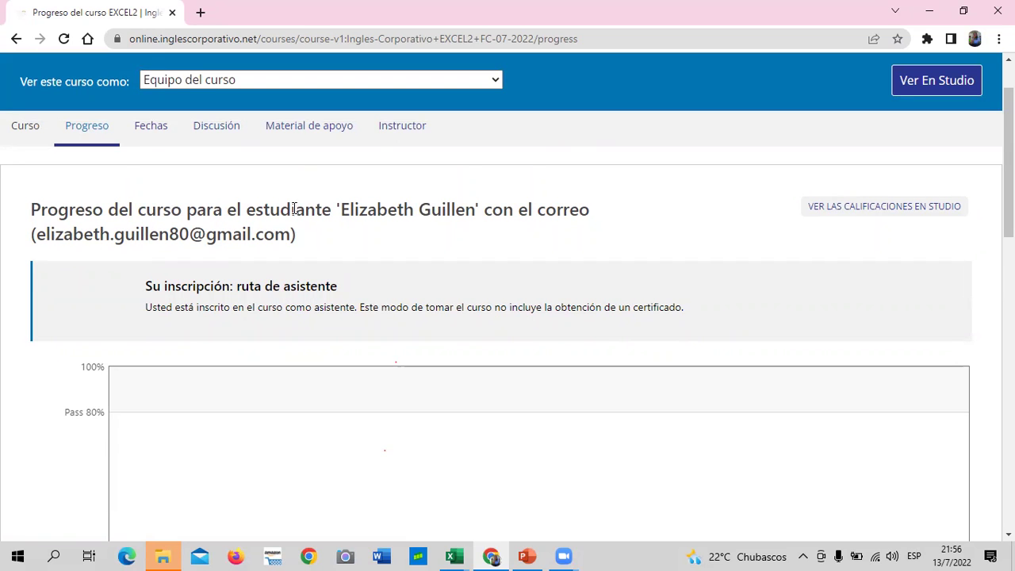
Check the remaining sections' homework and exam scores, all 0%, then return to the page top.
{"action": "scroll", "coordinate": [408, 329], "scroll_direction": "down", "scroll_amount": 3}
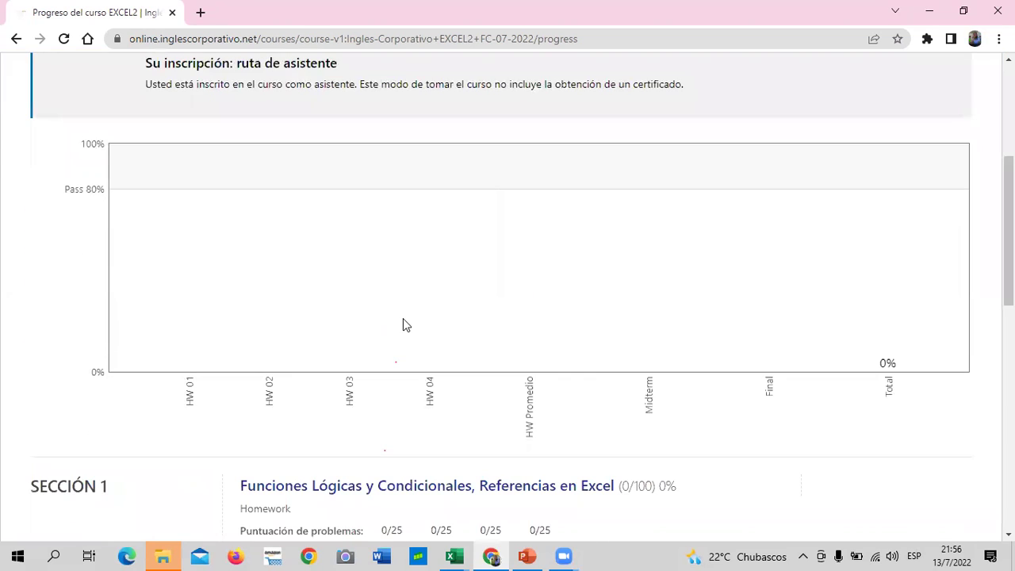
{"action": "scroll", "coordinate": [402, 325], "scroll_direction": "up", "scroll_amount": 1}
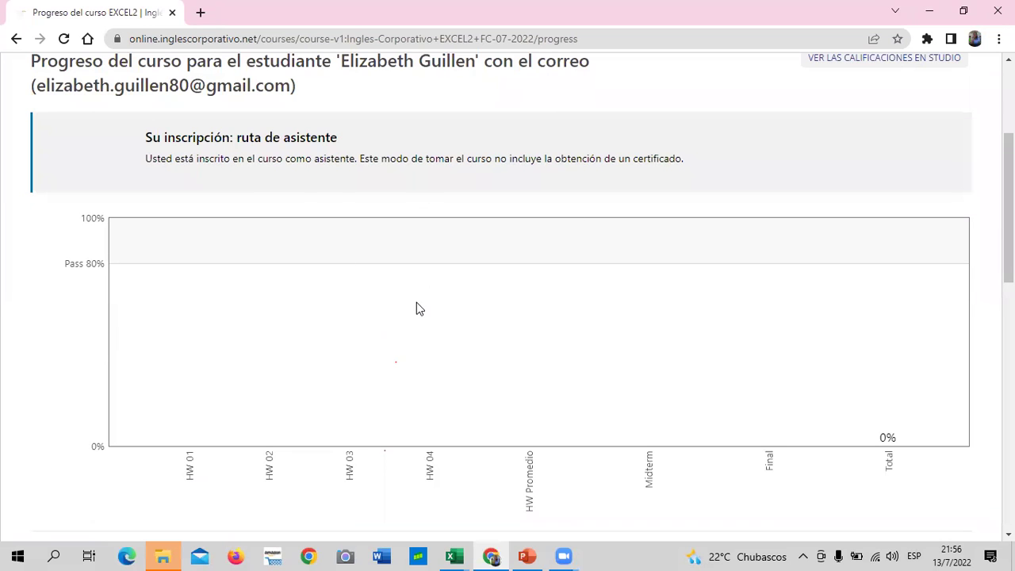
{"action": "scroll", "coordinate": [247, 371], "scroll_direction": "up", "scroll_amount": 1}
{"action": "scroll", "coordinate": [247, 372], "scroll_direction": "up", "scroll_amount": 1}
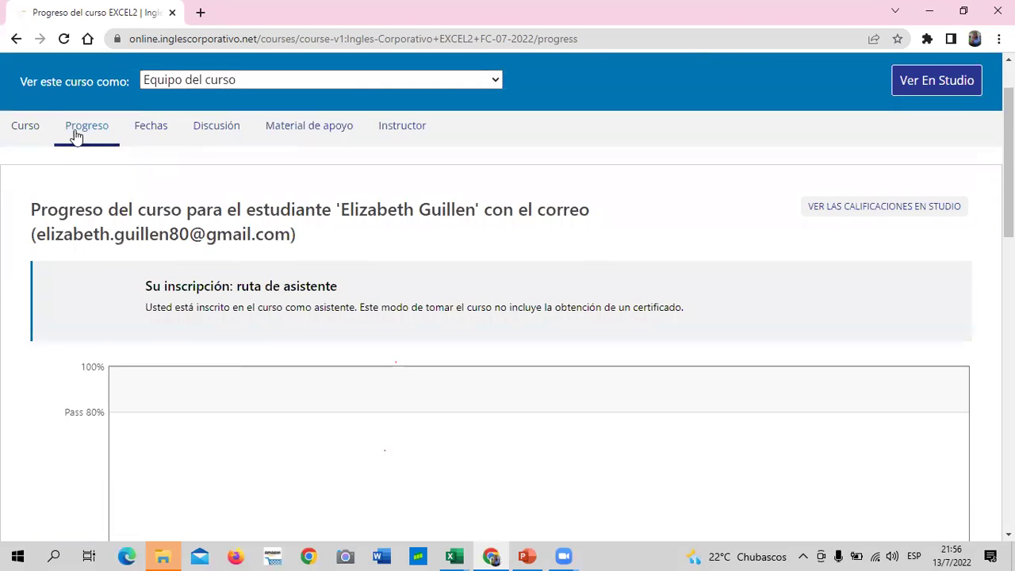
{"action": "scroll", "coordinate": [356, 350], "scroll_direction": "down", "scroll_amount": 5}
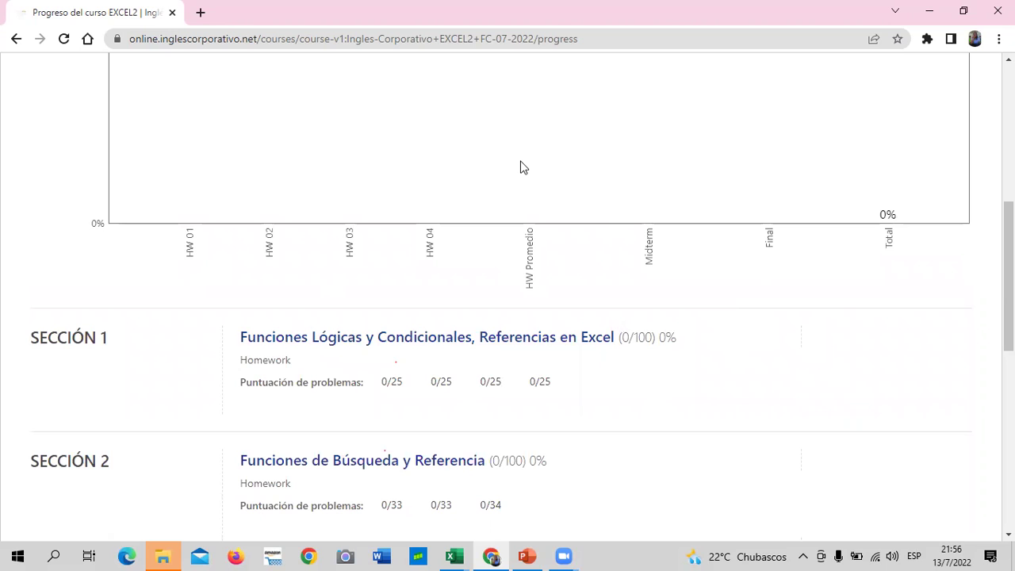
{"action": "scroll", "coordinate": [518, 193], "scroll_direction": "up", "scroll_amount": 2}
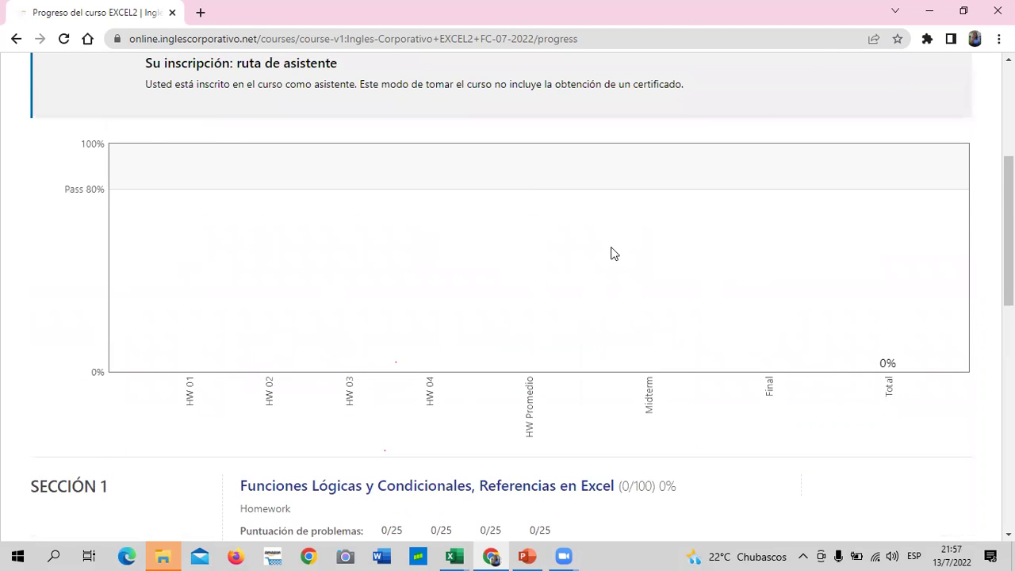
{"action": "scroll", "coordinate": [610, 253], "scroll_direction": "up", "scroll_amount": 1}
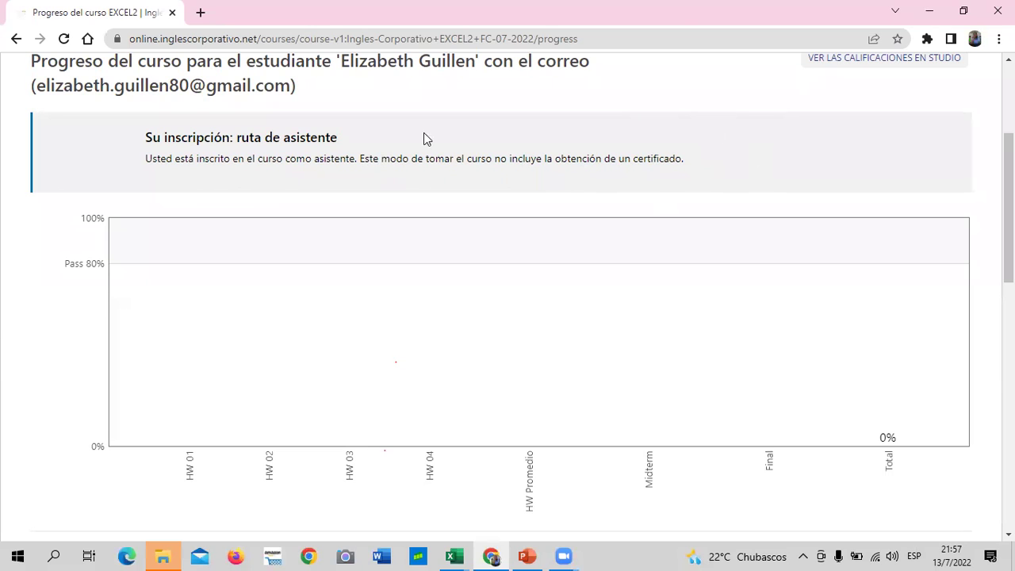
{"action": "scroll", "coordinate": [480, 375], "scroll_direction": "down", "scroll_amount": 1}
{"action": "scroll", "coordinate": [481, 375], "scroll_direction": "down", "scroll_amount": 3}
{"action": "scroll", "coordinate": [482, 376], "scroll_direction": "down", "scroll_amount": 2}
{"action": "scroll", "coordinate": [485, 376], "scroll_direction": "down", "scroll_amount": 3}
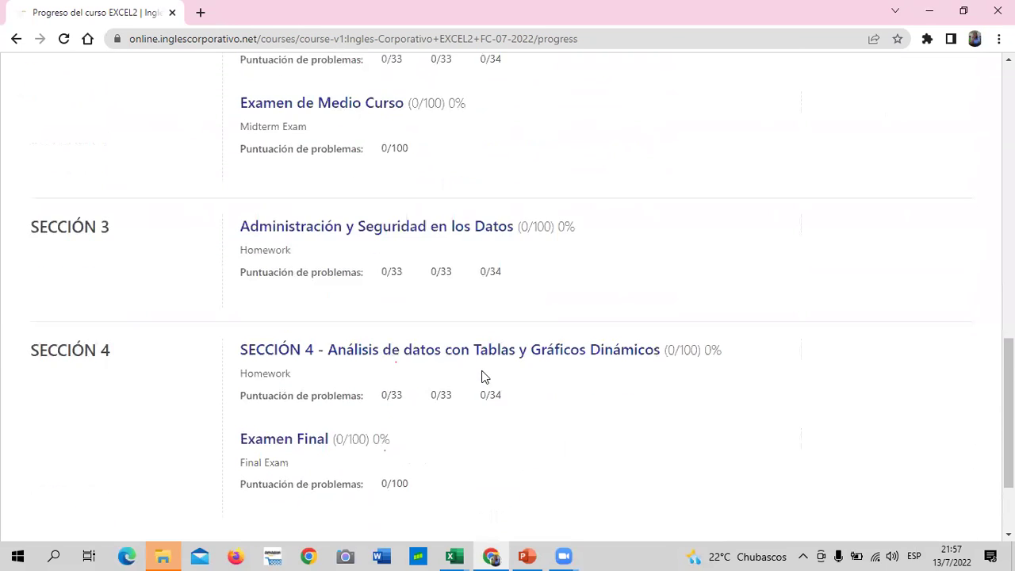
{"action": "scroll", "coordinate": [485, 377], "scroll_direction": "down", "scroll_amount": 2}
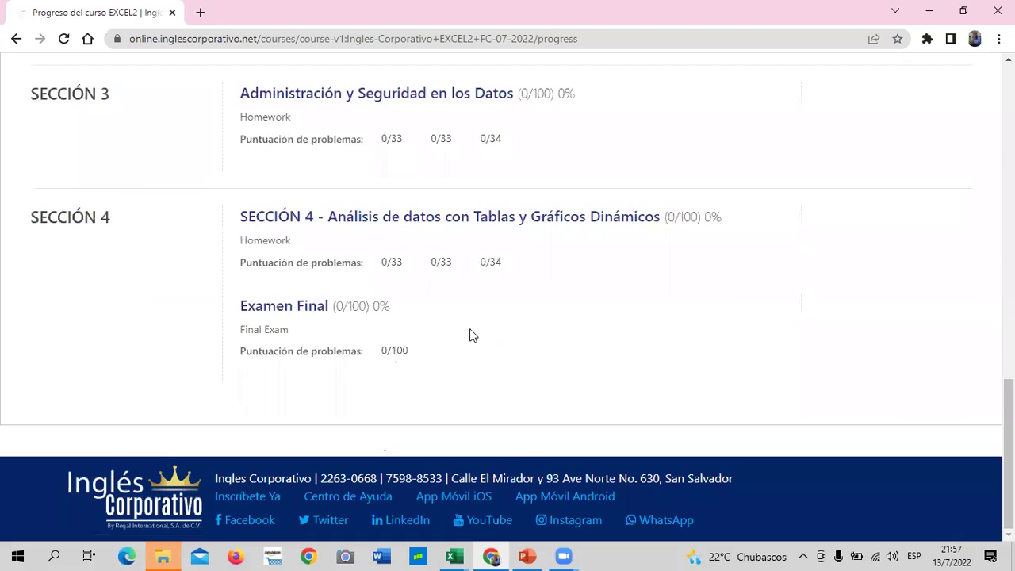
{"action": "key", "text": "Home"}
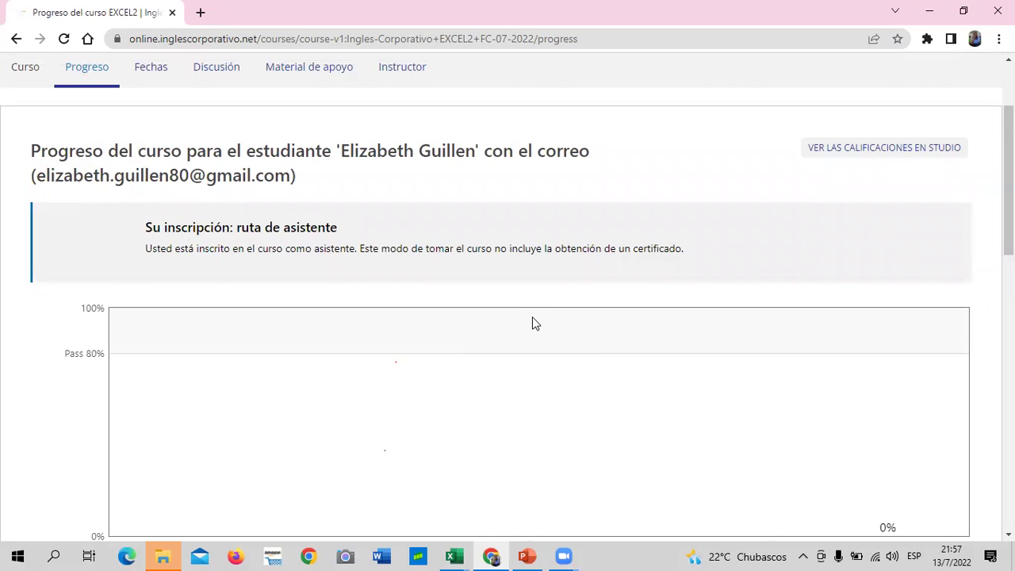
{"action": "scroll", "coordinate": [533, 321], "scroll_direction": "up", "scroll_amount": 2}
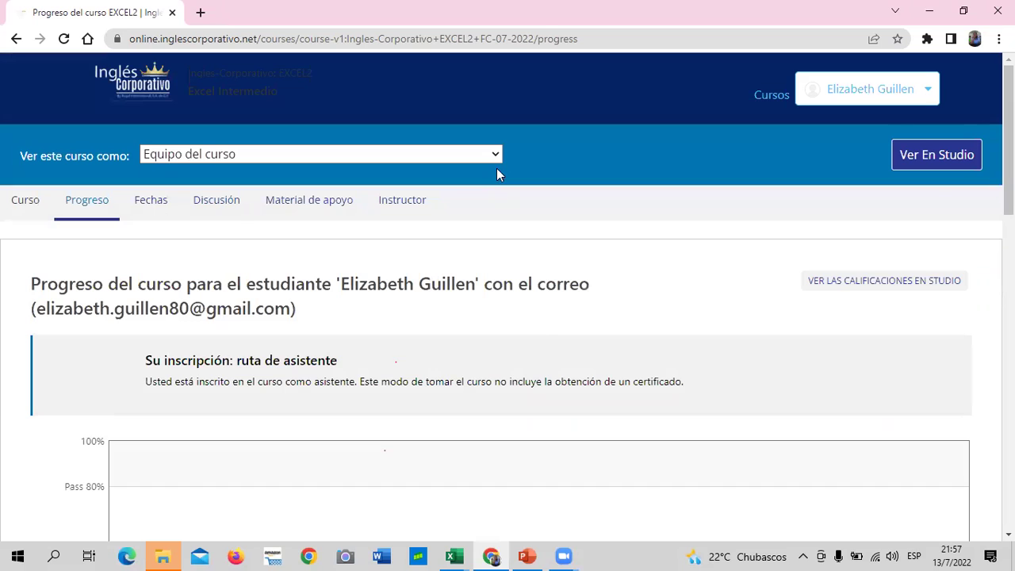
From the course outline, open Sección 2's Funciones de Búsqueda y Referencia unit at 2.8 Laboratorio 3.
{"action": "left_click", "coordinate": [25, 200]}
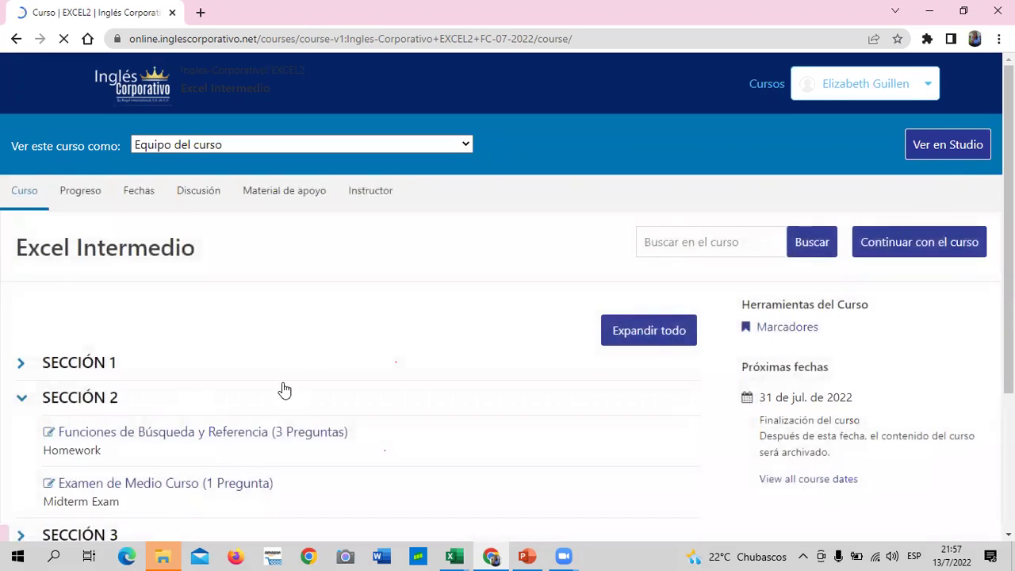
{"action": "scroll", "coordinate": [287, 373], "scroll_direction": "down", "scroll_amount": 1}
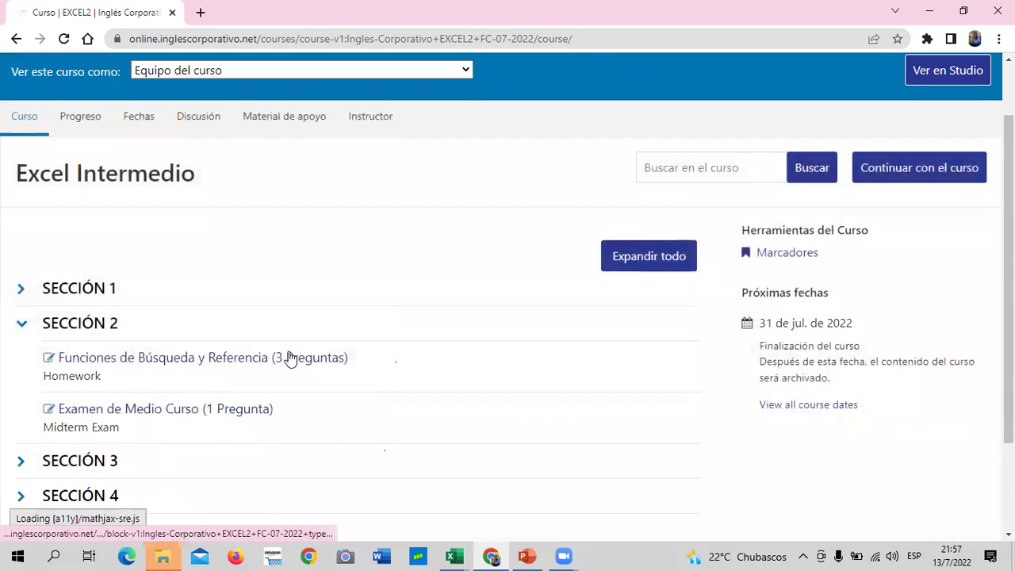
{"action": "left_click", "coordinate": [165, 362]}
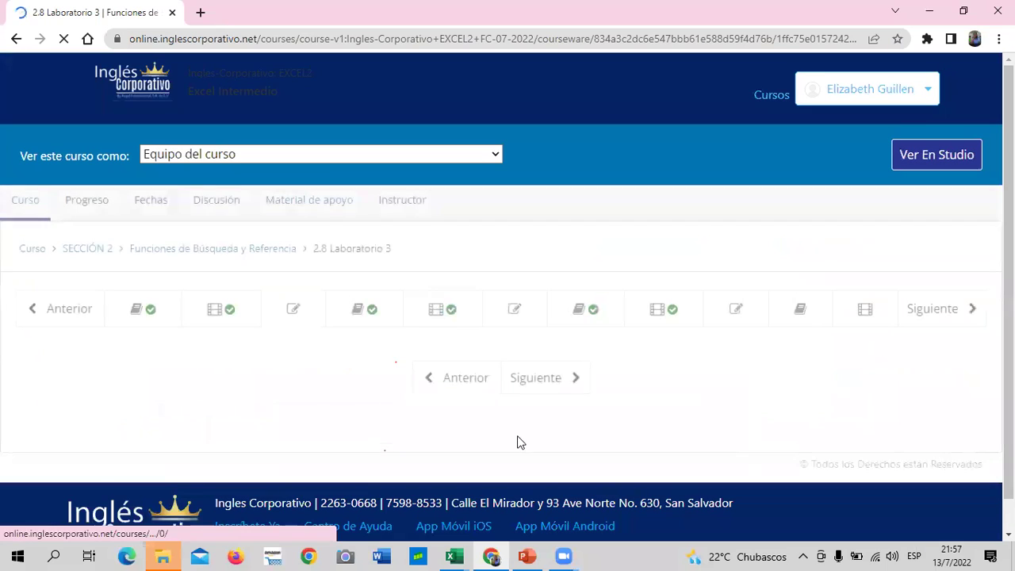
{"action": "left_click", "coordinate": [739, 311]}
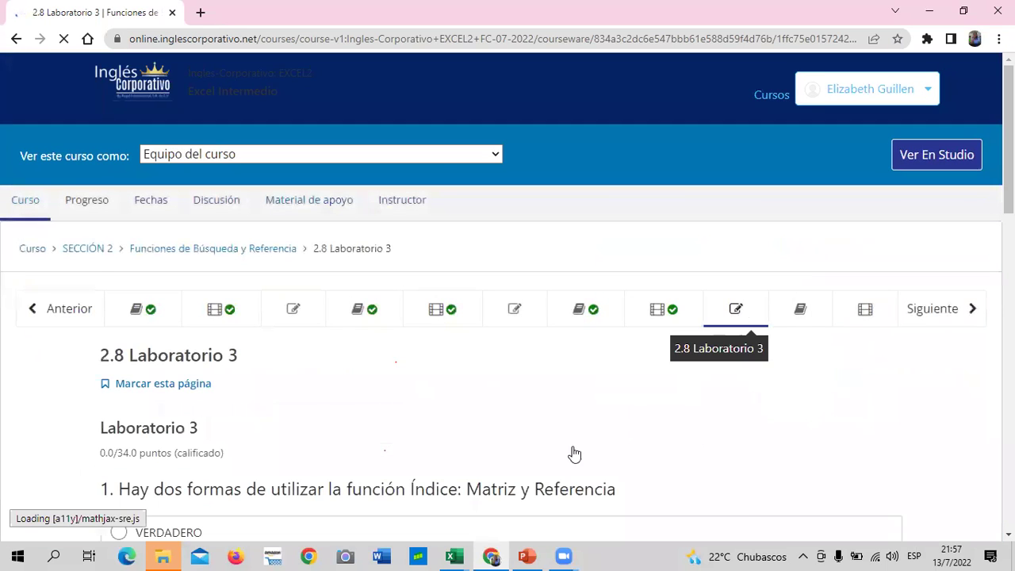
{"action": "scroll", "coordinate": [571, 444], "scroll_direction": "down", "scroll_amount": 4}
{"action": "scroll", "coordinate": [634, 365], "scroll_direction": "up", "scroll_amount": 4}
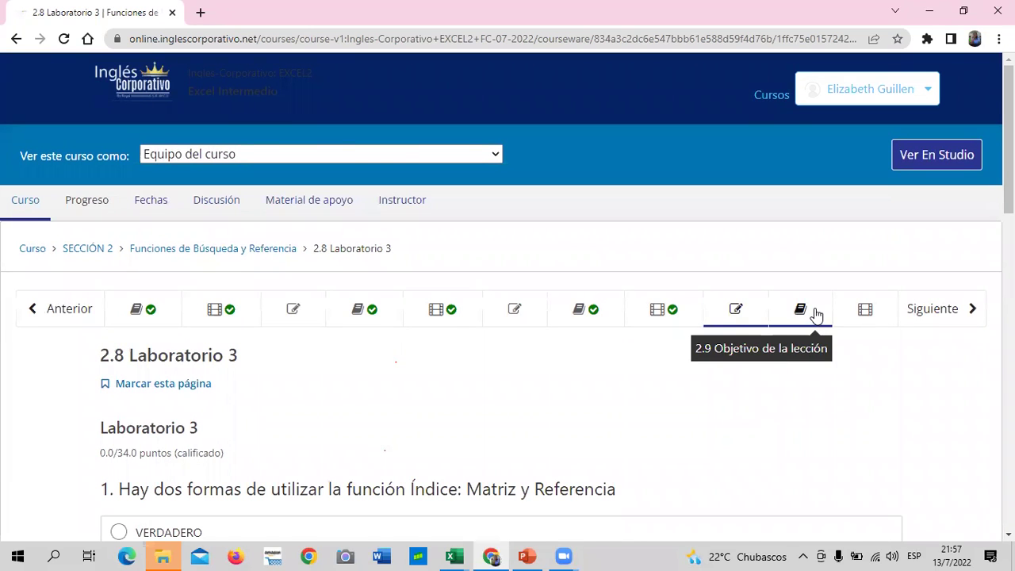
Open lesson 2.9 Objetivo de la lección and read its INDICE function explanation.
{"action": "left_click", "coordinate": [816, 315]}
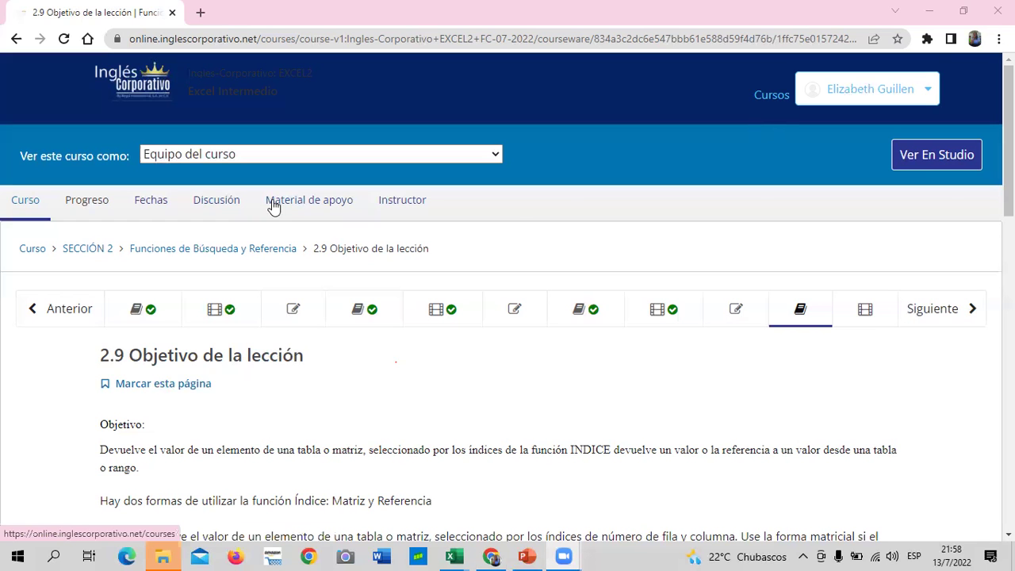
{"action": "scroll", "coordinate": [446, 415], "scroll_direction": "down", "scroll_amount": 2}
{"action": "scroll", "coordinate": [447, 414], "scroll_direction": "down", "scroll_amount": 2}
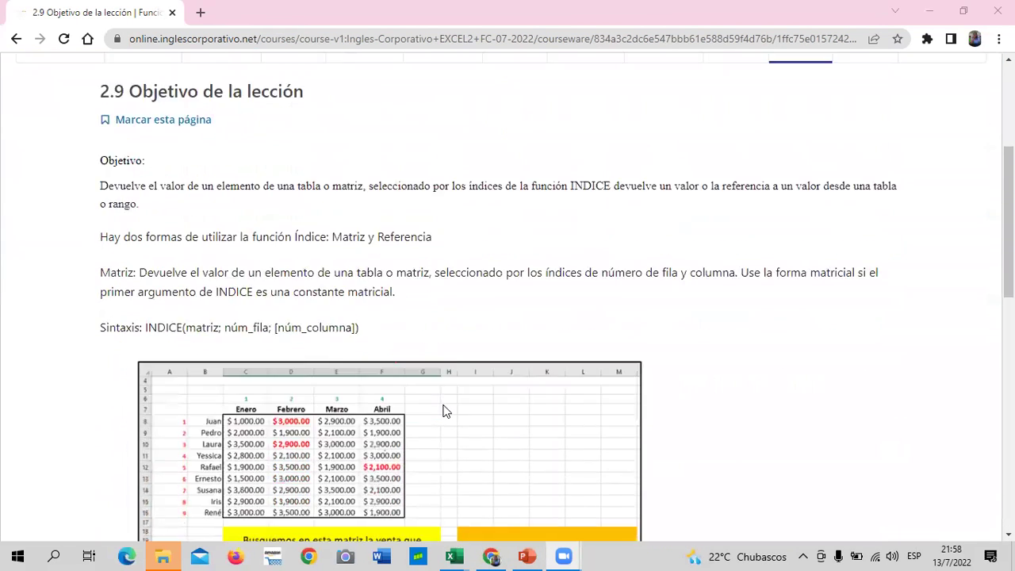
{"action": "scroll", "coordinate": [444, 411], "scroll_direction": "down", "scroll_amount": 2}
{"action": "scroll", "coordinate": [443, 410], "scroll_direction": "down", "scroll_amount": 2}
{"action": "scroll", "coordinate": [444, 410], "scroll_direction": "down", "scroll_amount": 4}
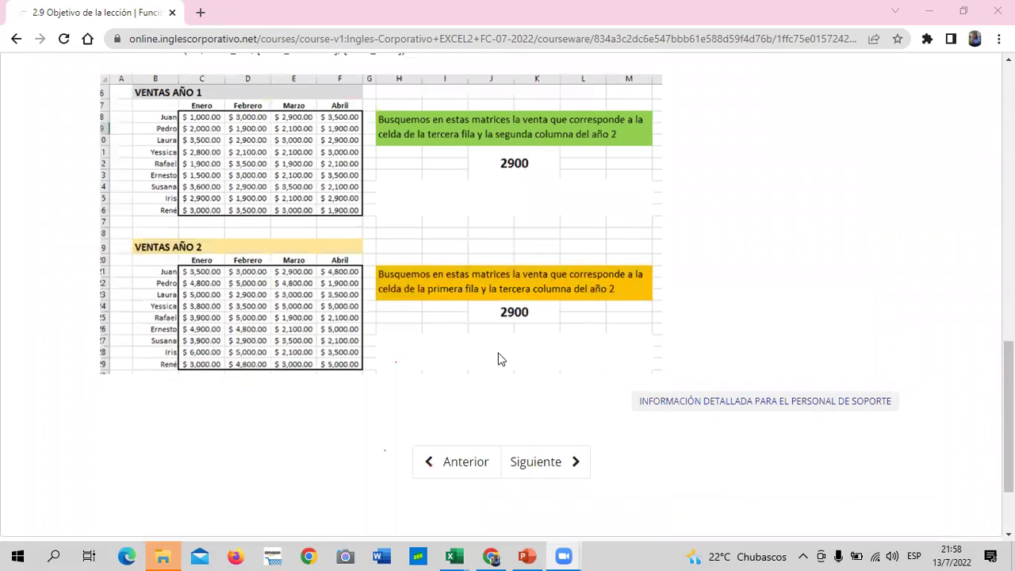
{"action": "scroll", "coordinate": [516, 388], "scroll_direction": "up", "scroll_amount": 1}
{"action": "scroll", "coordinate": [516, 388], "scroll_direction": "up", "scroll_amount": 2}
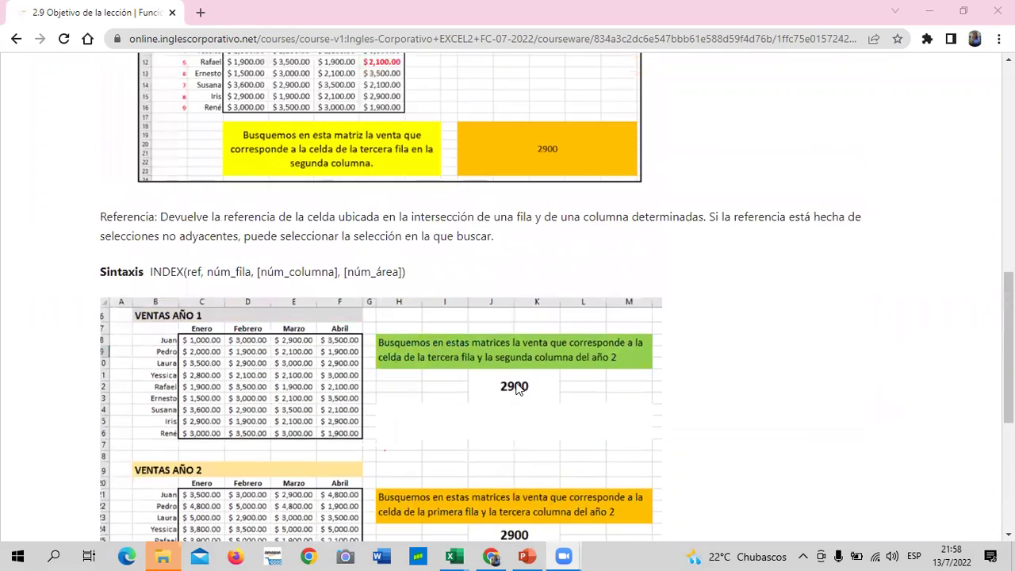
{"action": "scroll", "coordinate": [516, 388], "scroll_direction": "up", "scroll_amount": 1}
{"action": "scroll", "coordinate": [515, 387], "scroll_direction": "up", "scroll_amount": 2}
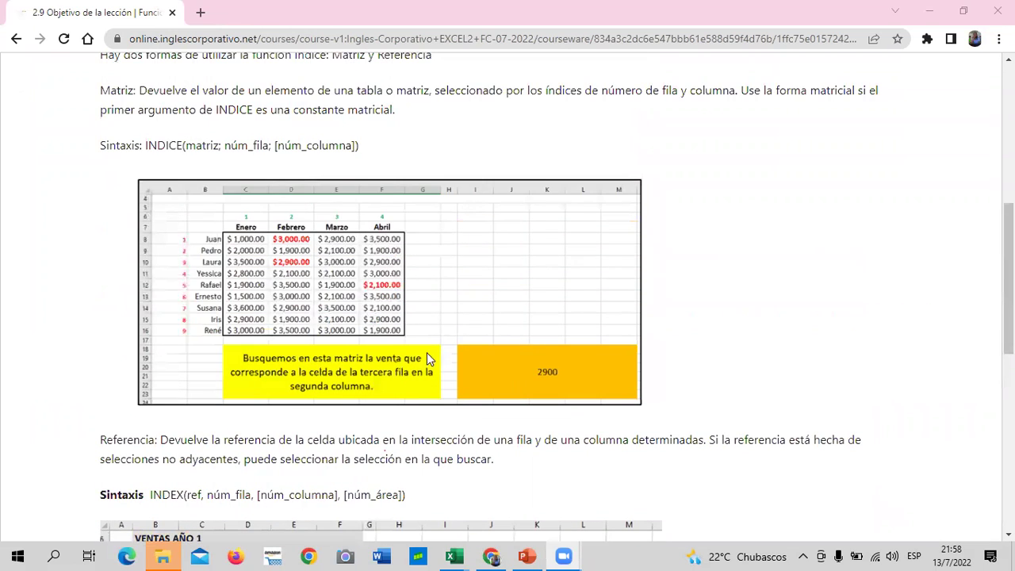
Read through the INDICE matrix-form and reference-form examples with their sales tables.
{"action": "scroll", "coordinate": [426, 352], "scroll_direction": "down", "scroll_amount": 1}
{"action": "scroll", "coordinate": [402, 376], "scroll_direction": "down", "scroll_amount": 1}
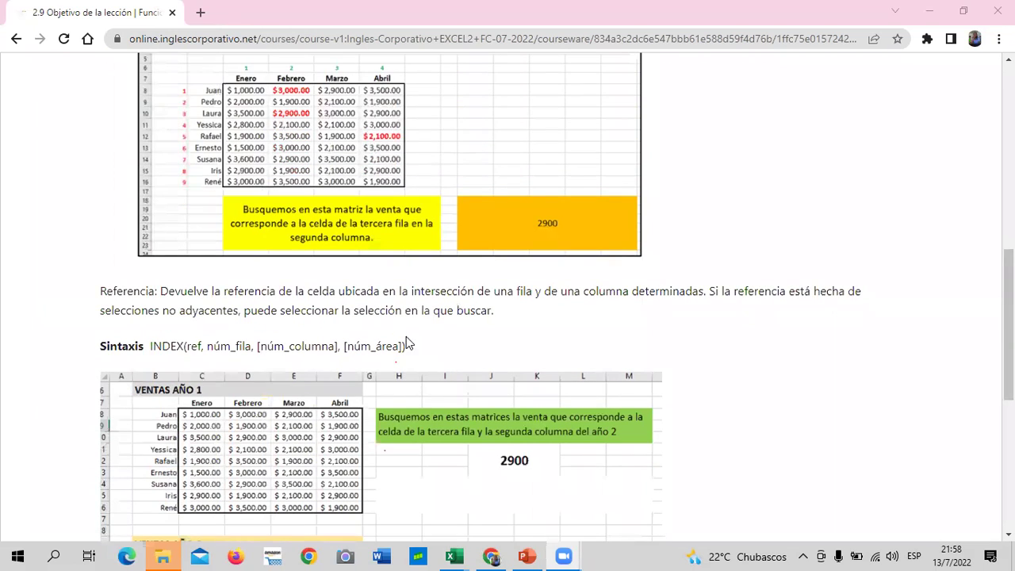
{"action": "scroll", "coordinate": [447, 377], "scroll_direction": "down", "scroll_amount": 3}
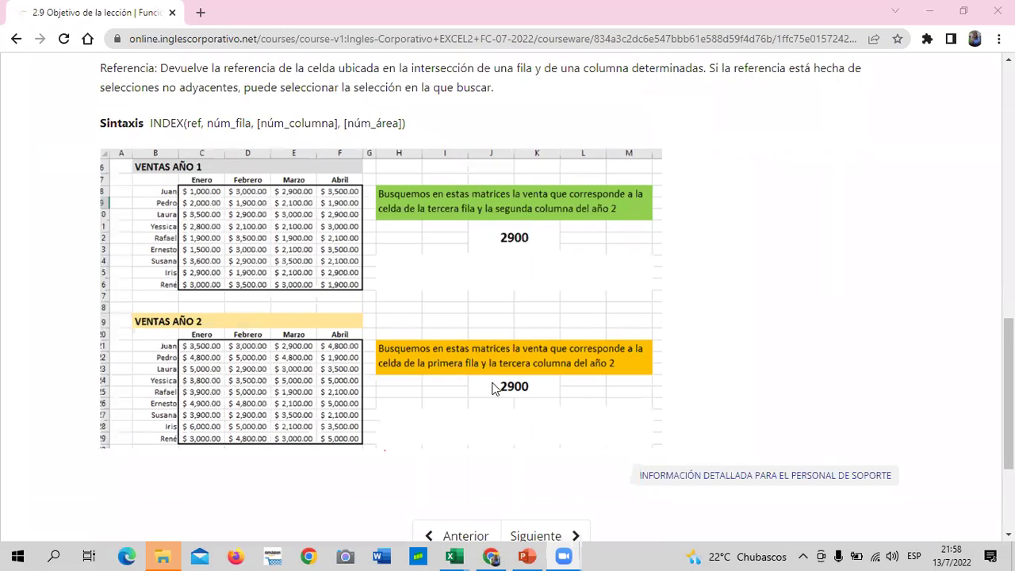
{"action": "scroll", "coordinate": [492, 388], "scroll_direction": "up", "scroll_amount": 3}
{"action": "scroll", "coordinate": [520, 394], "scroll_direction": "up", "scroll_amount": 2}
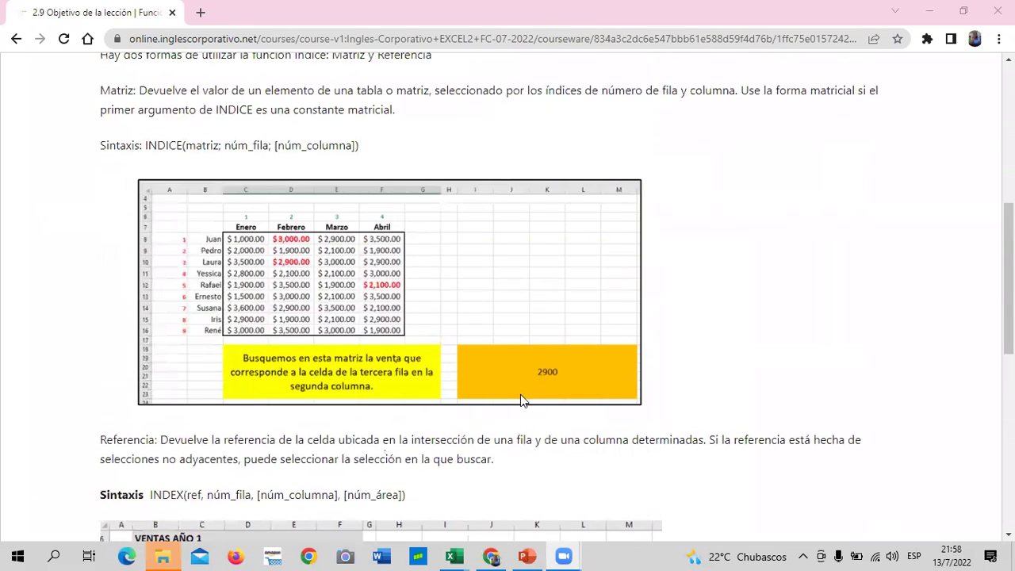
{"action": "scroll", "coordinate": [520, 394], "scroll_direction": "up", "scroll_amount": 2}
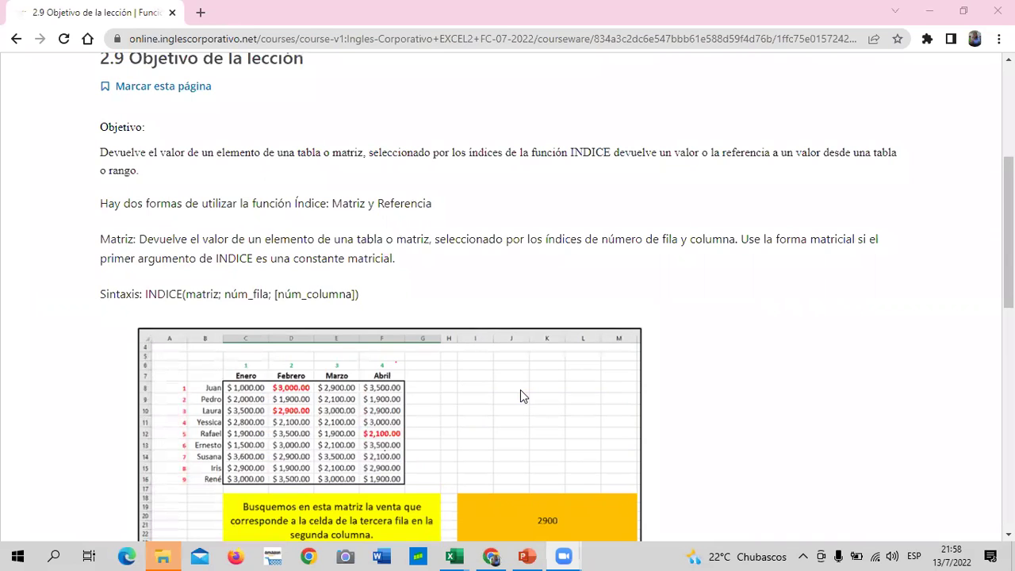
{"action": "scroll", "coordinate": [520, 396], "scroll_direction": "up", "scroll_amount": 2}
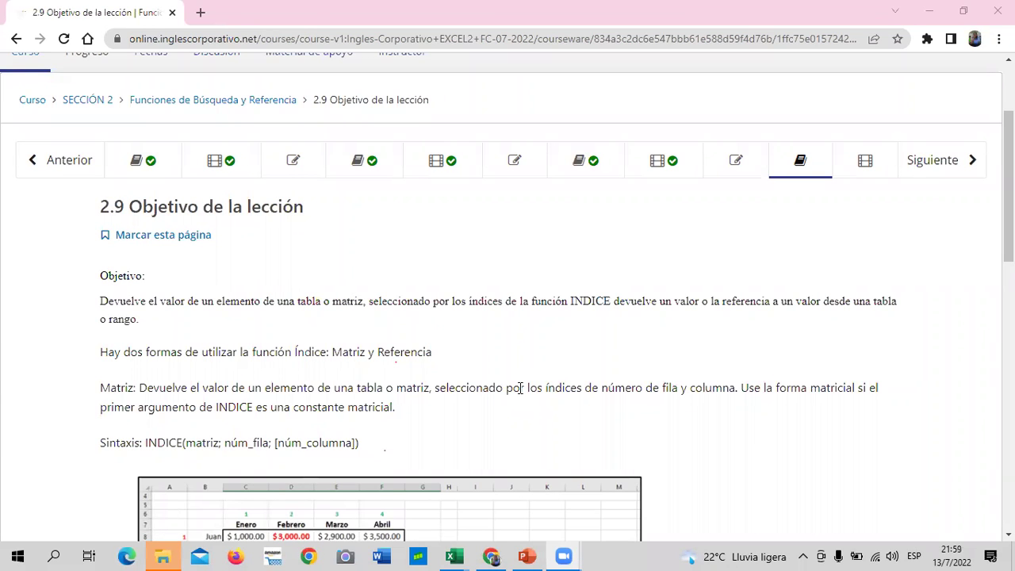
{"action": "scroll", "coordinate": [381, 427], "scroll_direction": "down", "scroll_amount": 4}
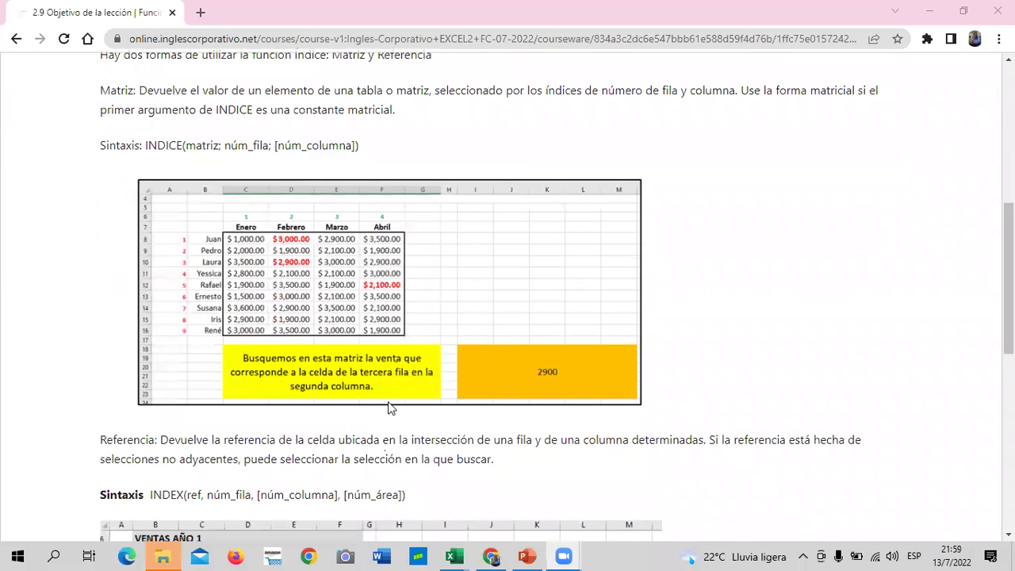
{"action": "scroll", "coordinate": [336, 263], "scroll_direction": "down", "scroll_amount": 2}
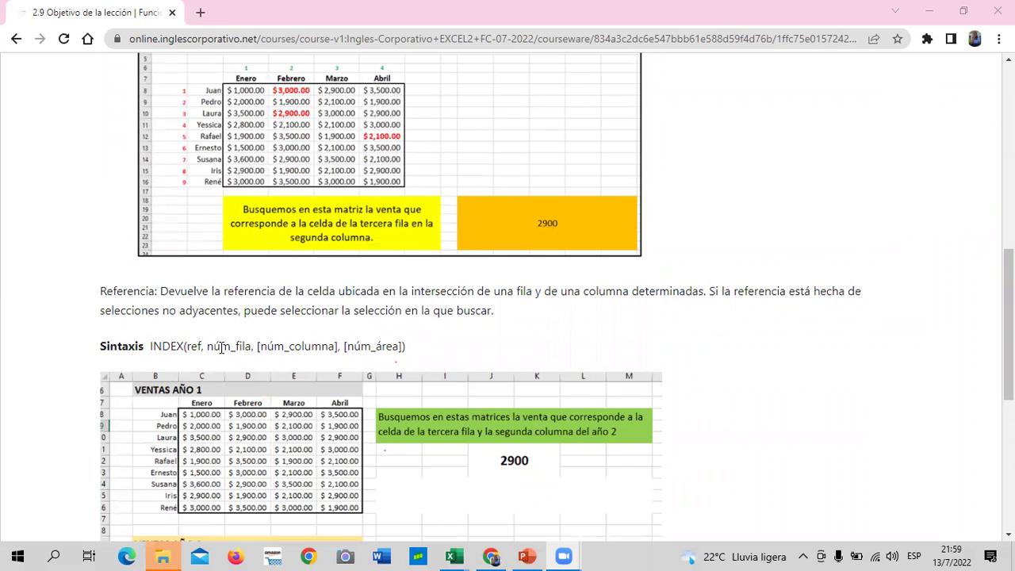
{"action": "scroll", "coordinate": [381, 420], "scroll_direction": "down", "scroll_amount": 2}
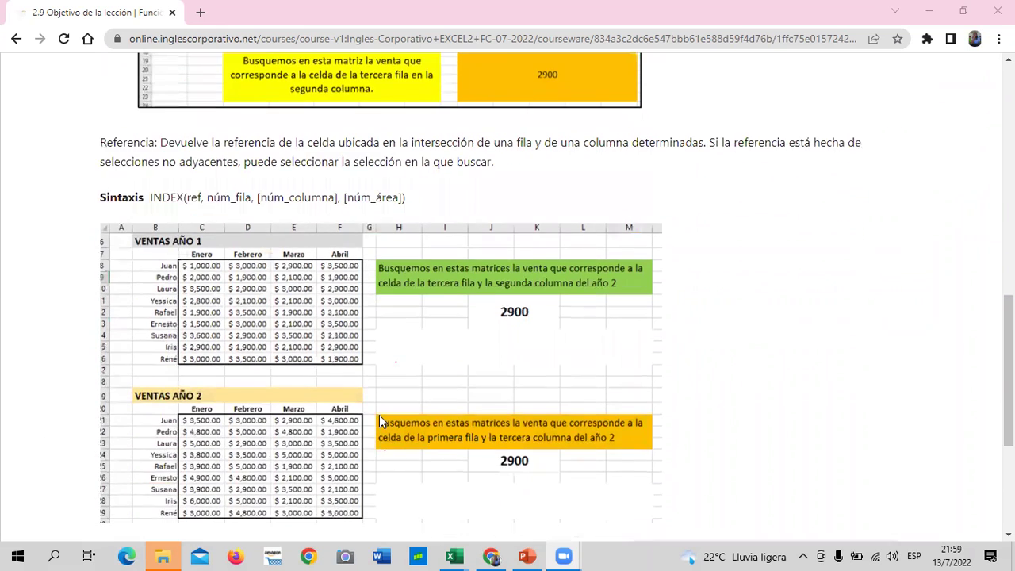
{"action": "scroll", "coordinate": [378, 414], "scroll_direction": "down", "scroll_amount": 3}
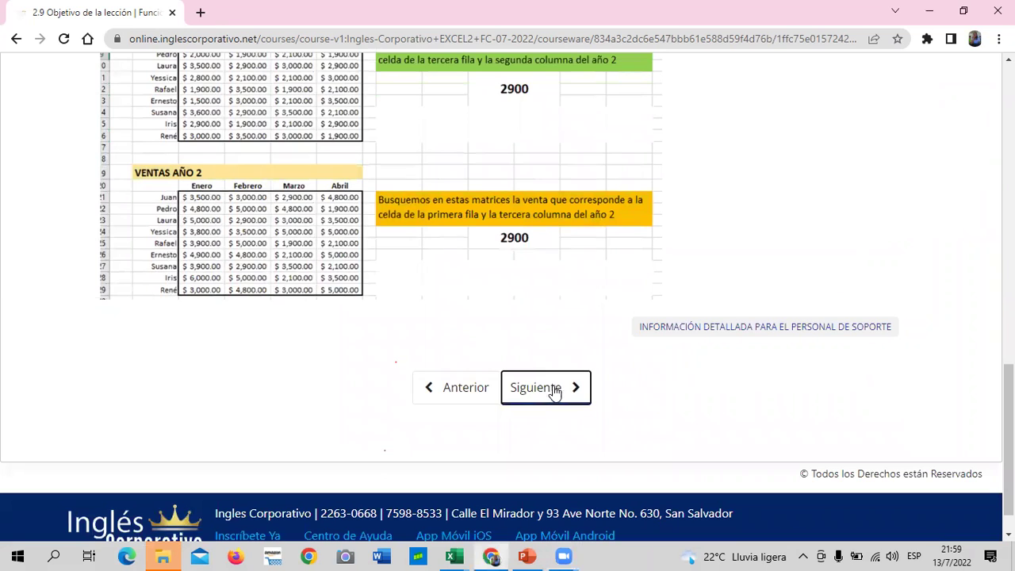
Advance to lesson 2.10 Función Indice and look over its INDICE tutorial video and practice file link.
{"action": "left_click", "coordinate": [555, 388]}
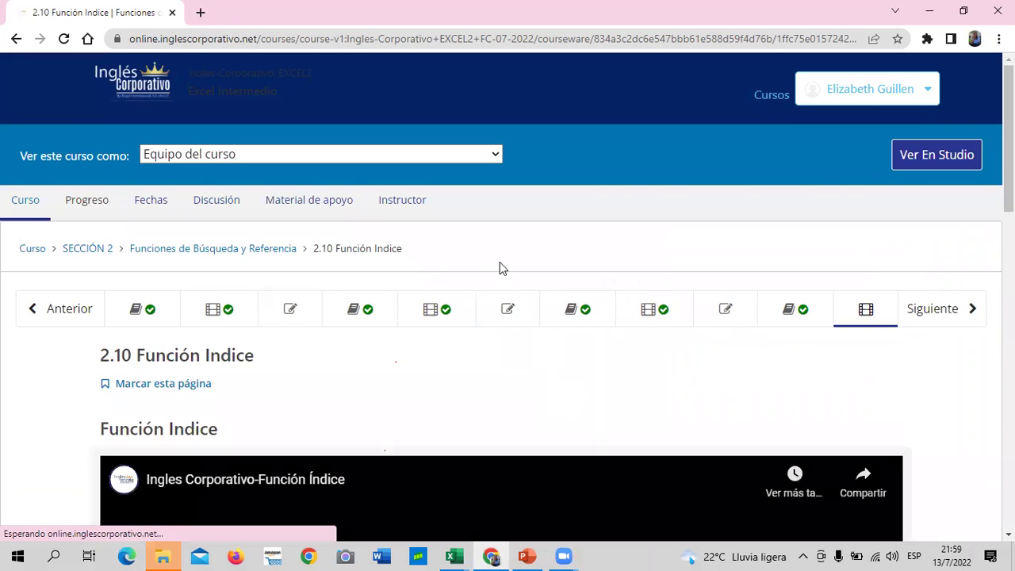
{"action": "scroll", "coordinate": [500, 341], "scroll_direction": "down", "scroll_amount": 5}
{"action": "scroll", "coordinate": [499, 341], "scroll_direction": "down", "scroll_amount": 2}
{"action": "scroll", "coordinate": [499, 341], "scroll_direction": "up", "scroll_amount": 2}
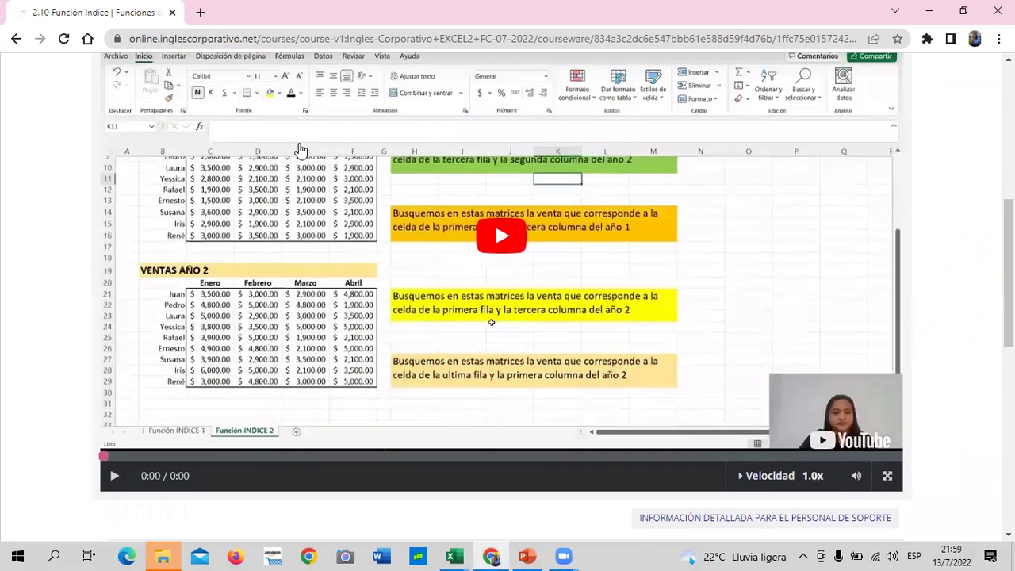
{"action": "scroll", "coordinate": [491, 381], "scroll_direction": "down", "scroll_amount": 1}
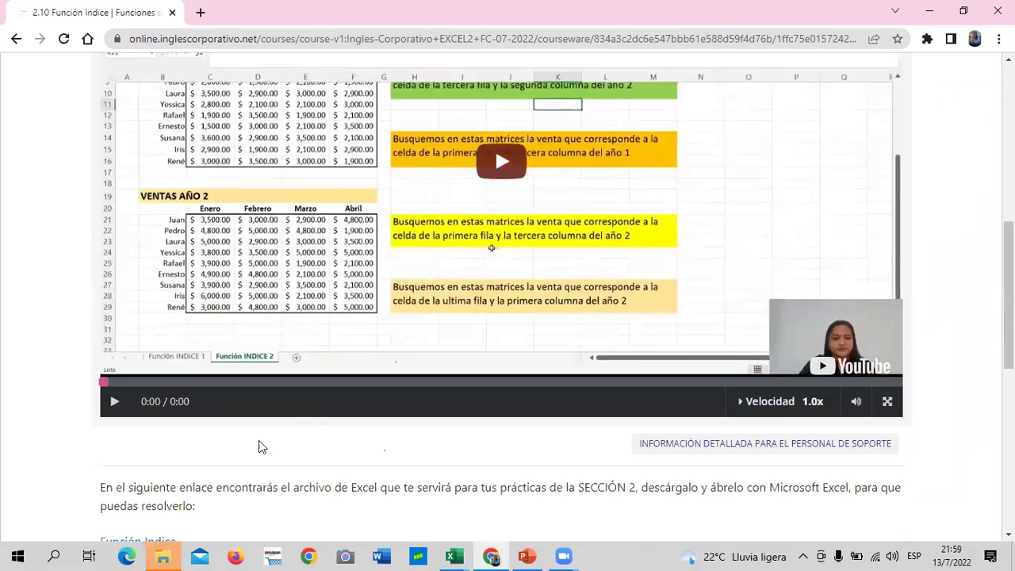
{"action": "scroll", "coordinate": [163, 385], "scroll_direction": "down", "scroll_amount": 3}
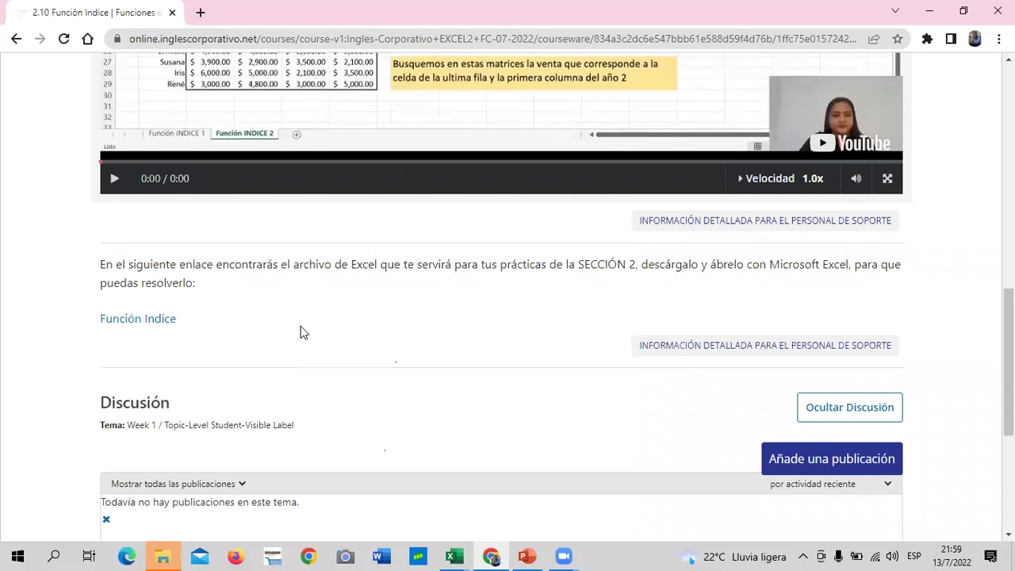
{"action": "scroll", "coordinate": [312, 355], "scroll_direction": "up", "scroll_amount": 2}
{"action": "scroll", "coordinate": [312, 355], "scroll_direction": "up", "scroll_amount": 3}
{"action": "scroll", "coordinate": [314, 357], "scroll_direction": "up", "scroll_amount": 4}
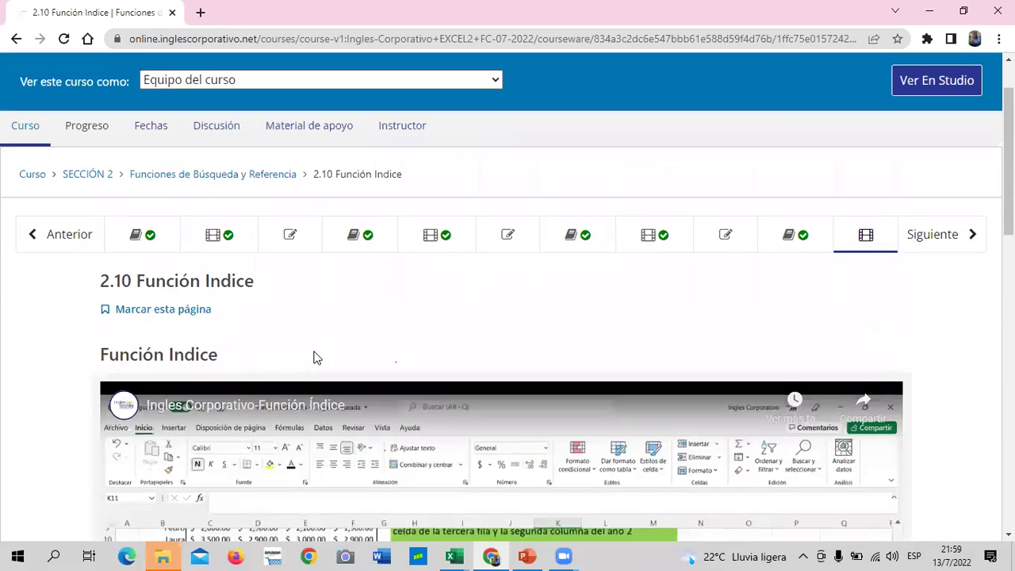
{"action": "scroll", "coordinate": [312, 353], "scroll_direction": "up", "scroll_amount": 1}
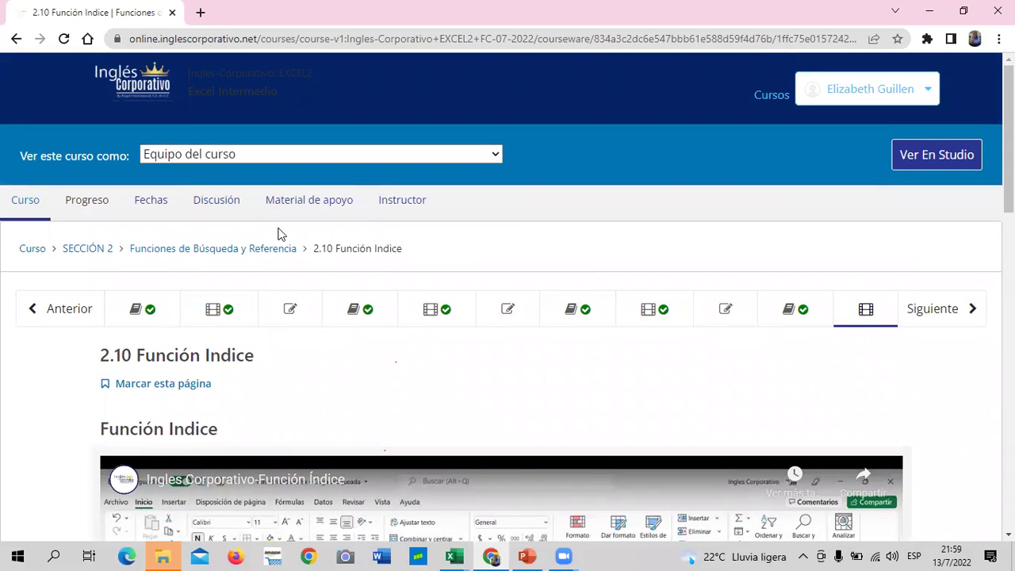